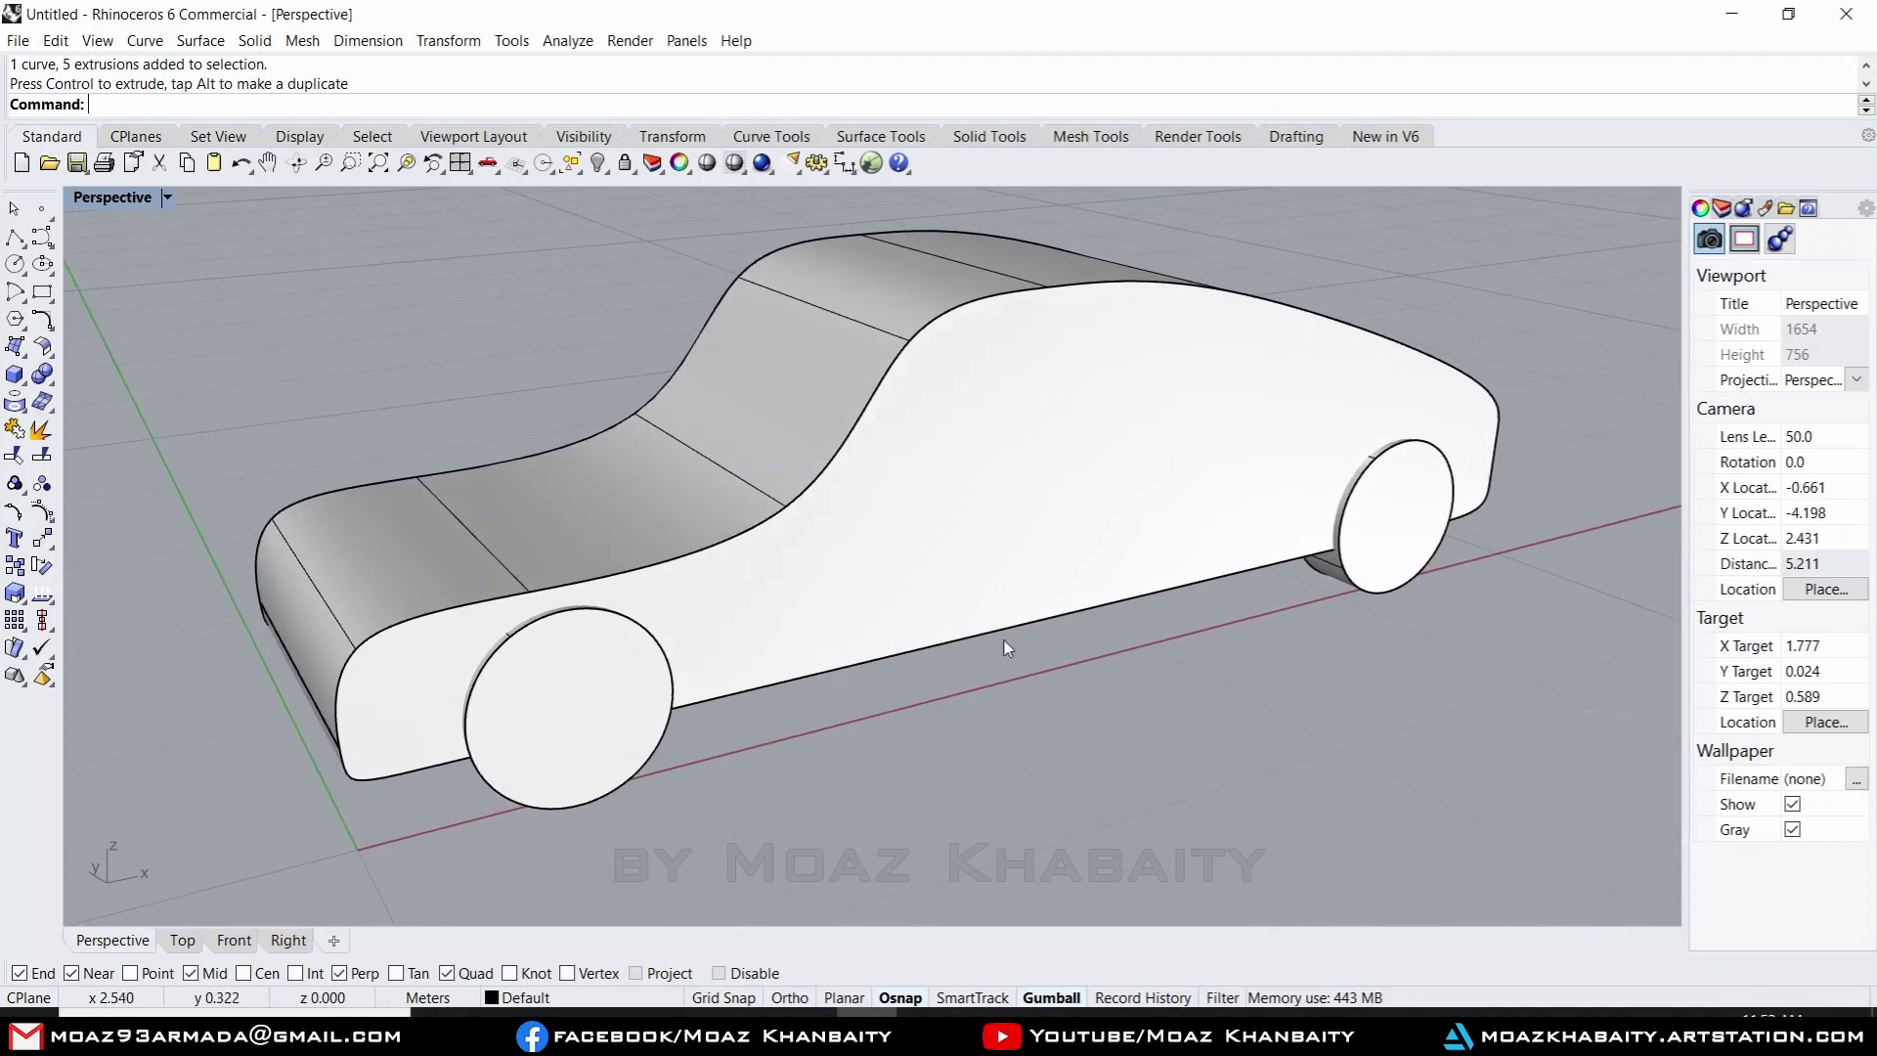
# - Orbit the extruded car body from several angles, then restore the four-view layout
pyautogui.moveTo(1125, 743); pyautogui.dragTo(1115, 831, button='right')
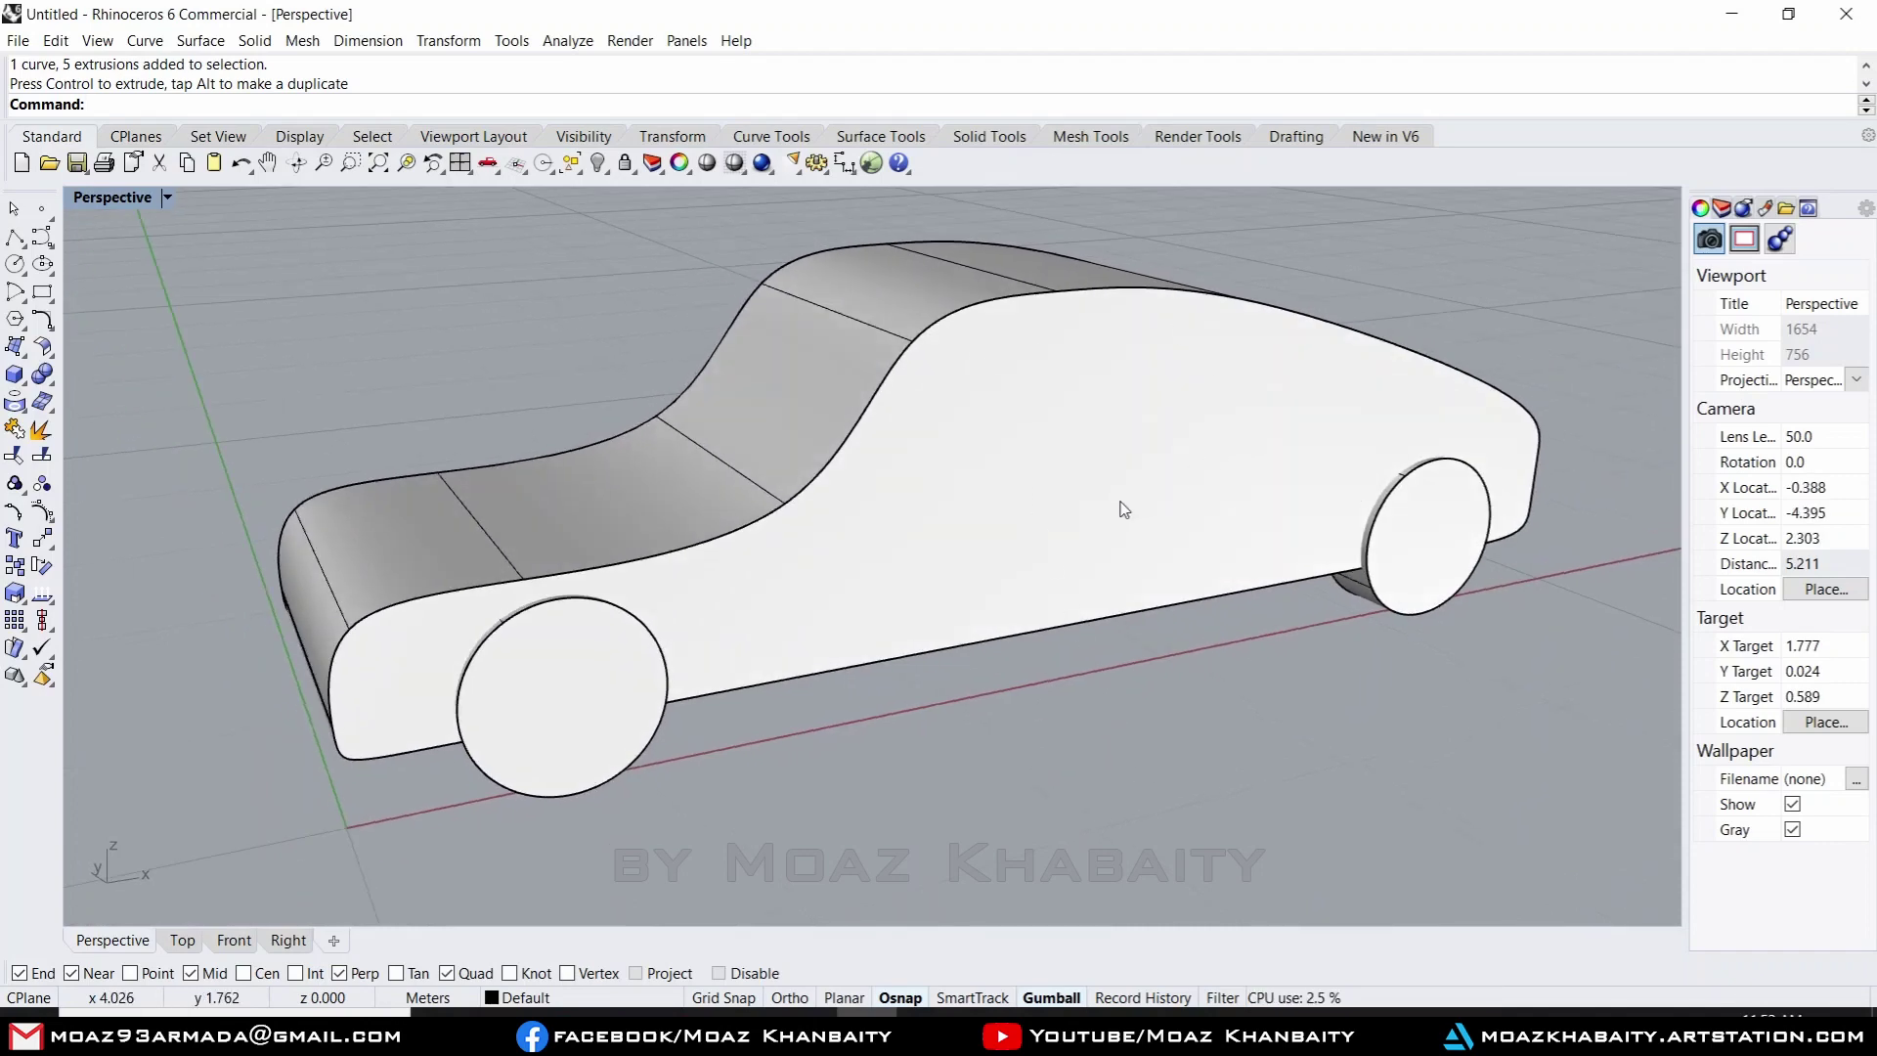
pyautogui.moveTo(1122, 508)
pyautogui.mouseDown(button='right')
pyautogui.moveTo(1074, 472)
pyautogui.moveTo(1011, 488)
pyautogui.mouseUp(button='right')
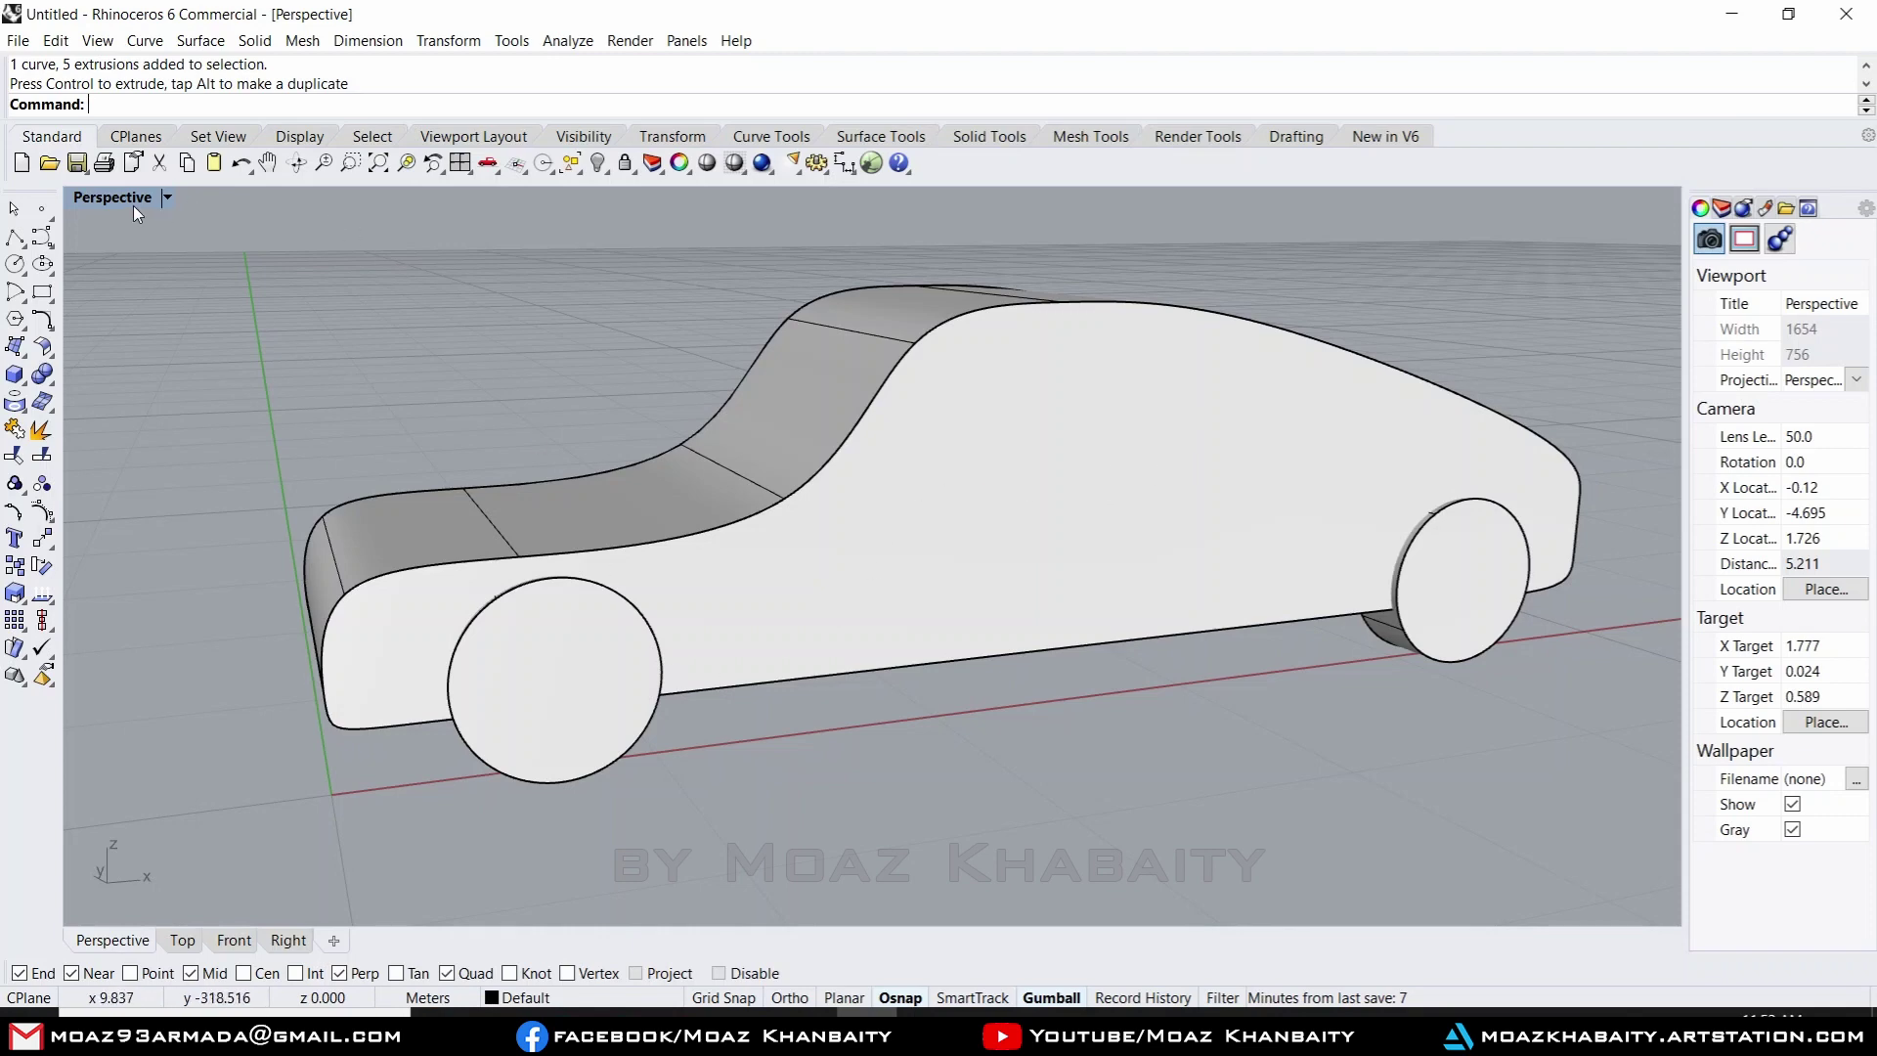
pyautogui.moveTo(133, 211)
pyautogui.mouseDown(button='right')
pyautogui.moveTo(215, 274)
pyautogui.moveTo(146, 206)
pyautogui.mouseUp(button='right')
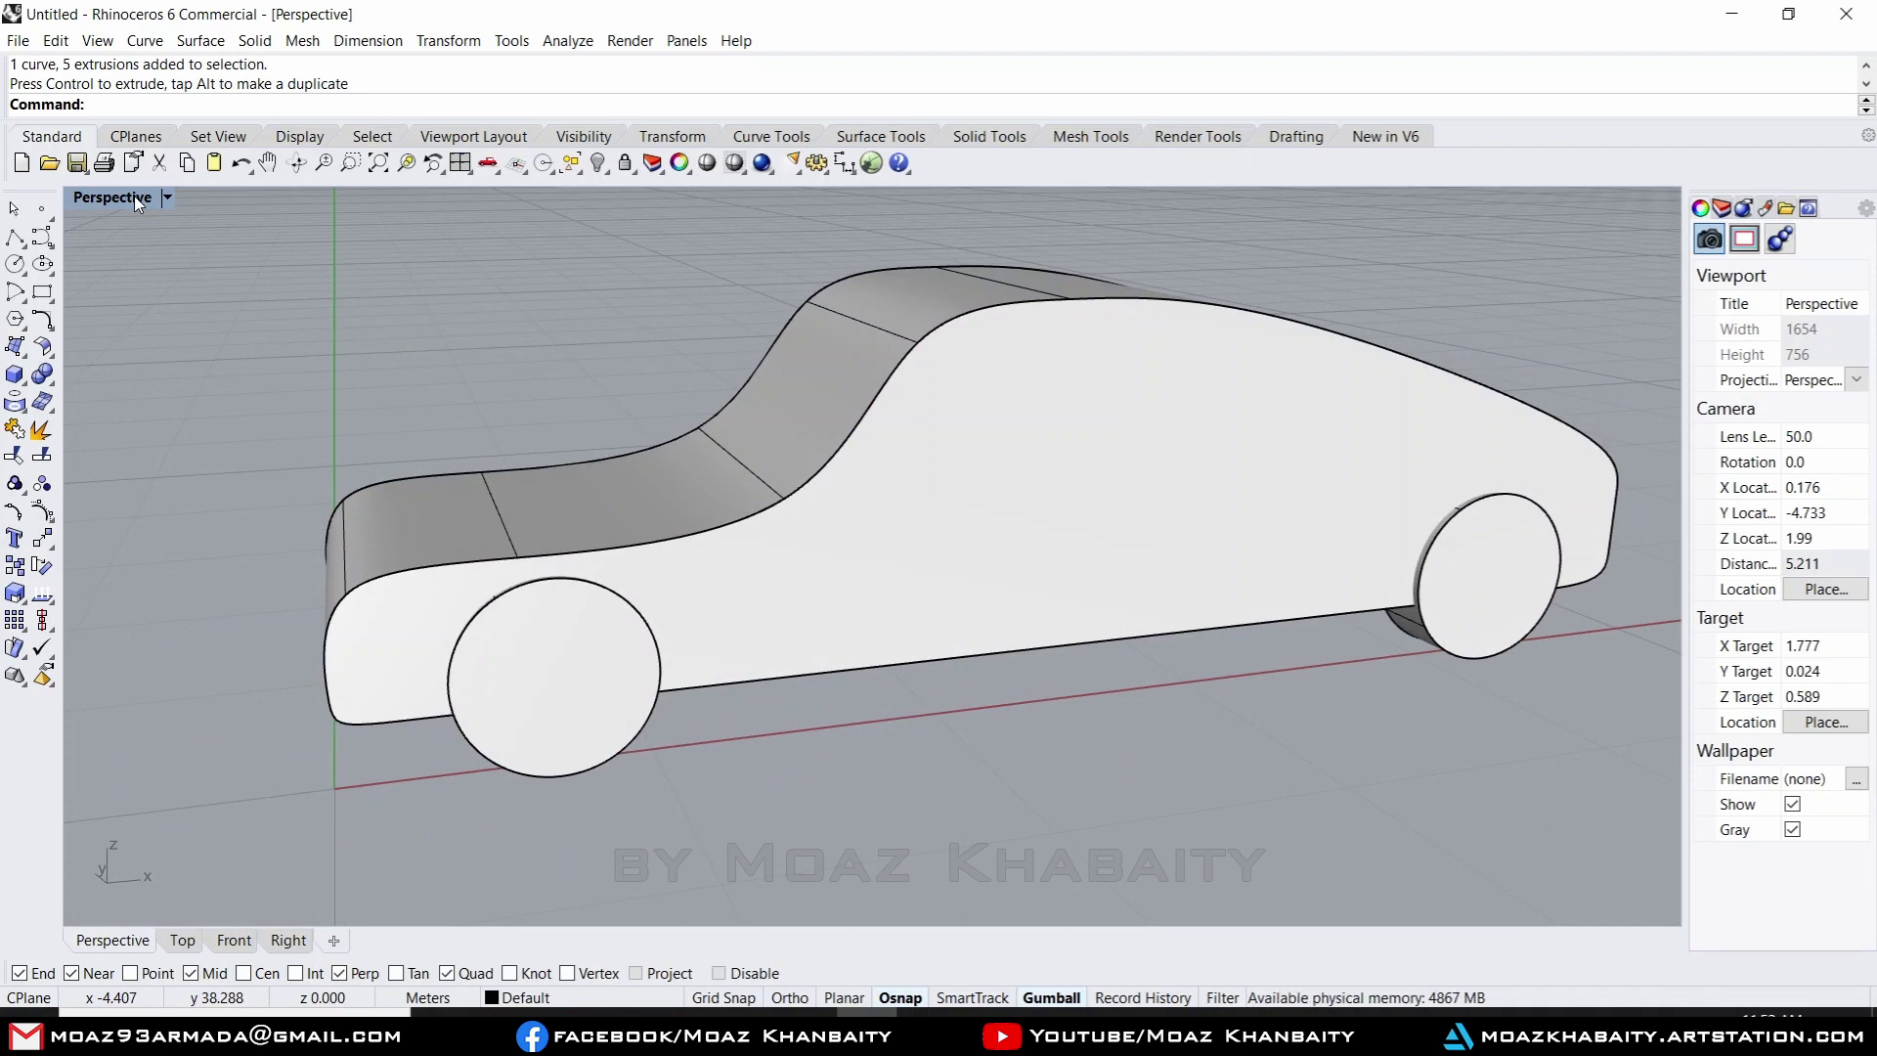
pyautogui.doubleClick(133, 195)
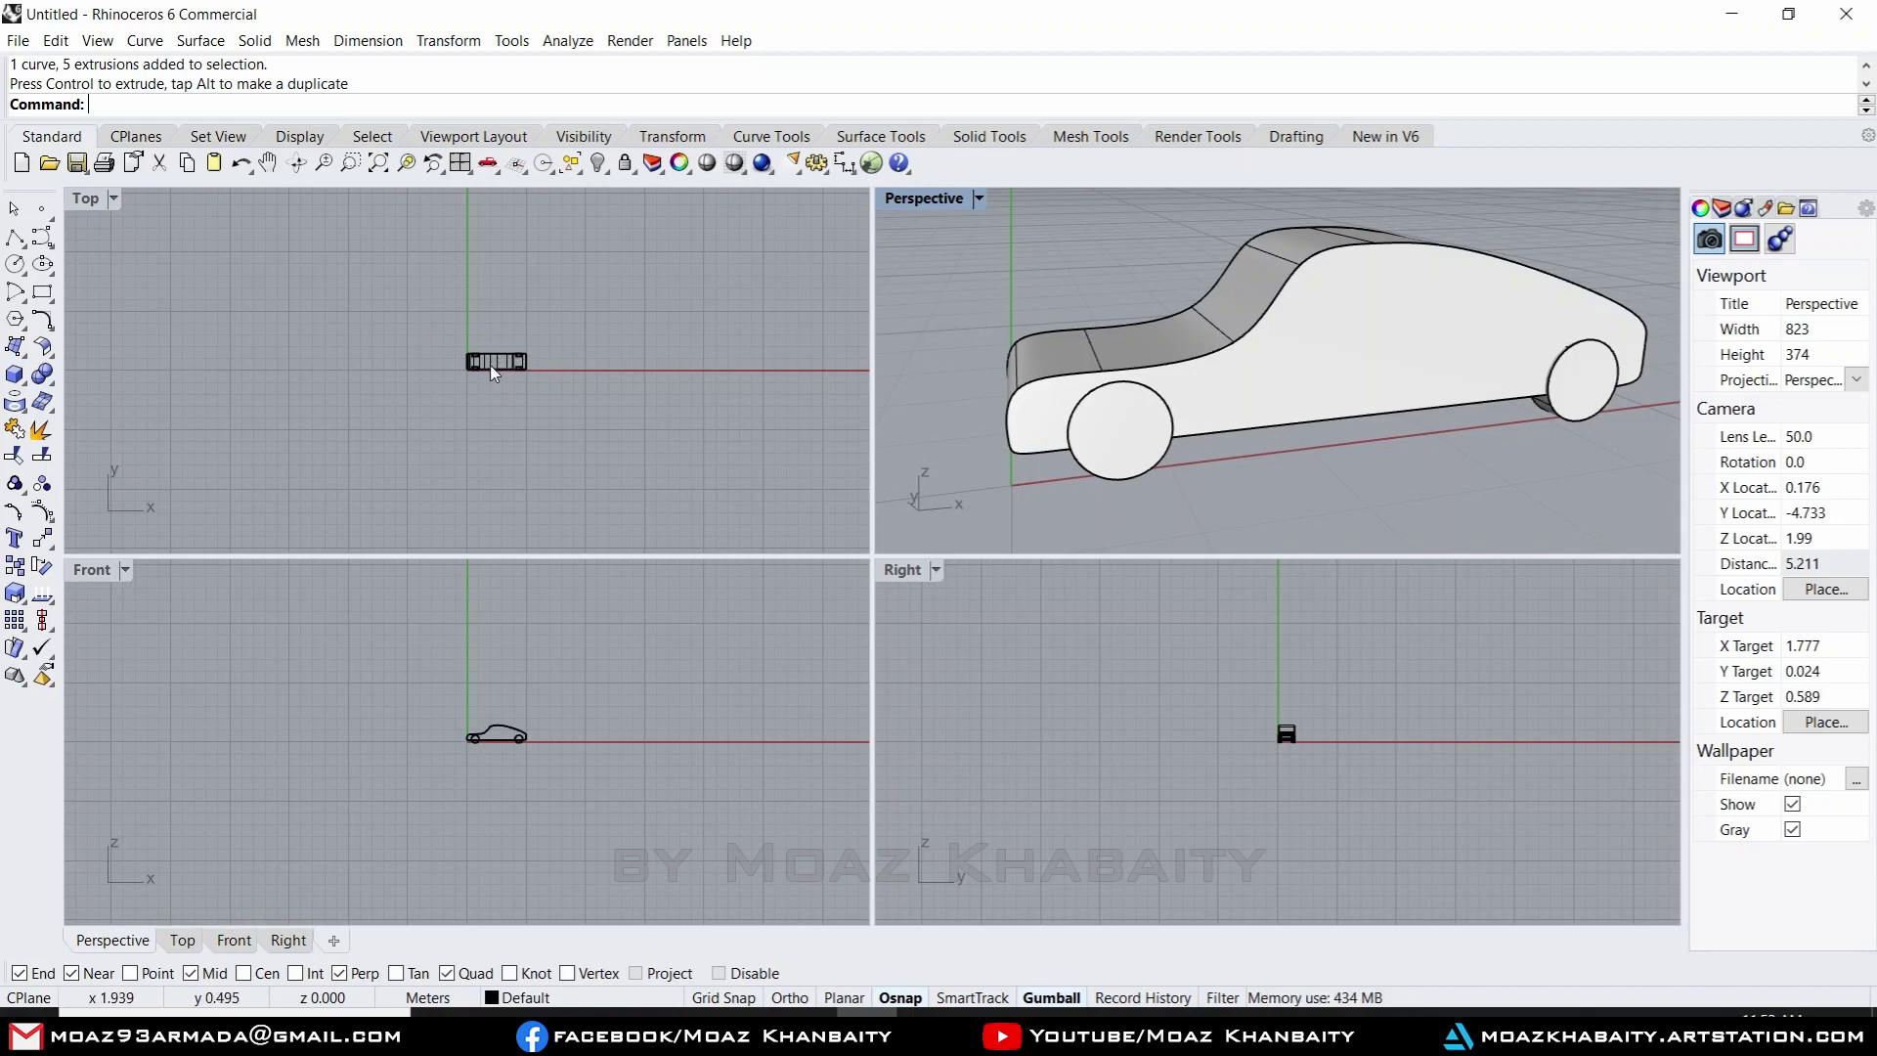
# - Zoom and pan the Top, Front and Right views to frame the car's side profile
pyautogui.scroll(2, 490, 365)
pyautogui.scroll(3, 514, 361)
pyautogui.scroll(4, 485, 372)
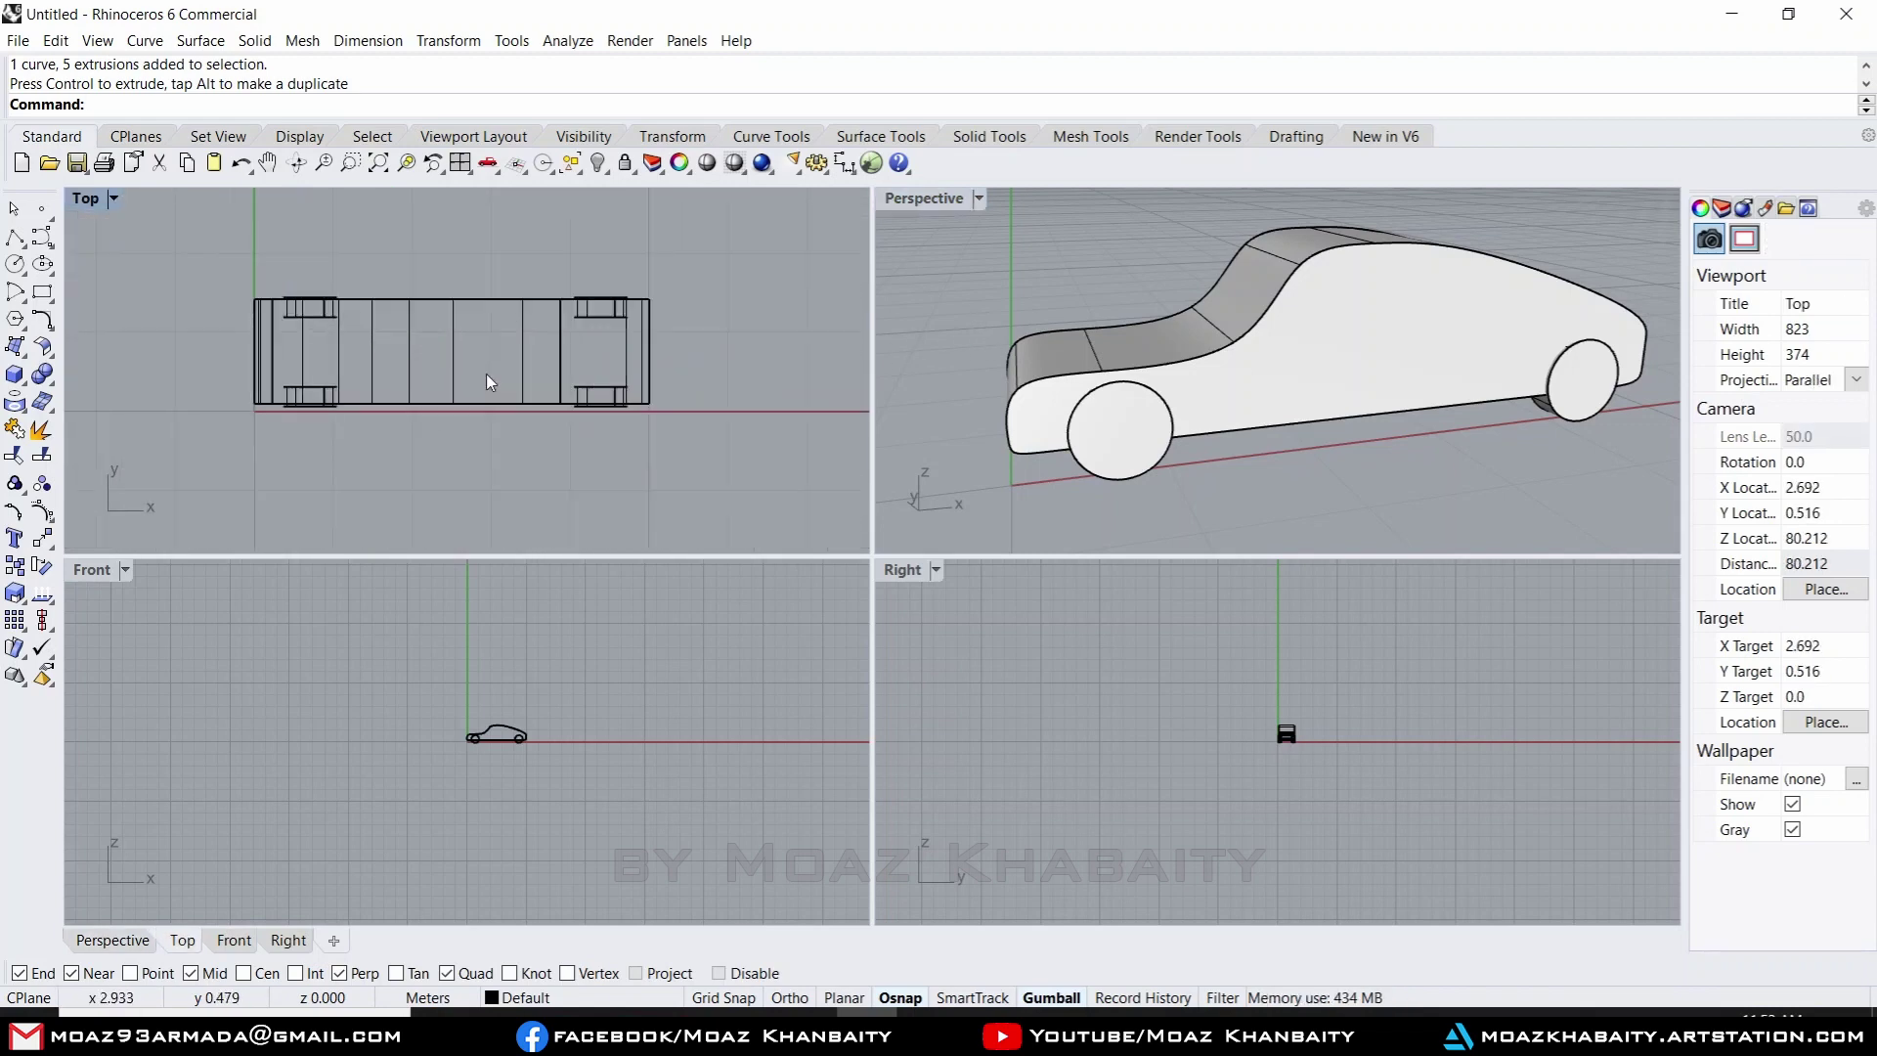
pyautogui.scroll(2, 496, 743)
pyautogui.scroll(2, 612, 725)
pyautogui.scroll(4, 616, 700)
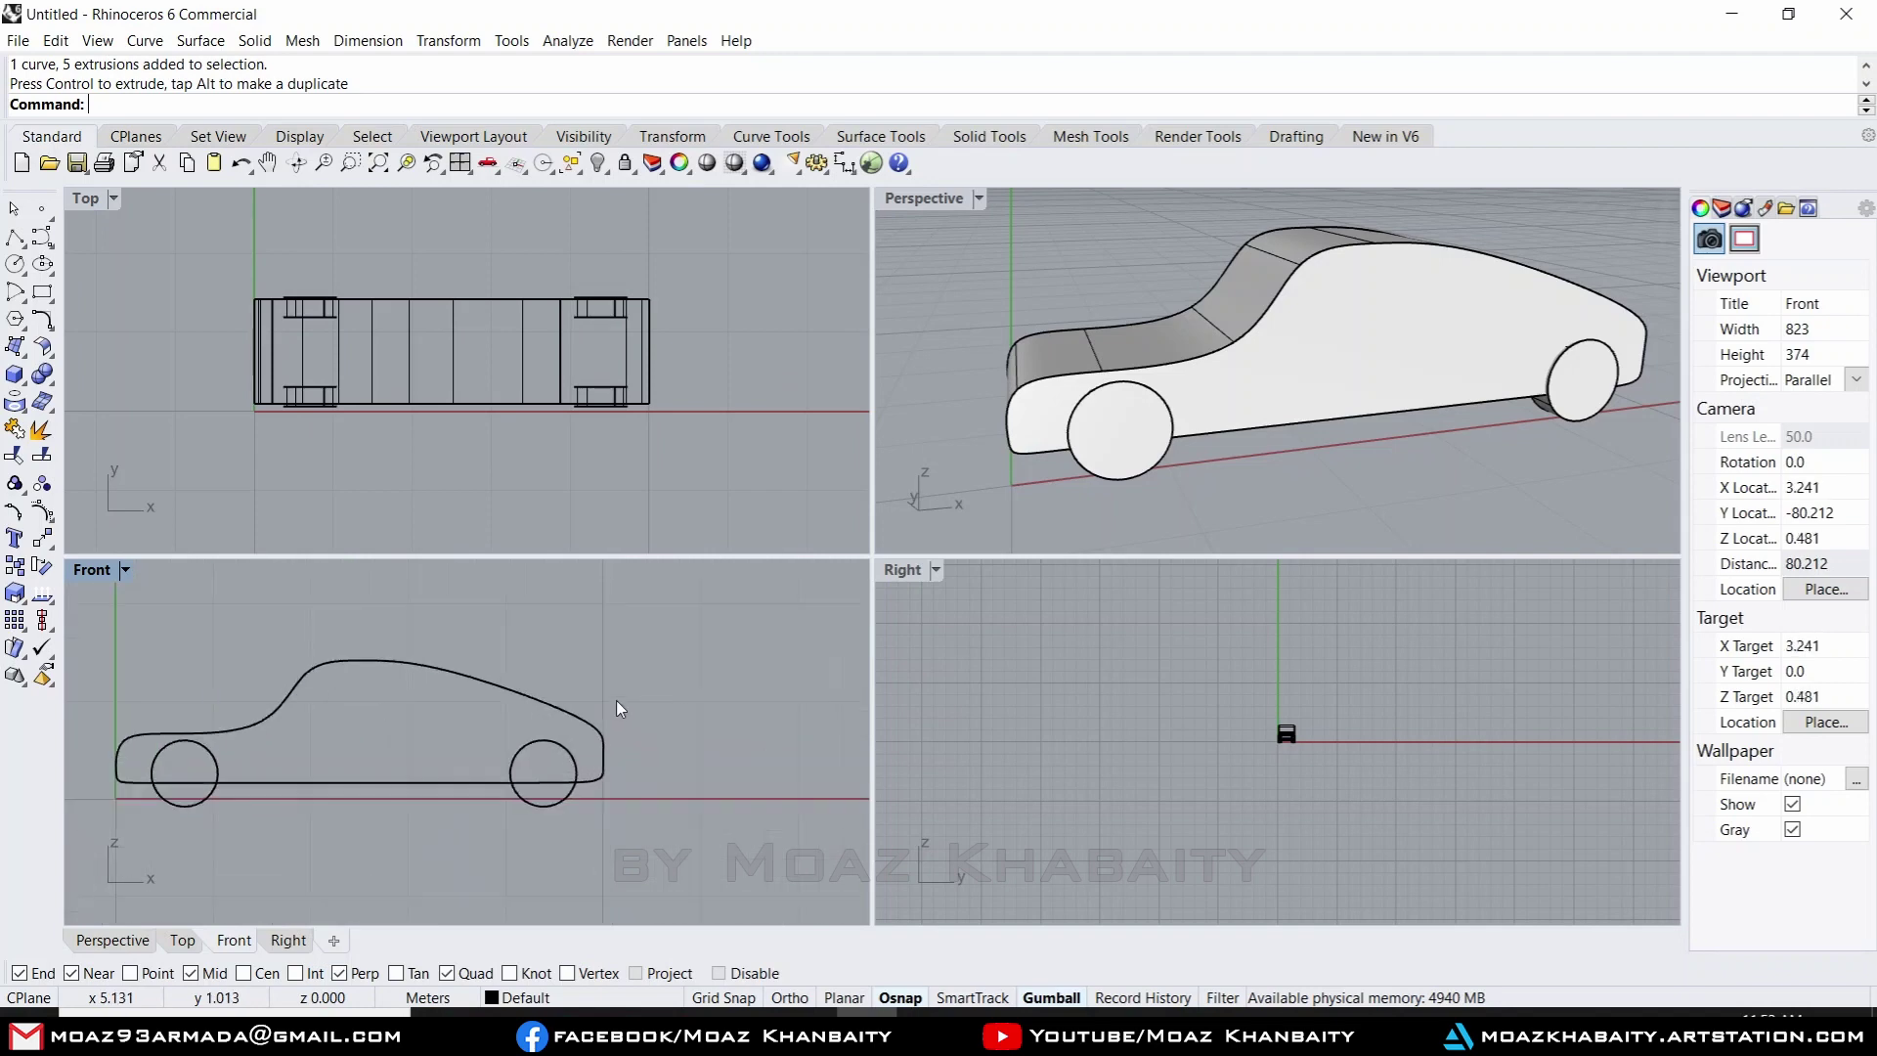
pyautogui.scroll(2, 1292, 729)
pyautogui.scroll(2, 1262, 763)
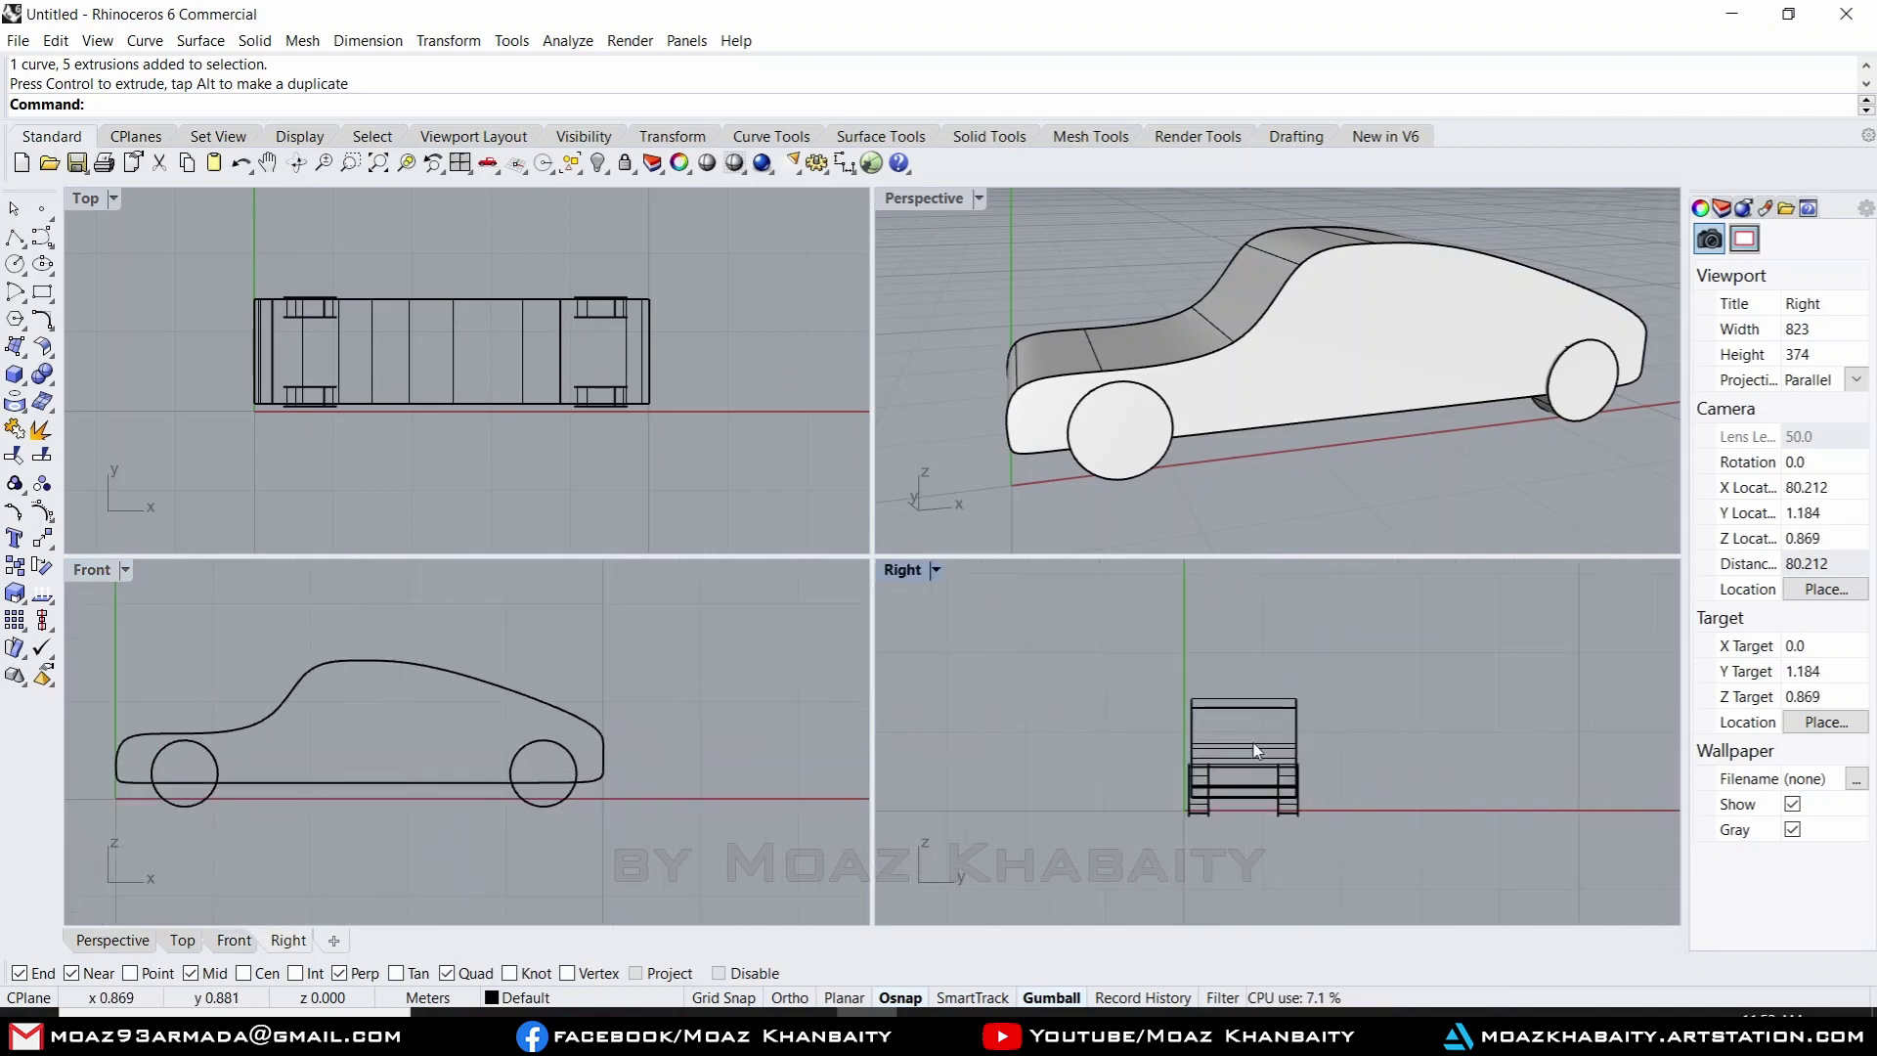
pyautogui.scroll(2, 1258, 792)
pyautogui.scroll(2, 1259, 799)
pyautogui.moveTo(1265, 759); pyautogui.dragTo(1252, 776, button='right')
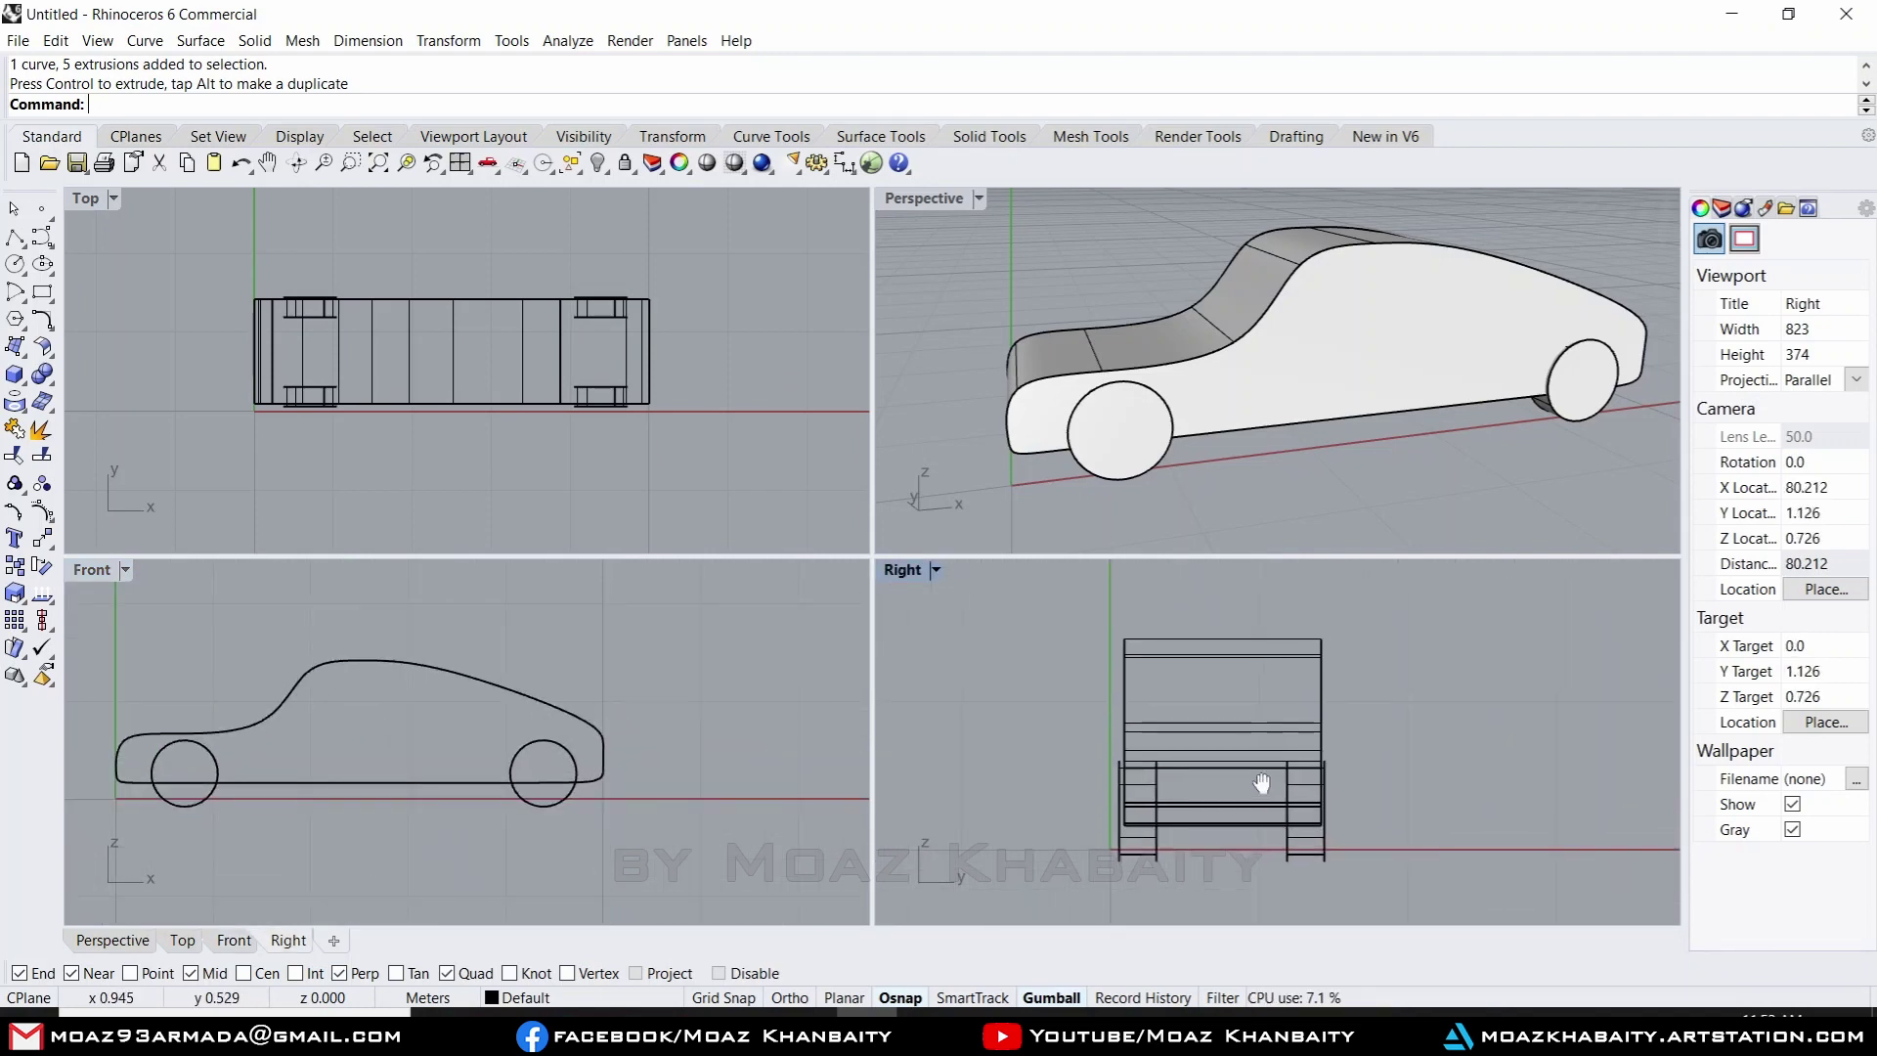
pyautogui.moveTo(583, 681); pyautogui.dragTo(666, 695, button='right')
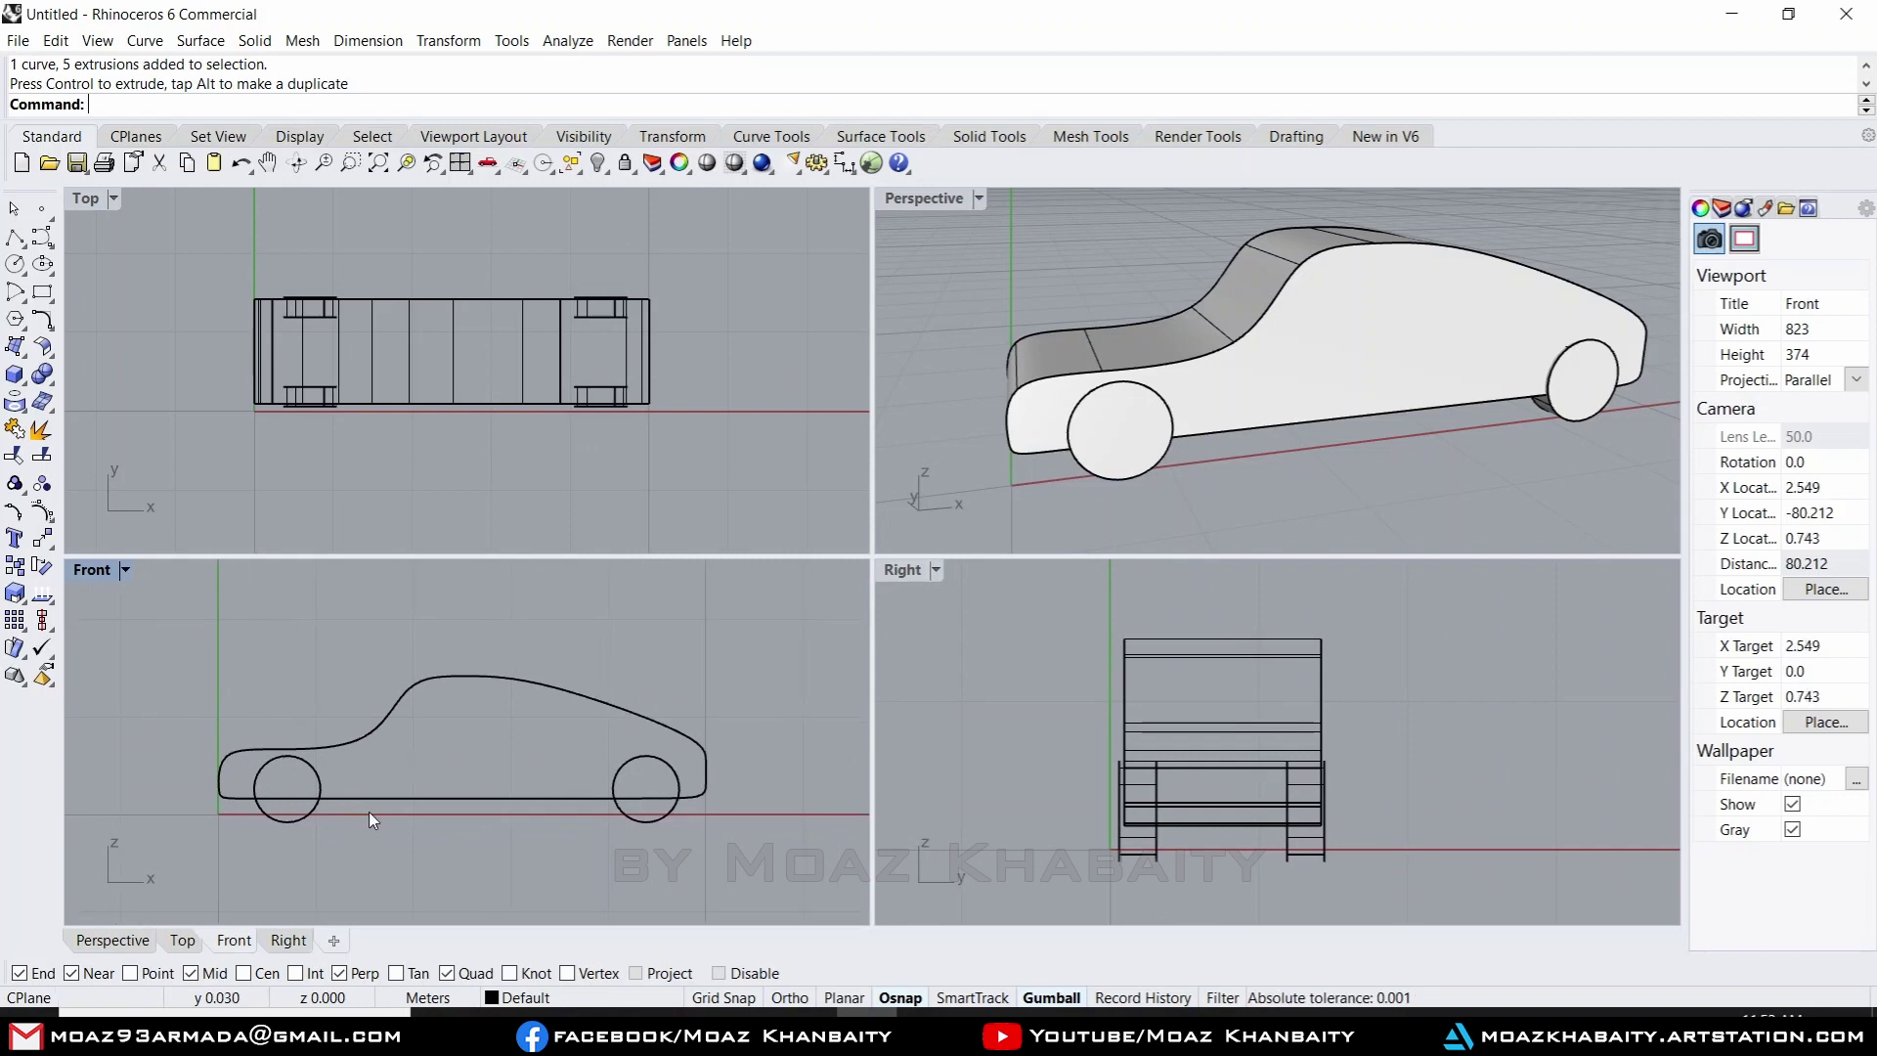
pyautogui.scroll(2, 367, 810)
pyautogui.moveTo(368, 790); pyautogui.dragTo(302, 779, button='right')
pyautogui.scroll(2, 304, 777)
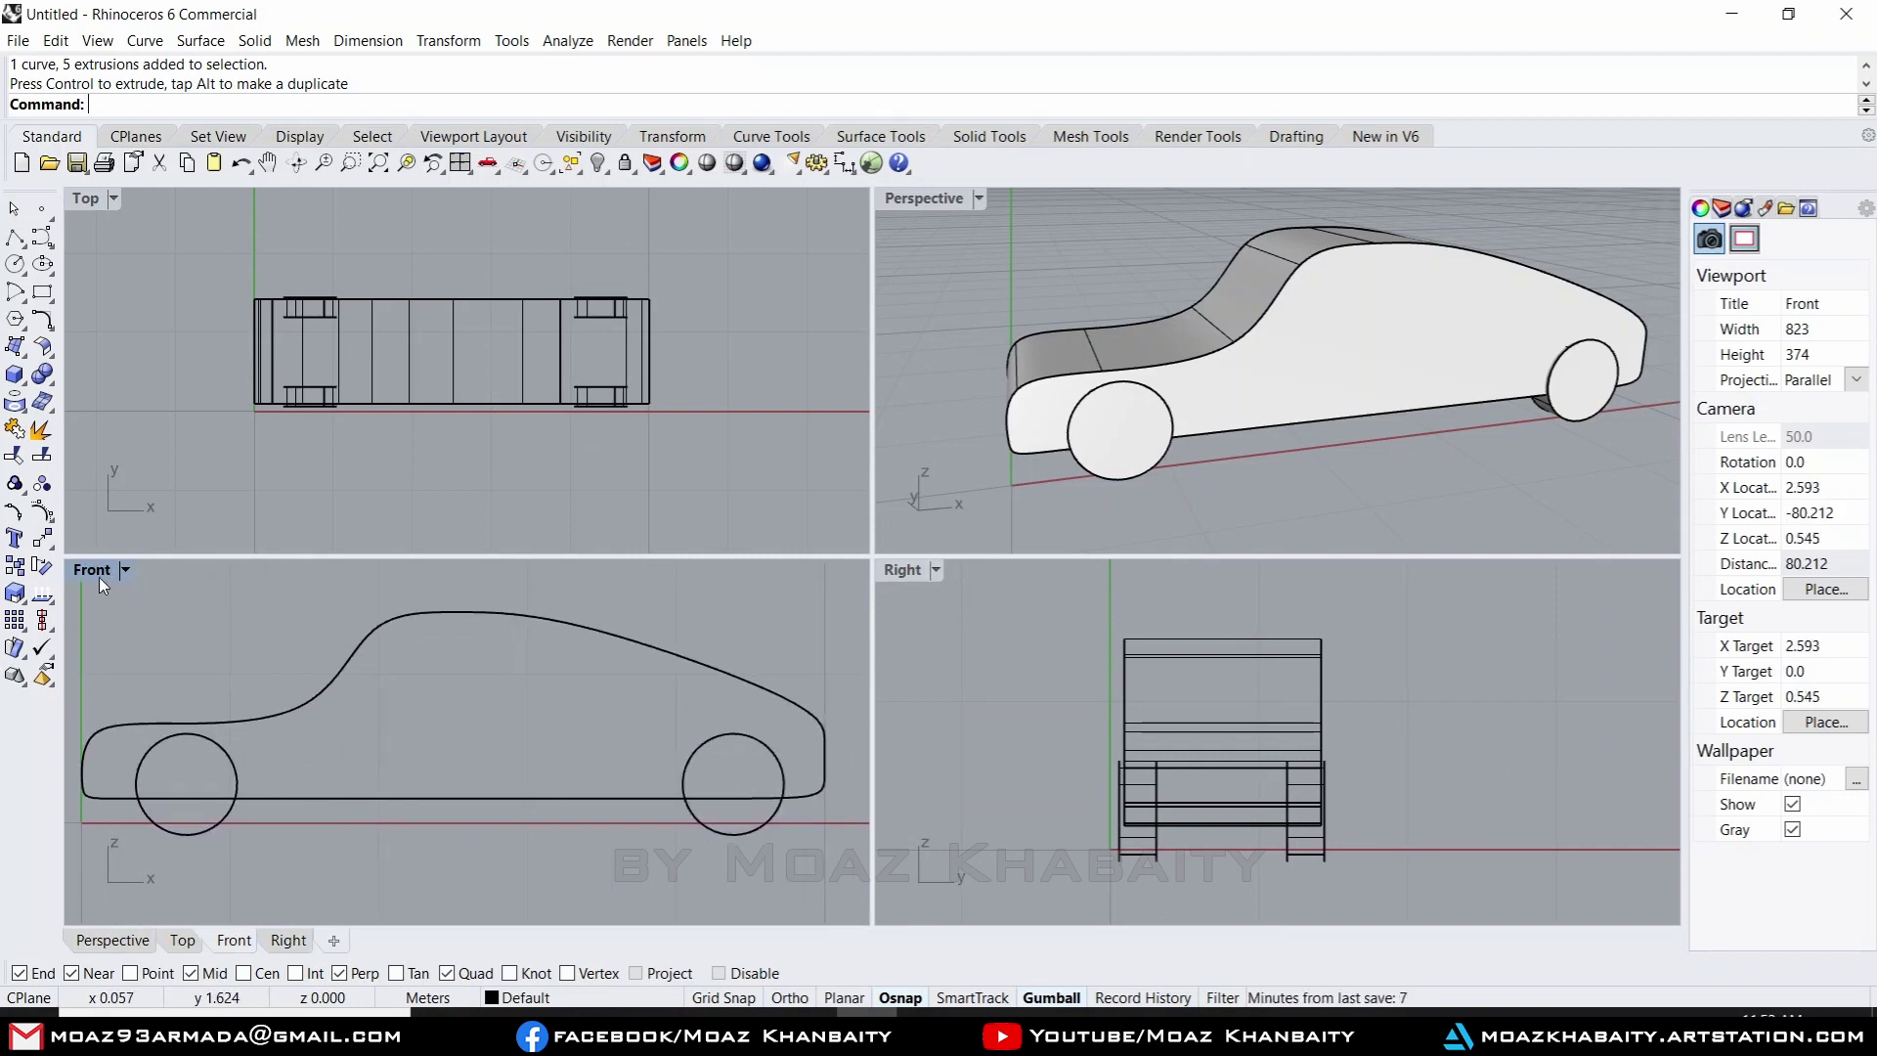
# - Maximize the Front view and fine-tune the zoom on the car profile
pyautogui.doubleClick(97, 571)
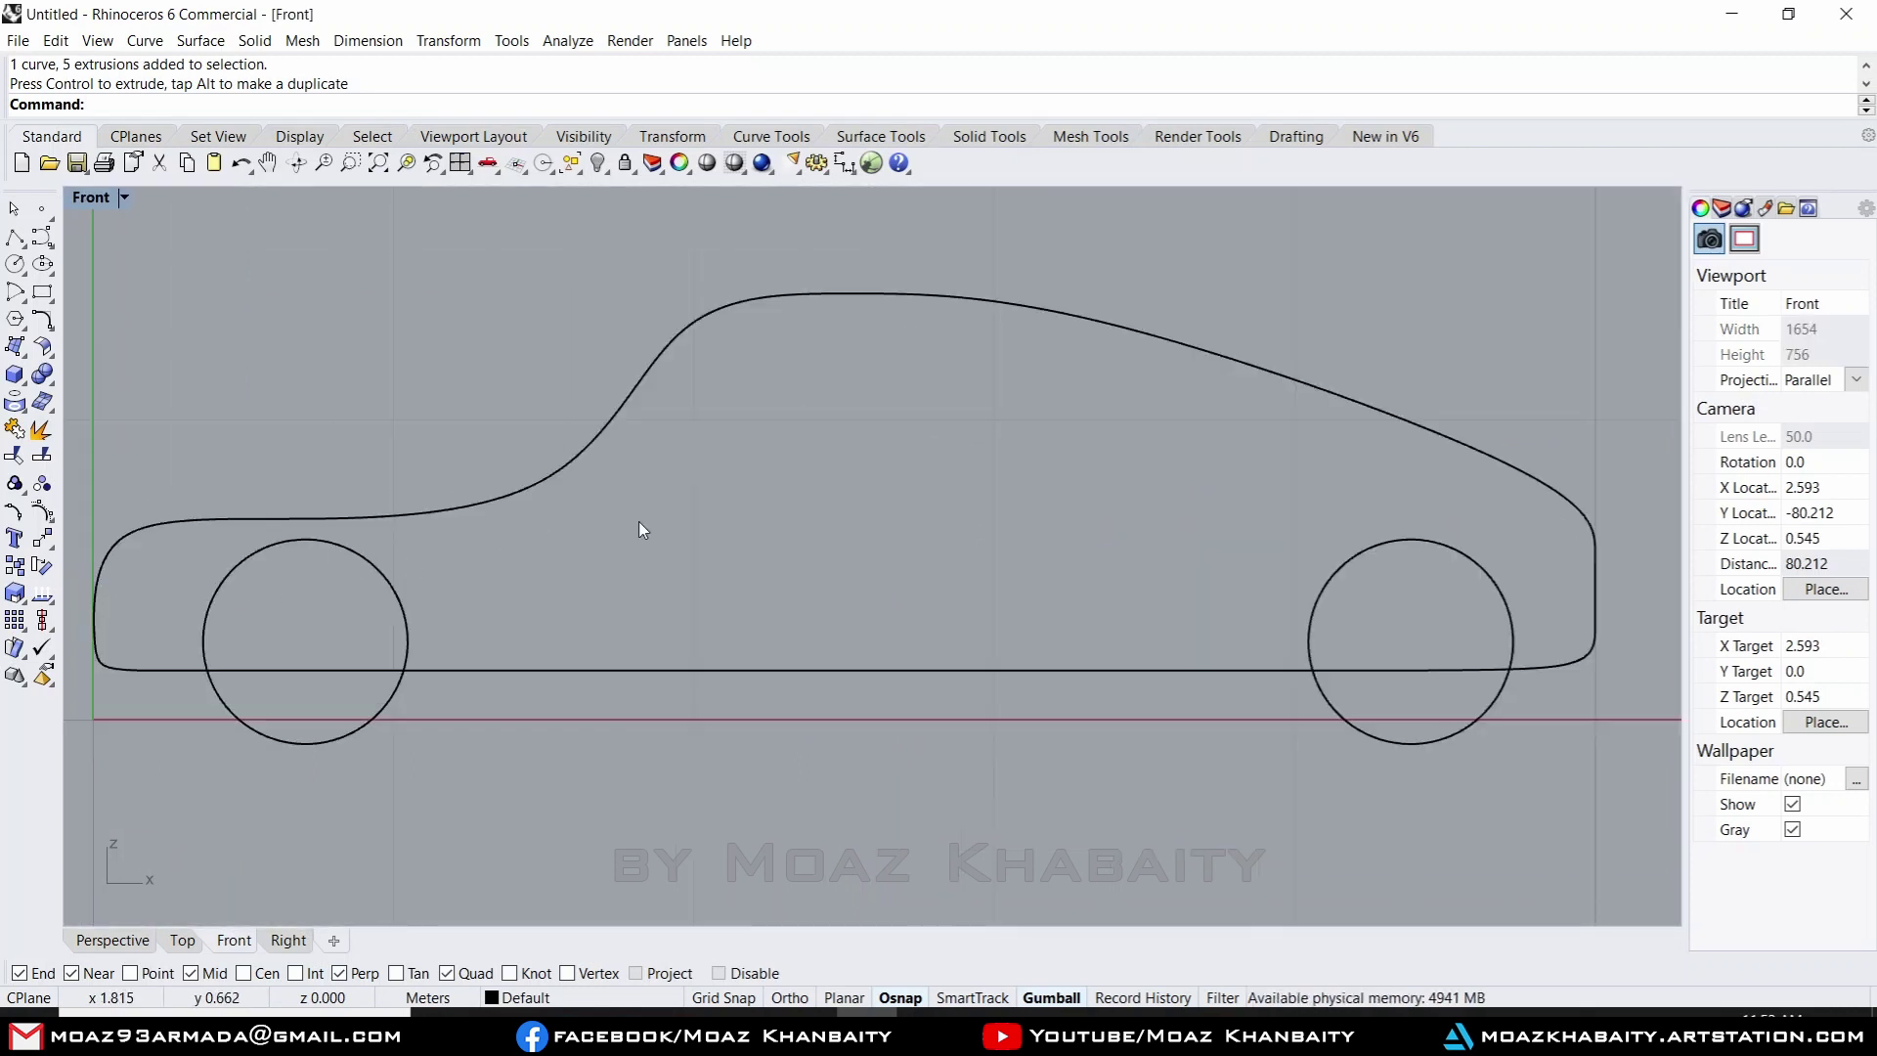
pyautogui.scroll(-1, 642, 520)
pyautogui.scroll(-2, 676, 563)
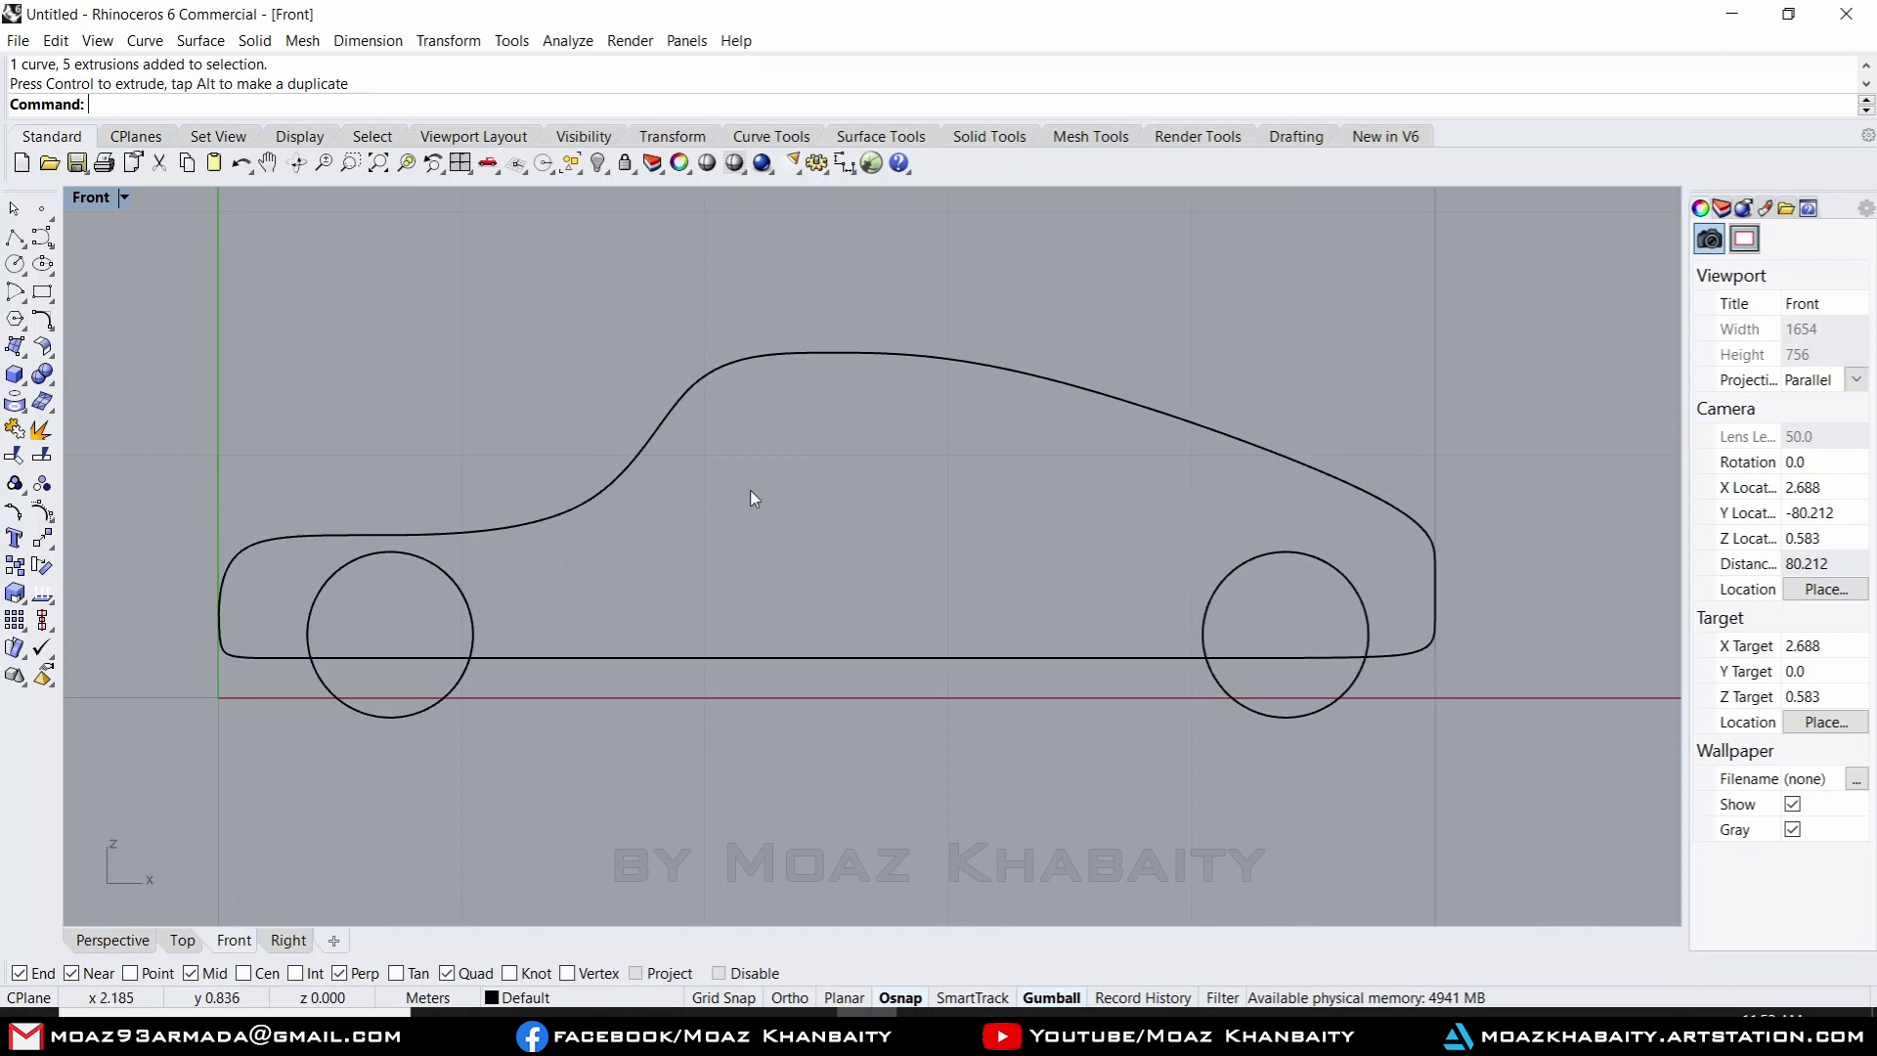
pyautogui.scroll(3, 765, 460)
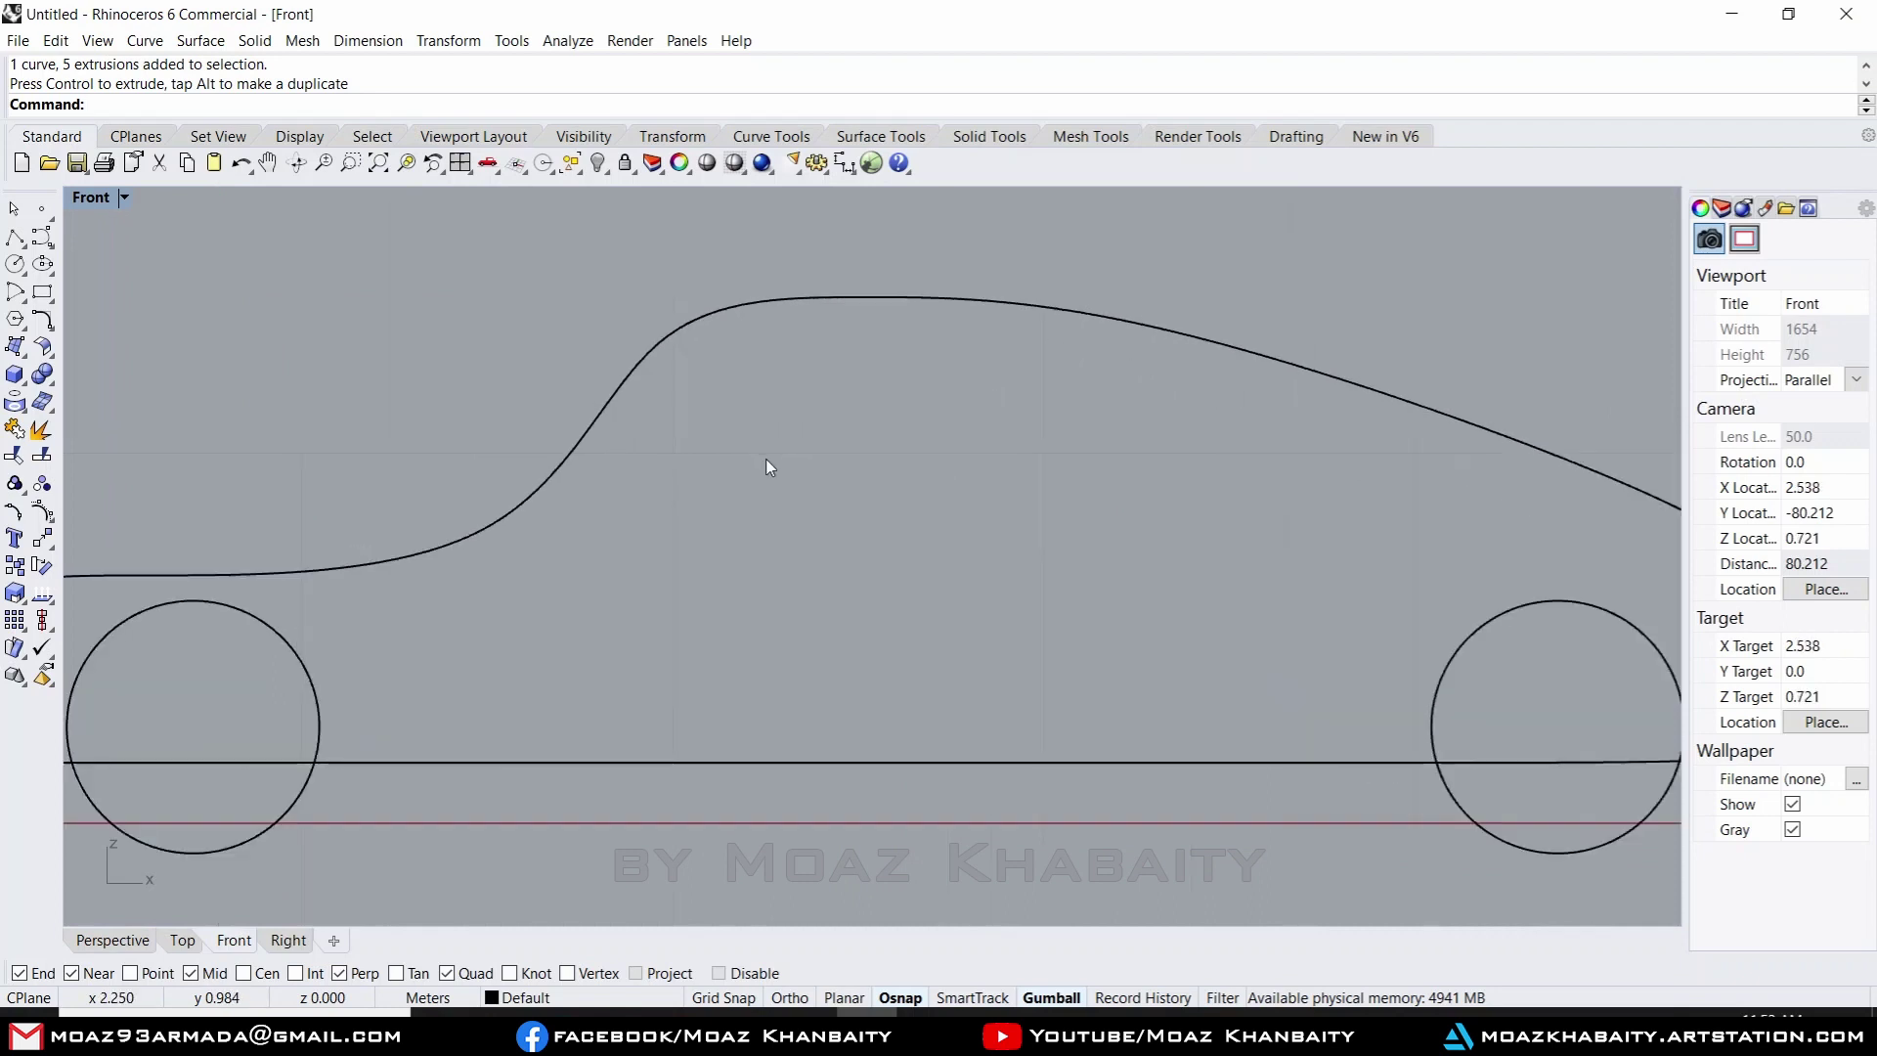
# - Start a curve and place window points from the windshield base up to the roof
pyautogui.click(51, 262)
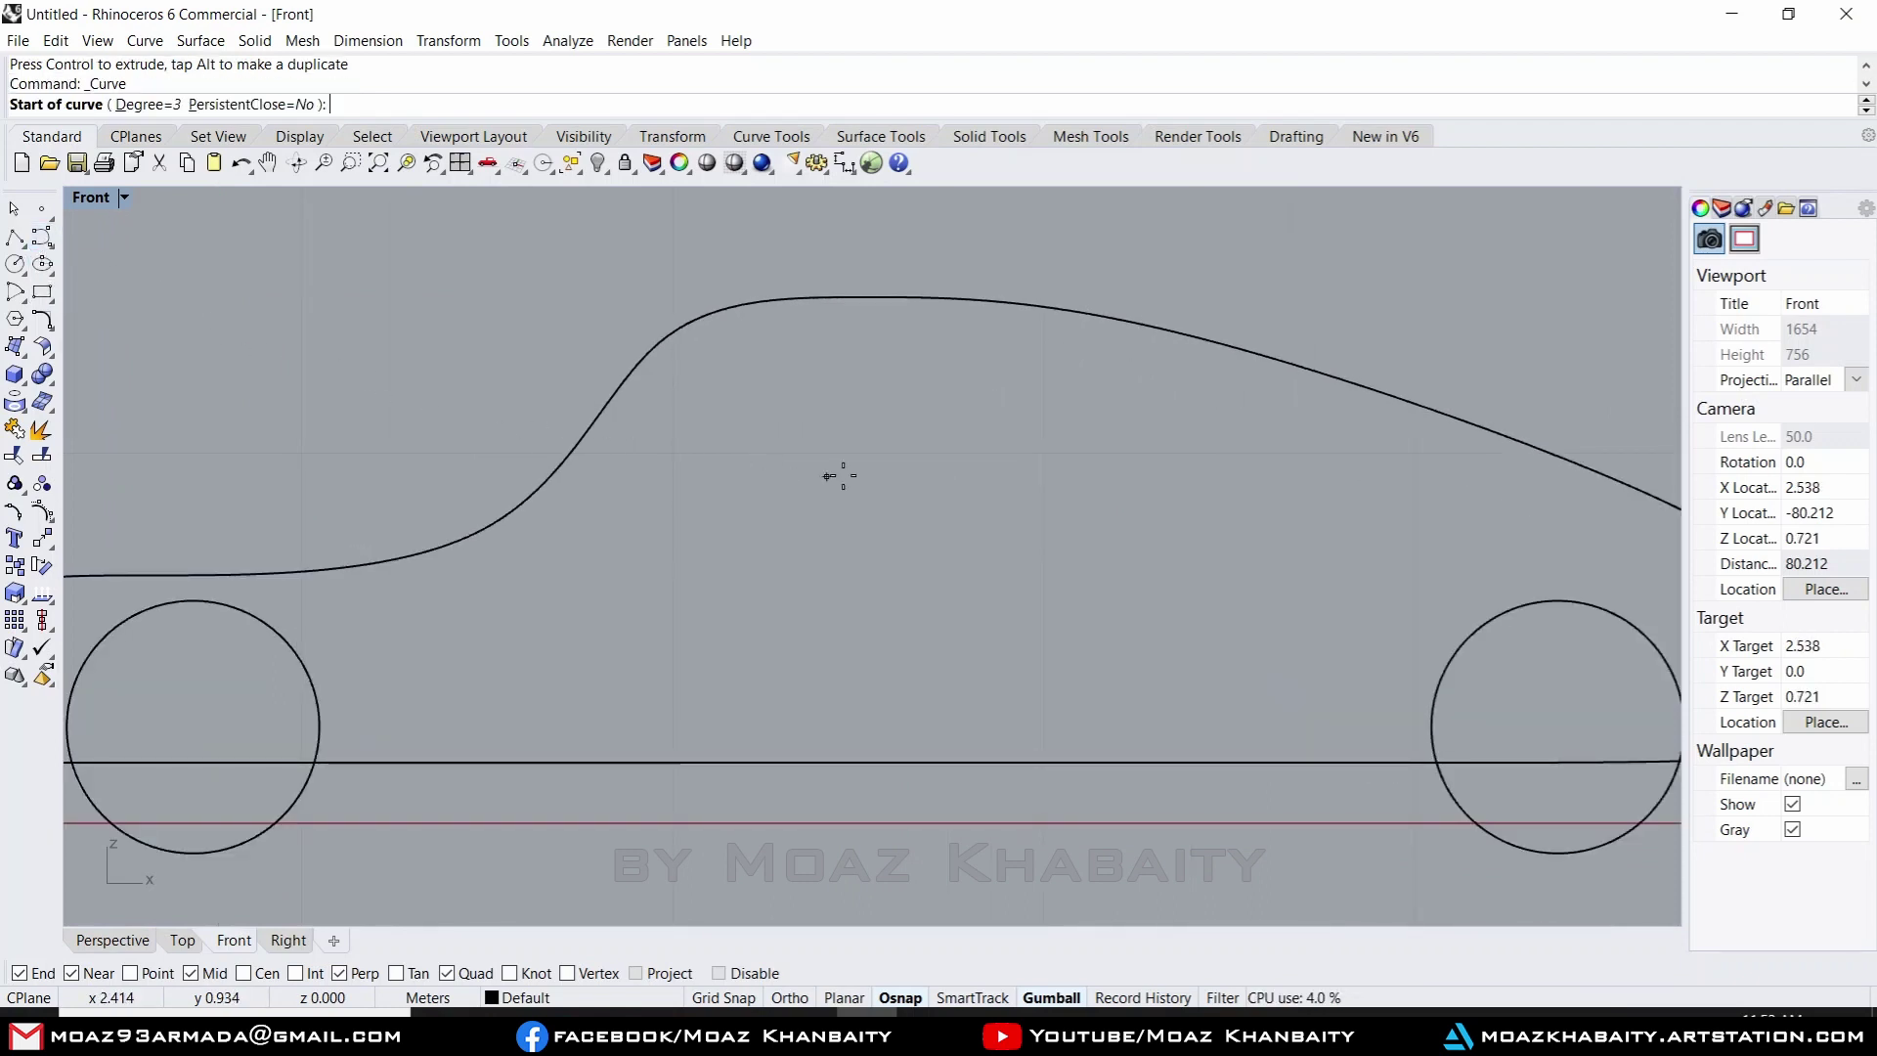
pyautogui.scroll(1, 884, 407)
pyautogui.scroll(1, 763, 460)
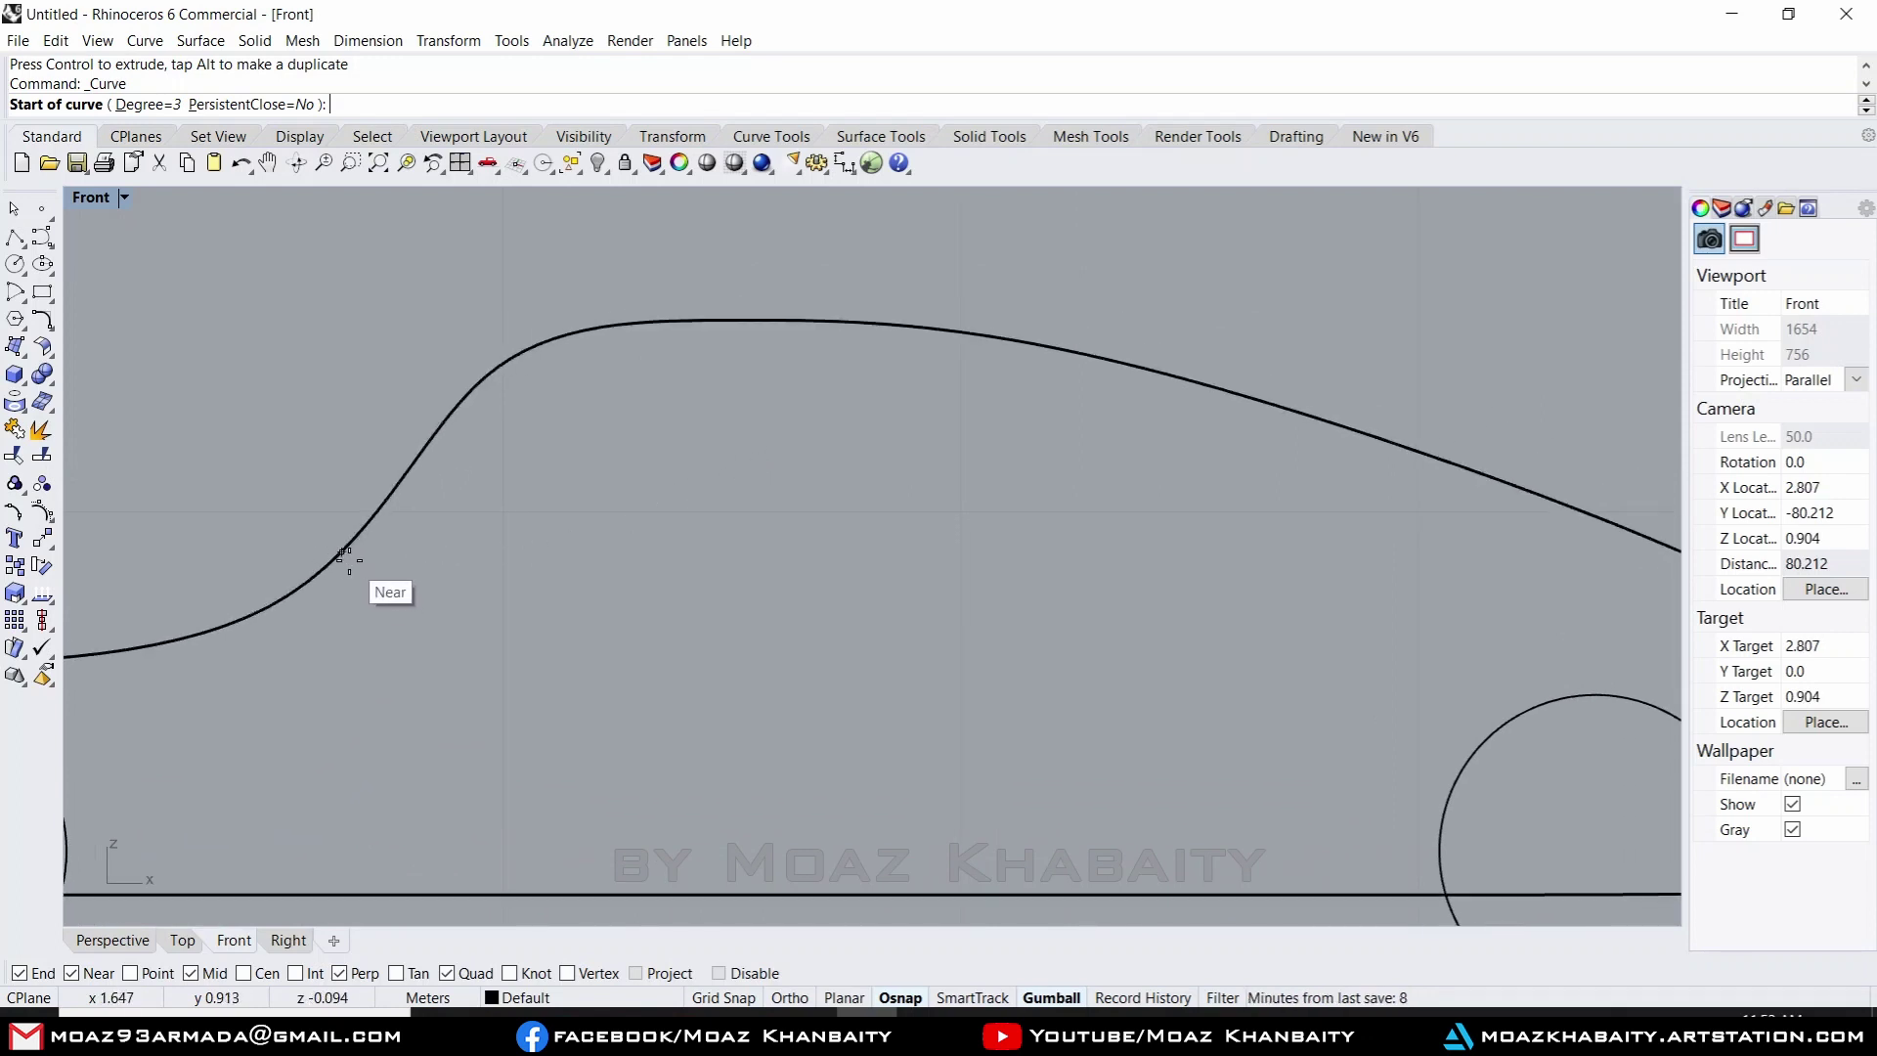
pyautogui.scroll(1, 354, 599)
pyautogui.scroll(1, 356, 599)
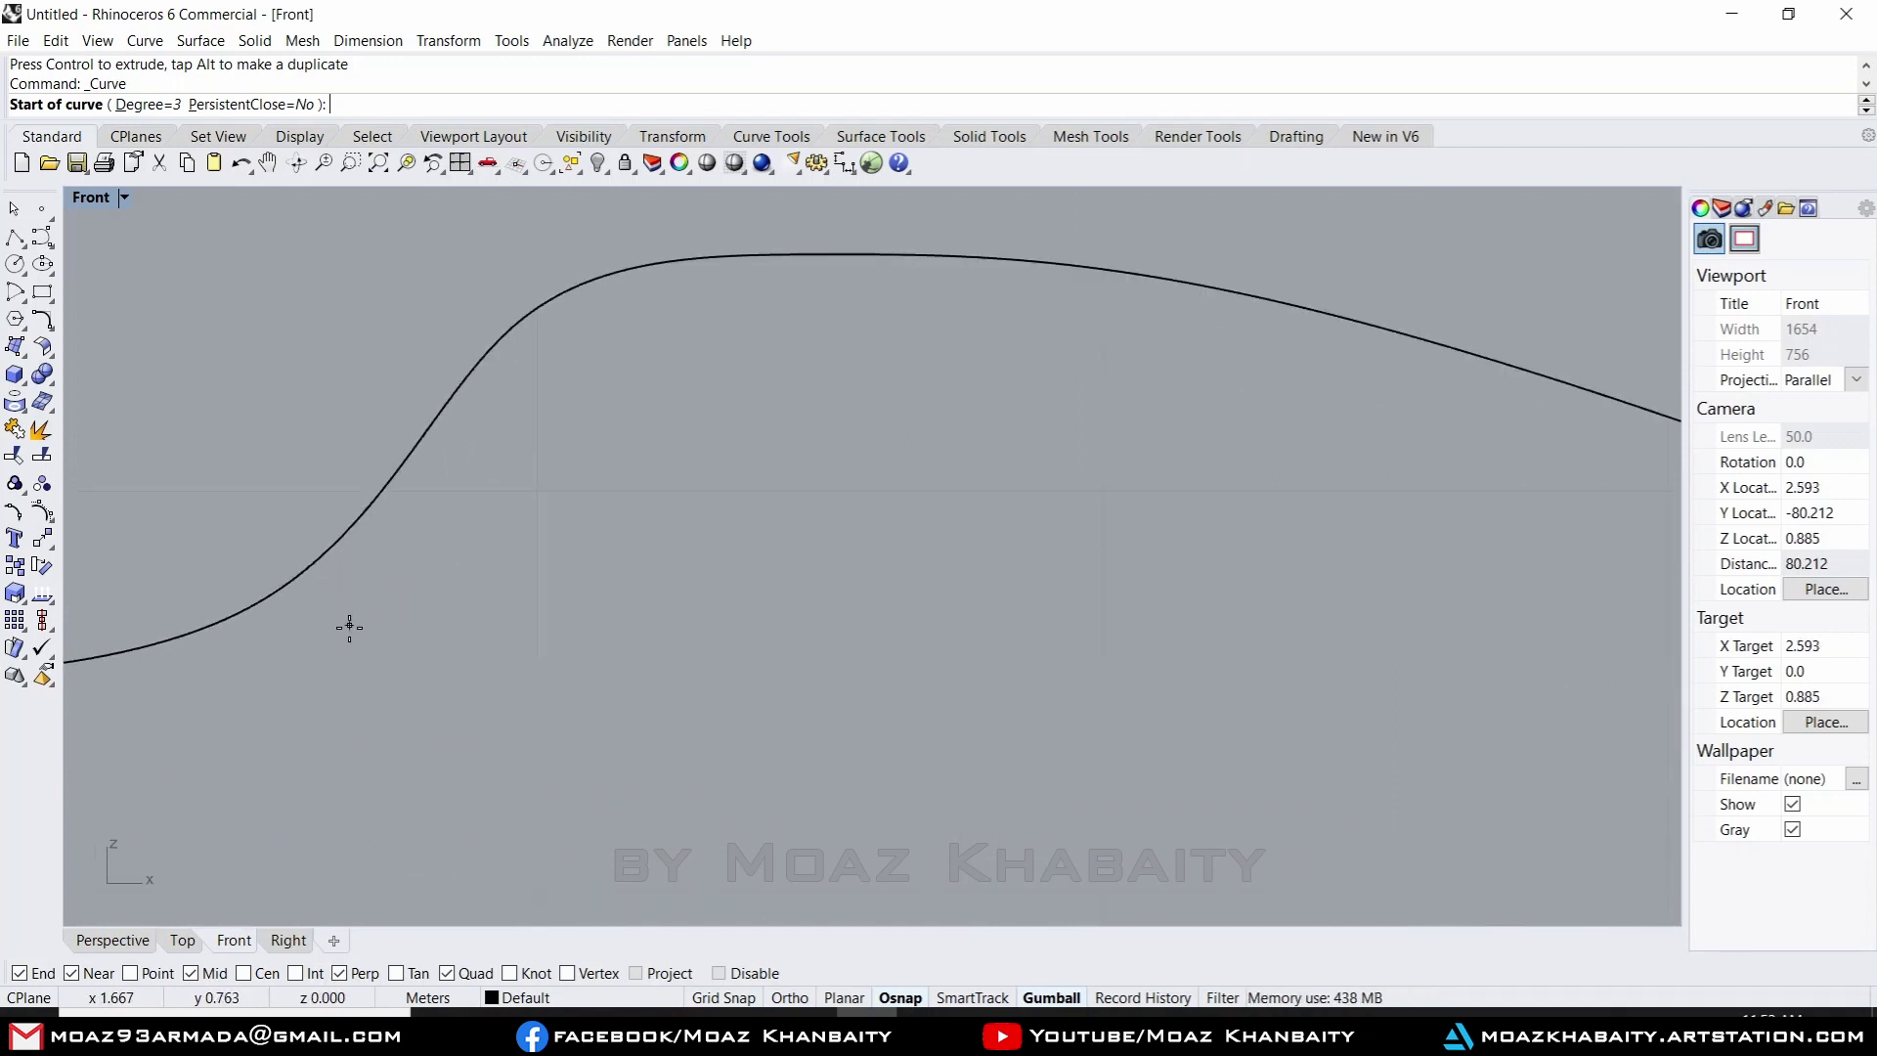
pyautogui.click(349, 627)
pyautogui.scroll(-1, 396, 643)
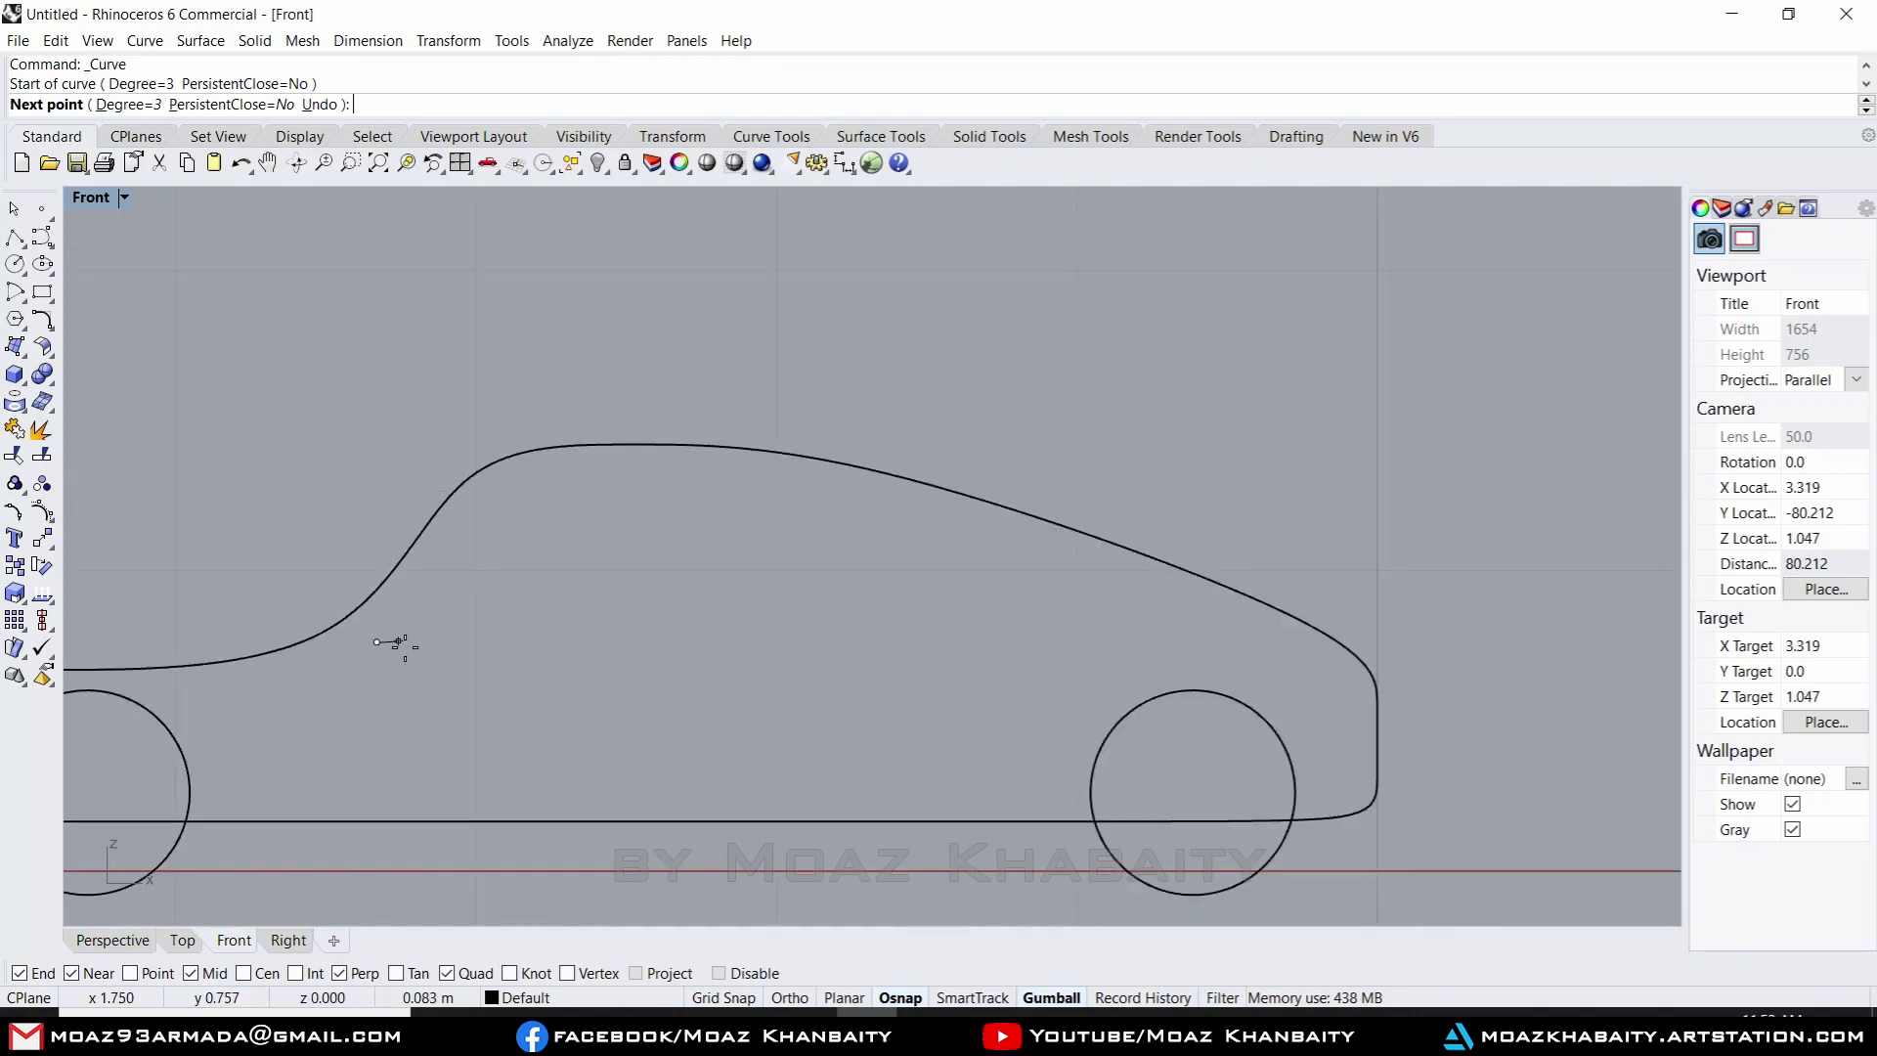
pyautogui.scroll(-1, 396, 643)
pyautogui.scroll(-2, 436, 637)
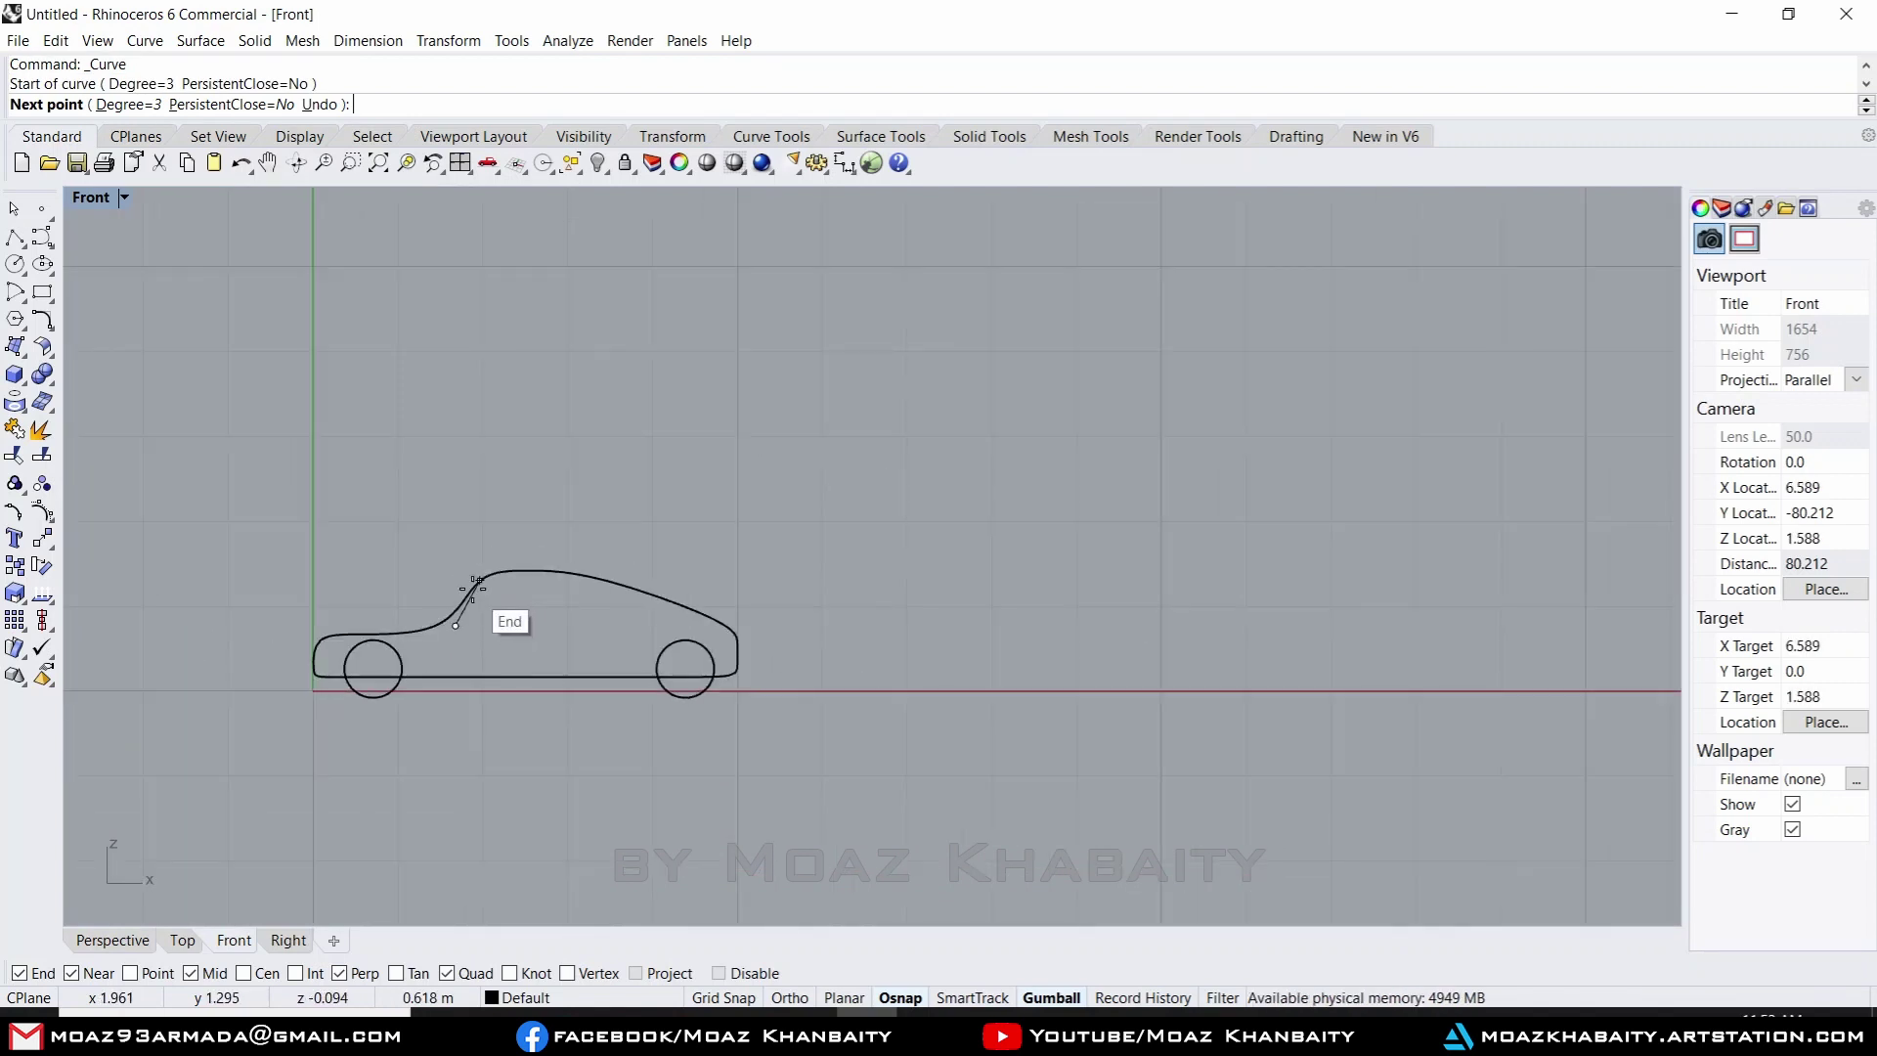
pyautogui.scroll(2, 466, 609)
pyautogui.scroll(1, 498, 581)
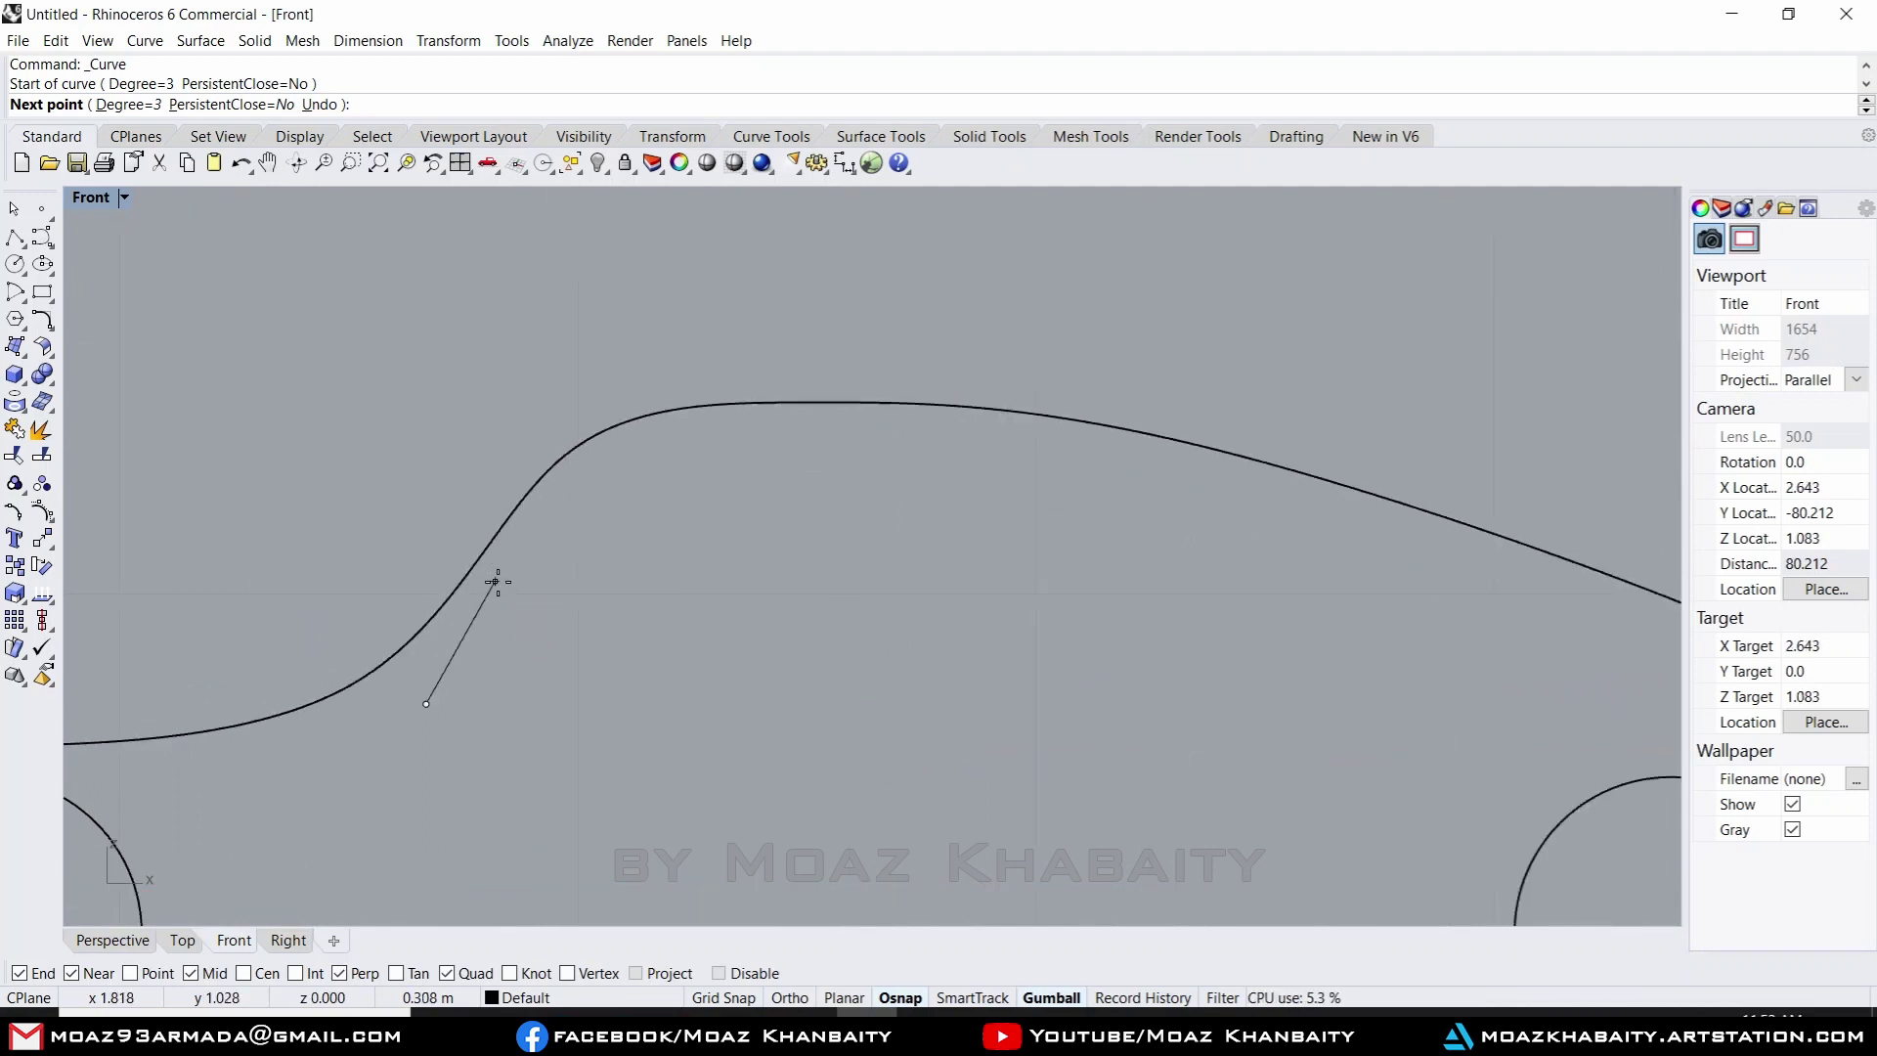
pyautogui.scroll(1, 501, 584)
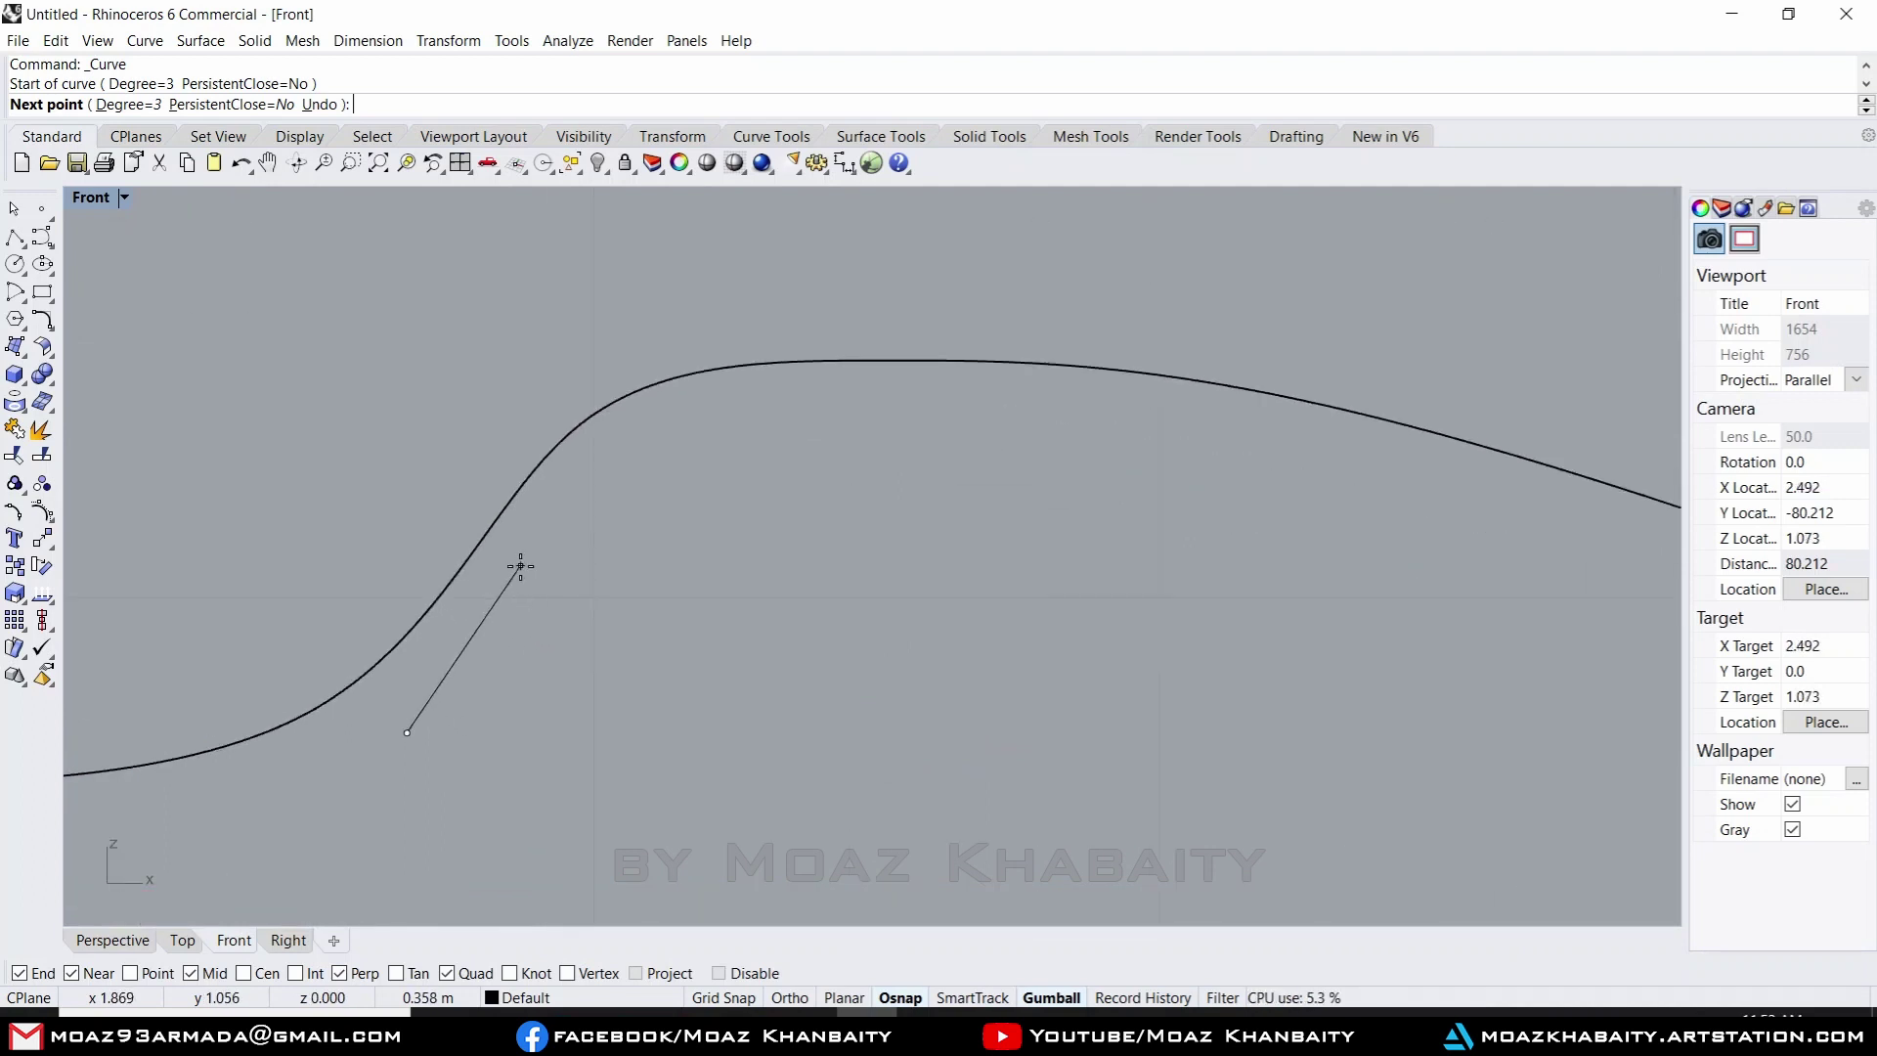
pyautogui.click(523, 562)
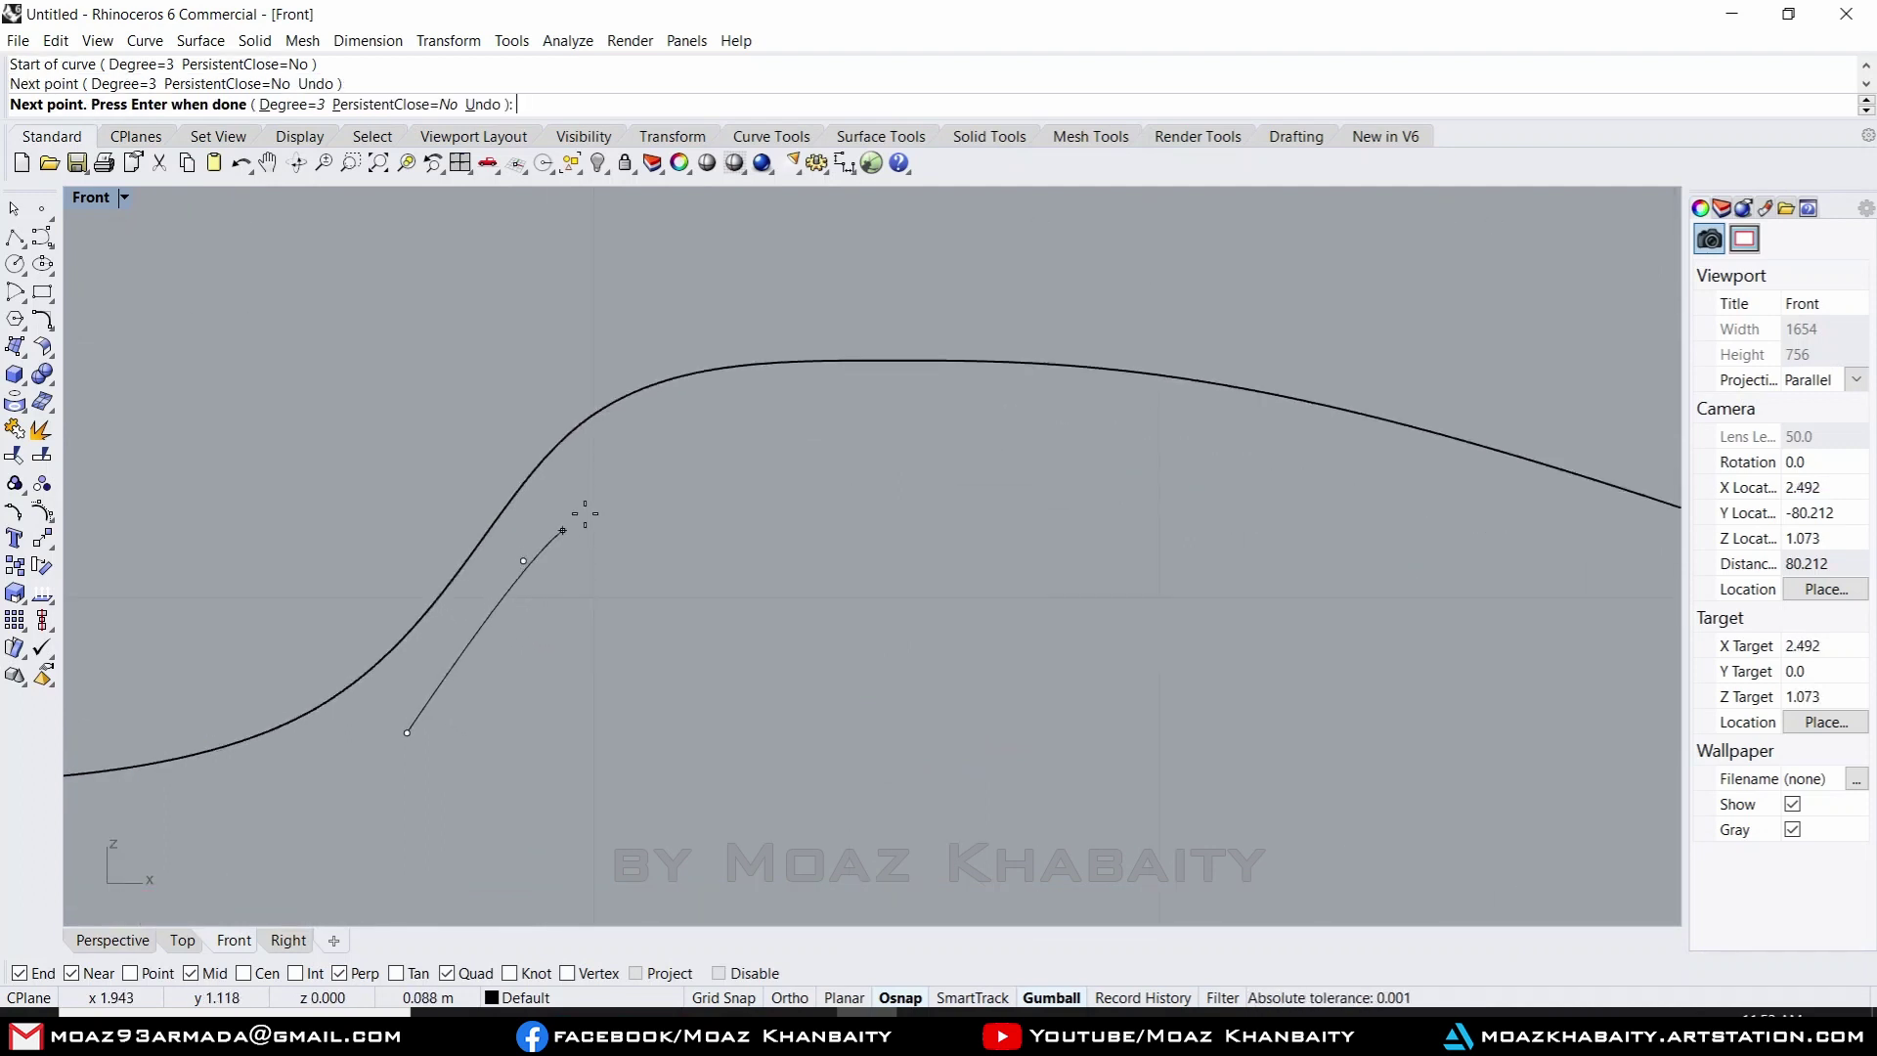
pyautogui.click(616, 446)
pyautogui.click(711, 407)
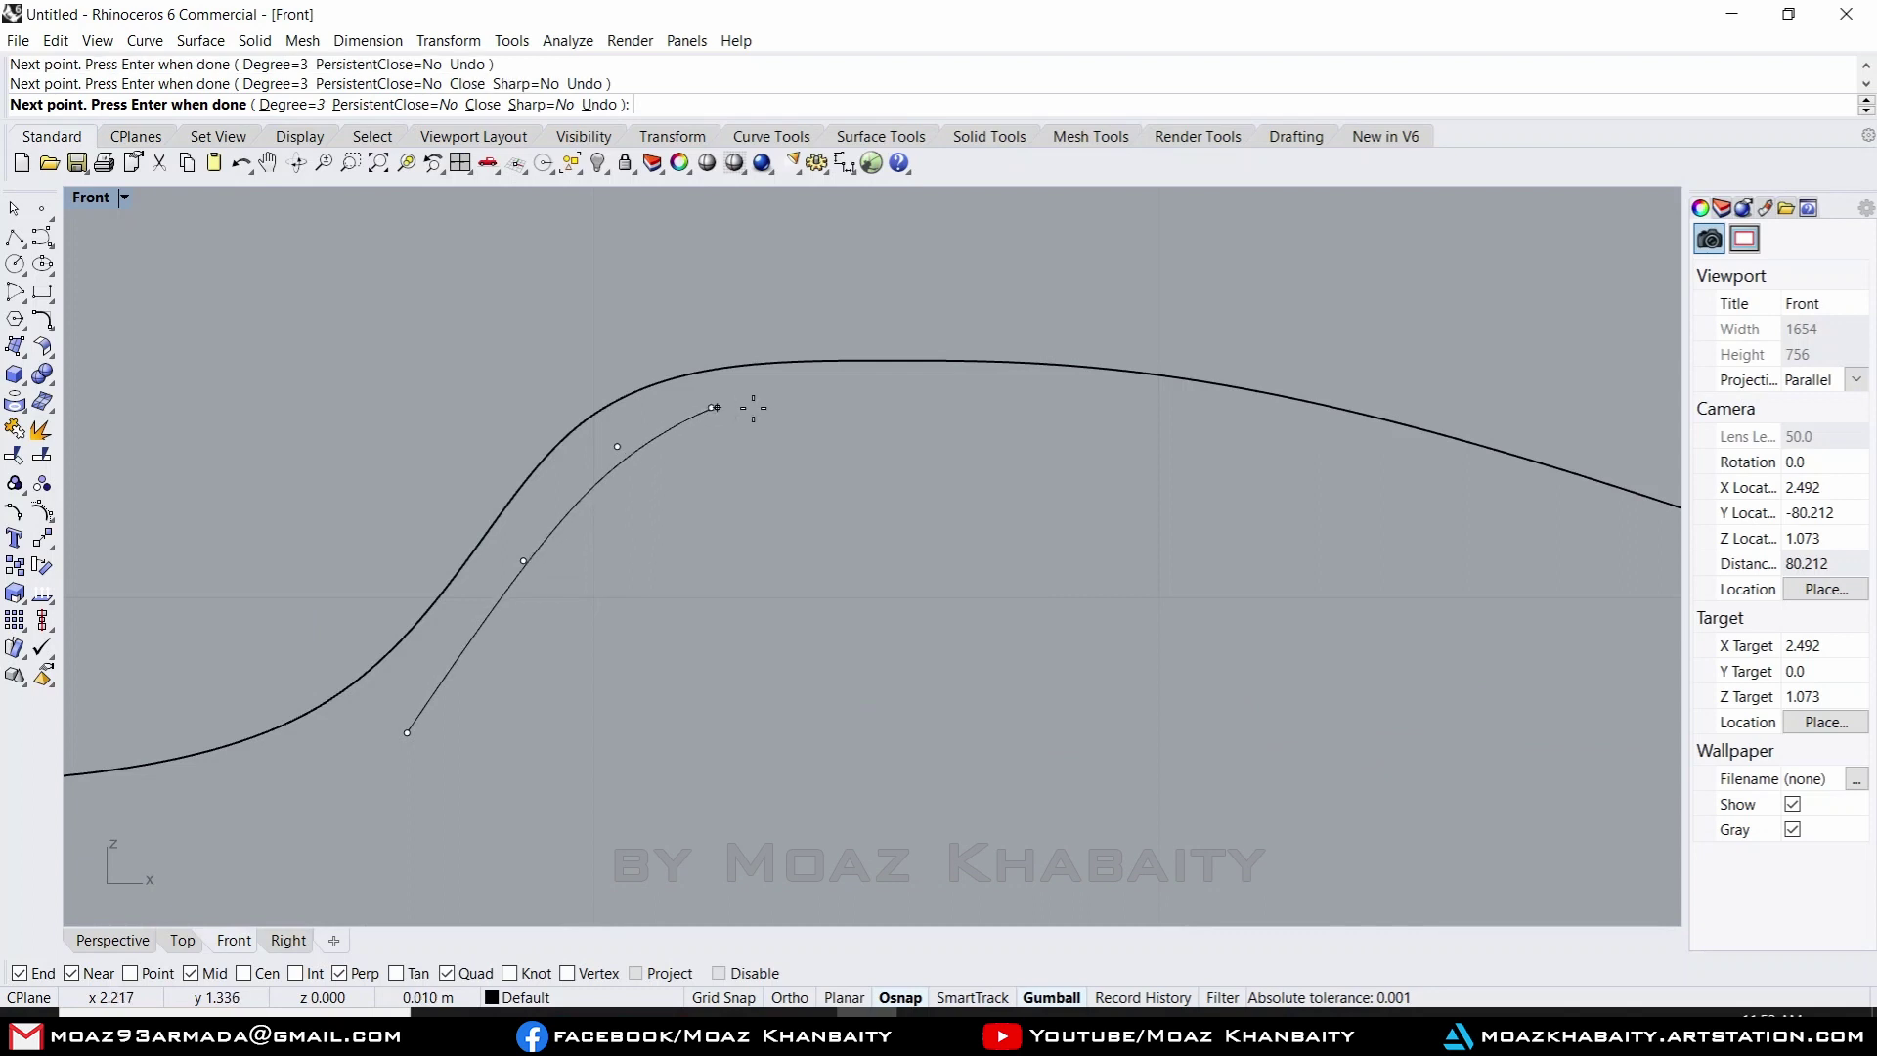
# - Continue the window outline along the roof, down the rear, and close it at the start
pyautogui.click(846, 393)
pyautogui.scroll(-1, 1052, 406)
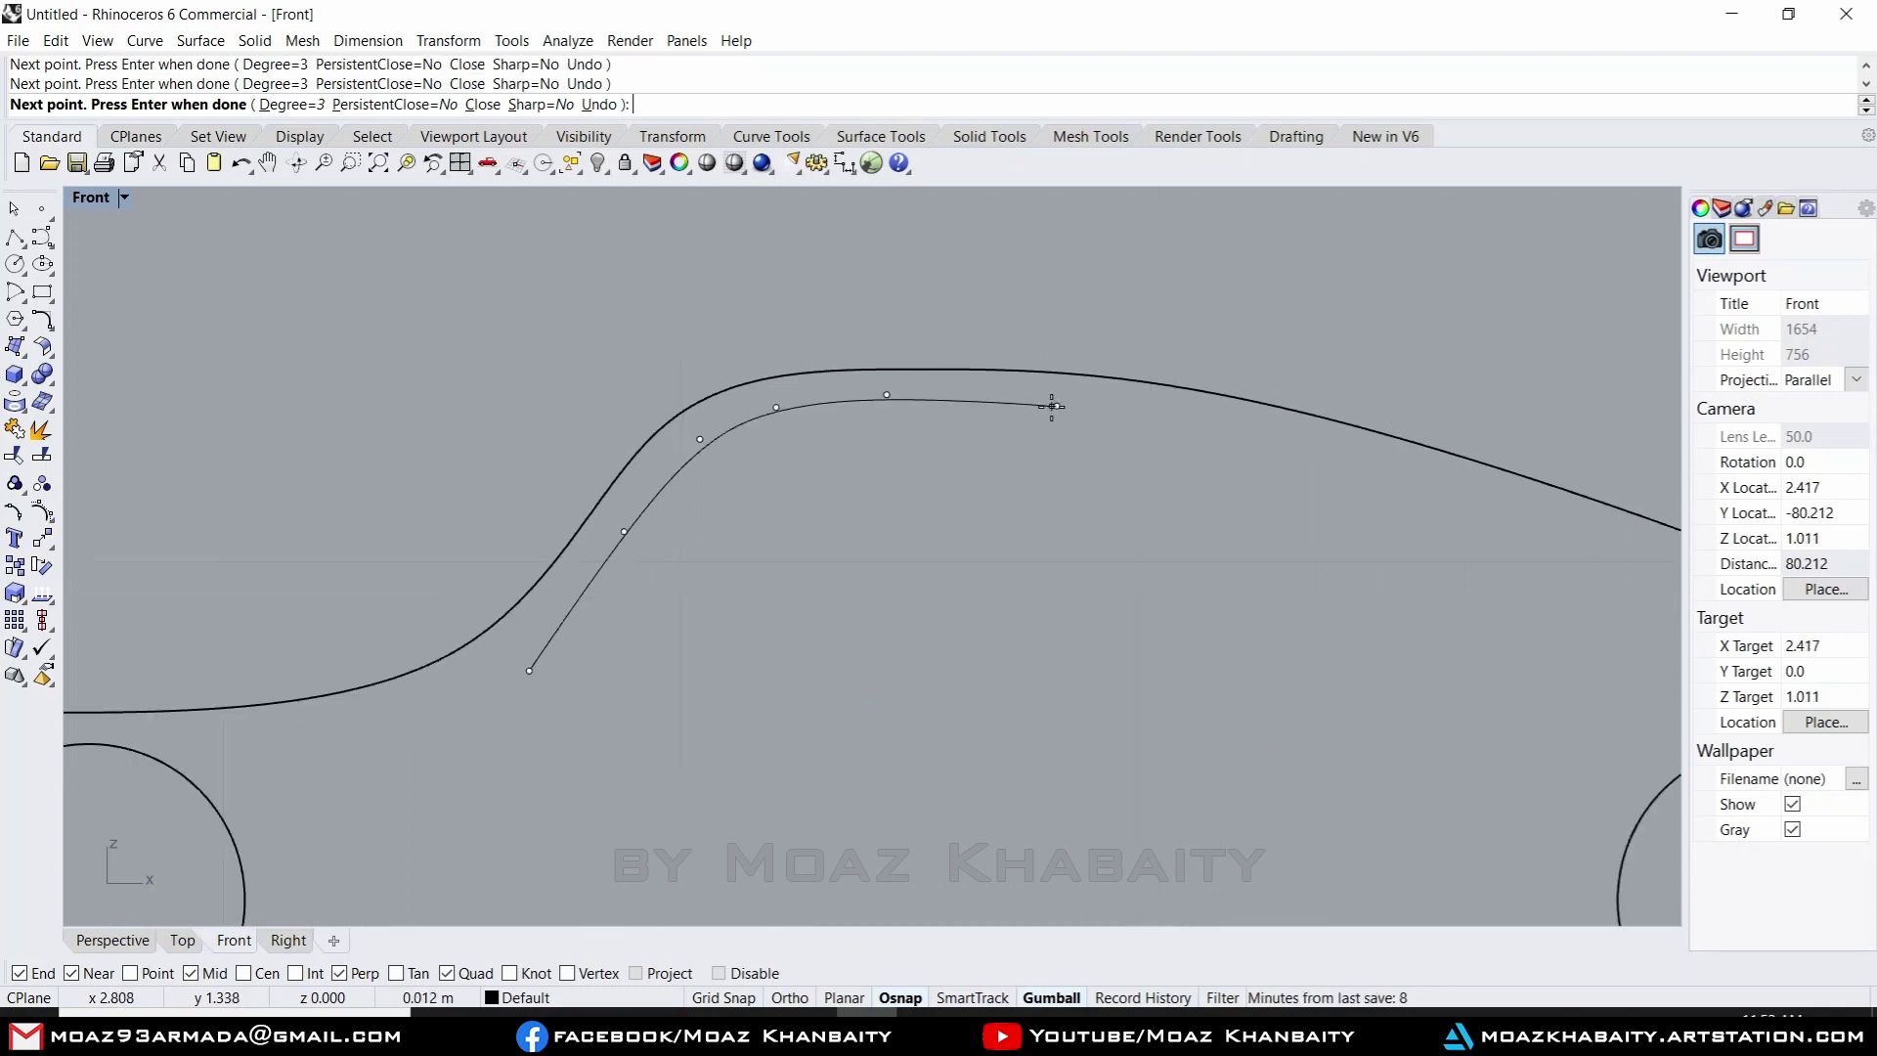
pyautogui.scroll(-1, 1052, 406)
pyautogui.click(1055, 406)
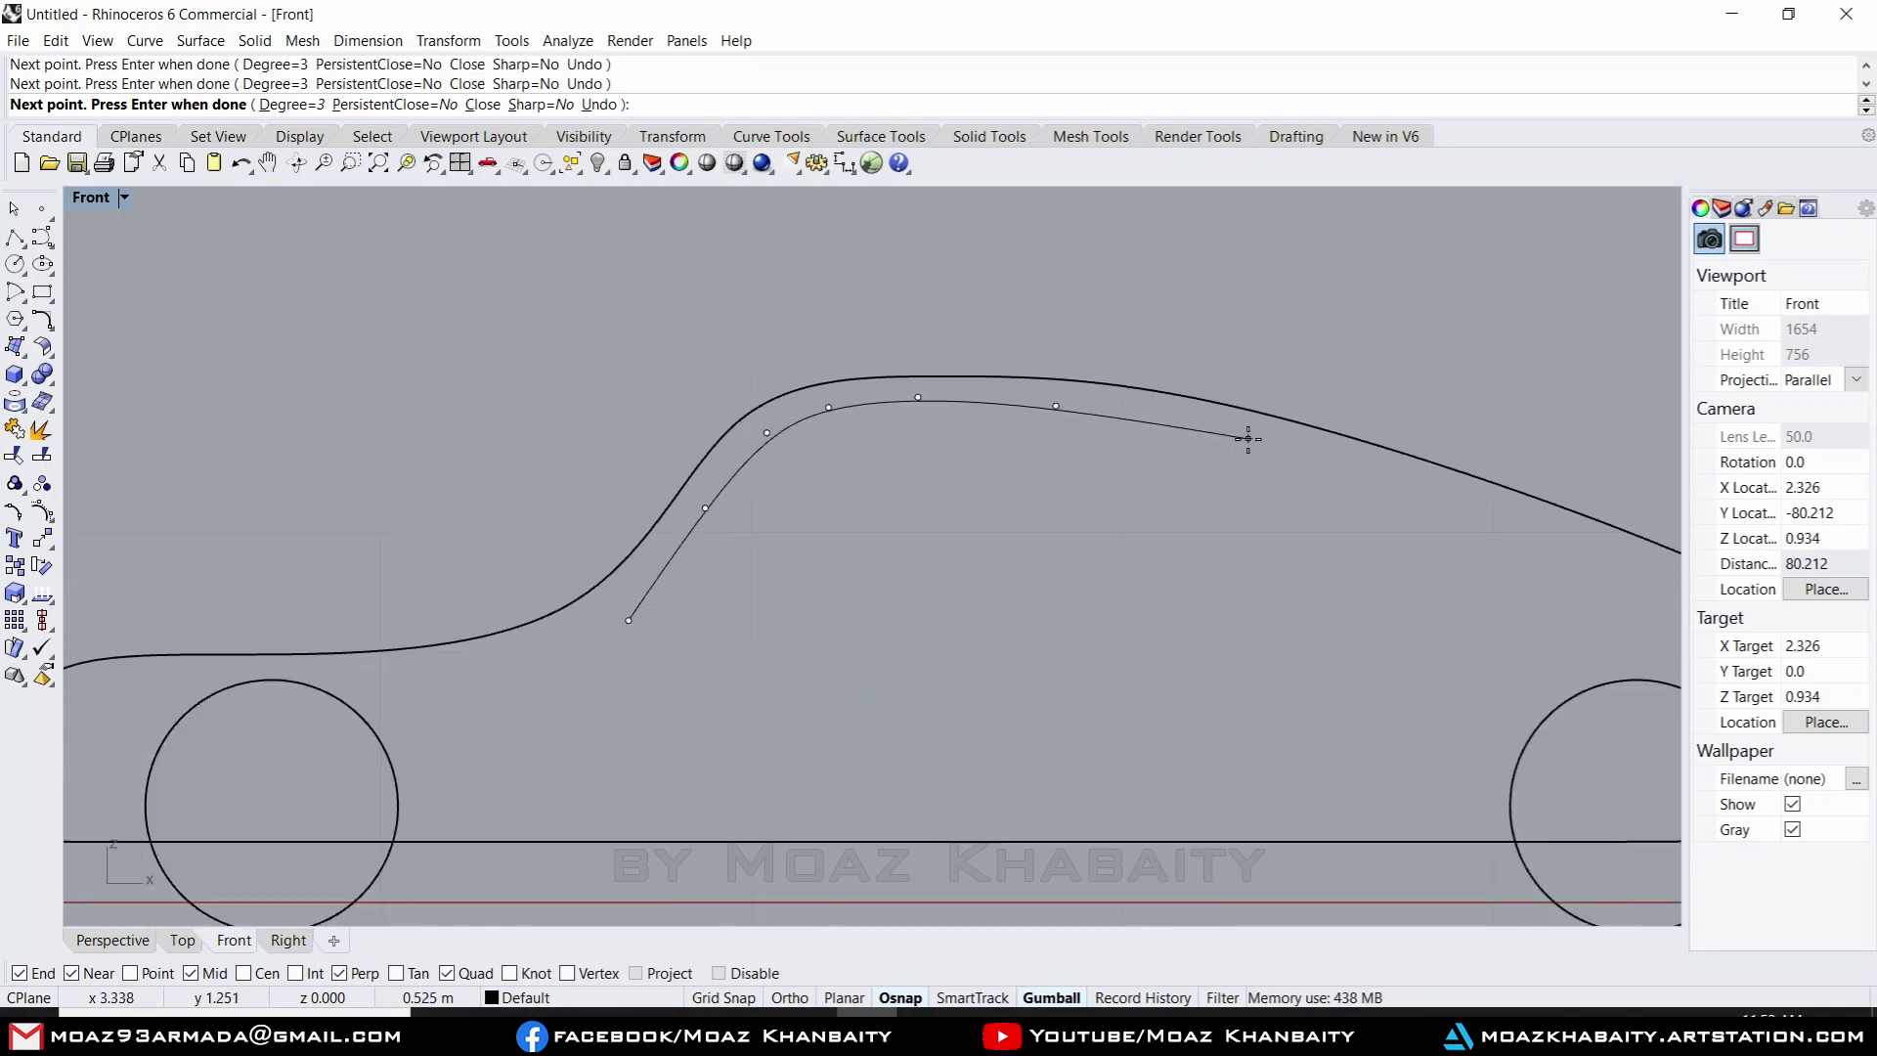
pyautogui.hotkey('ctrl', 'z')
pyautogui.click(1108, 412)
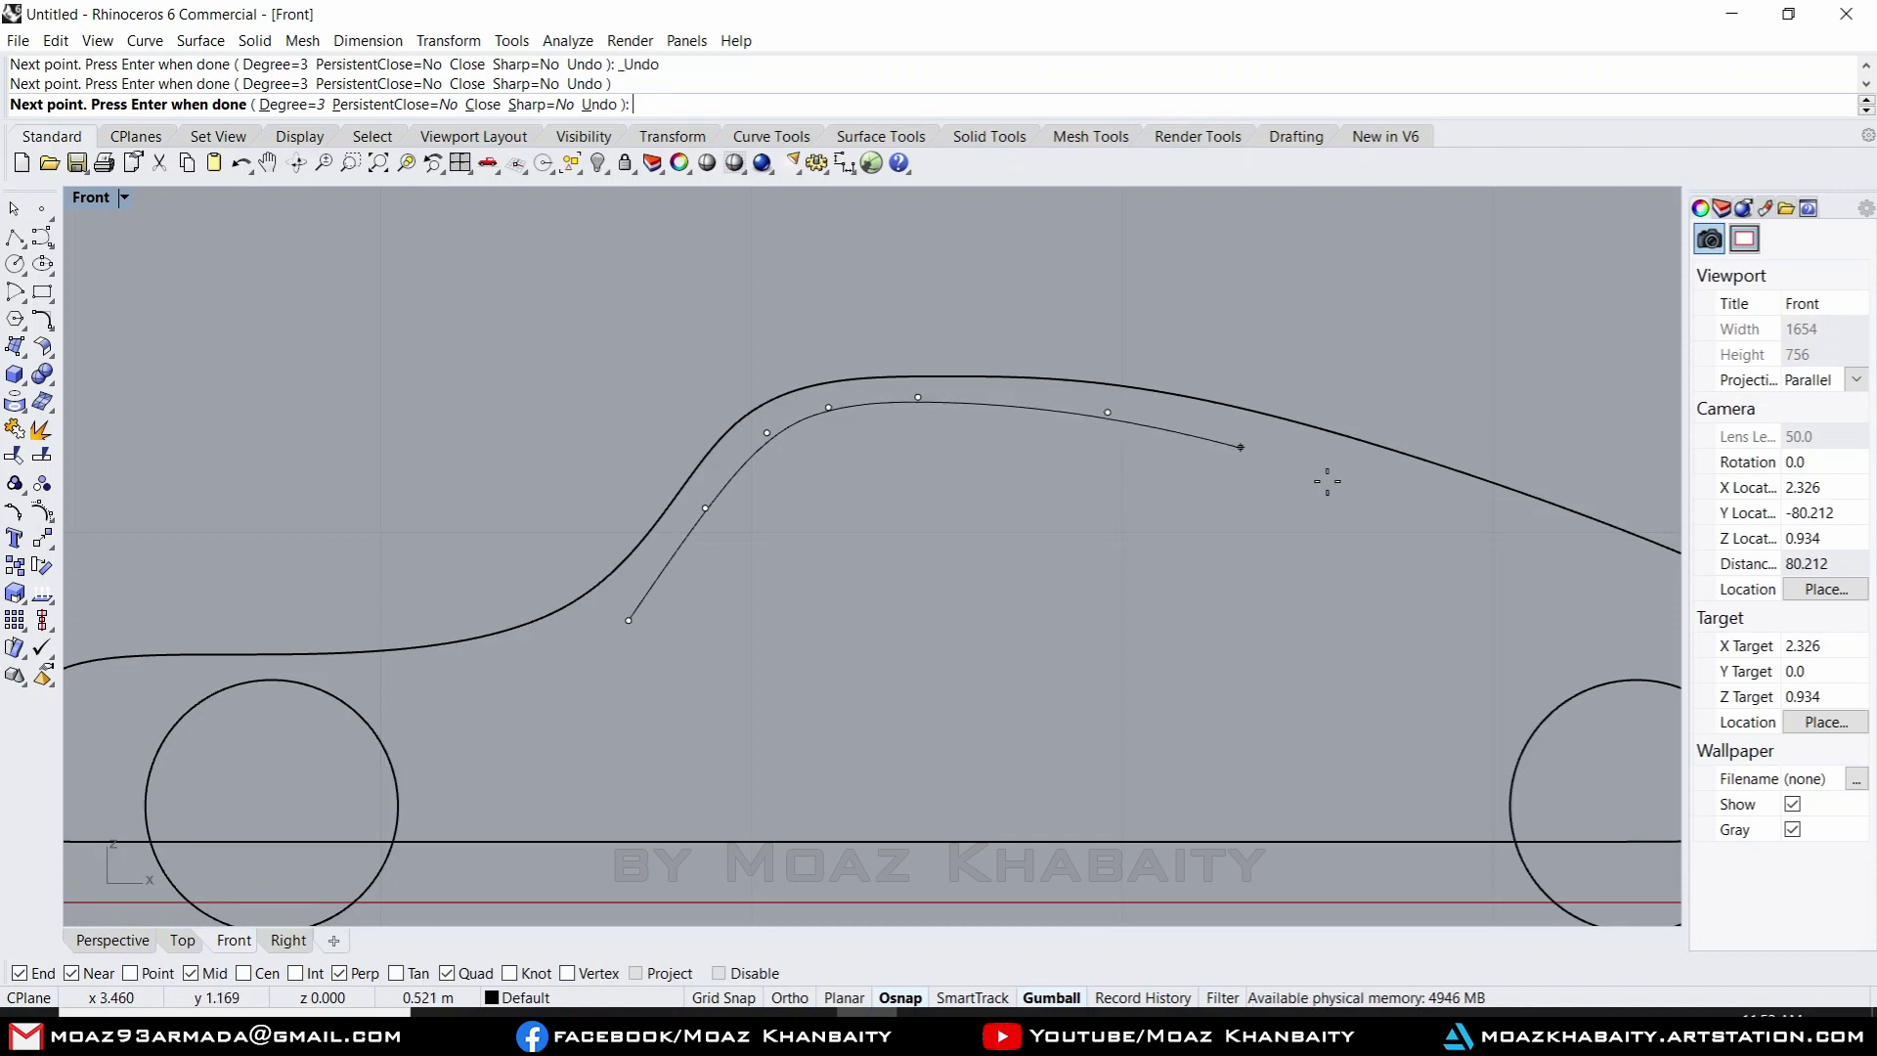
pyautogui.click(1368, 480)
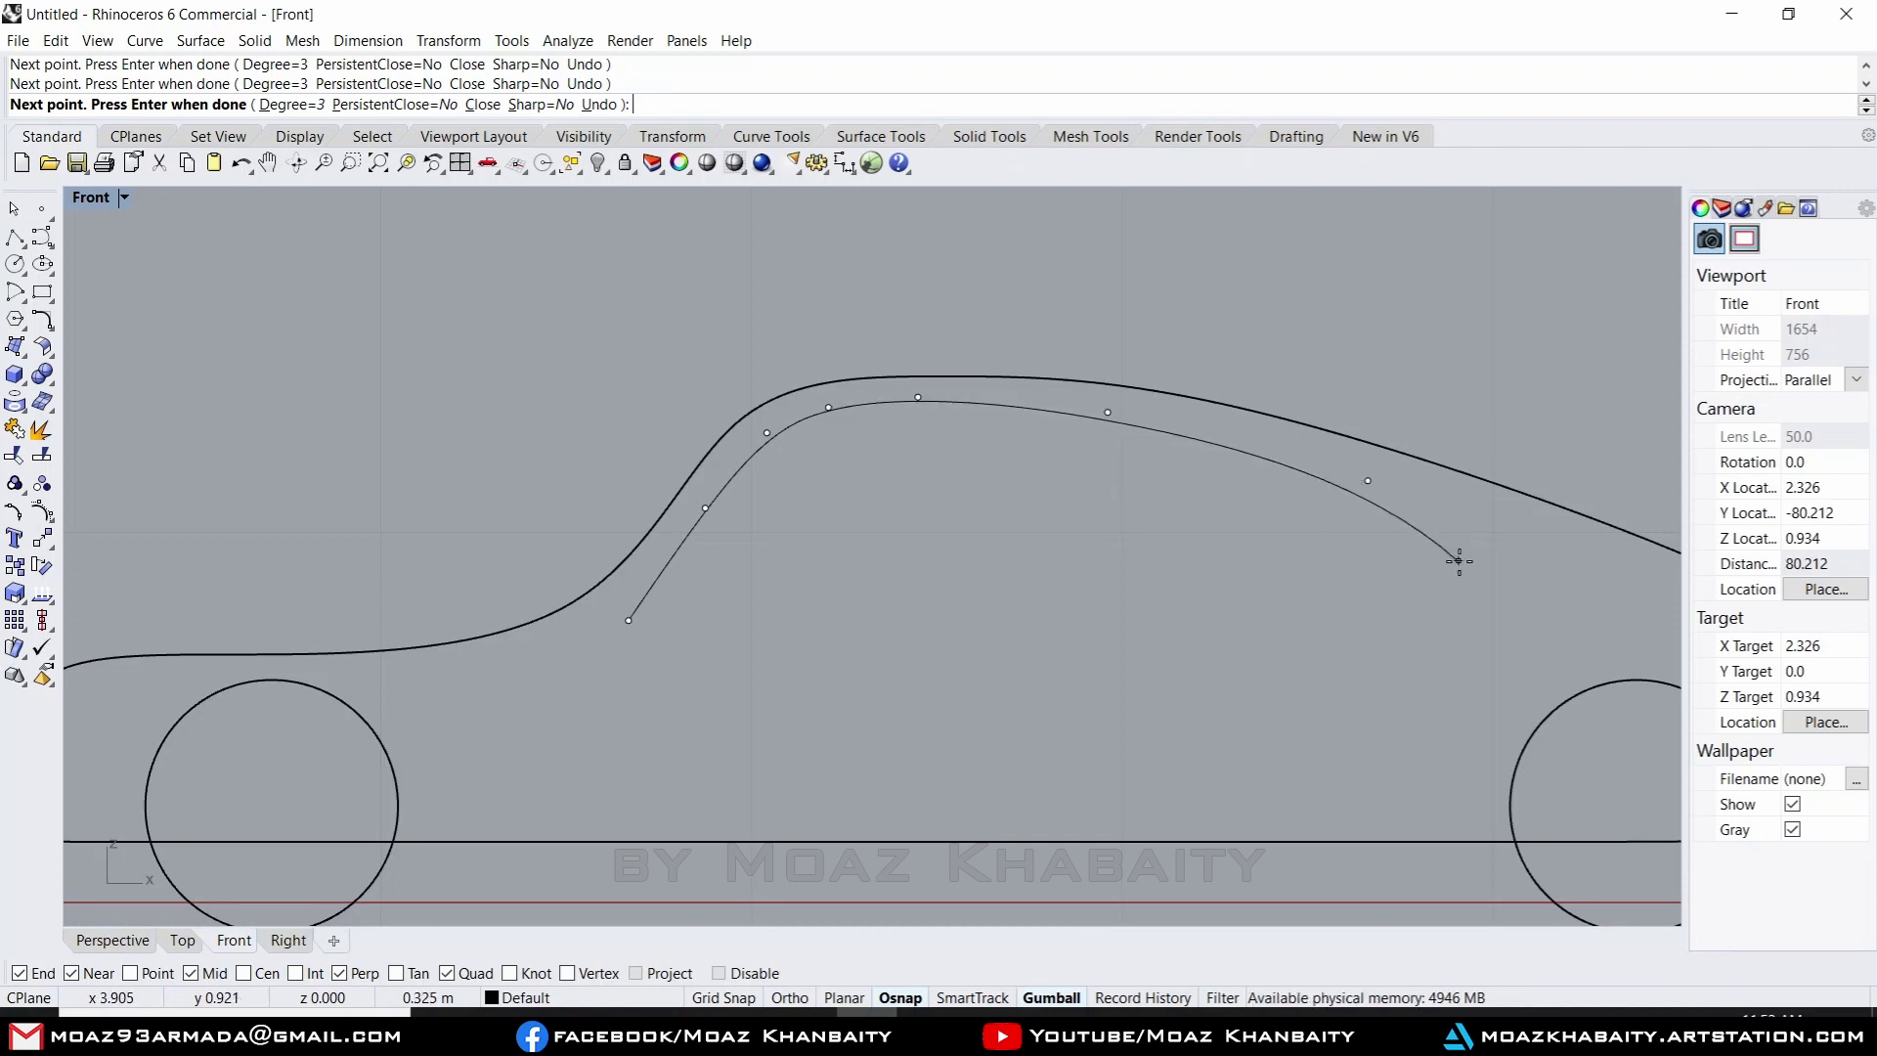
pyautogui.click(1440, 594)
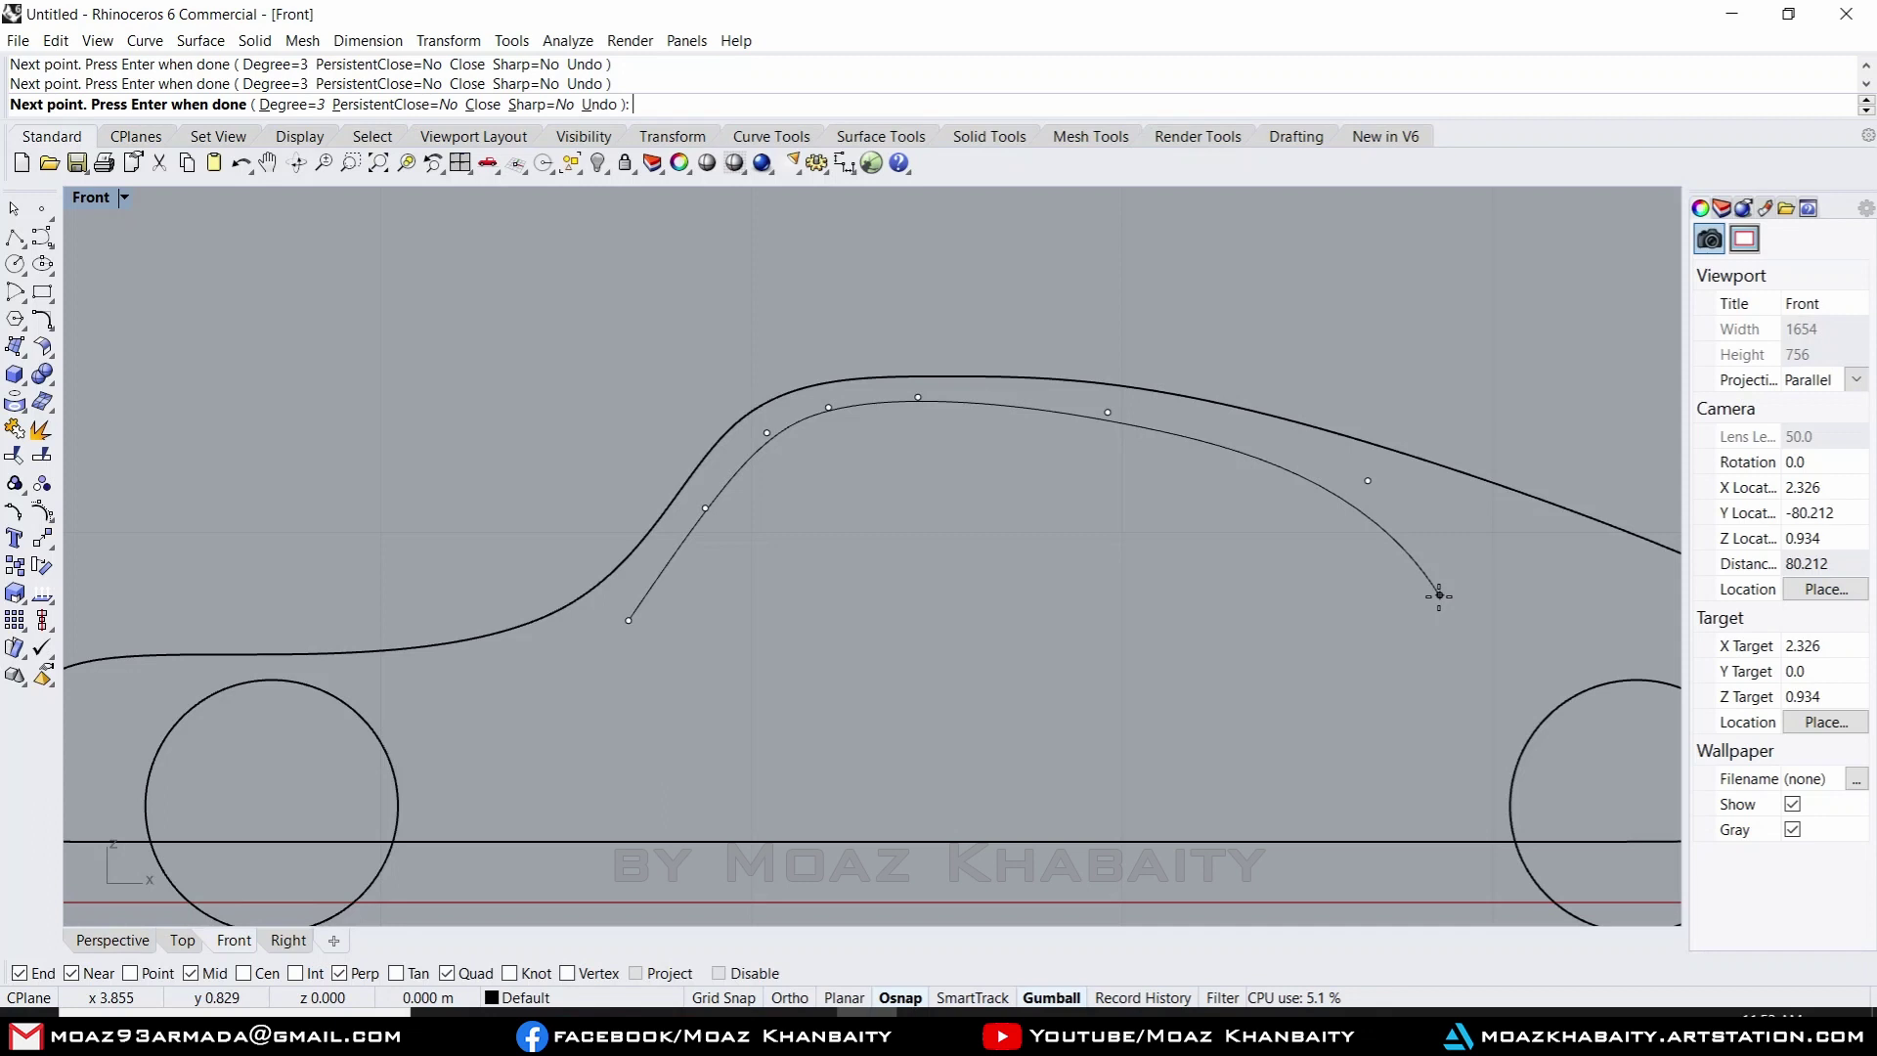
pyautogui.click(1378, 613)
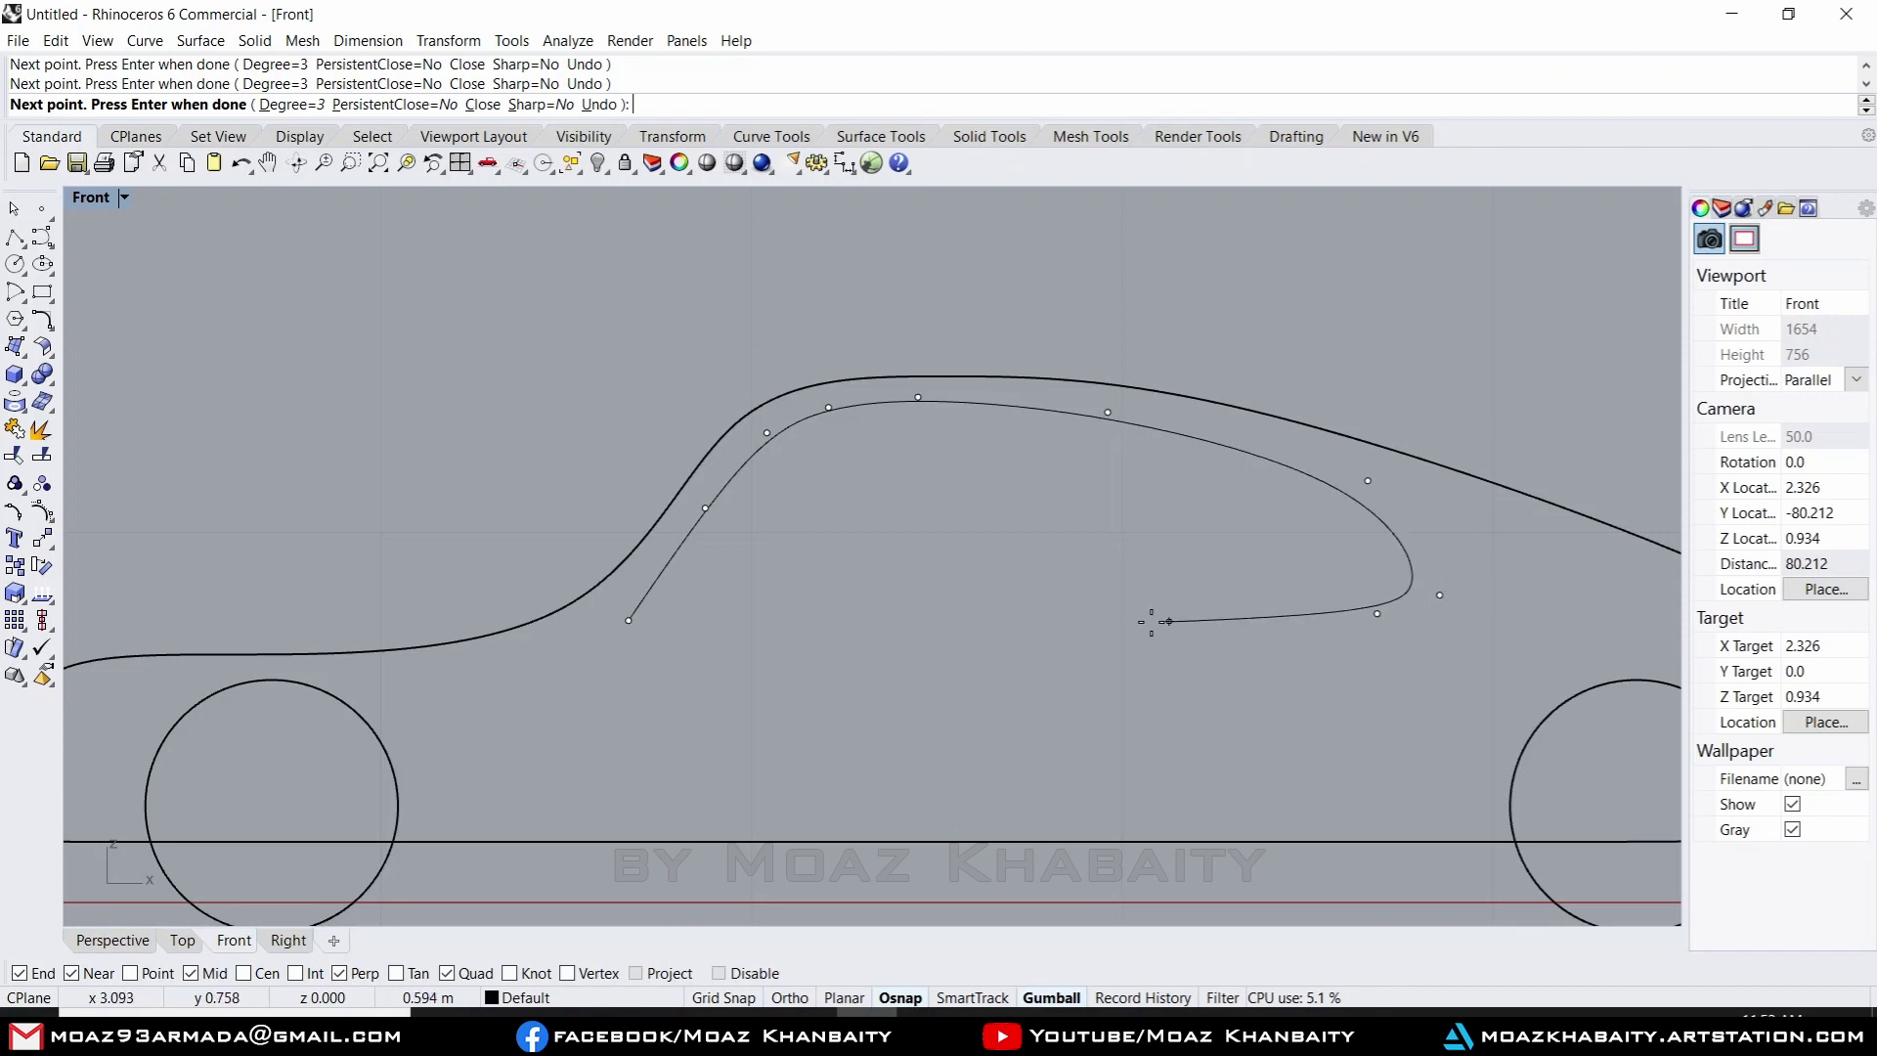
pyautogui.click(955, 621)
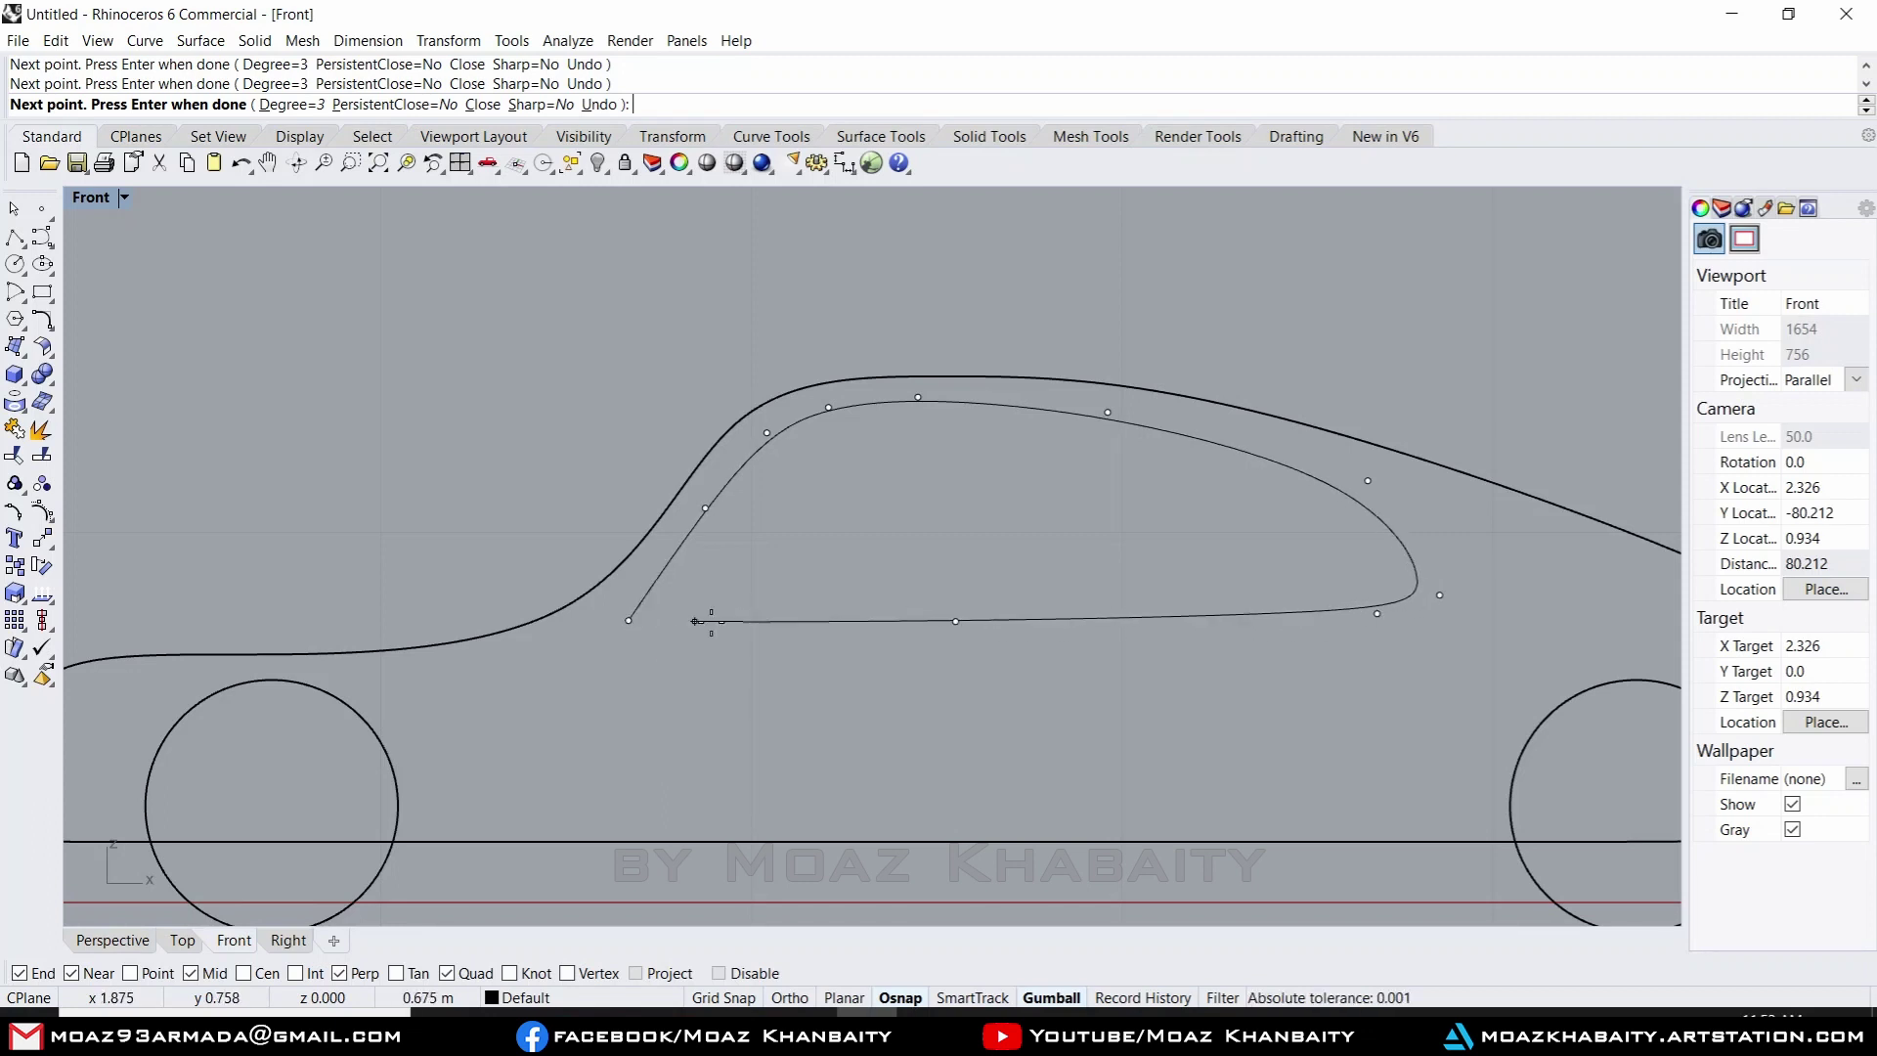
pyautogui.click(640, 618)
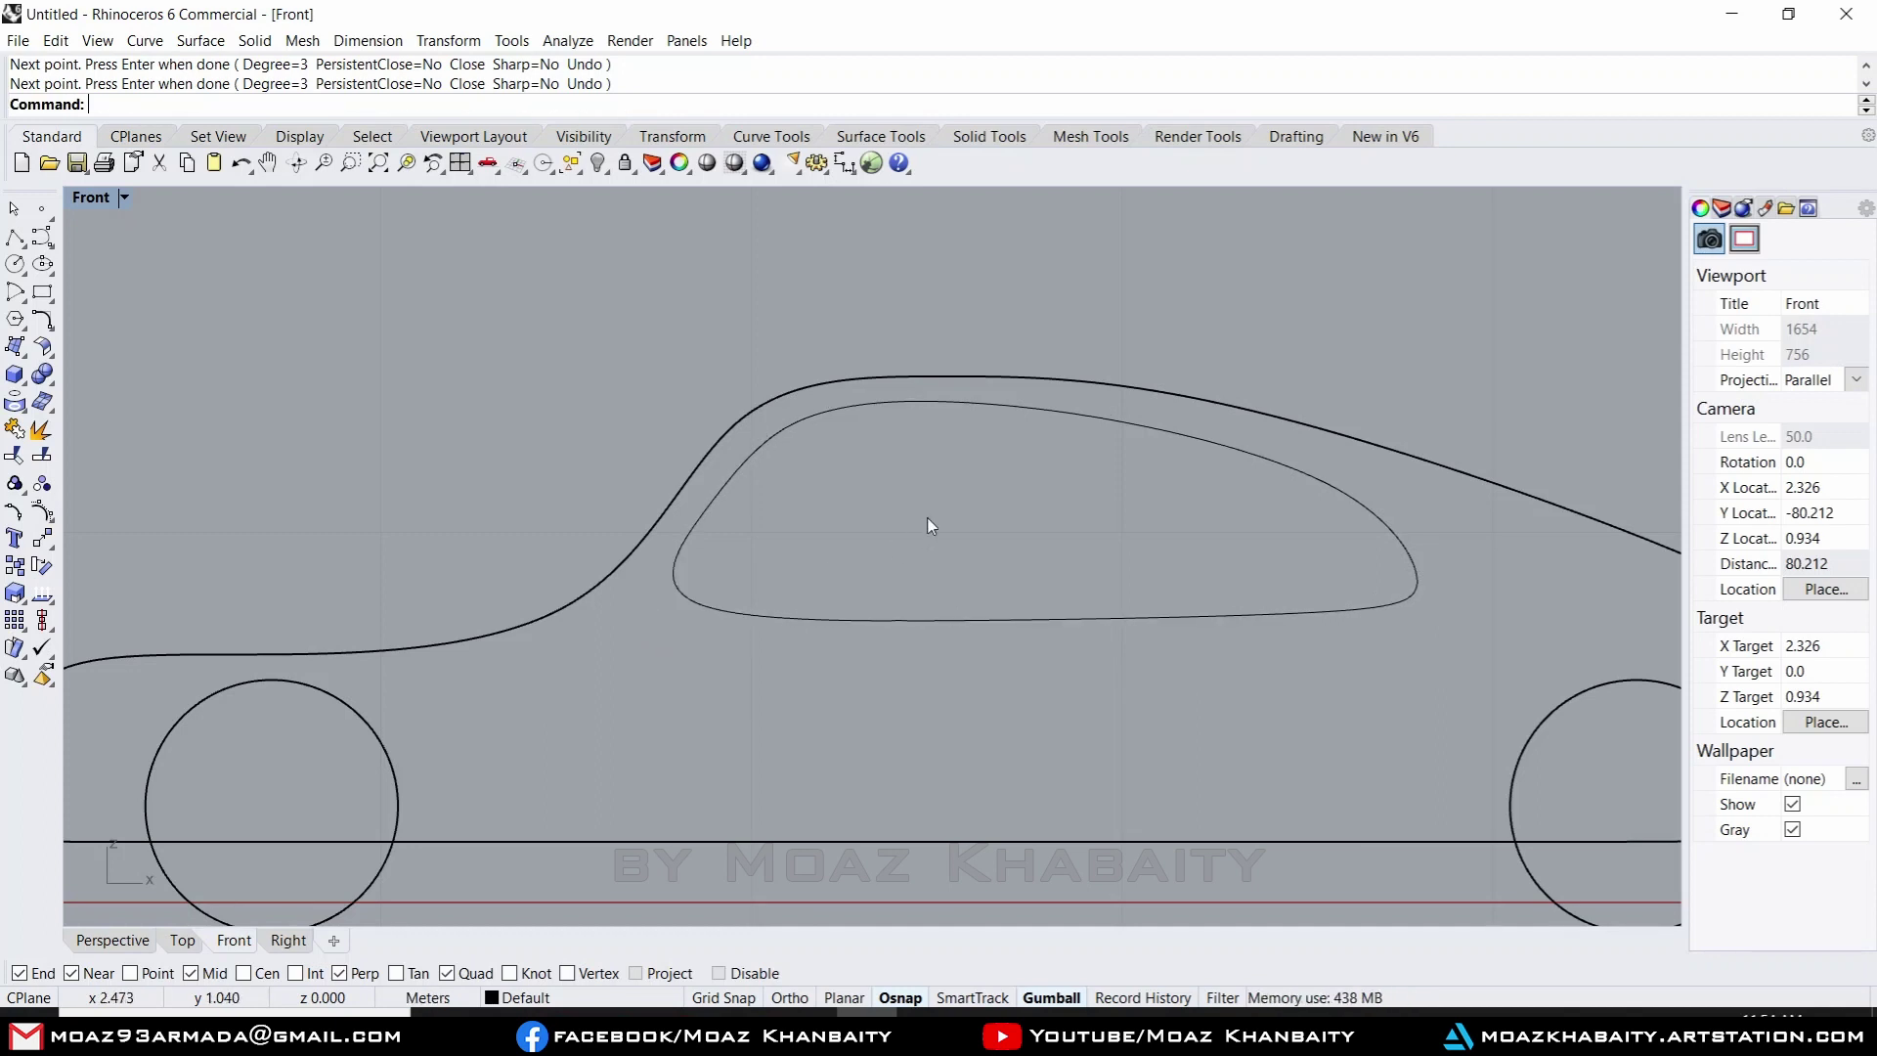
# - Restore the four-view layout and zoom the Perspective view onto the car body
pyautogui.scroll(-4, 934, 526)
pyautogui.scroll(3, 949, 527)
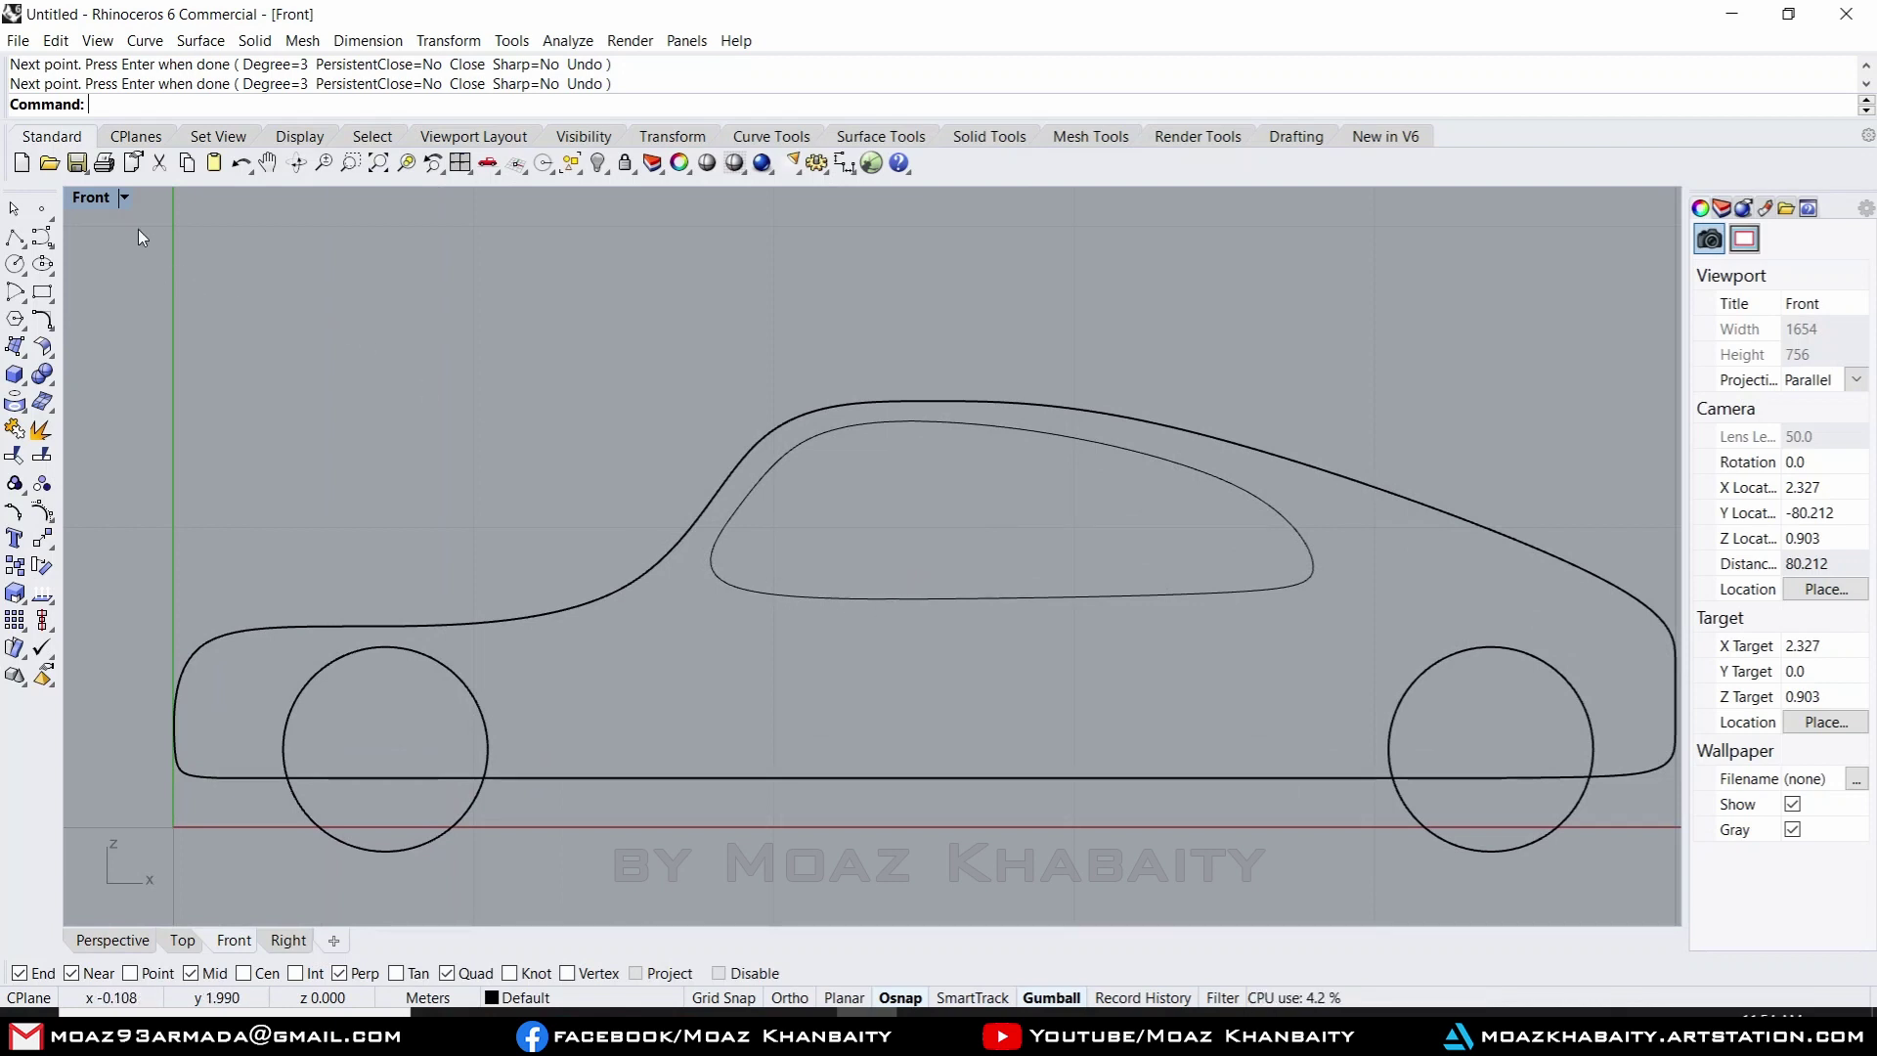
pyautogui.doubleClick(94, 197)
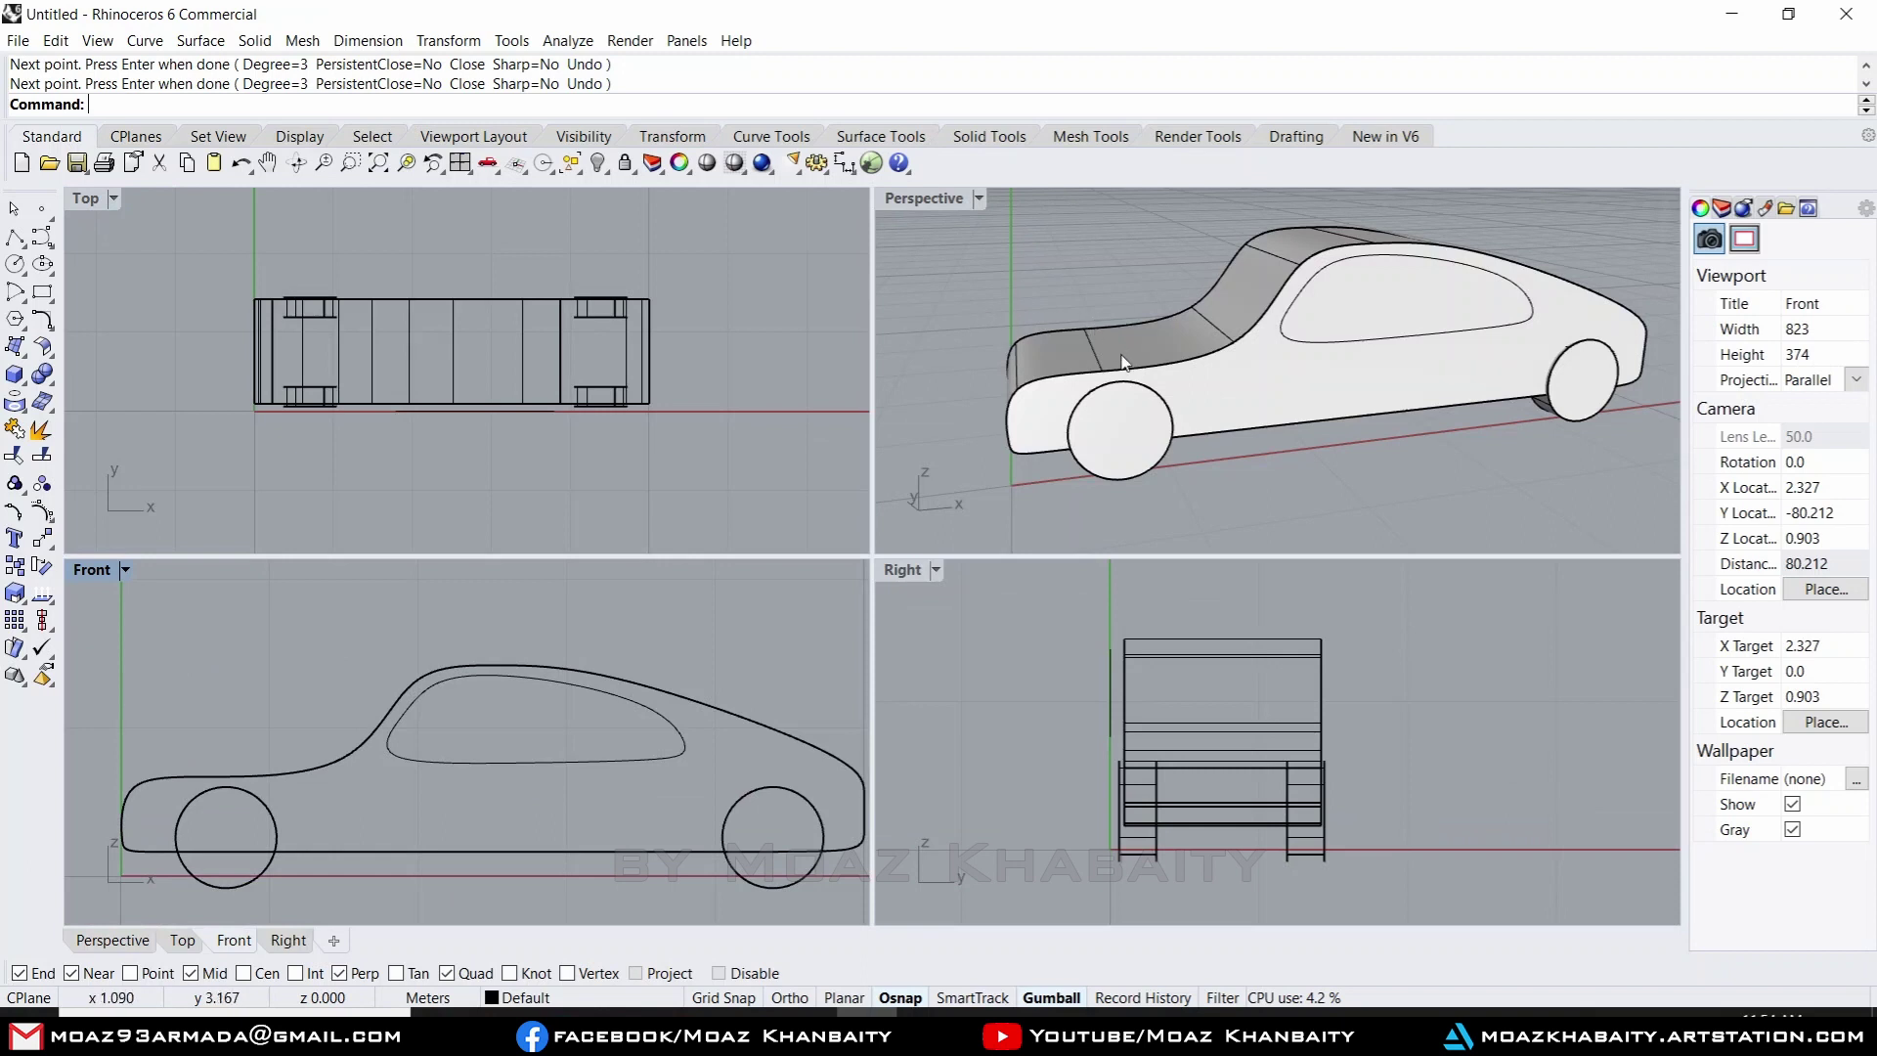
pyautogui.scroll(2, 1123, 362)
pyautogui.scroll(3, 1302, 315)
pyautogui.scroll(5, 1266, 315)
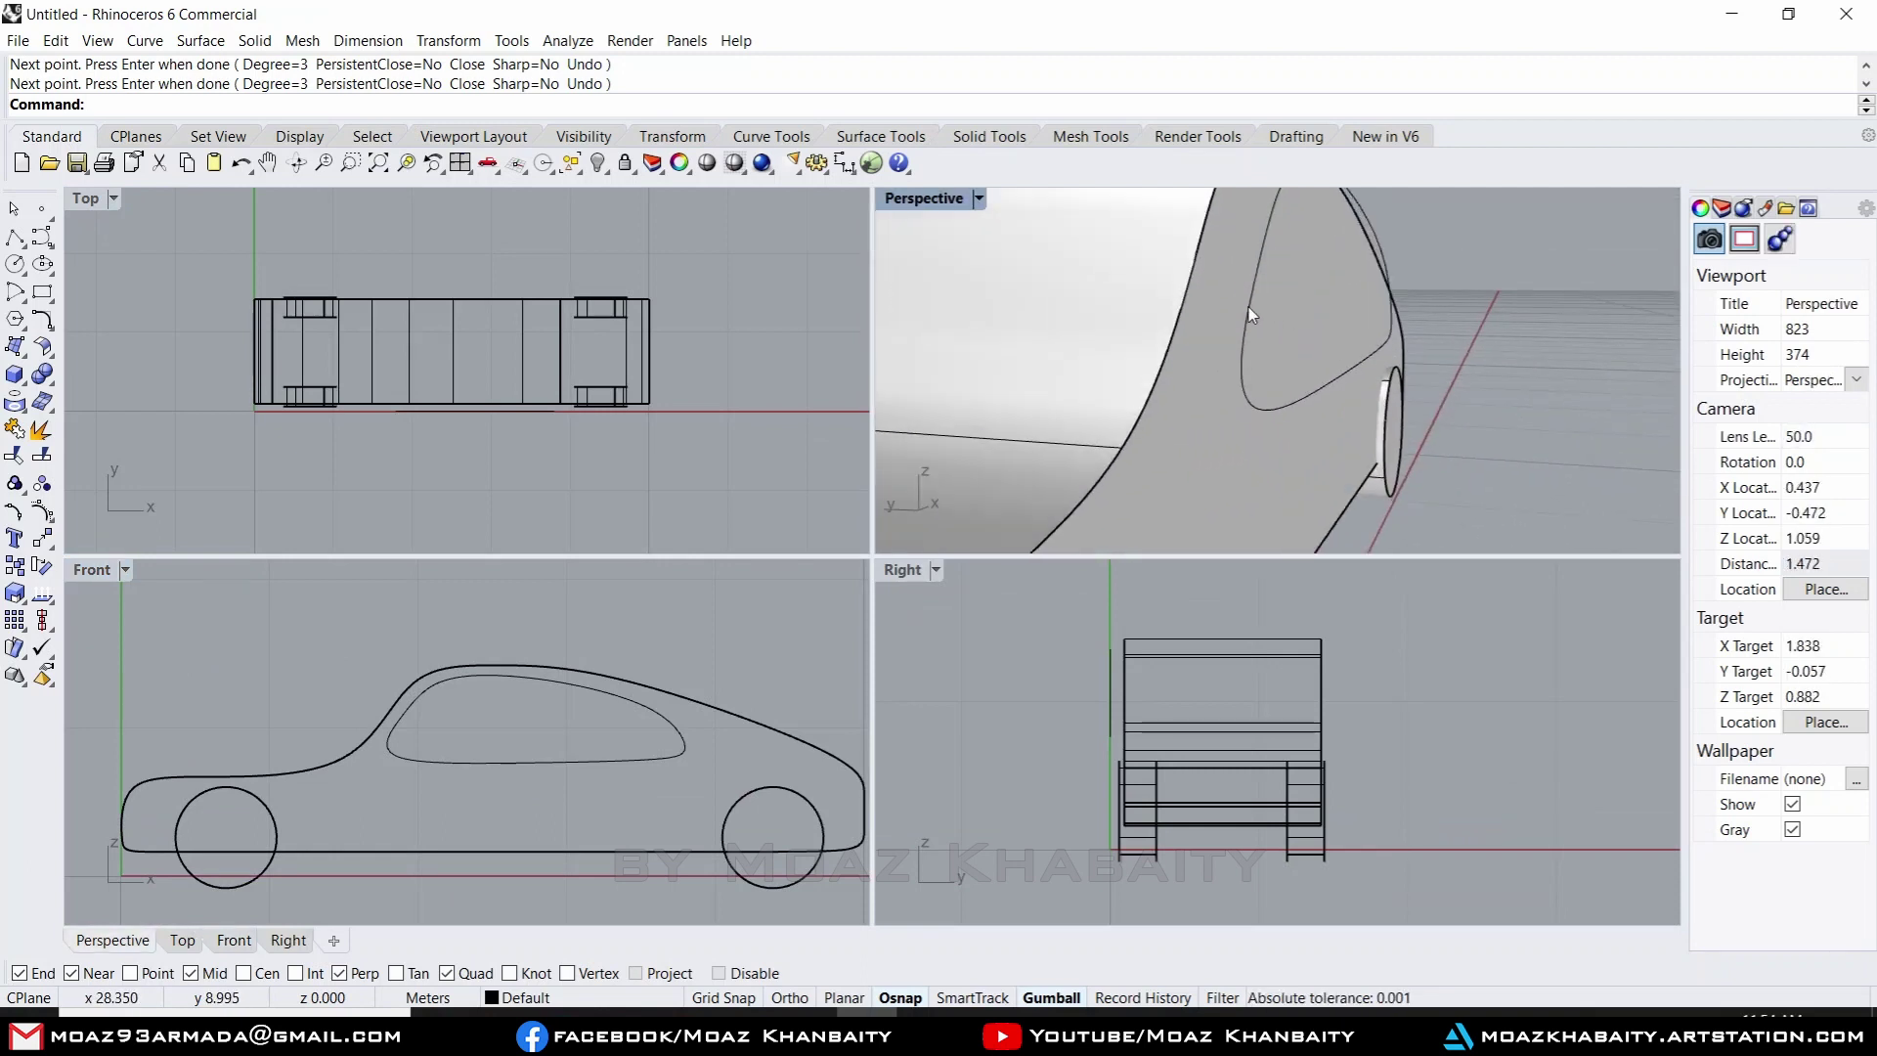
pyautogui.scroll(-4, 1252, 315)
pyautogui.scroll(-4, 1253, 314)
pyautogui.scroll(-1, 1261, 304)
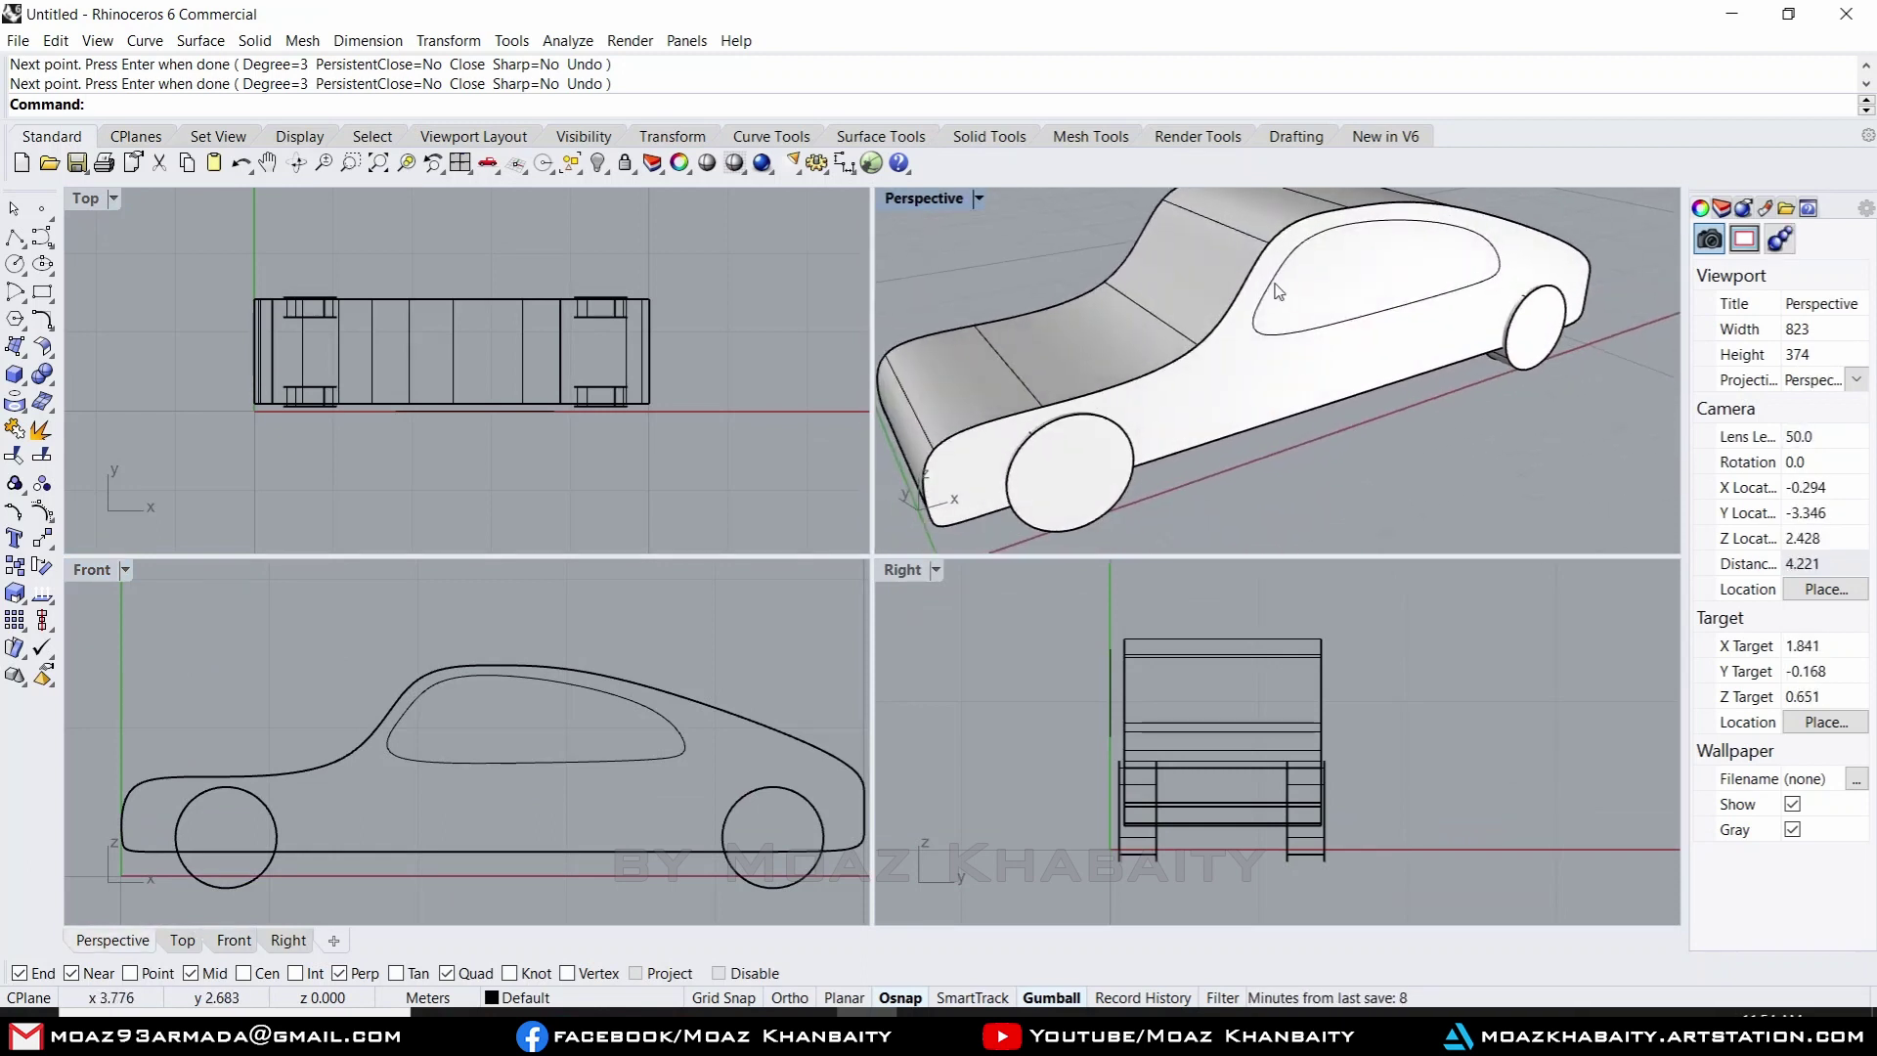
# - Select the window outline curve, then clear the selection
pyautogui.click(1276, 290)
pyautogui.click(1354, 255)
pyautogui.click(1464, 426)
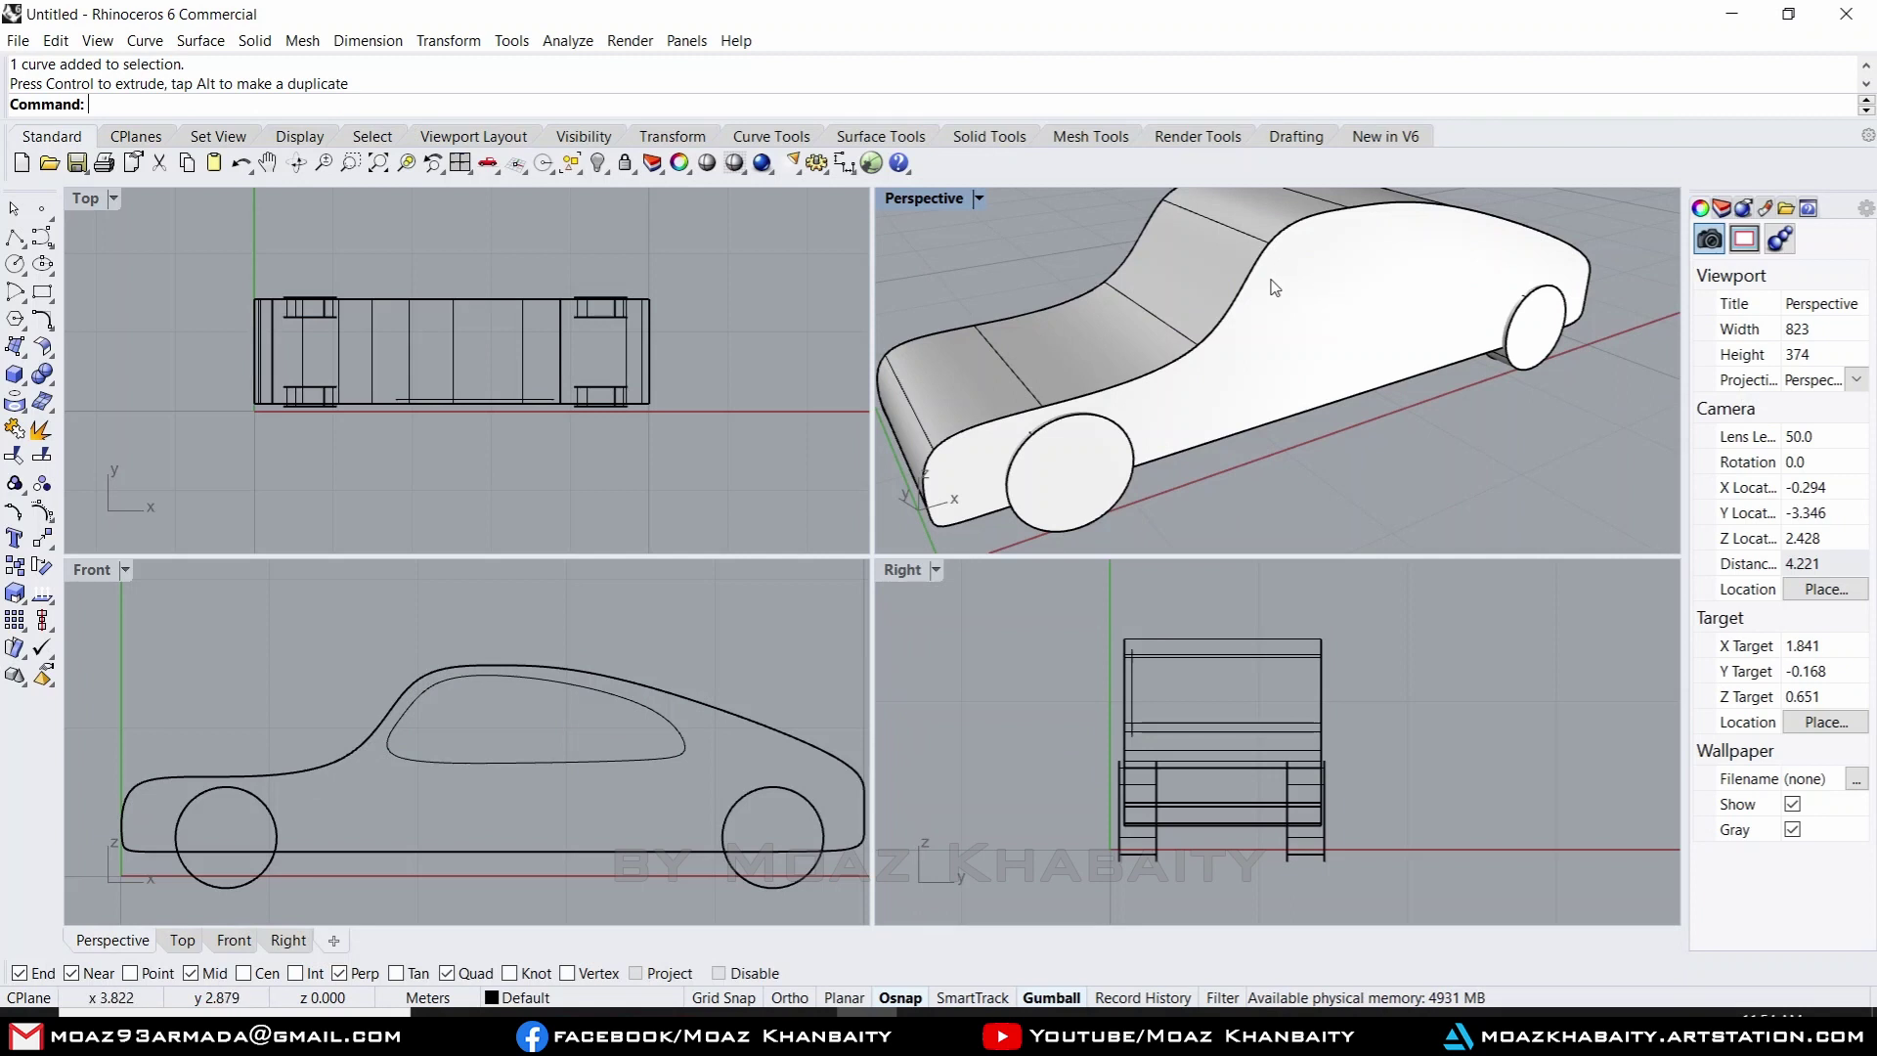
# - Gumball-move the window outline just outside the body's side, then select the car body
pyautogui.click(658, 758)
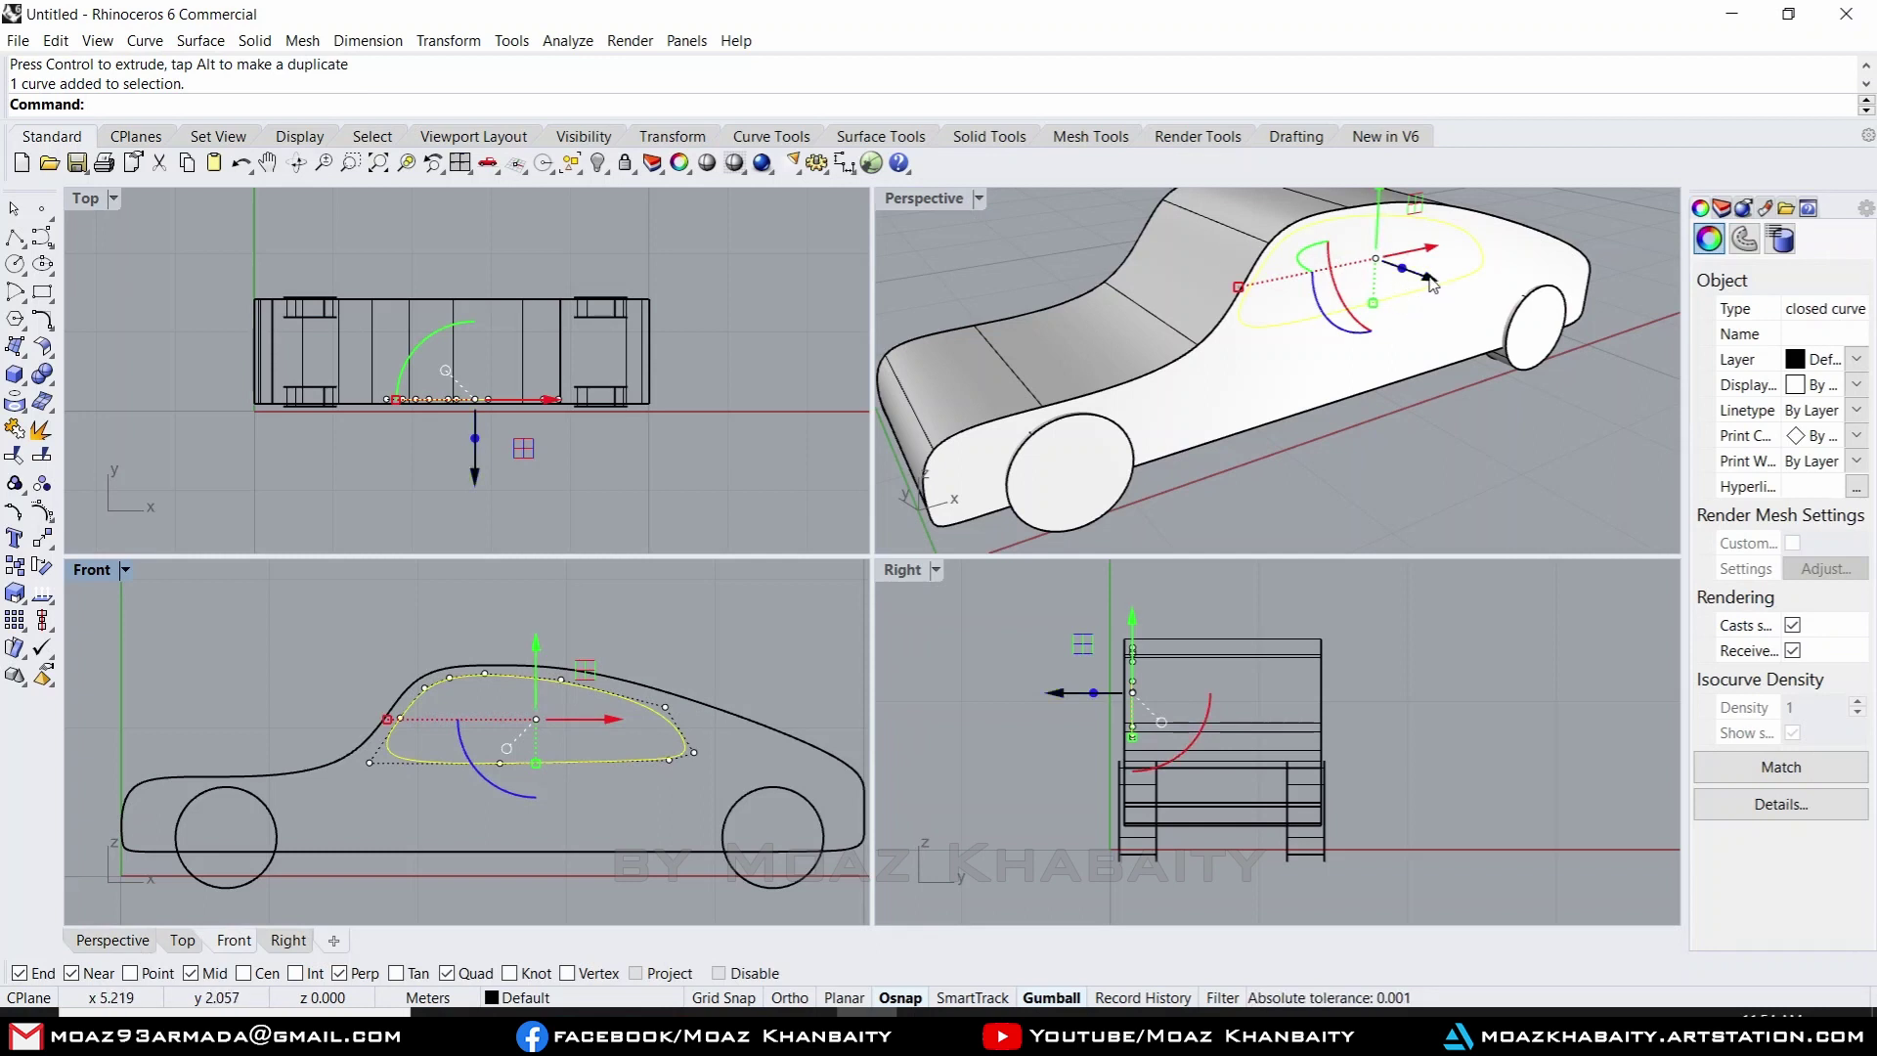
pyautogui.moveTo(1431, 284); pyautogui.dragTo(1551, 362)
pyautogui.click(1494, 431)
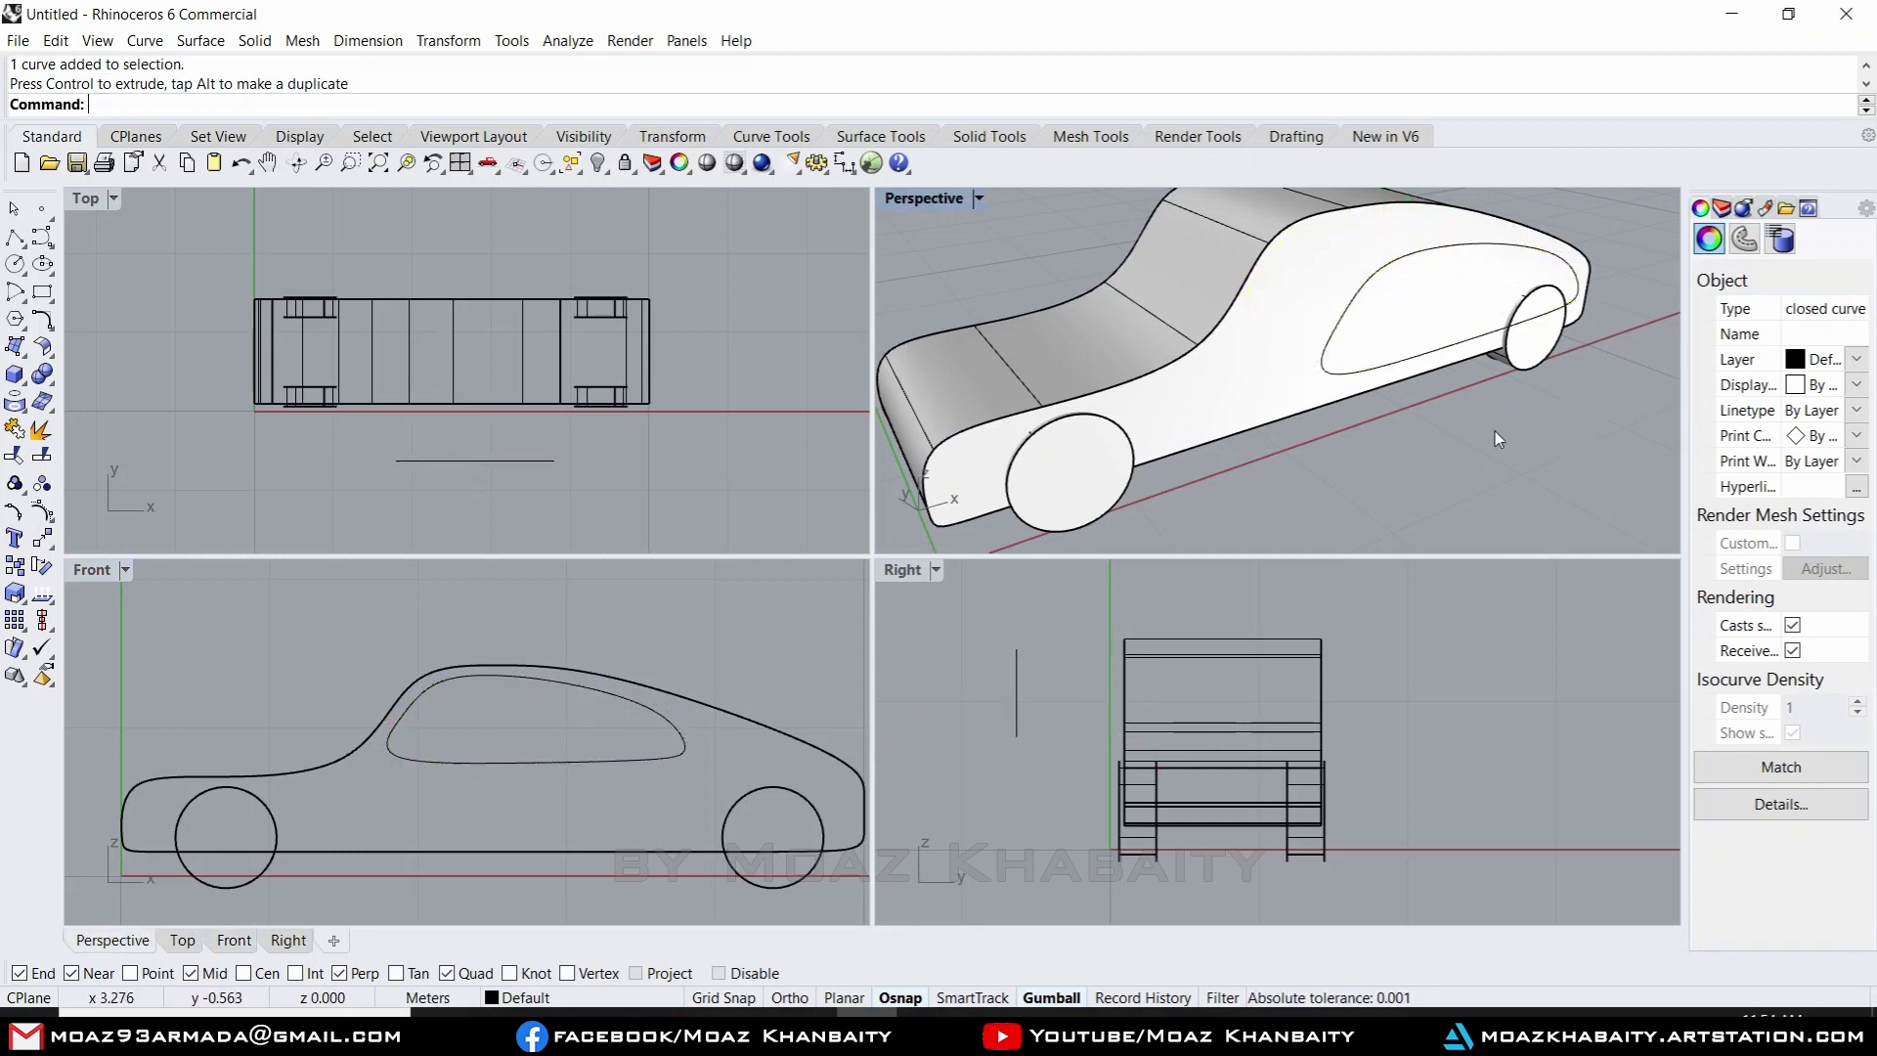
pyautogui.moveTo(1494, 431); pyautogui.dragTo(1446, 438, button='right')
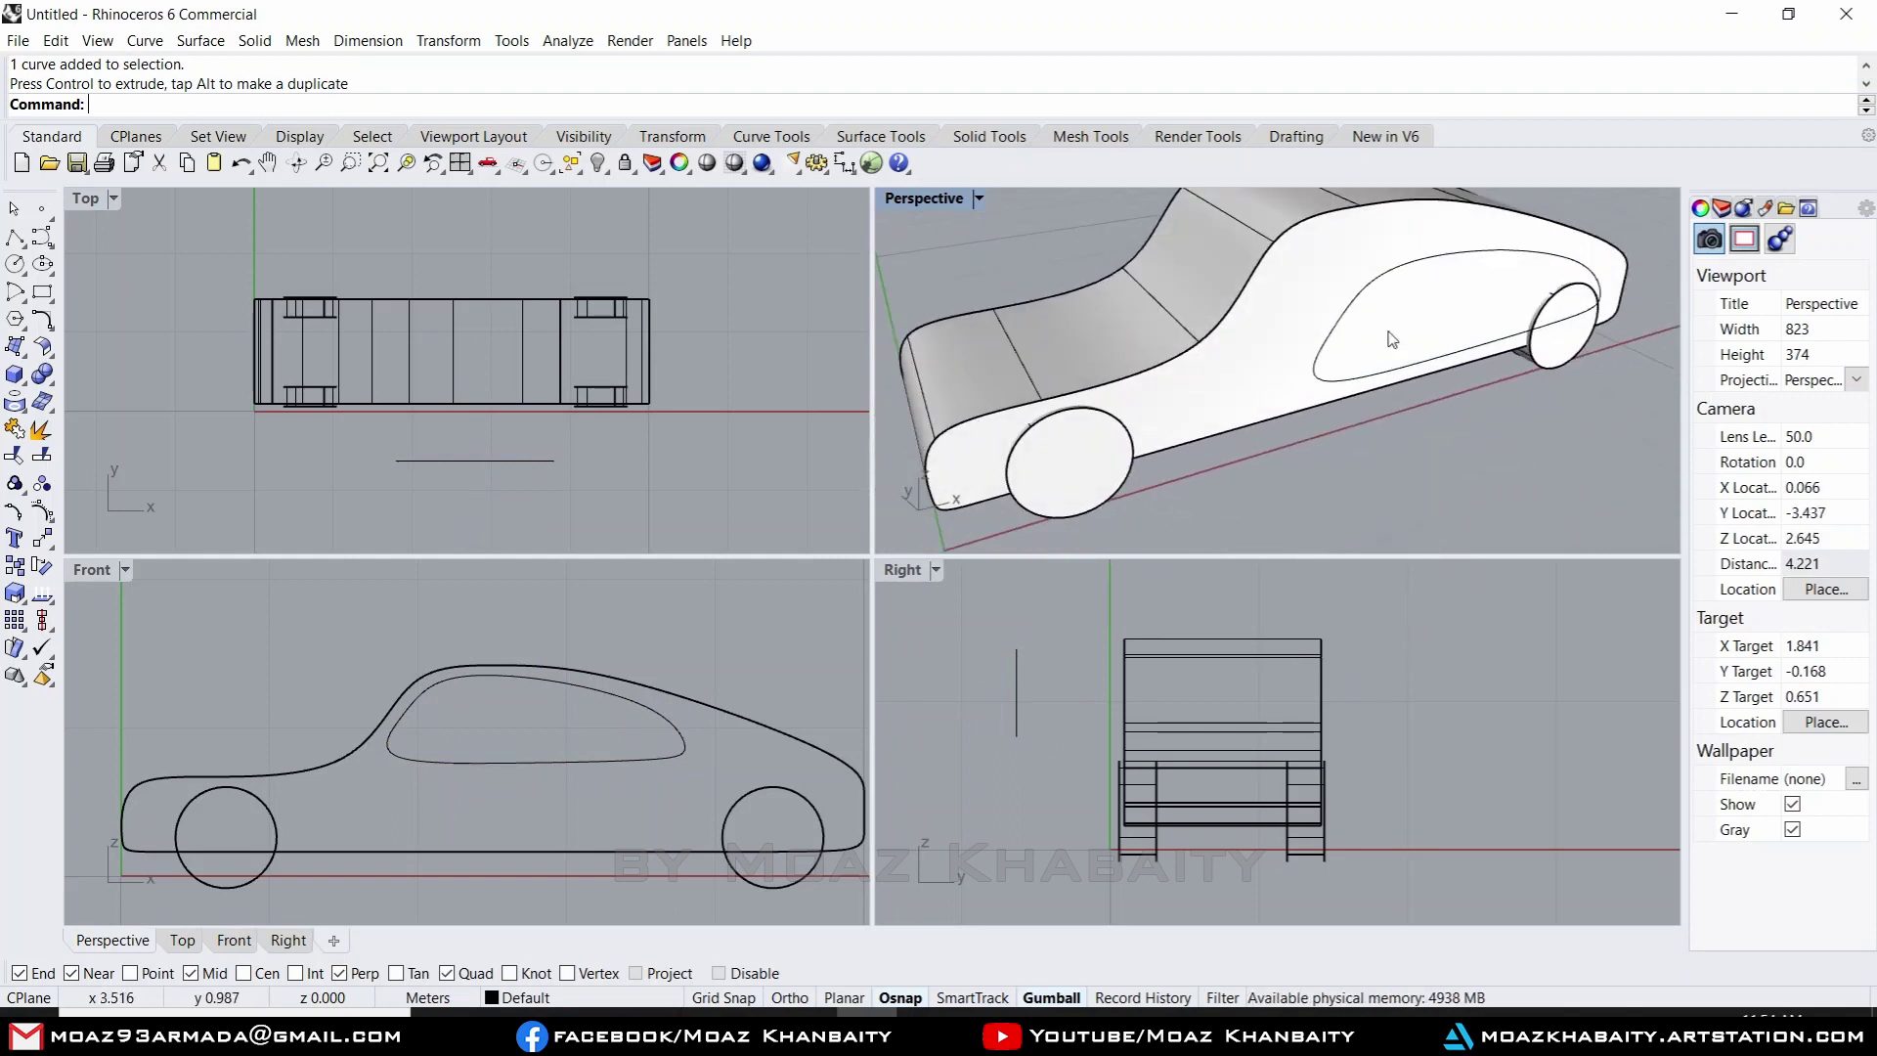
pyautogui.click(1297, 302)
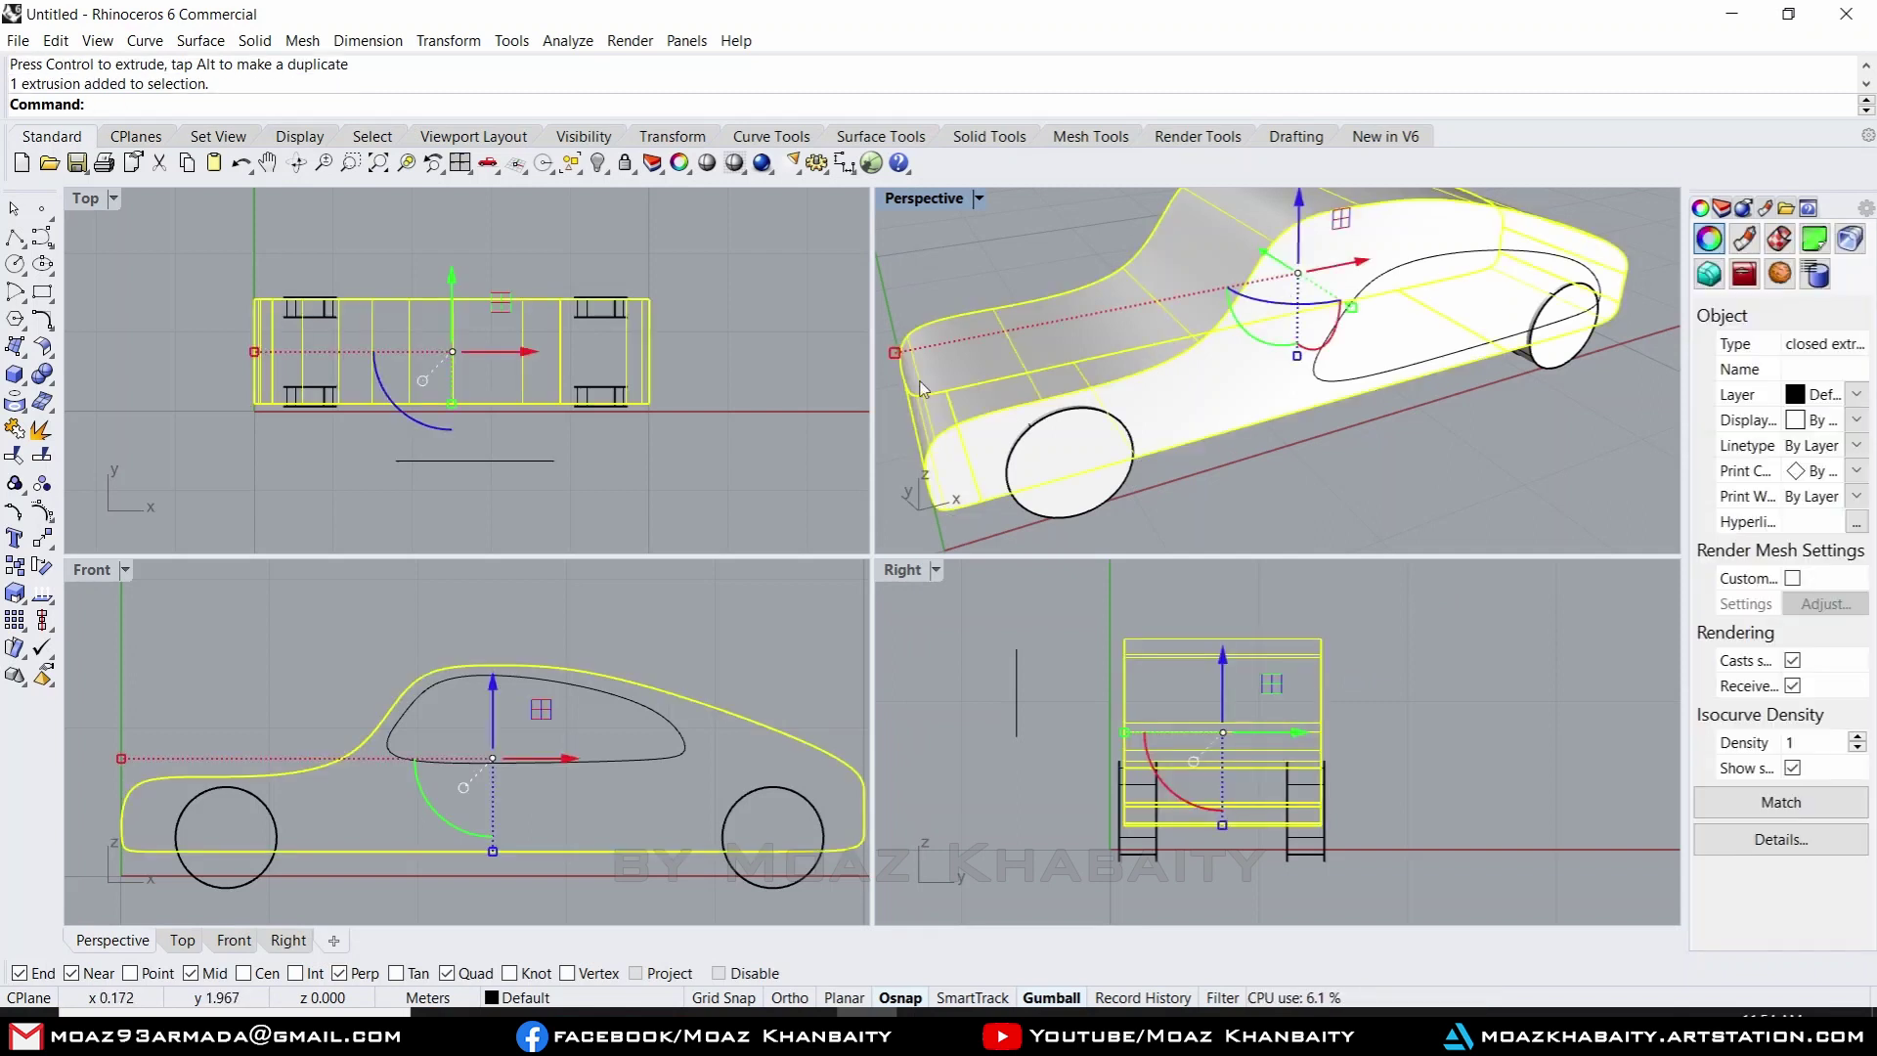
# - Split the car body with the window outline as cutter, producing 3 pieces
pyautogui.click(42, 455)
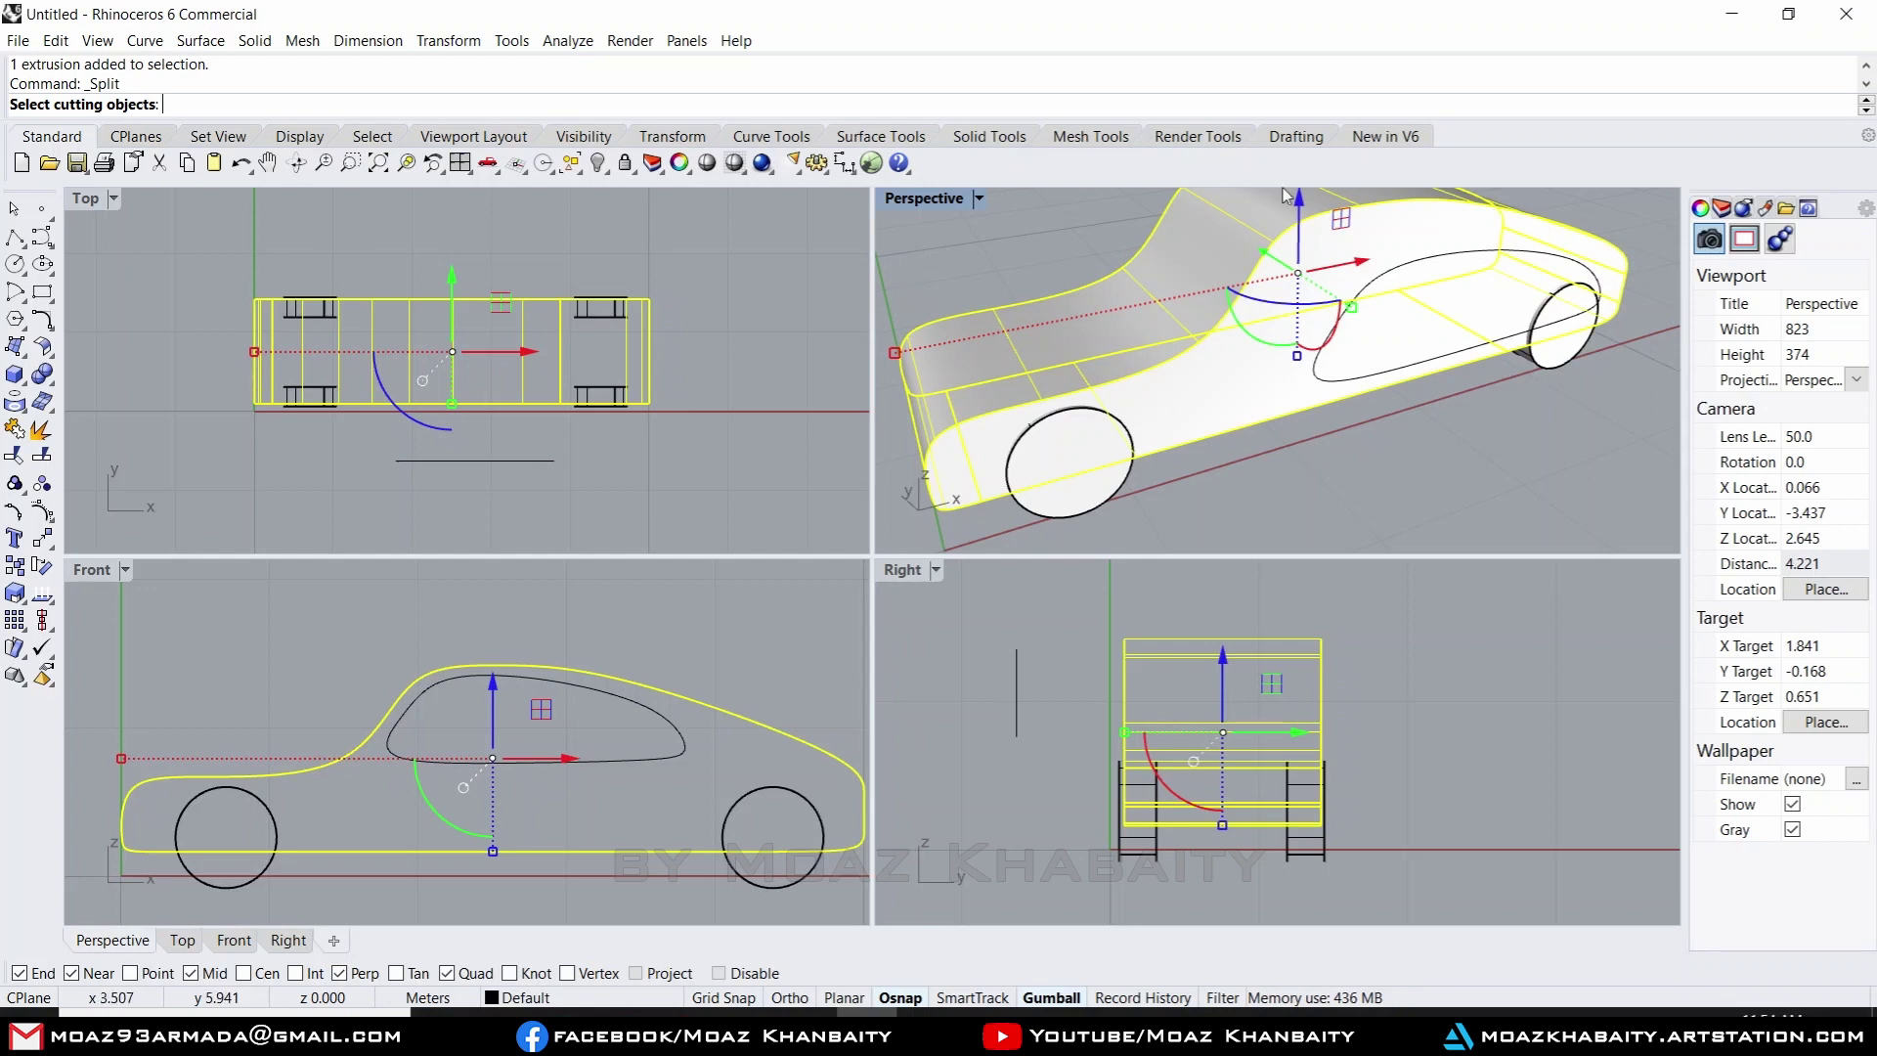
pyautogui.click(1384, 372)
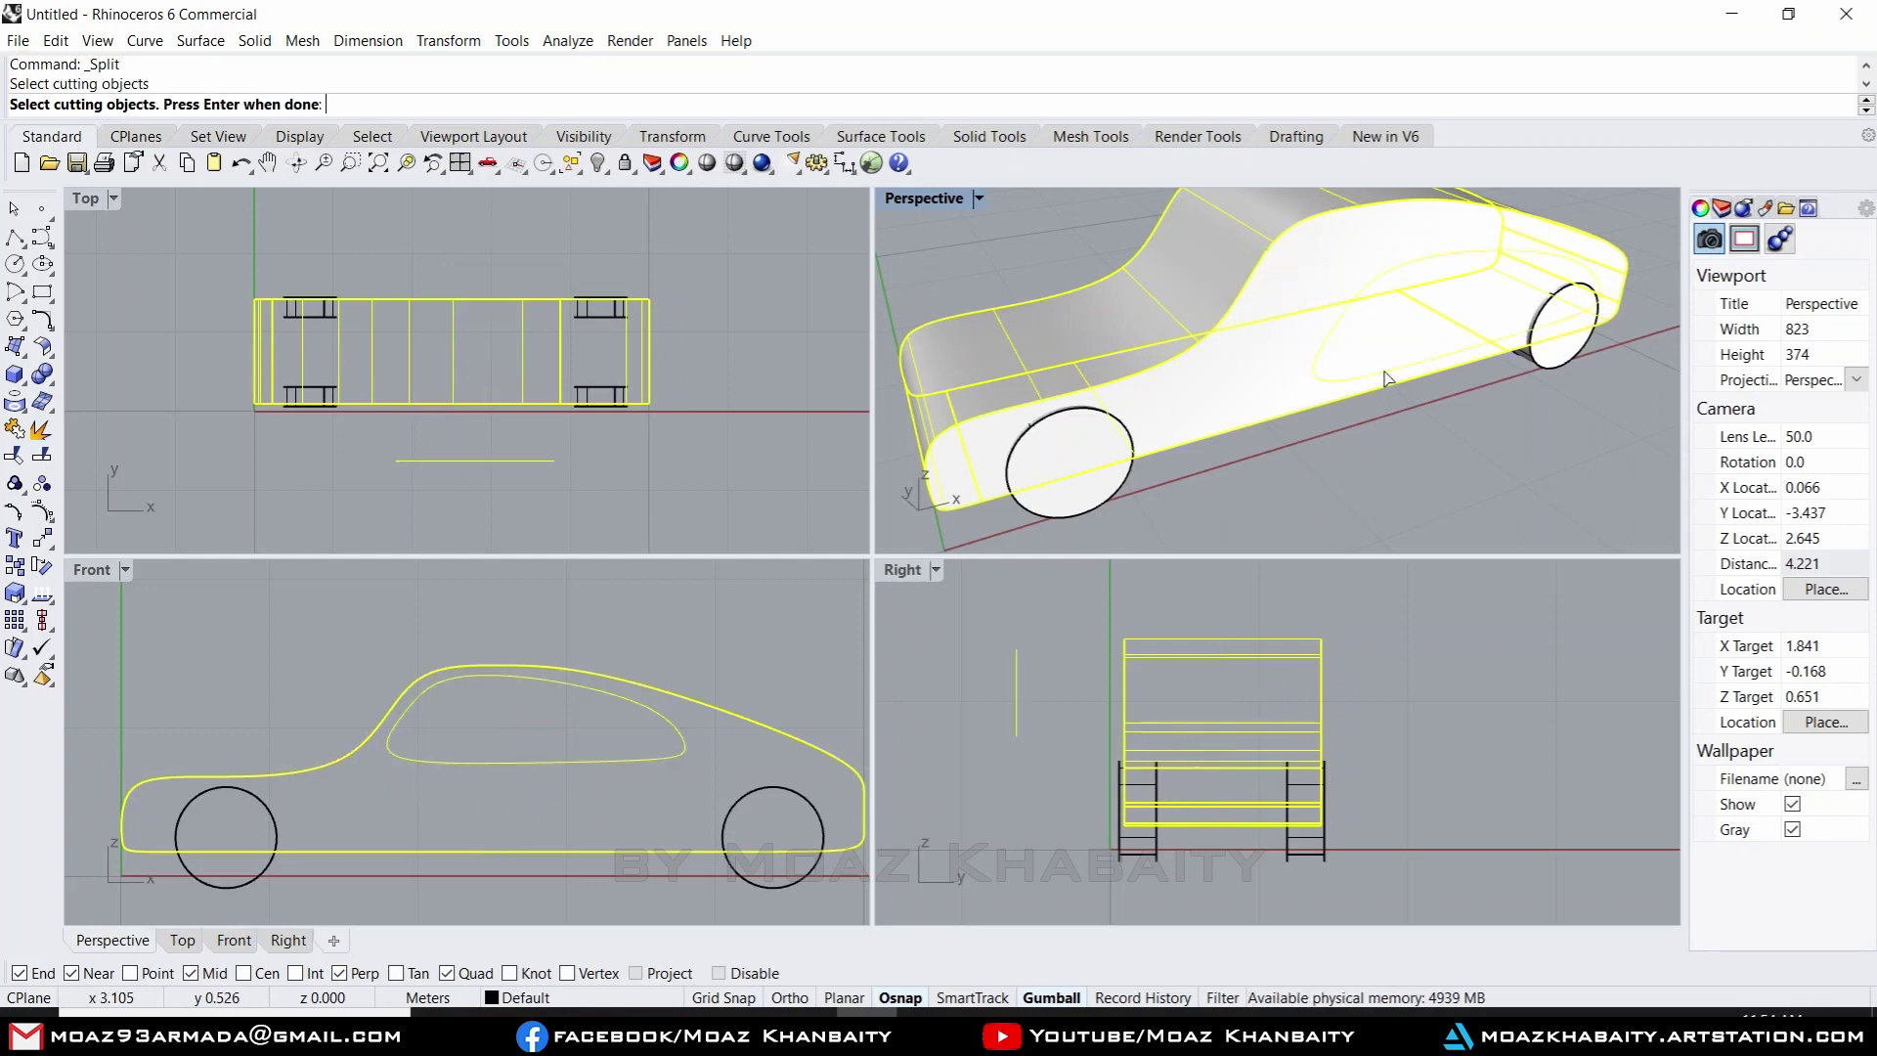
pyautogui.moveTo(1387, 377); pyautogui.dragTo(1369, 325, button='right')
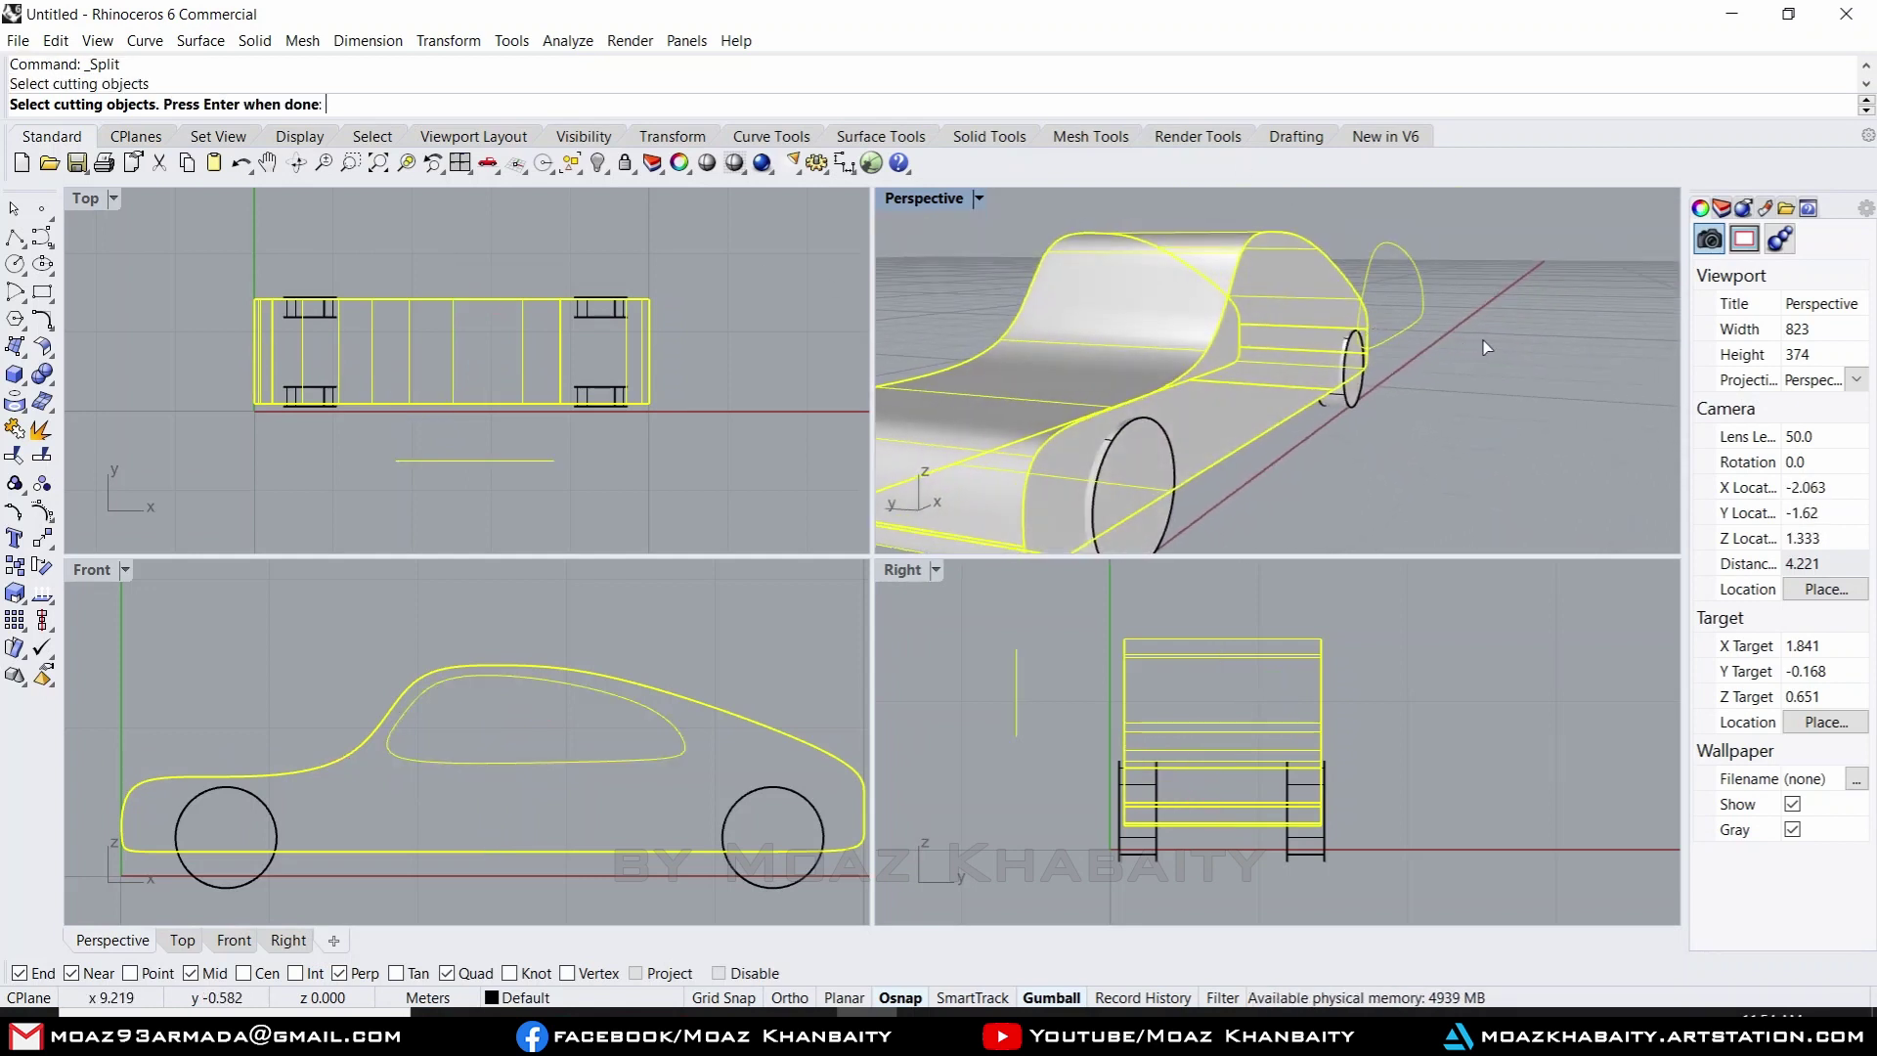
pyautogui.moveTo(1486, 347); pyautogui.dragTo(1393, 409, button='right')
pyautogui.press('Return')
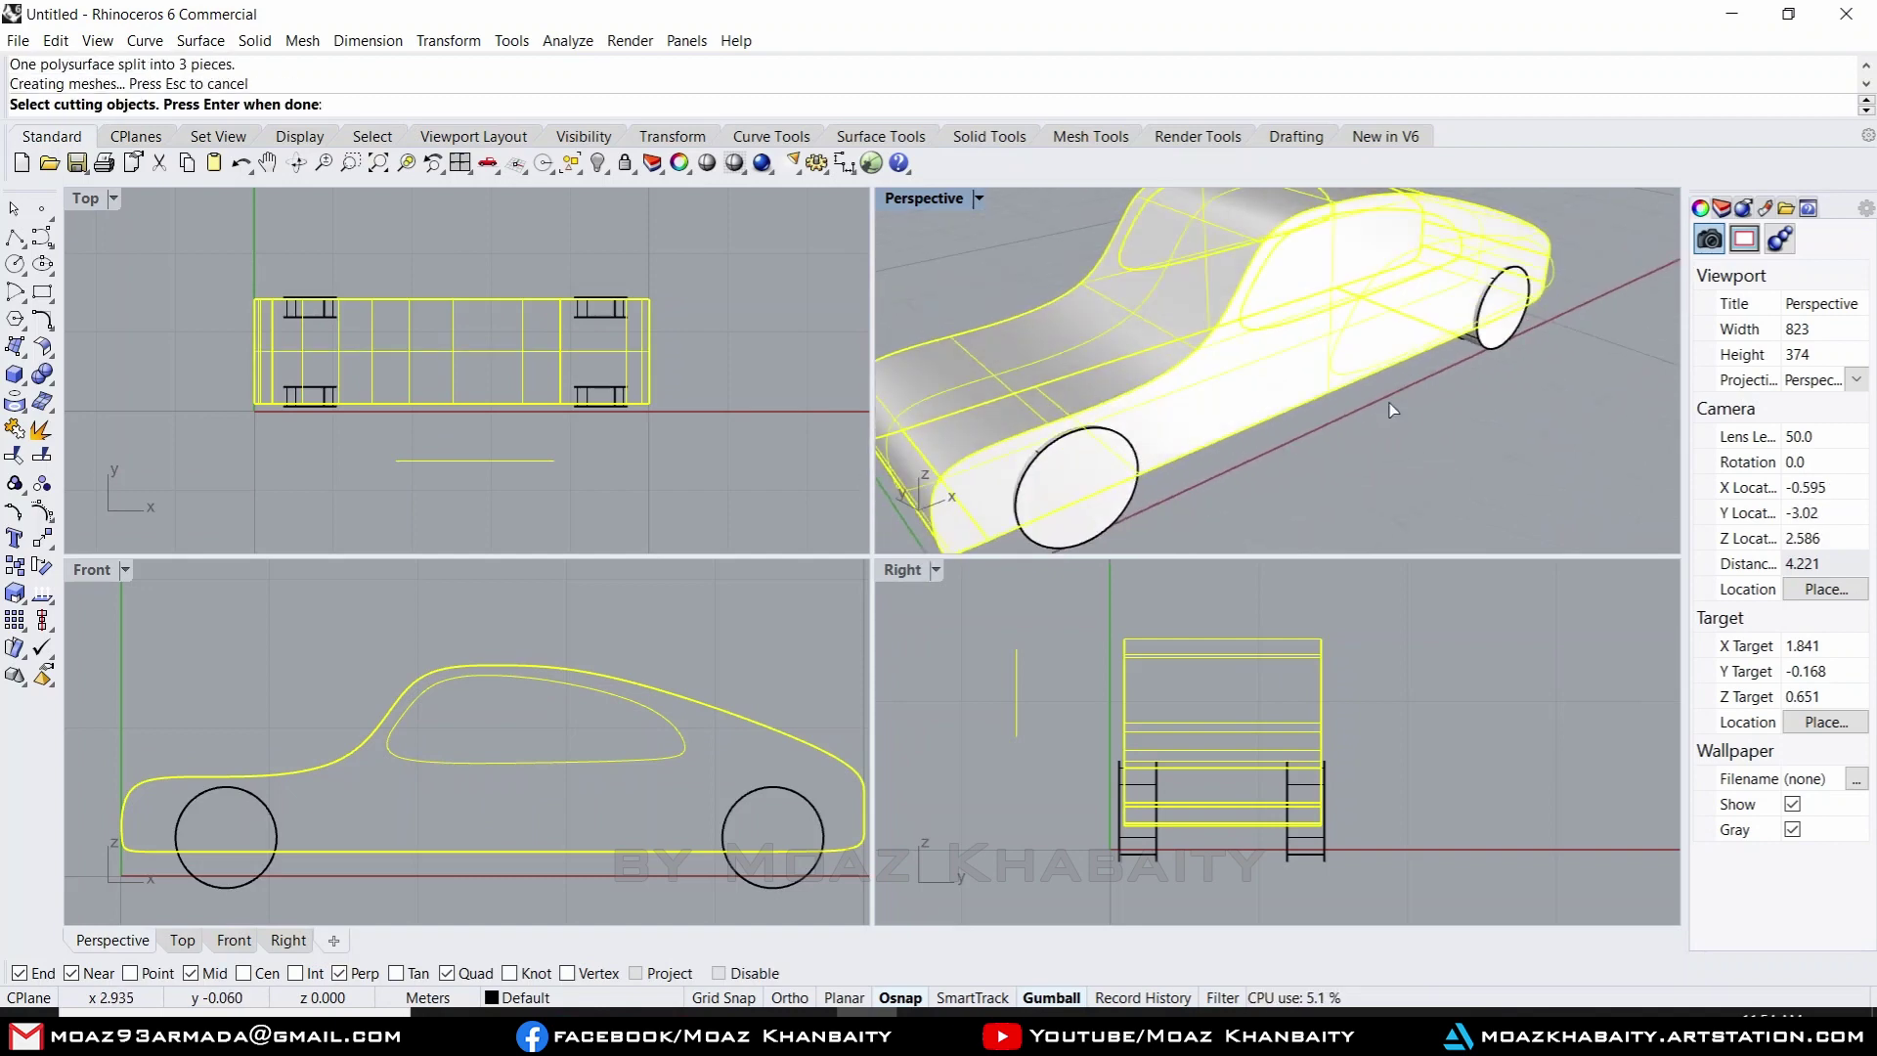
pyautogui.press('Escape')
pyautogui.moveTo(1271, 489)
pyautogui.mouseDown(button='right')
pyautogui.moveTo(1357, 451)
pyautogui.moveTo(1302, 261)
pyautogui.moveTo(1347, 307)
pyautogui.moveTo(1071, 401)
pyautogui.mouseUp(button='right')
# - Set both side-window surfaces' display colour to Cyan
pyautogui.click(1305, 264)
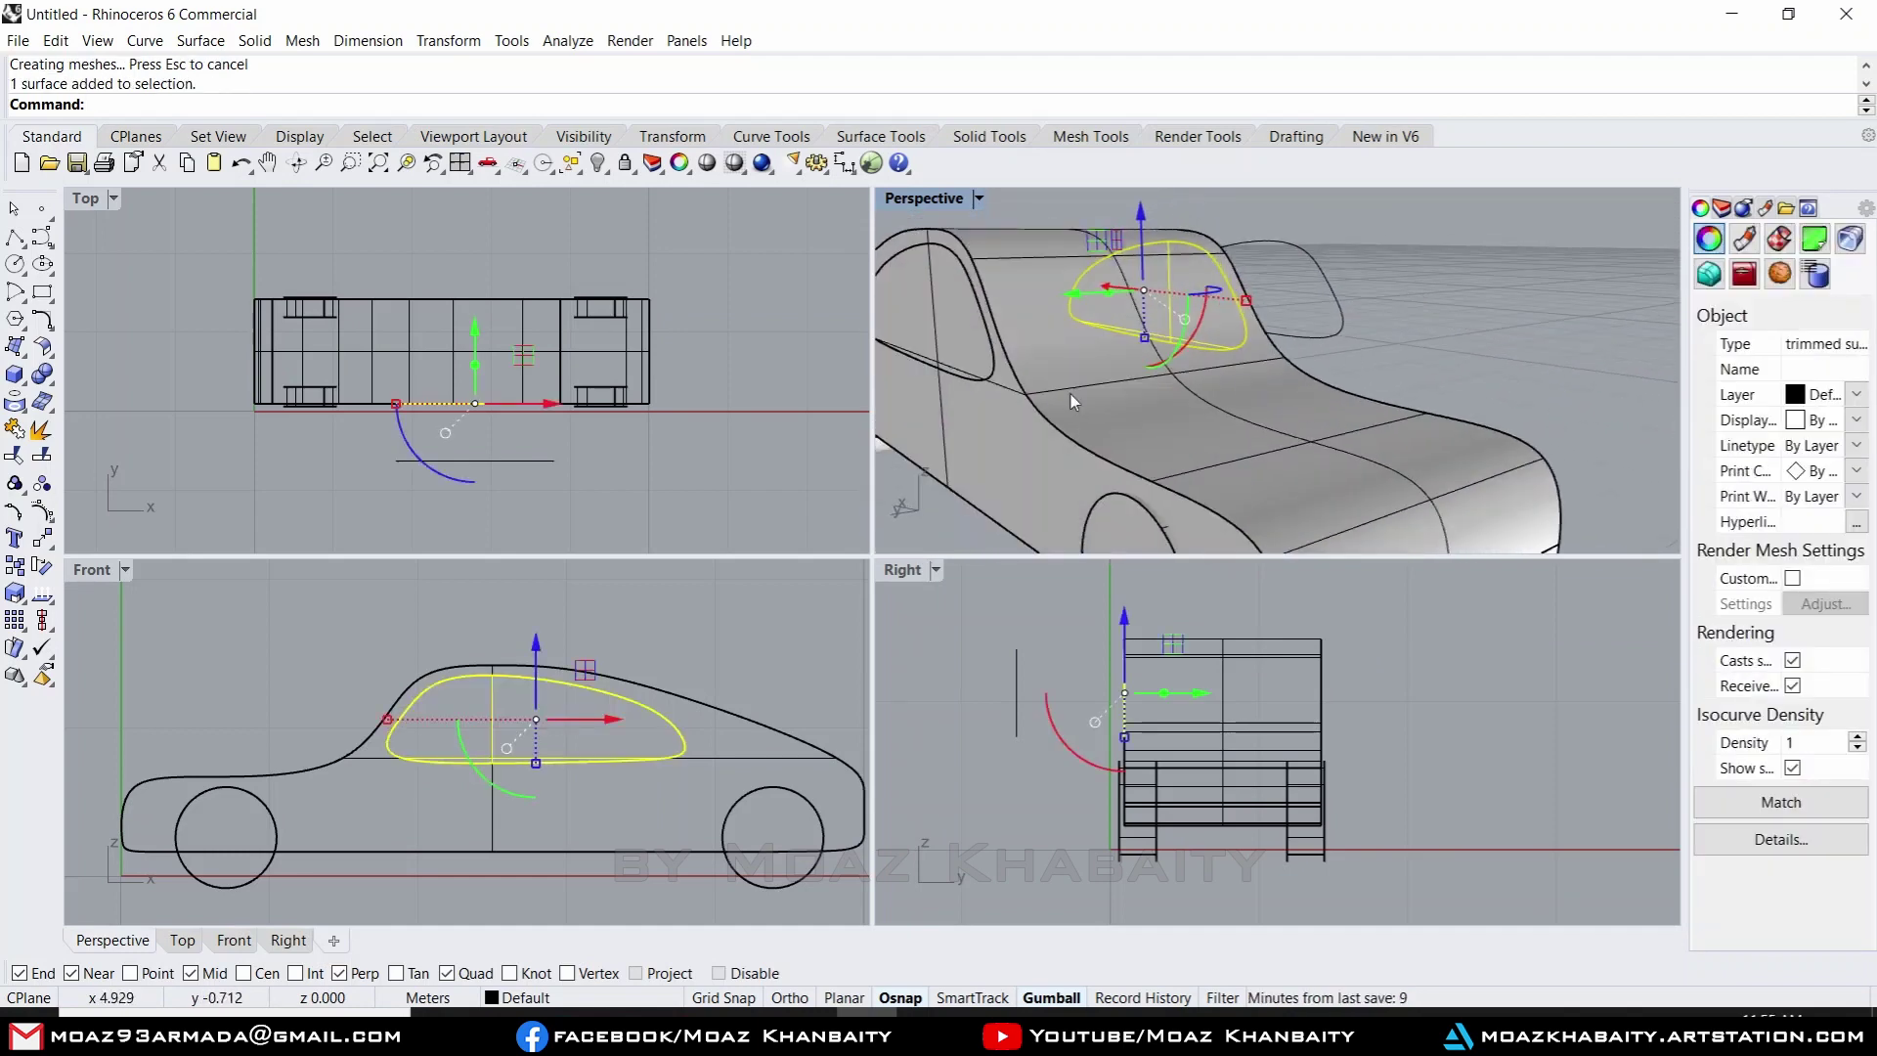
pyautogui.keyDown('shift'); pyautogui.click(947, 308); pyautogui.keyUp('shift')
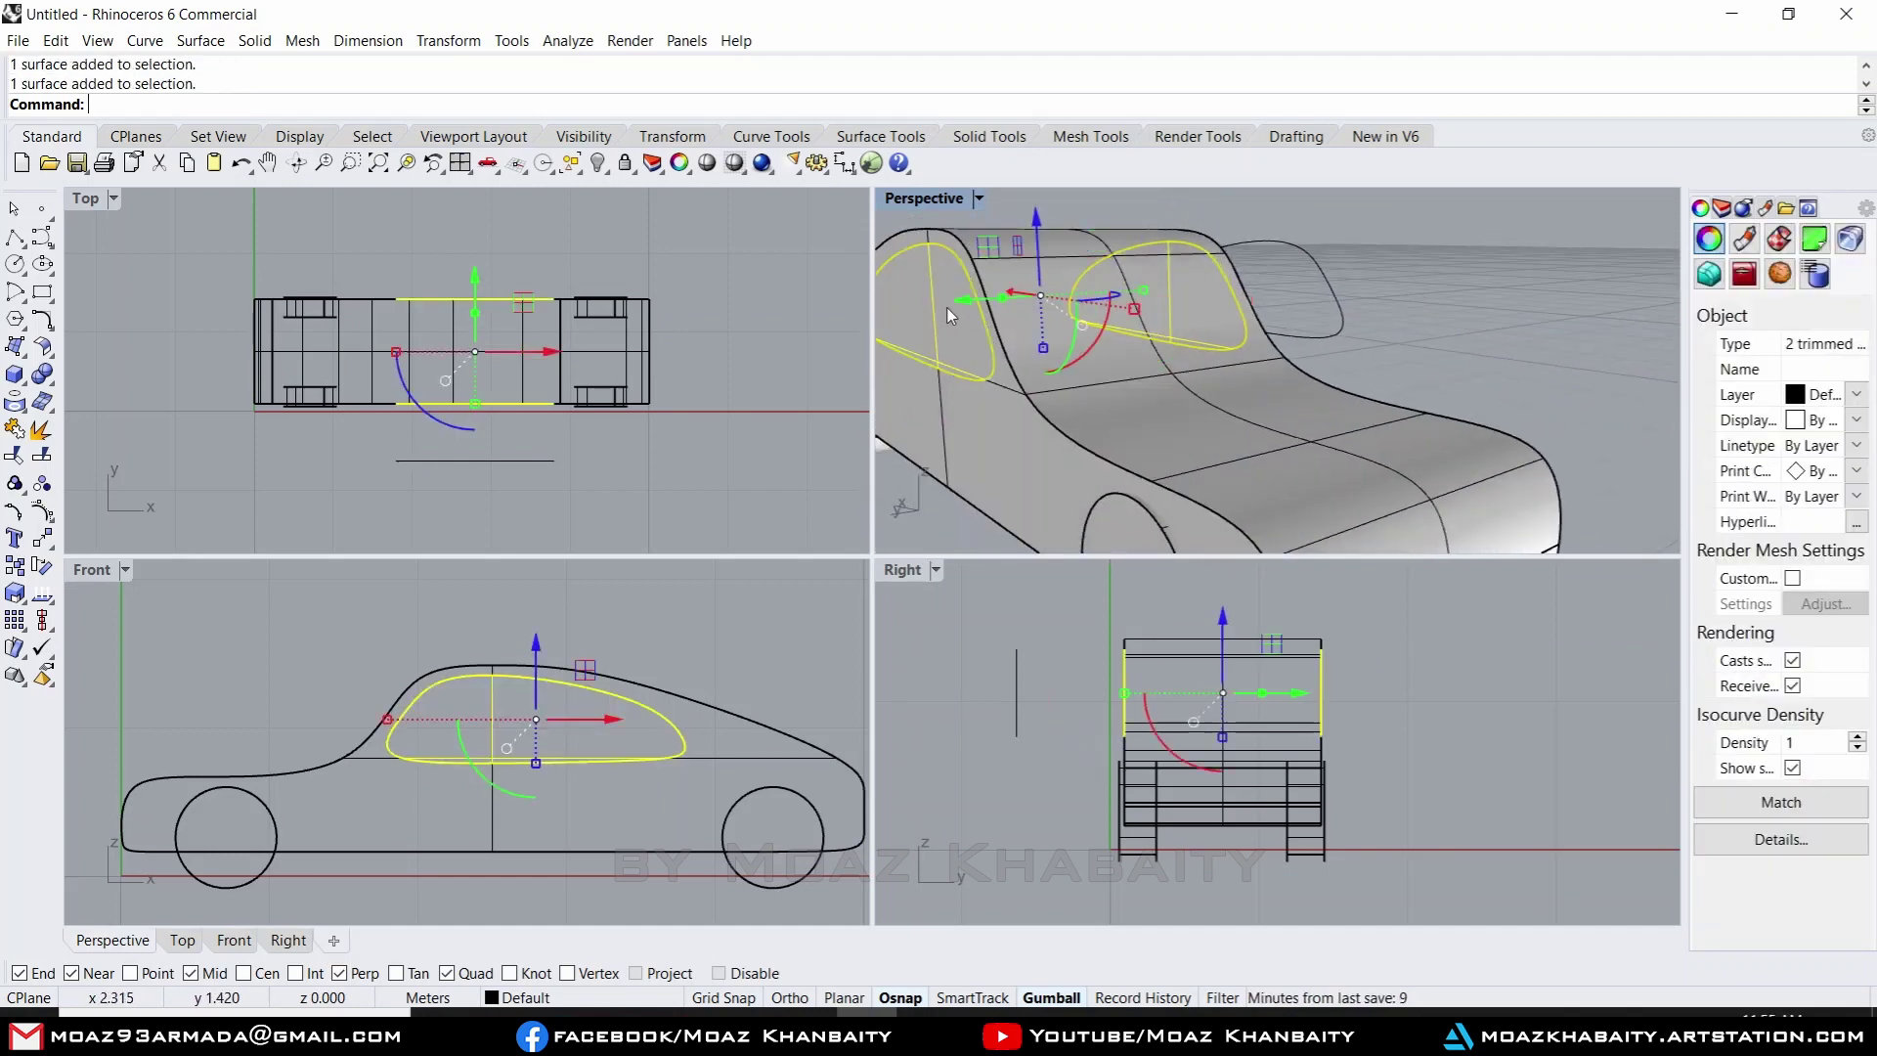
pyautogui.click(1853, 421)
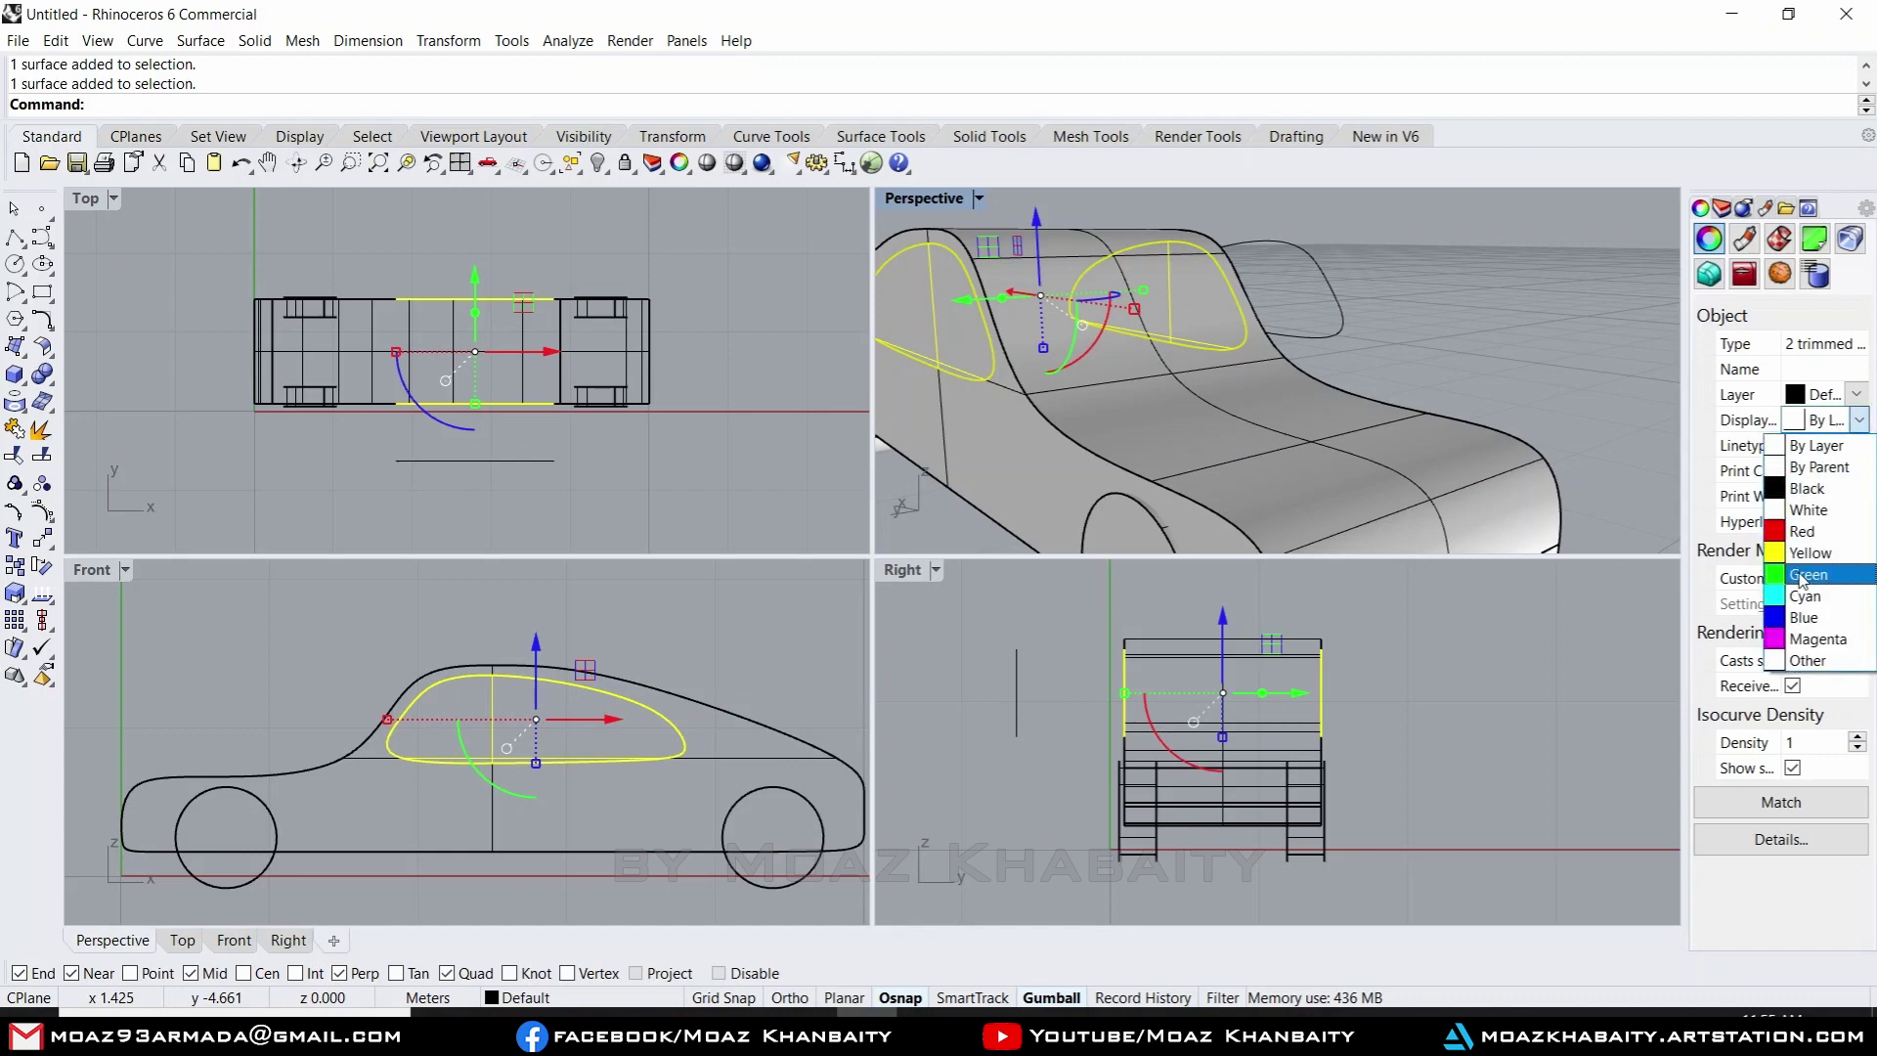
pyautogui.click(1797, 599)
pyautogui.press('Escape')
# - Delete the leftover window outline curve, picking it from the selection menu
pyautogui.moveTo(1504, 354); pyautogui.dragTo(1290, 348, button='right')
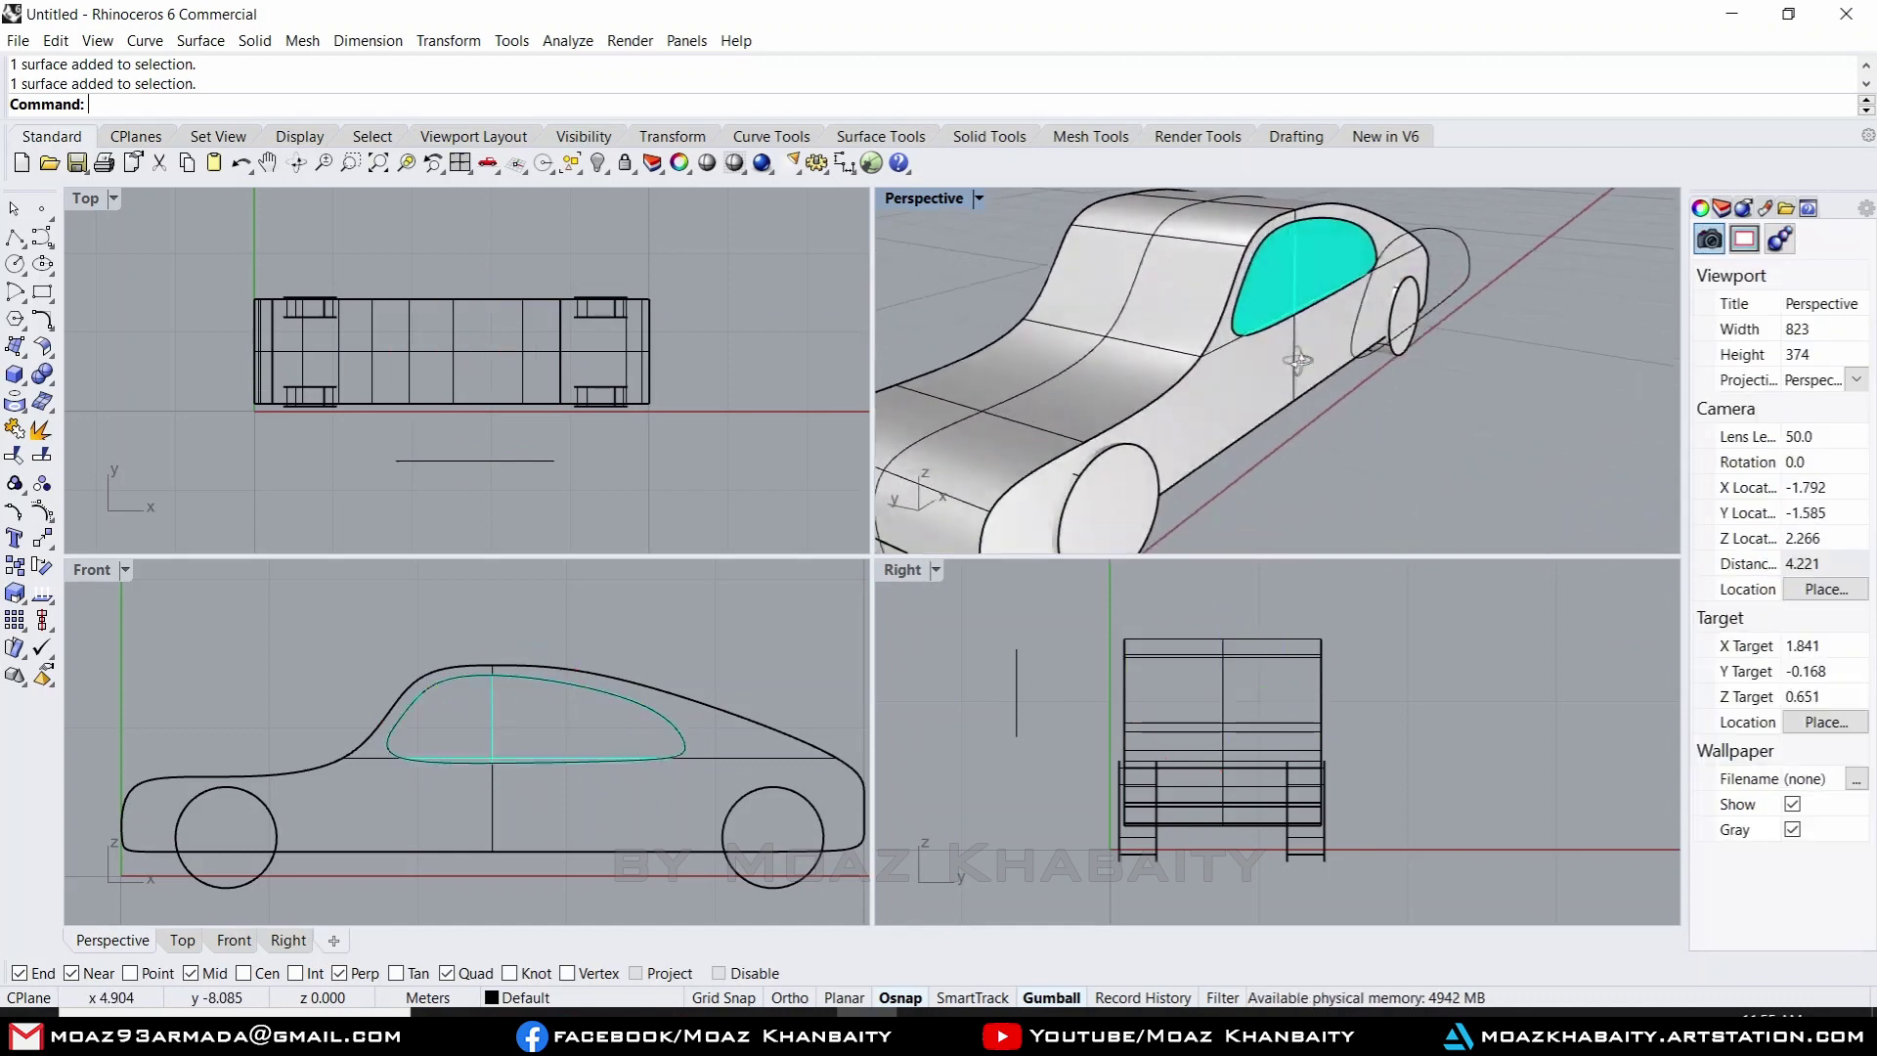
pyautogui.click(1343, 336)
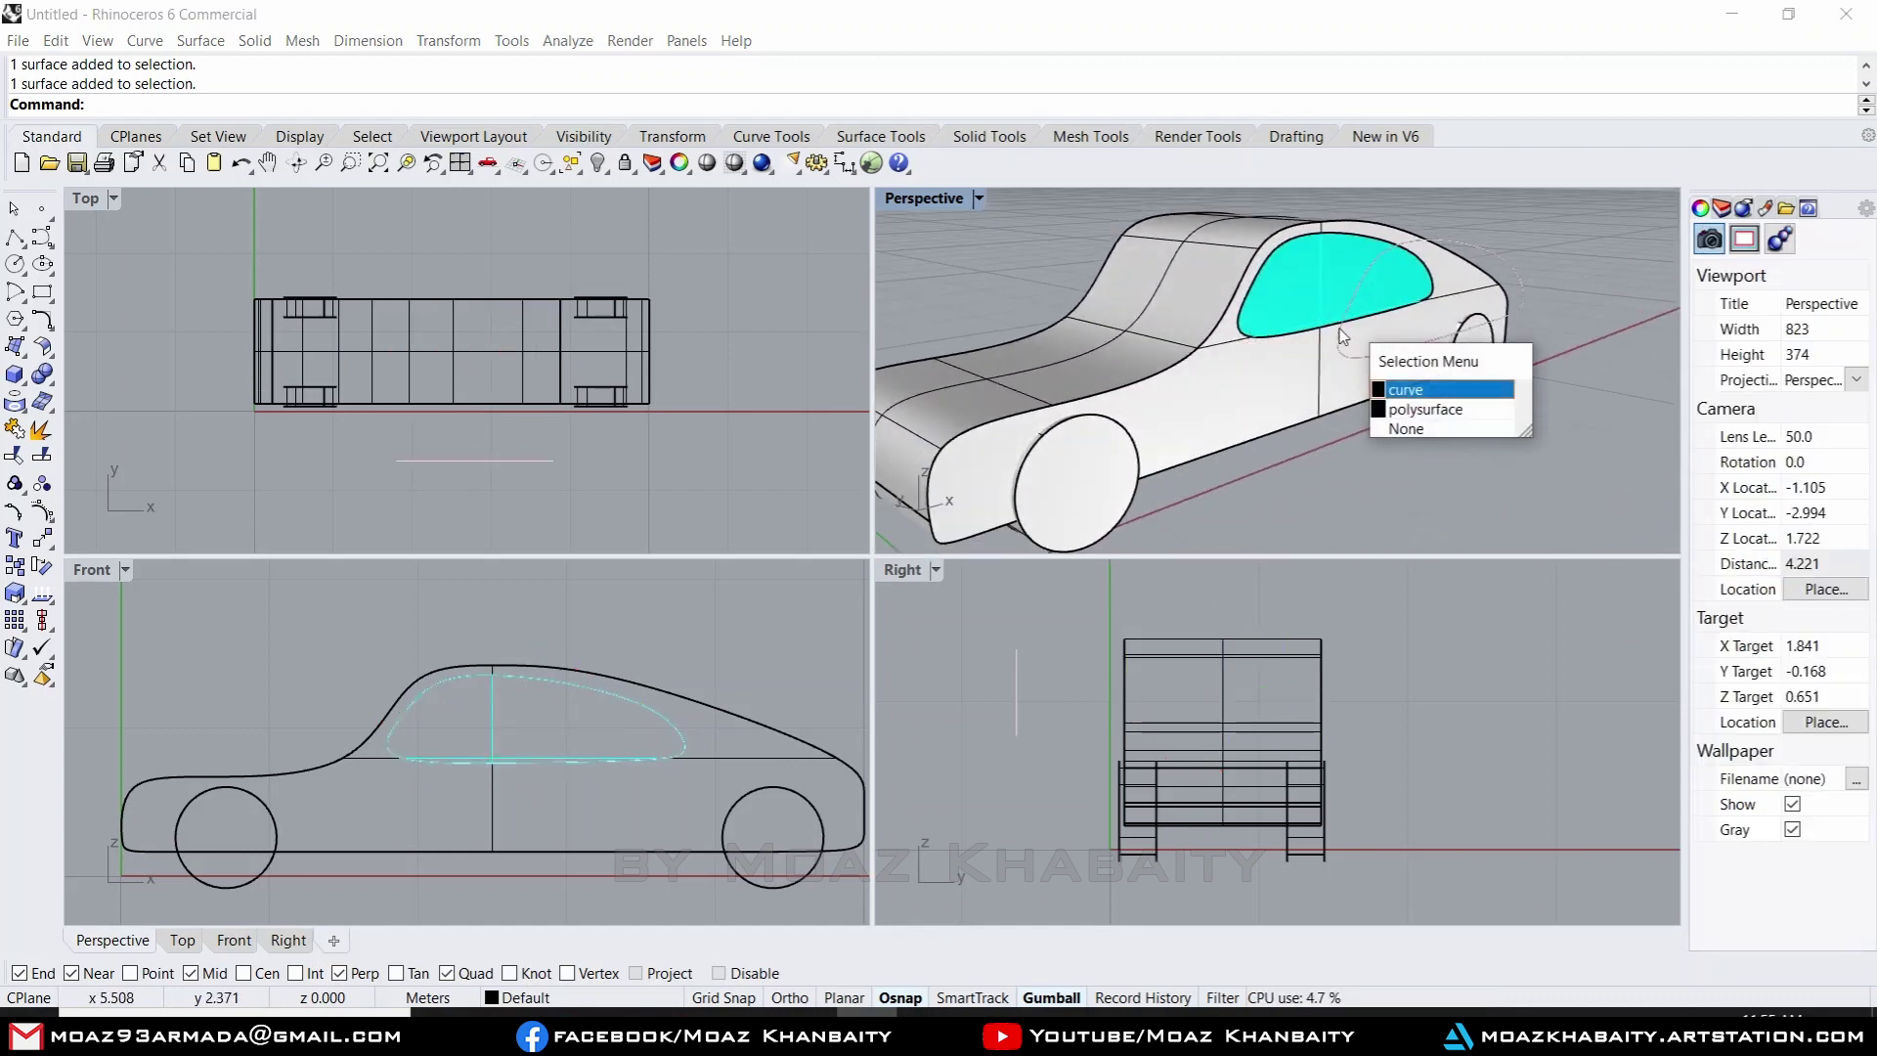
pyautogui.click(1398, 389)
pyautogui.press('Delete')
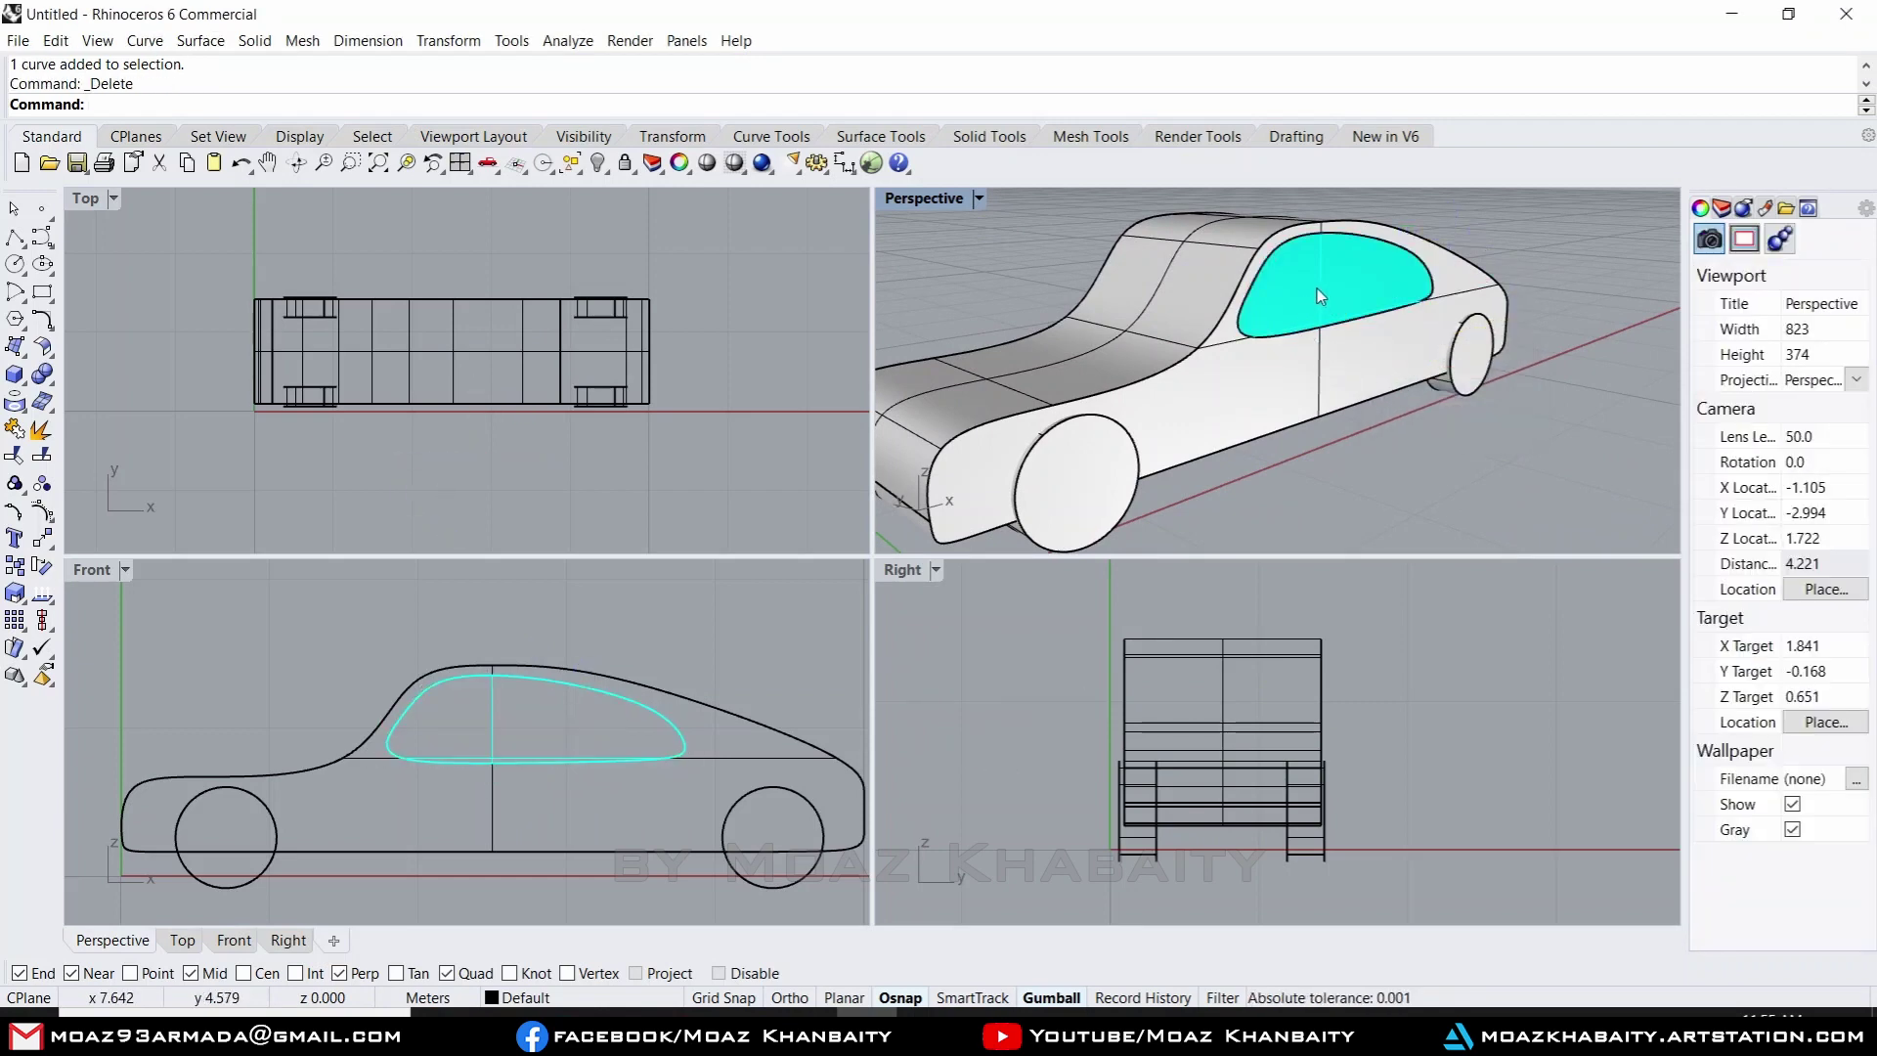
# - Select both cyan window surfaces together
pyautogui.click(1337, 292)
pyautogui.moveTo(1337, 292)
pyautogui.mouseDown(button='right')
pyautogui.moveTo(1010, 354)
pyautogui.moveTo(1294, 296)
pyautogui.moveTo(1246, 252)
pyautogui.mouseUp(button='right')
pyautogui.keyDown('shift'); pyautogui.click(946, 309); pyautogui.keyUp('shift')
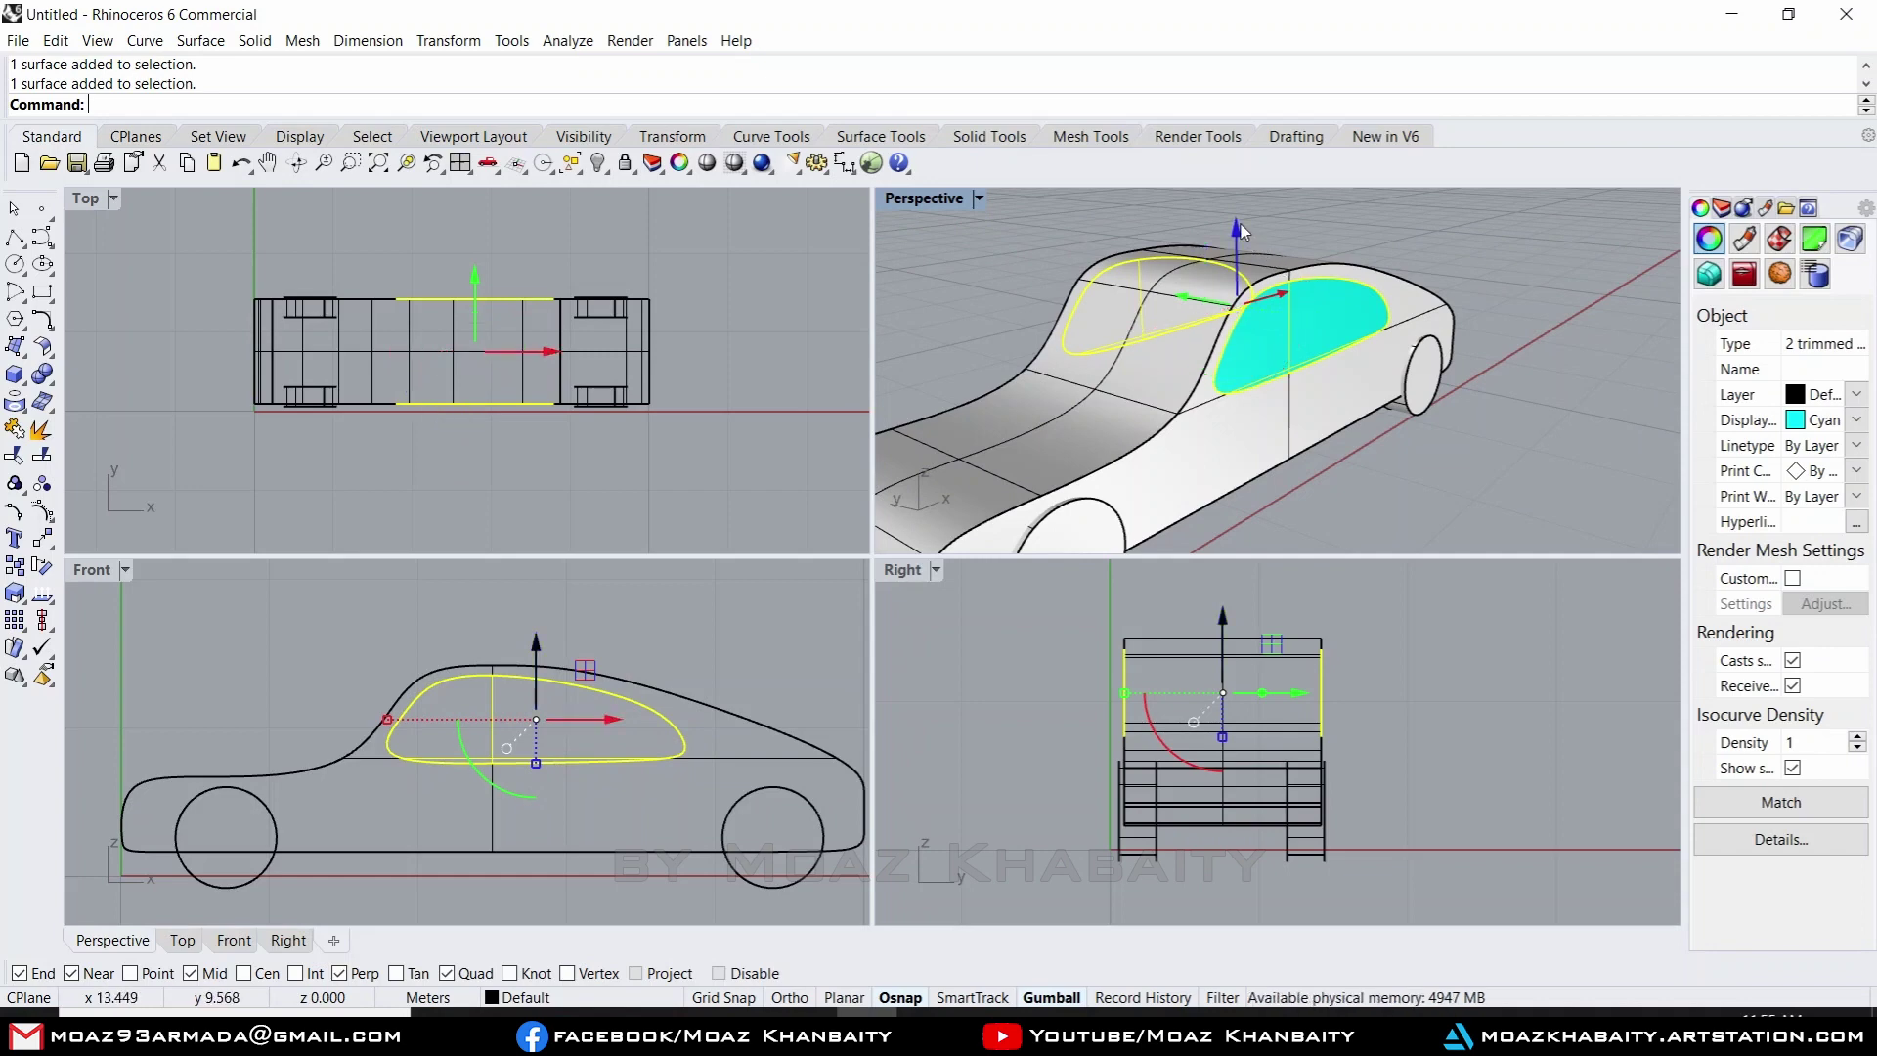
# - Lower the selected cyan window panels with the gumball
pyautogui.moveTo(1238, 228)
pyautogui.mouseDown()
pyautogui.moveTo(1236, 251)
pyautogui.moveTo(1420, 350)
pyautogui.mouseUp()
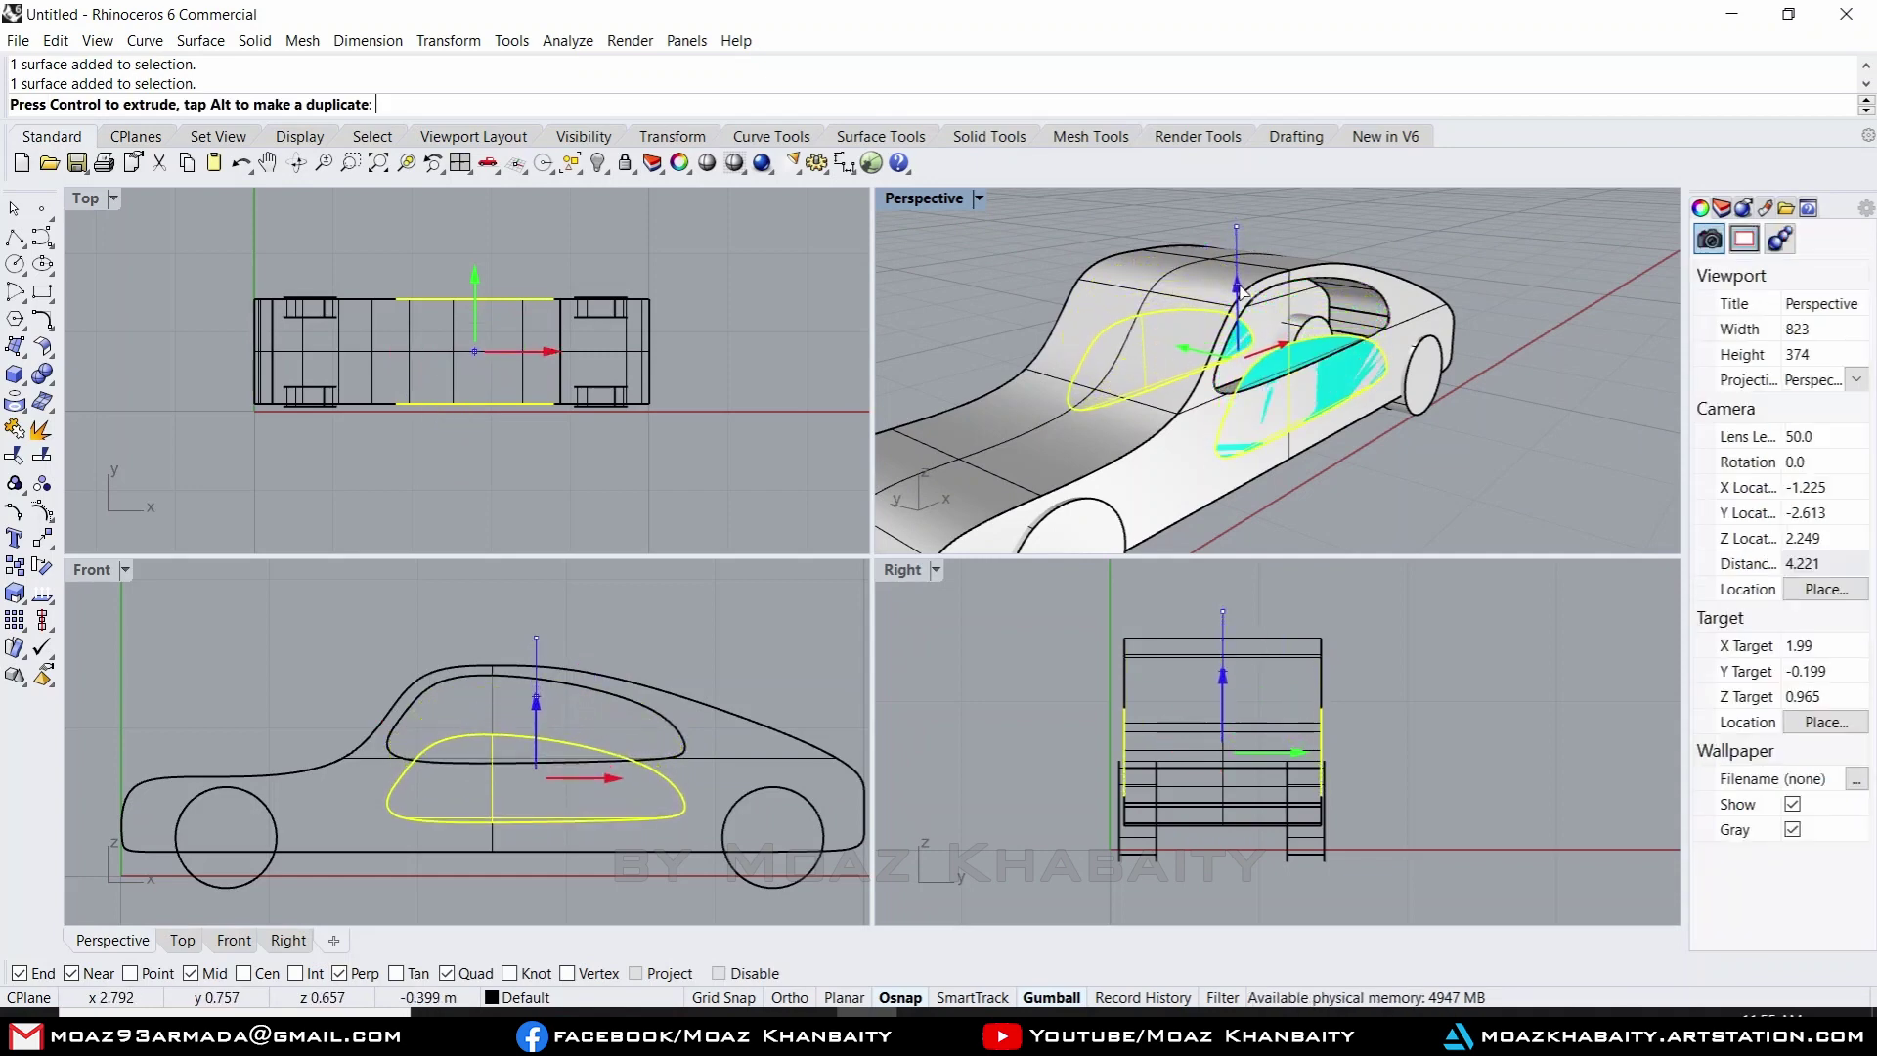
pyautogui.scroll(3, 1420, 350)
pyautogui.scroll(3, 1355, 324)
pyautogui.scroll(2, 1355, 325)
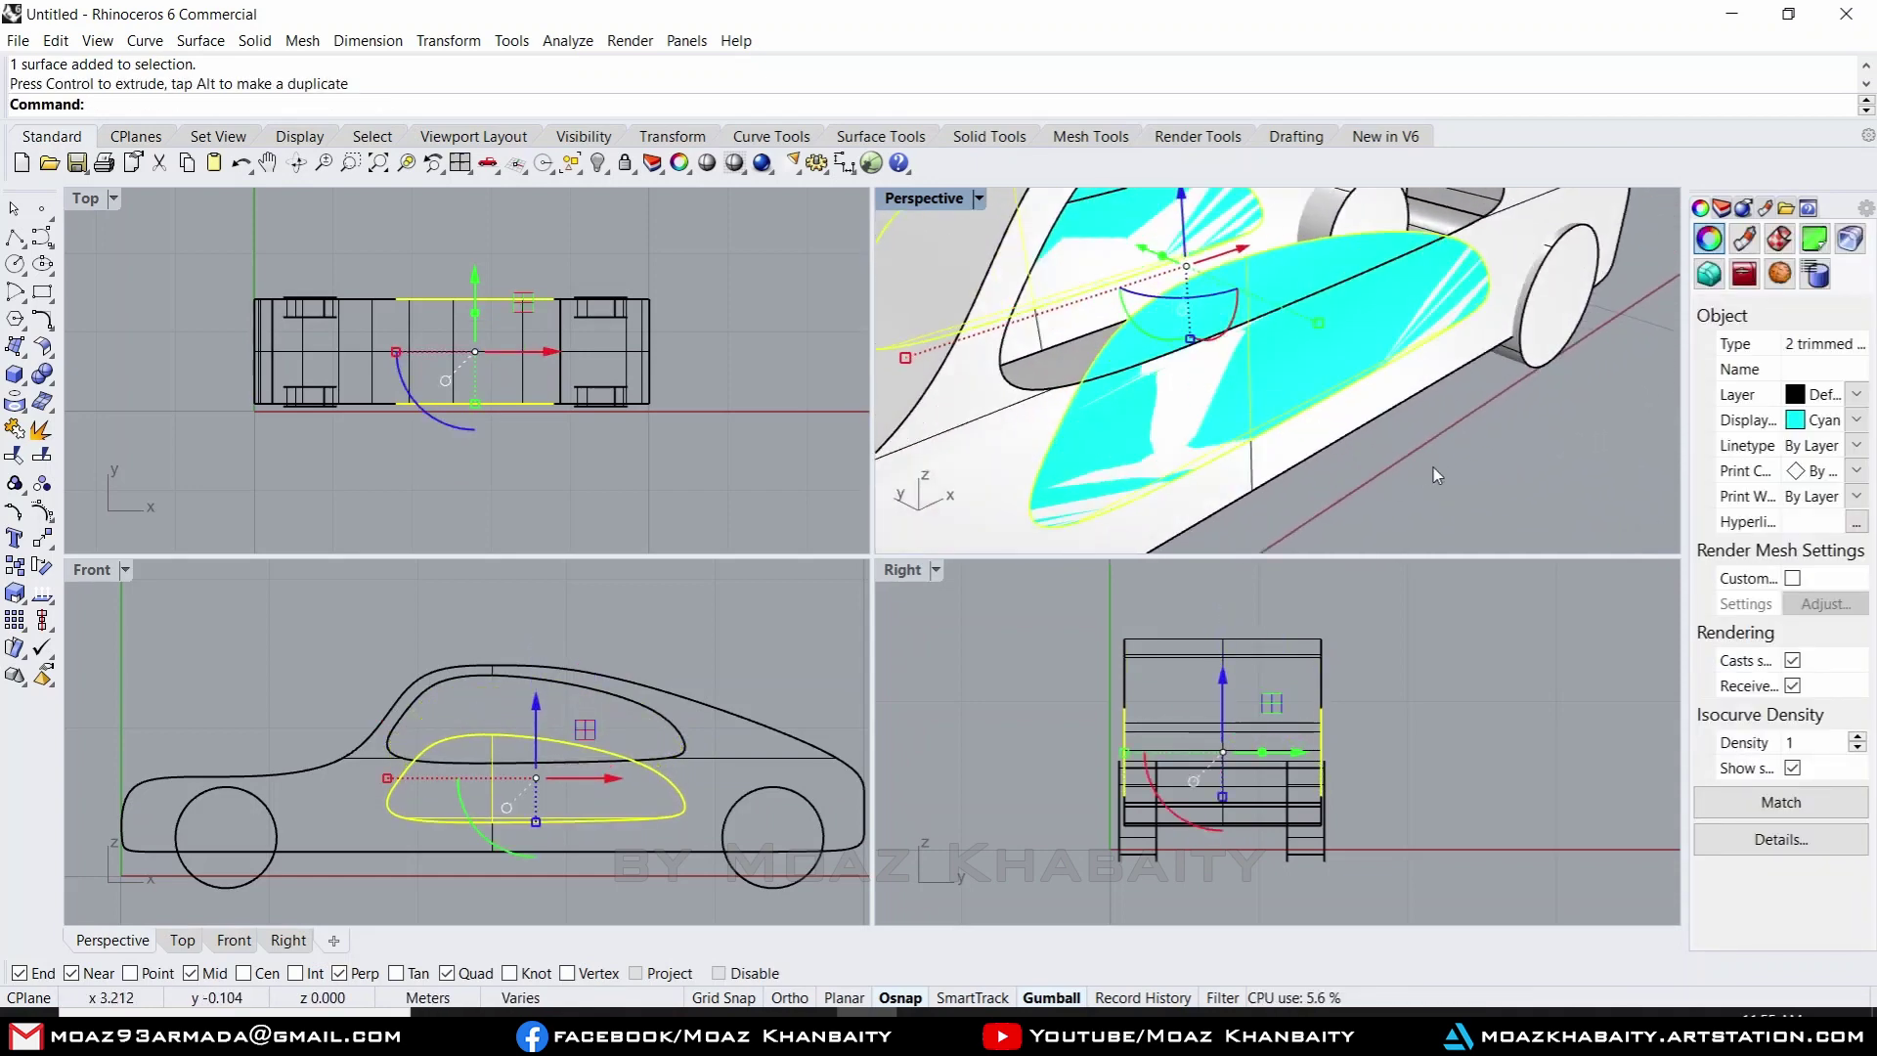
pyautogui.press('Escape')
# - Push a window panel inward into the body, check it in perspective, and deselect
pyautogui.click(1244, 352)
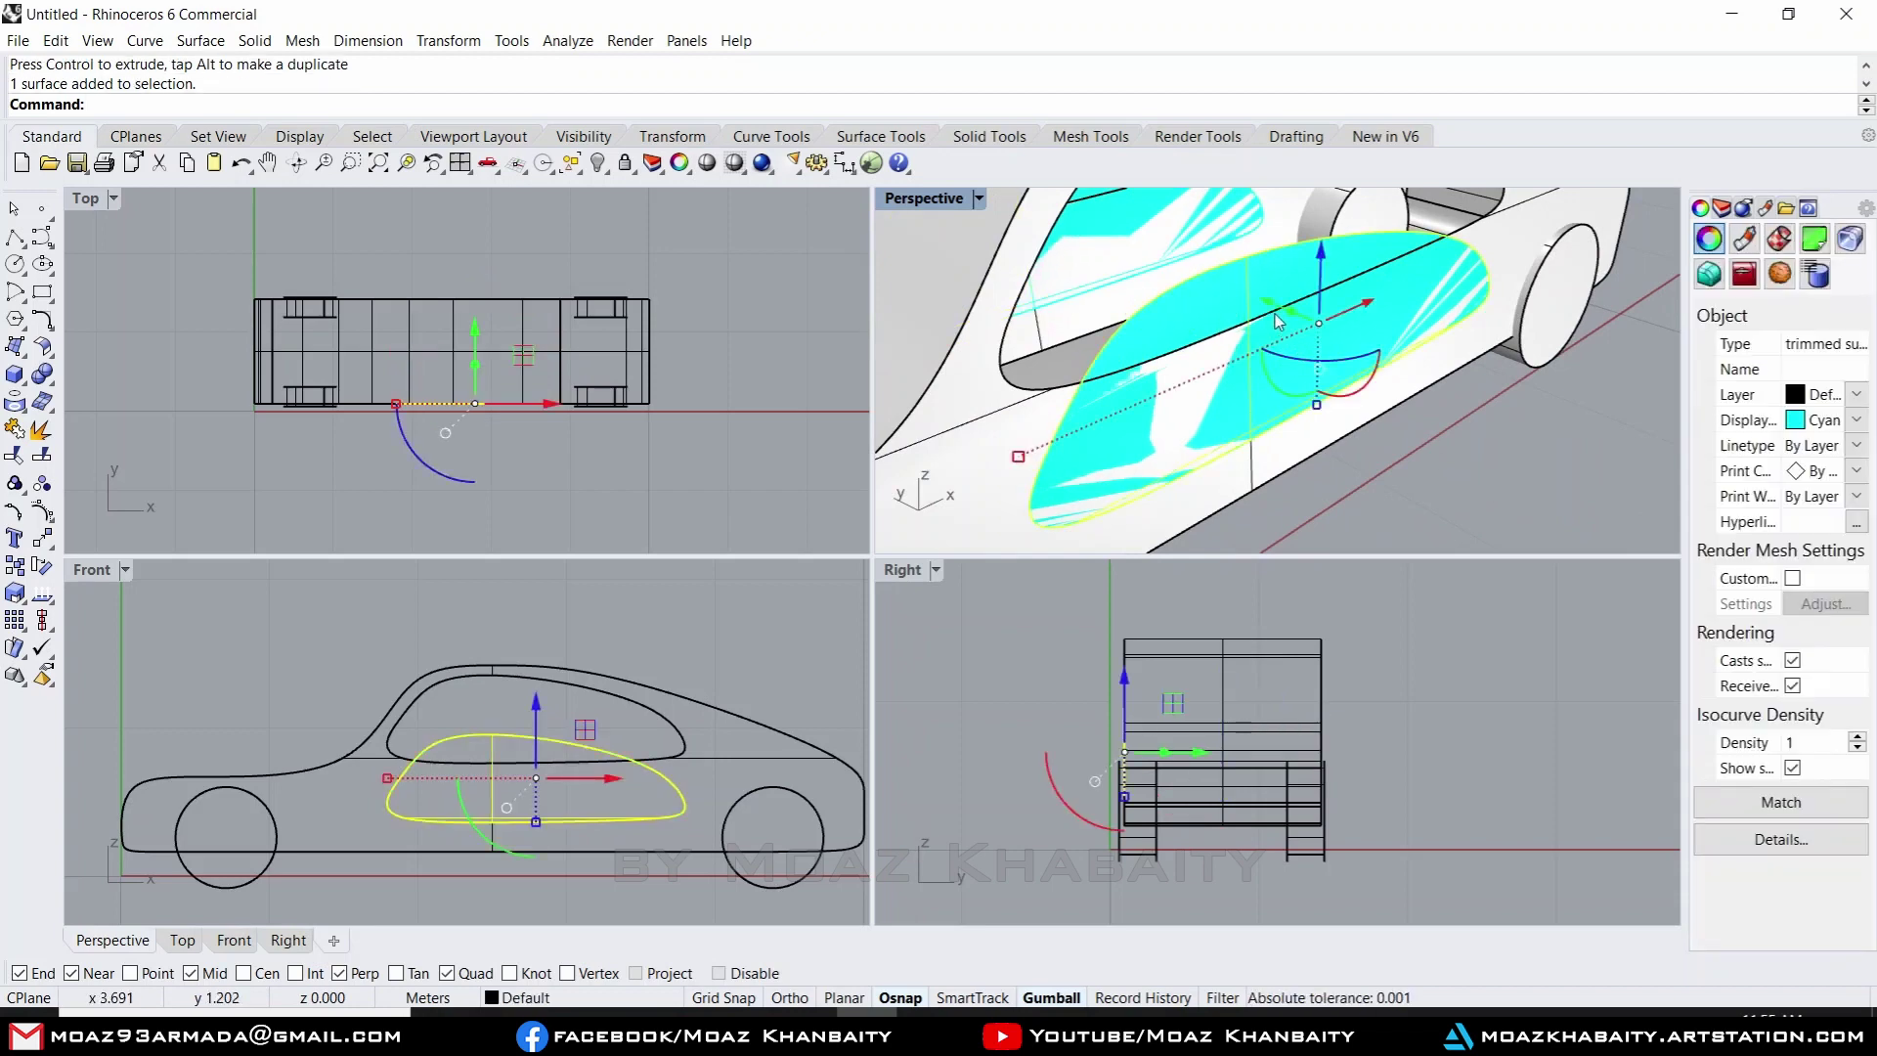
pyautogui.moveTo(1272, 311); pyautogui.dragTo(1268, 311)
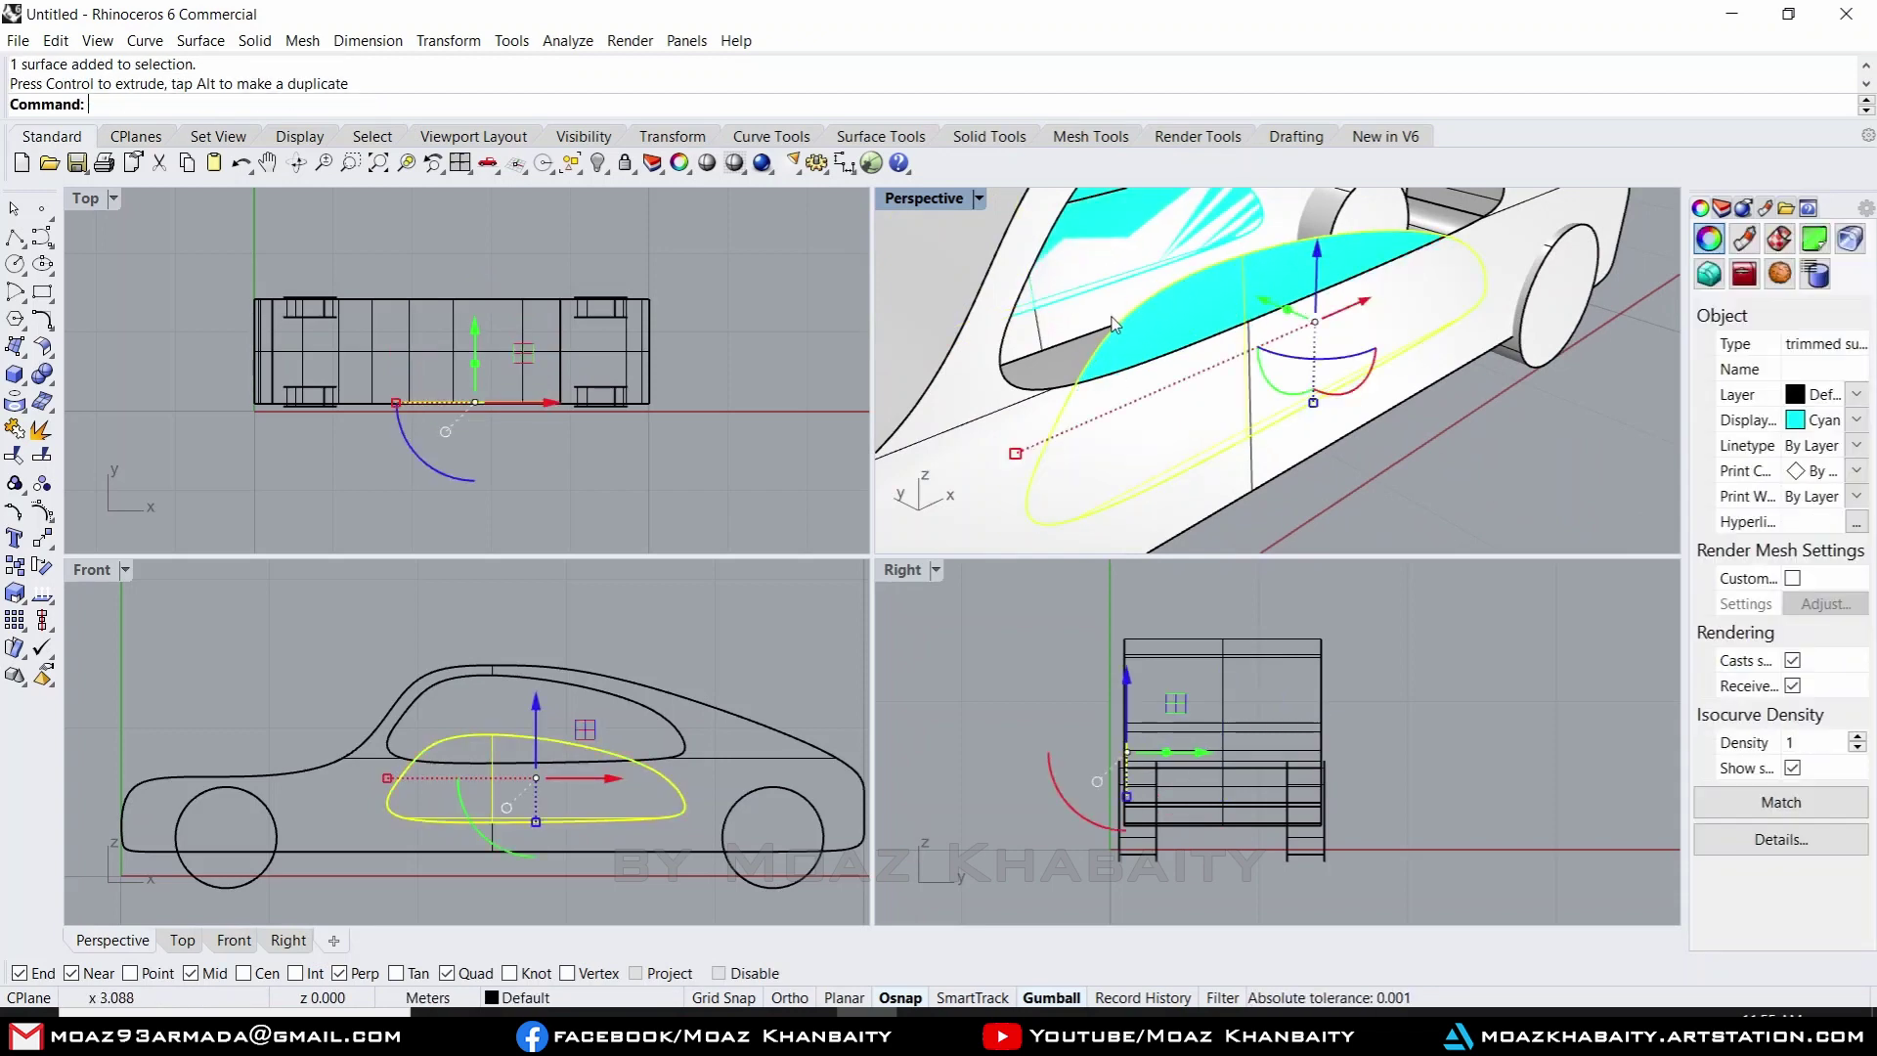
pyautogui.moveTo(1269, 311)
pyautogui.mouseDown(button='right')
pyautogui.moveTo(960, 495)
pyautogui.moveTo(1039, 361)
pyautogui.moveTo(1591, 349)
pyautogui.mouseUp(button='right')
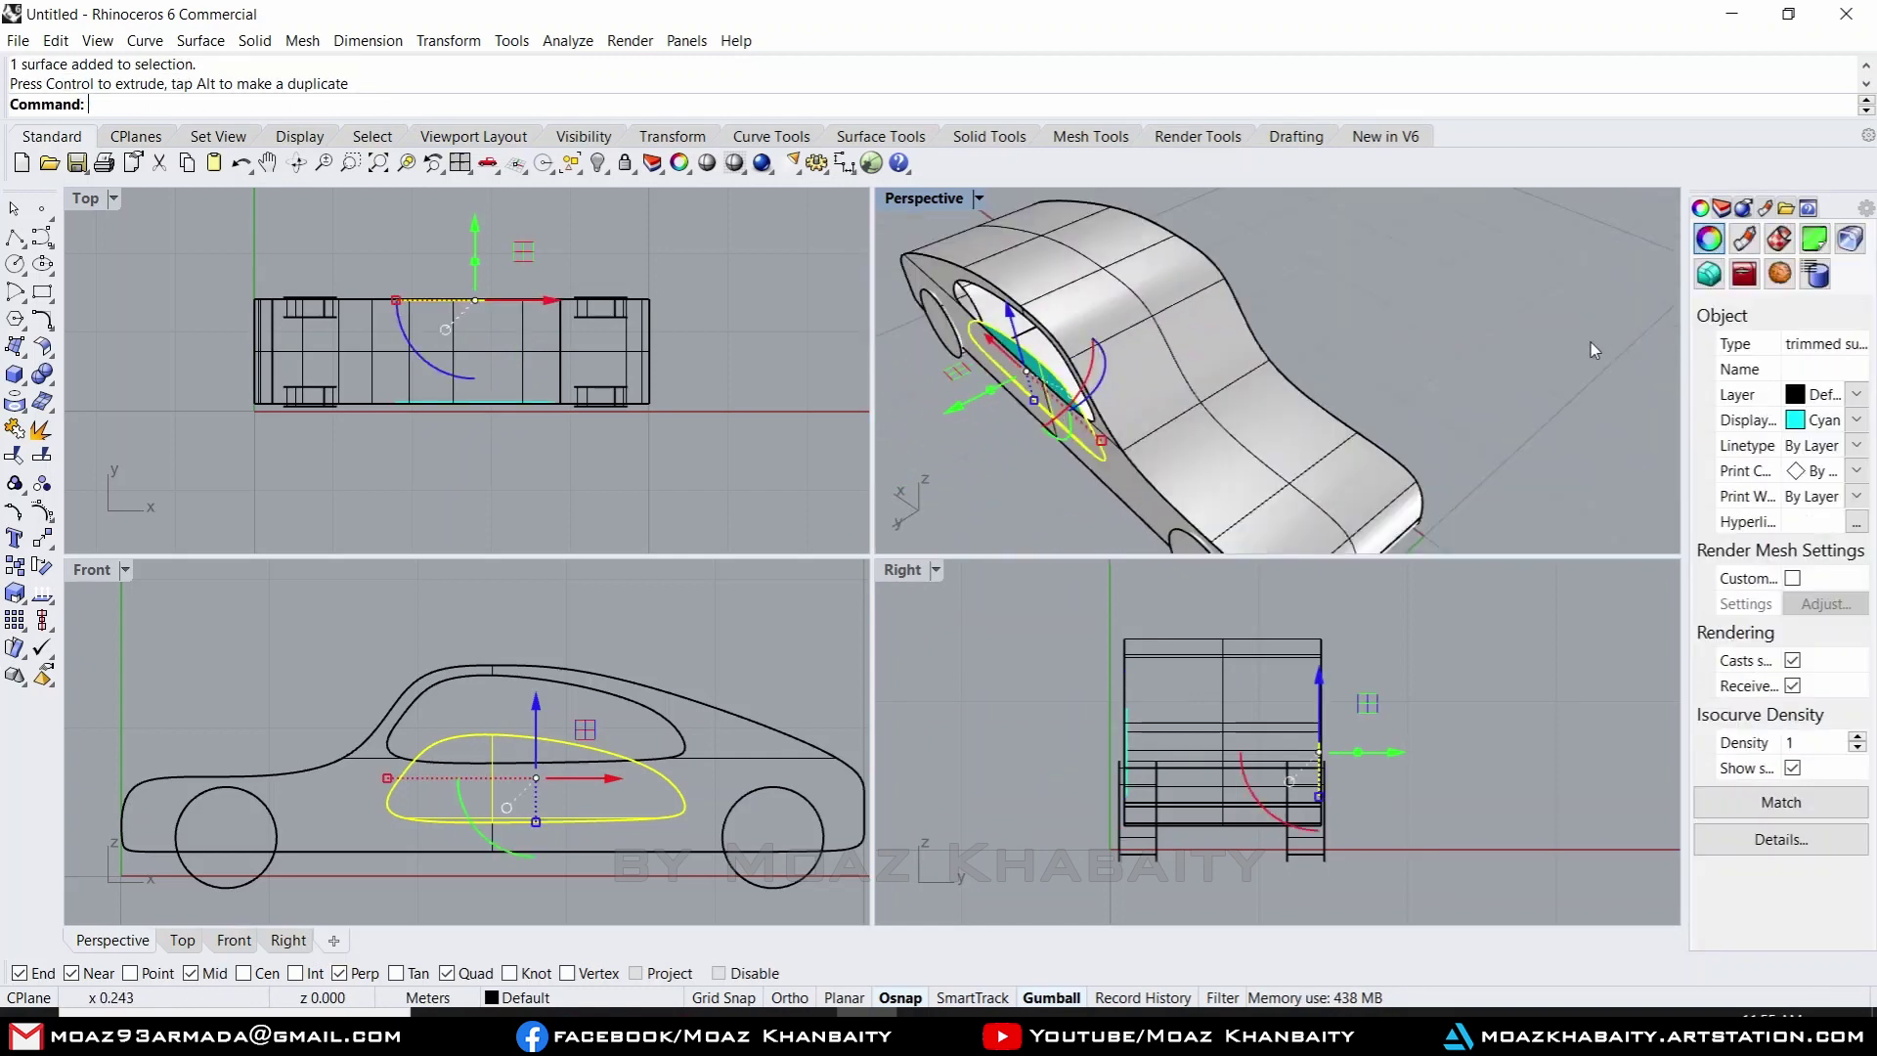
pyautogui.moveTo(1459, 349); pyautogui.dragTo(1244, 377, button='right')
pyautogui.press('Escape')
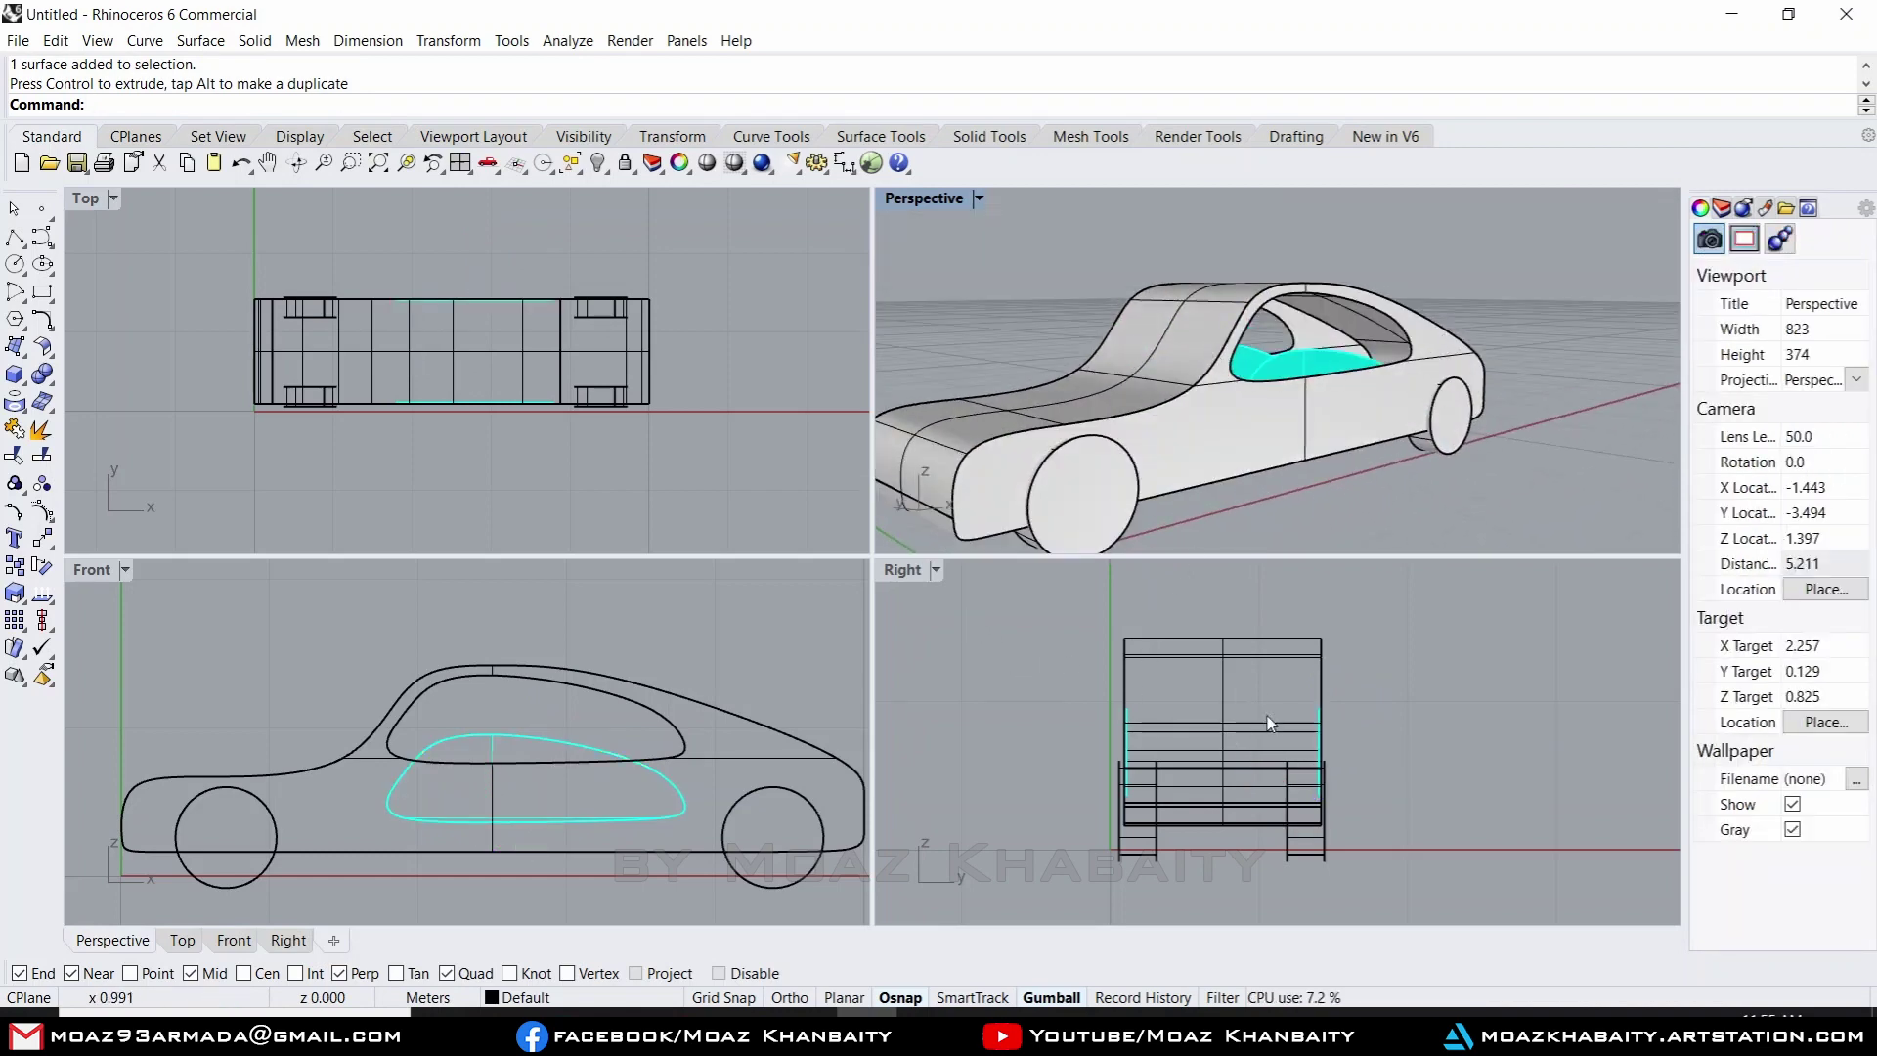
# - Switch the Right viewport to Shaded display
pyautogui.scroll(3, 1212, 772)
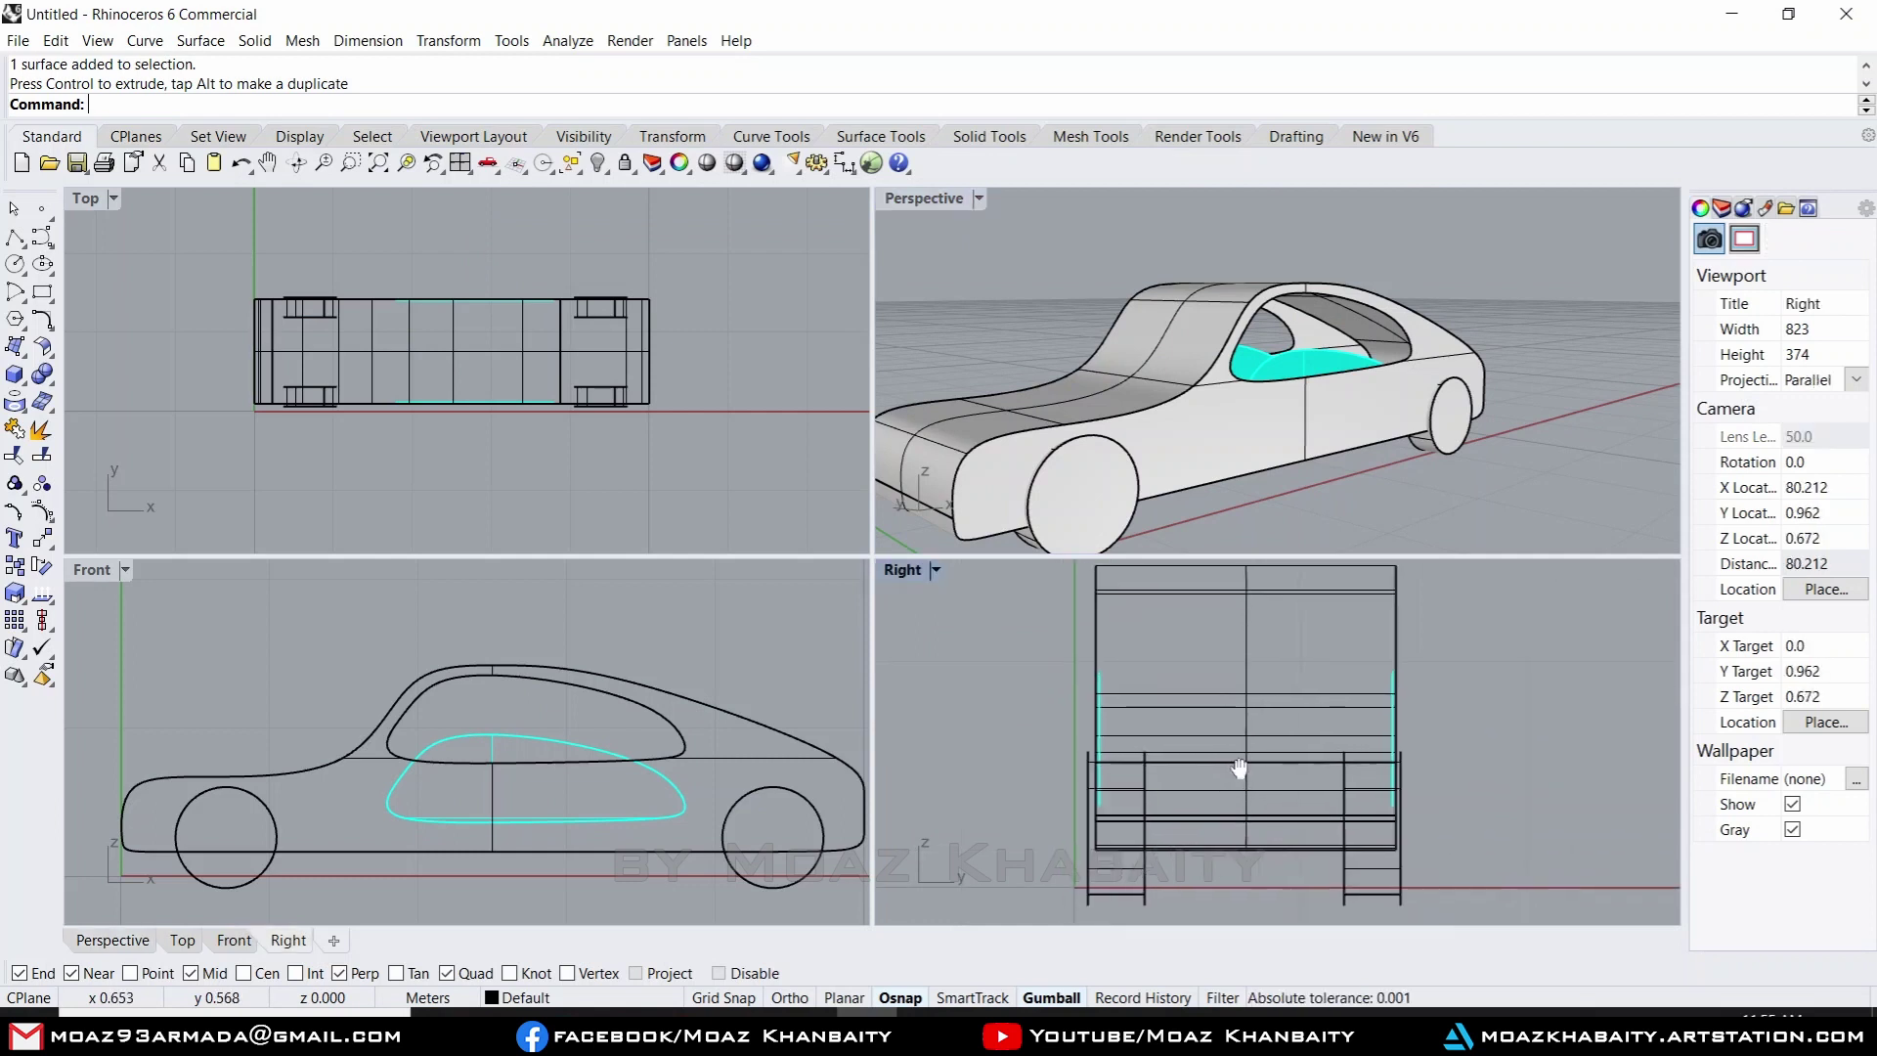
pyautogui.click(933, 572)
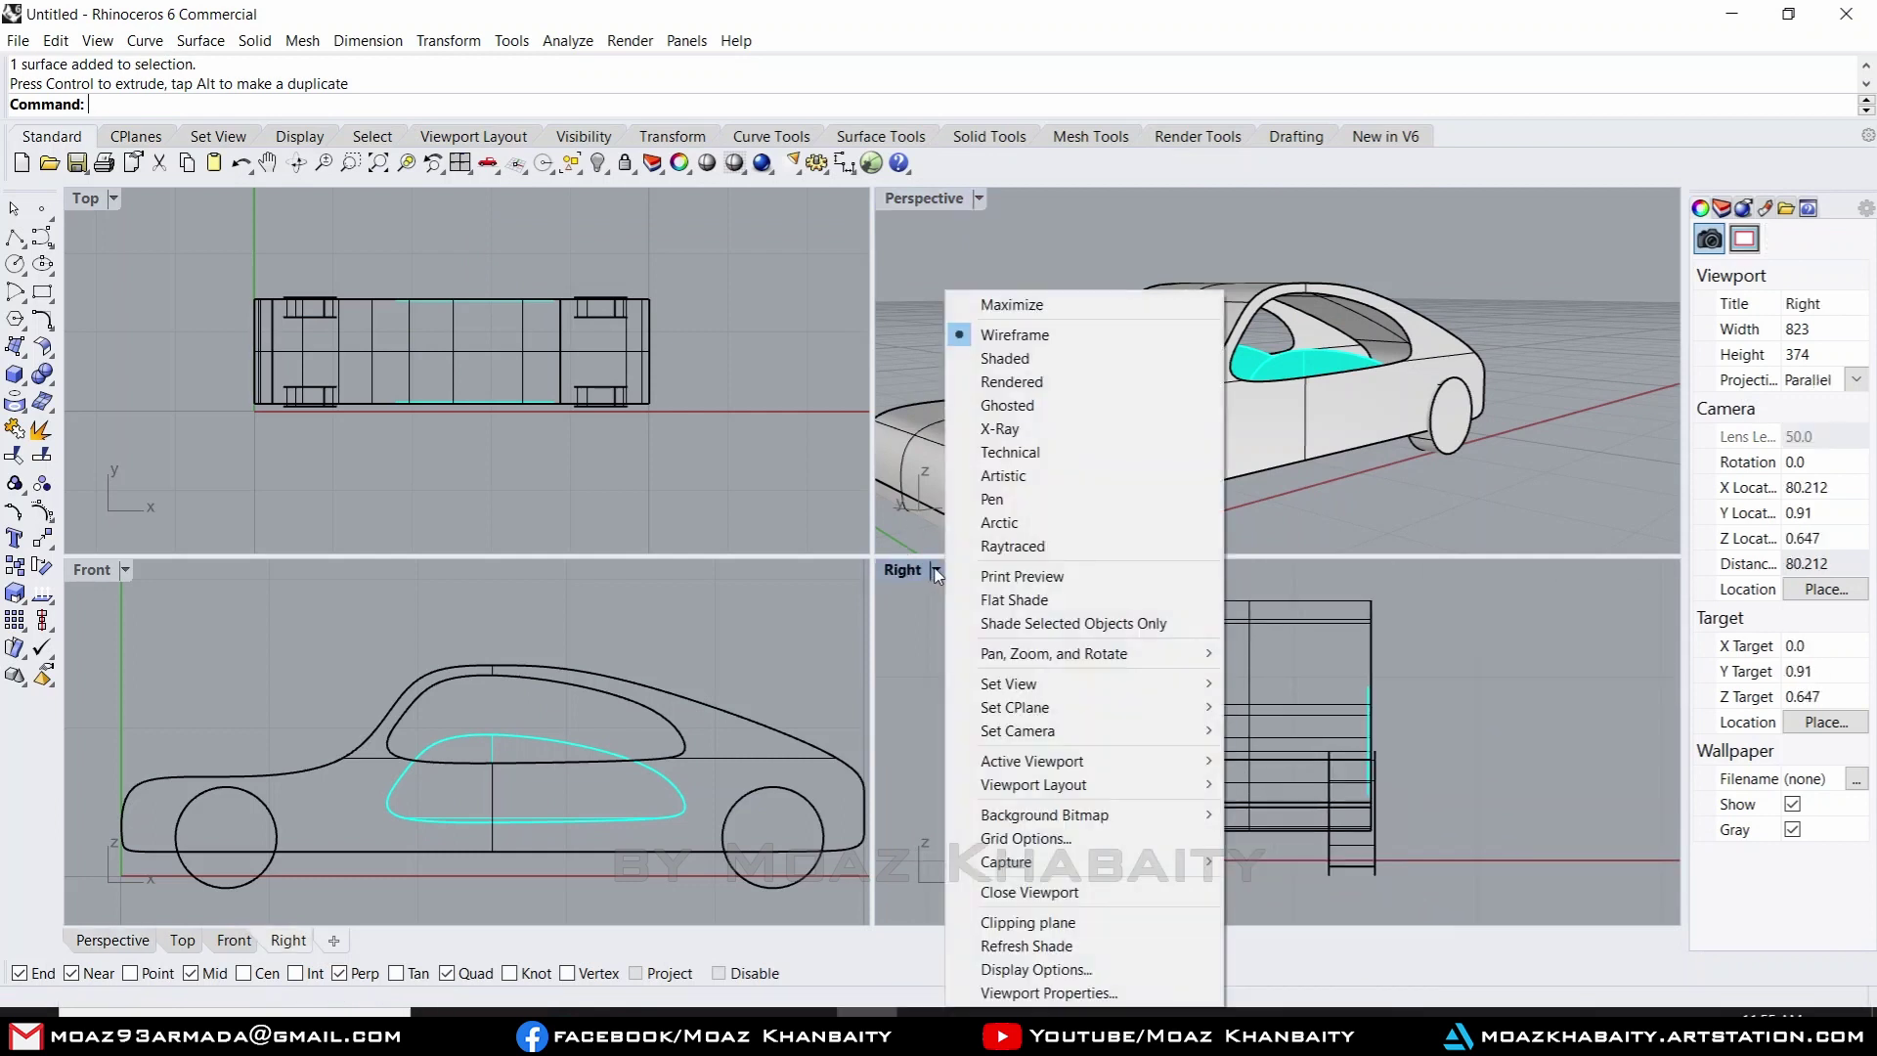
pyautogui.click(1064, 360)
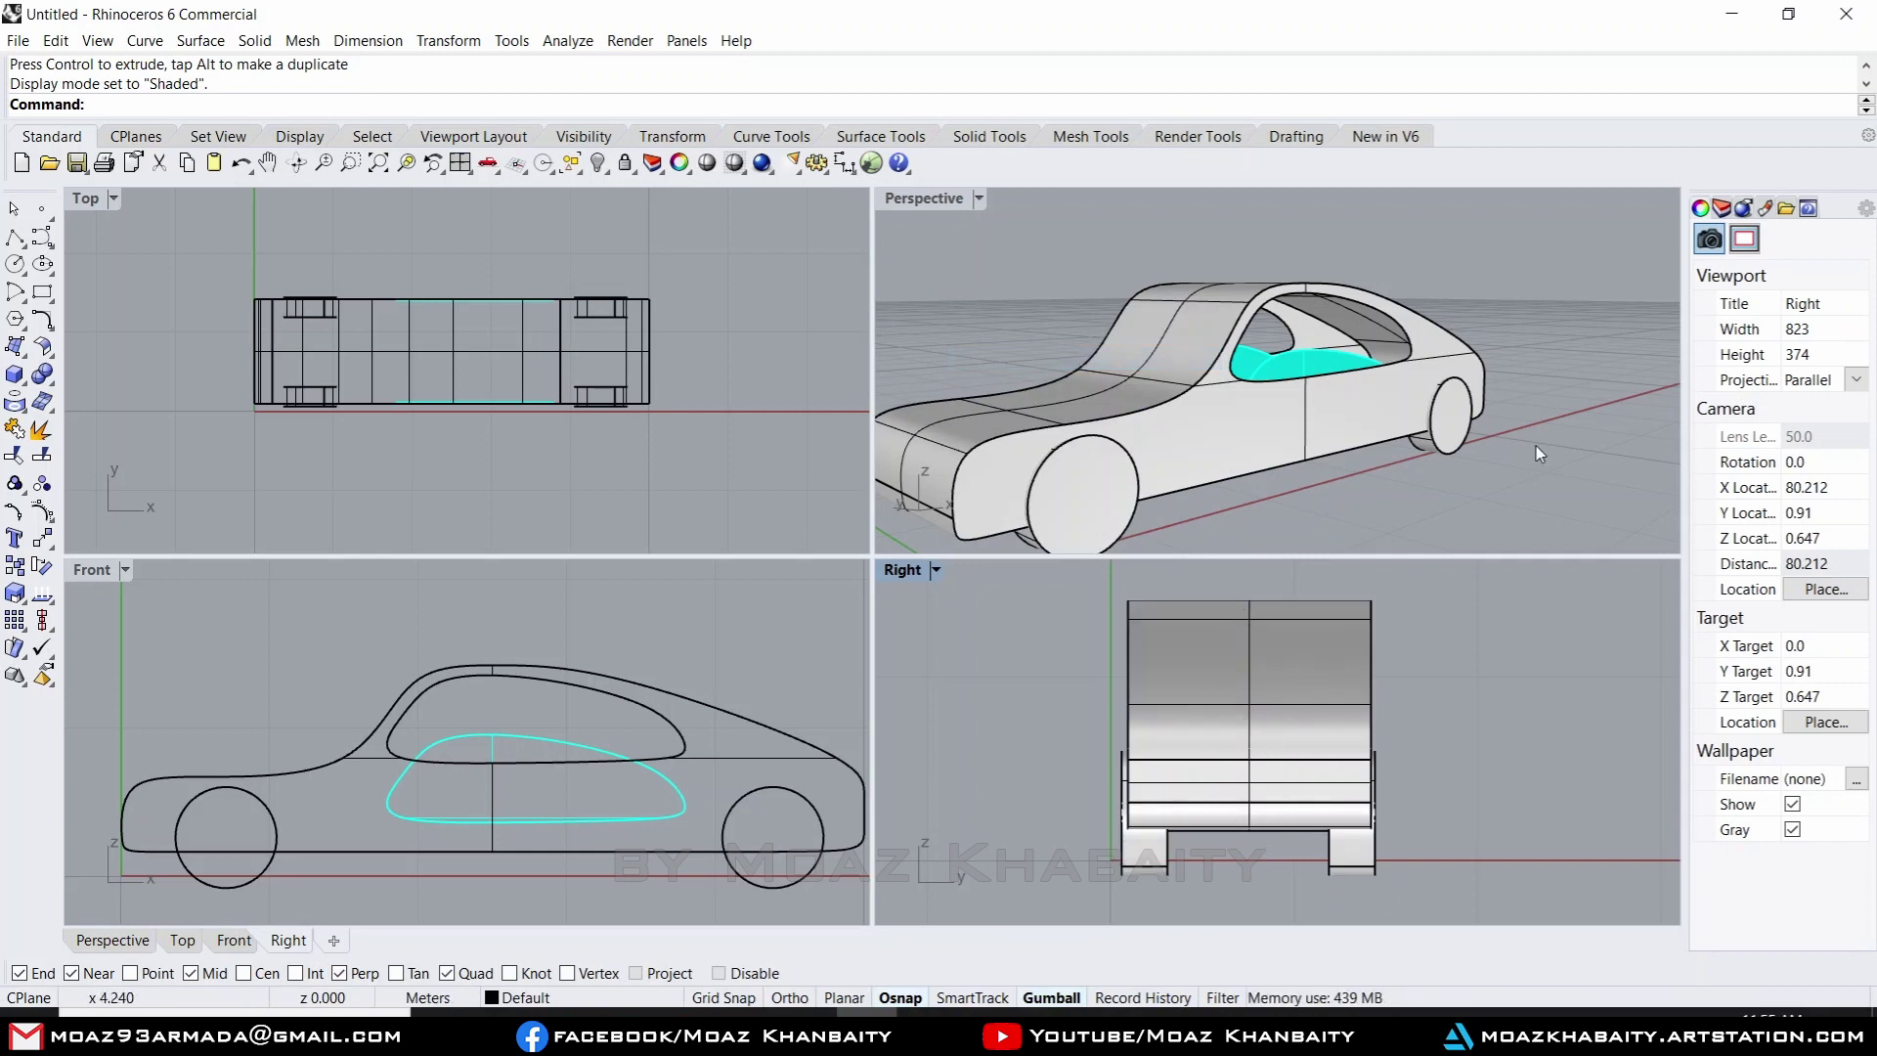
pyautogui.moveTo(1535, 446)
pyautogui.mouseDown(button='right')
pyautogui.moveTo(1283, 337)
pyautogui.moveTo(1478, 363)
pyautogui.mouseUp(button='right')
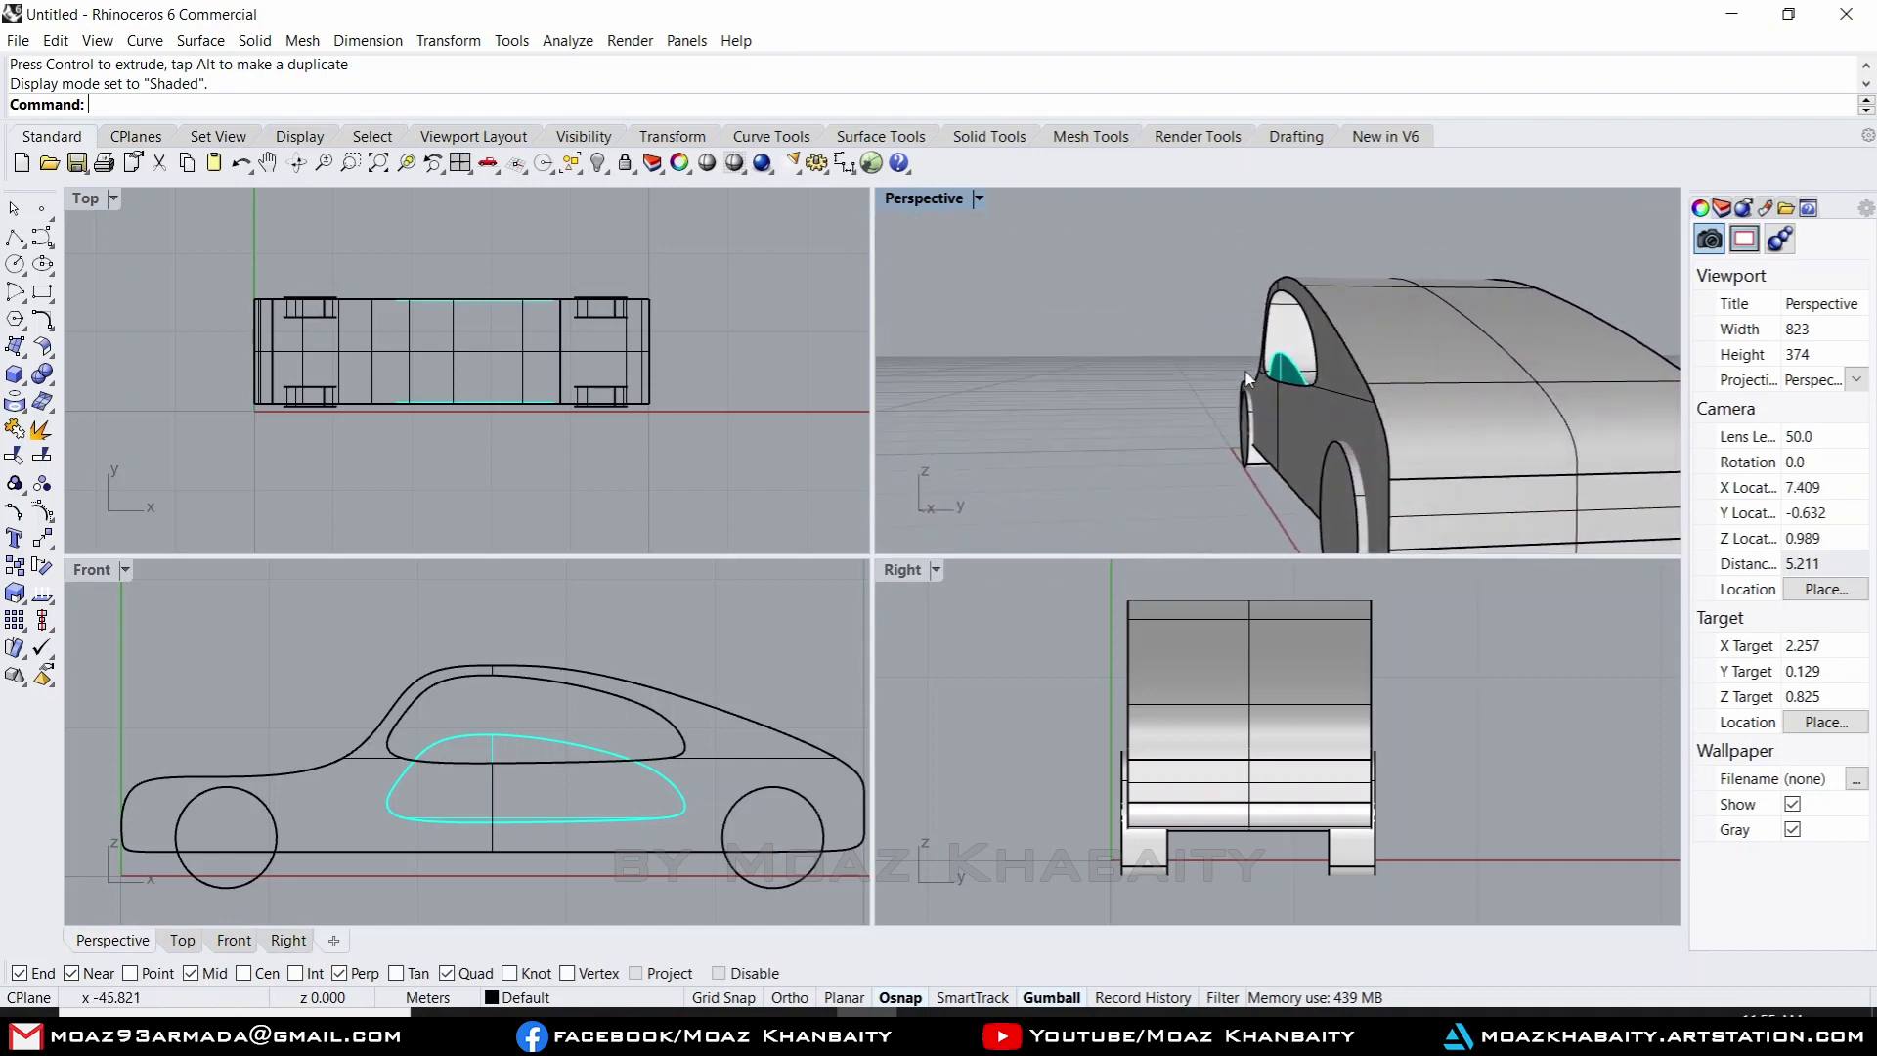
pyautogui.moveTo(1467, 362); pyautogui.dragTo(1263, 442, button='right')
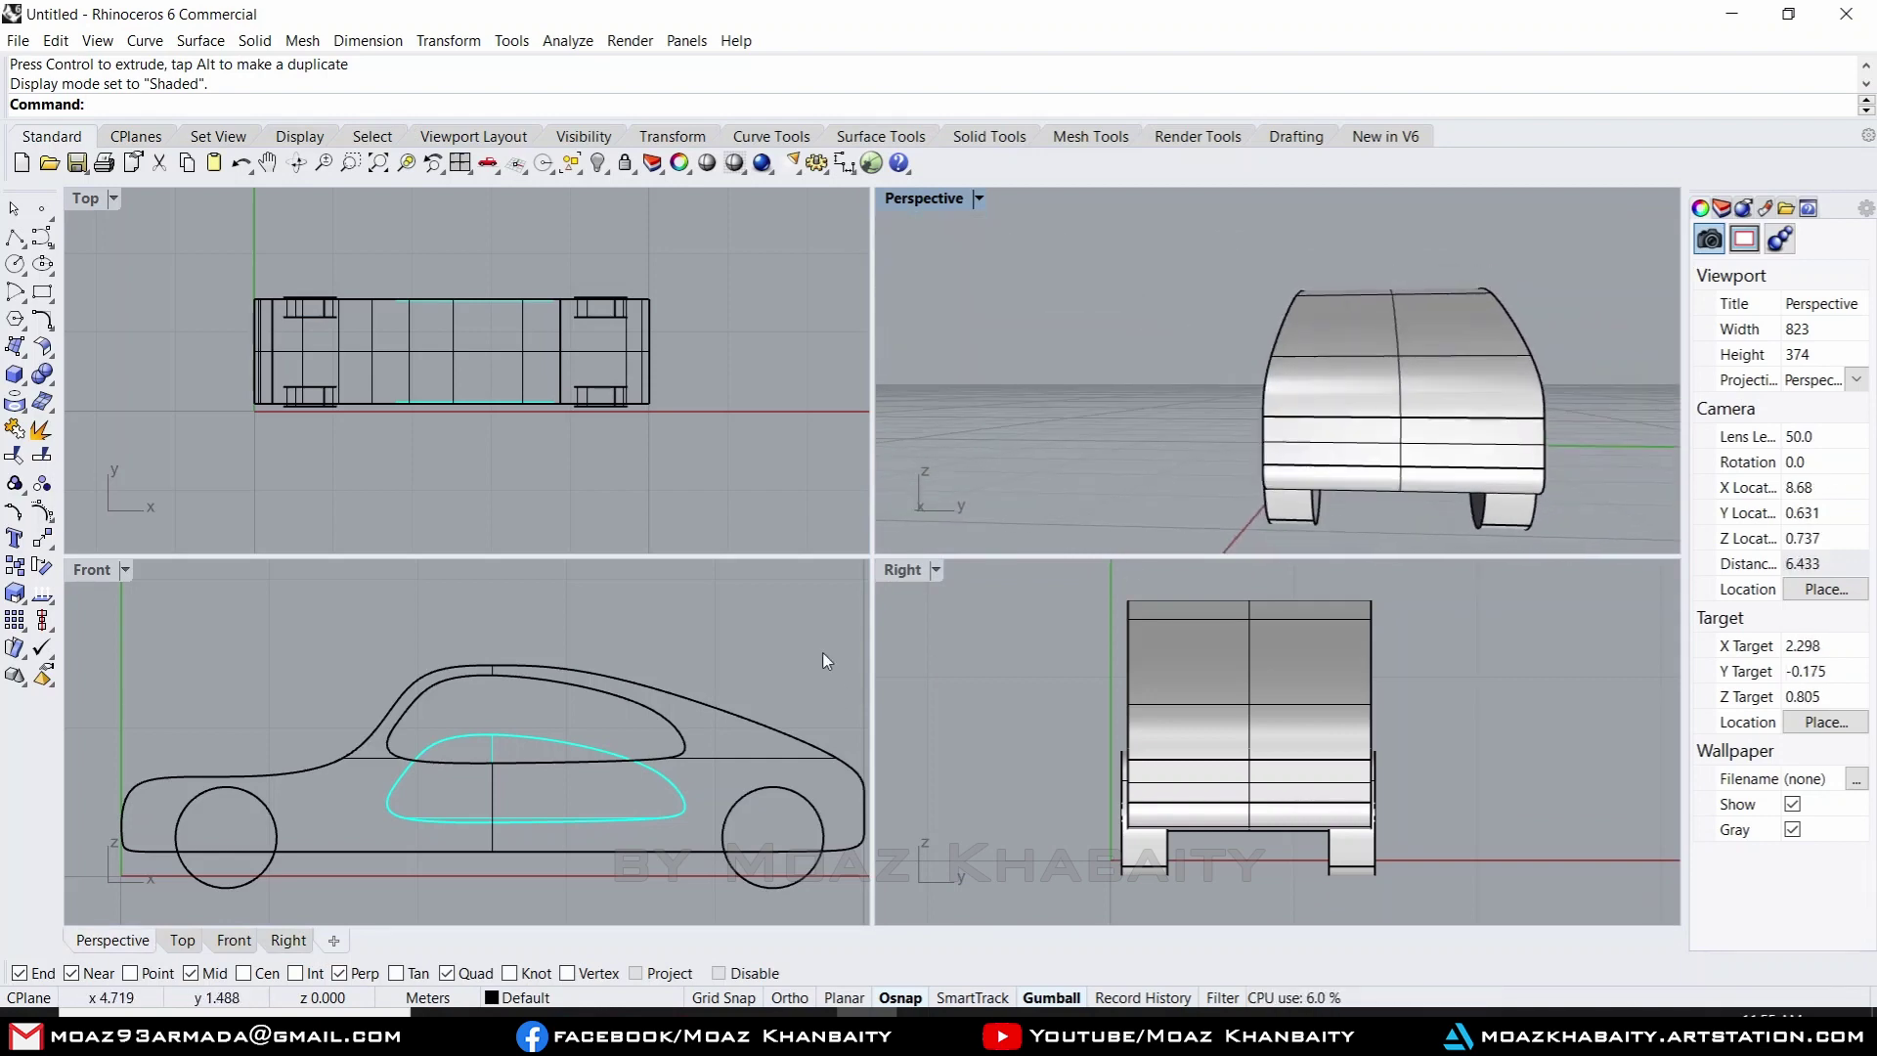
# - Set the Right viewport to the Left view and maximize it
pyautogui.click(936, 572)
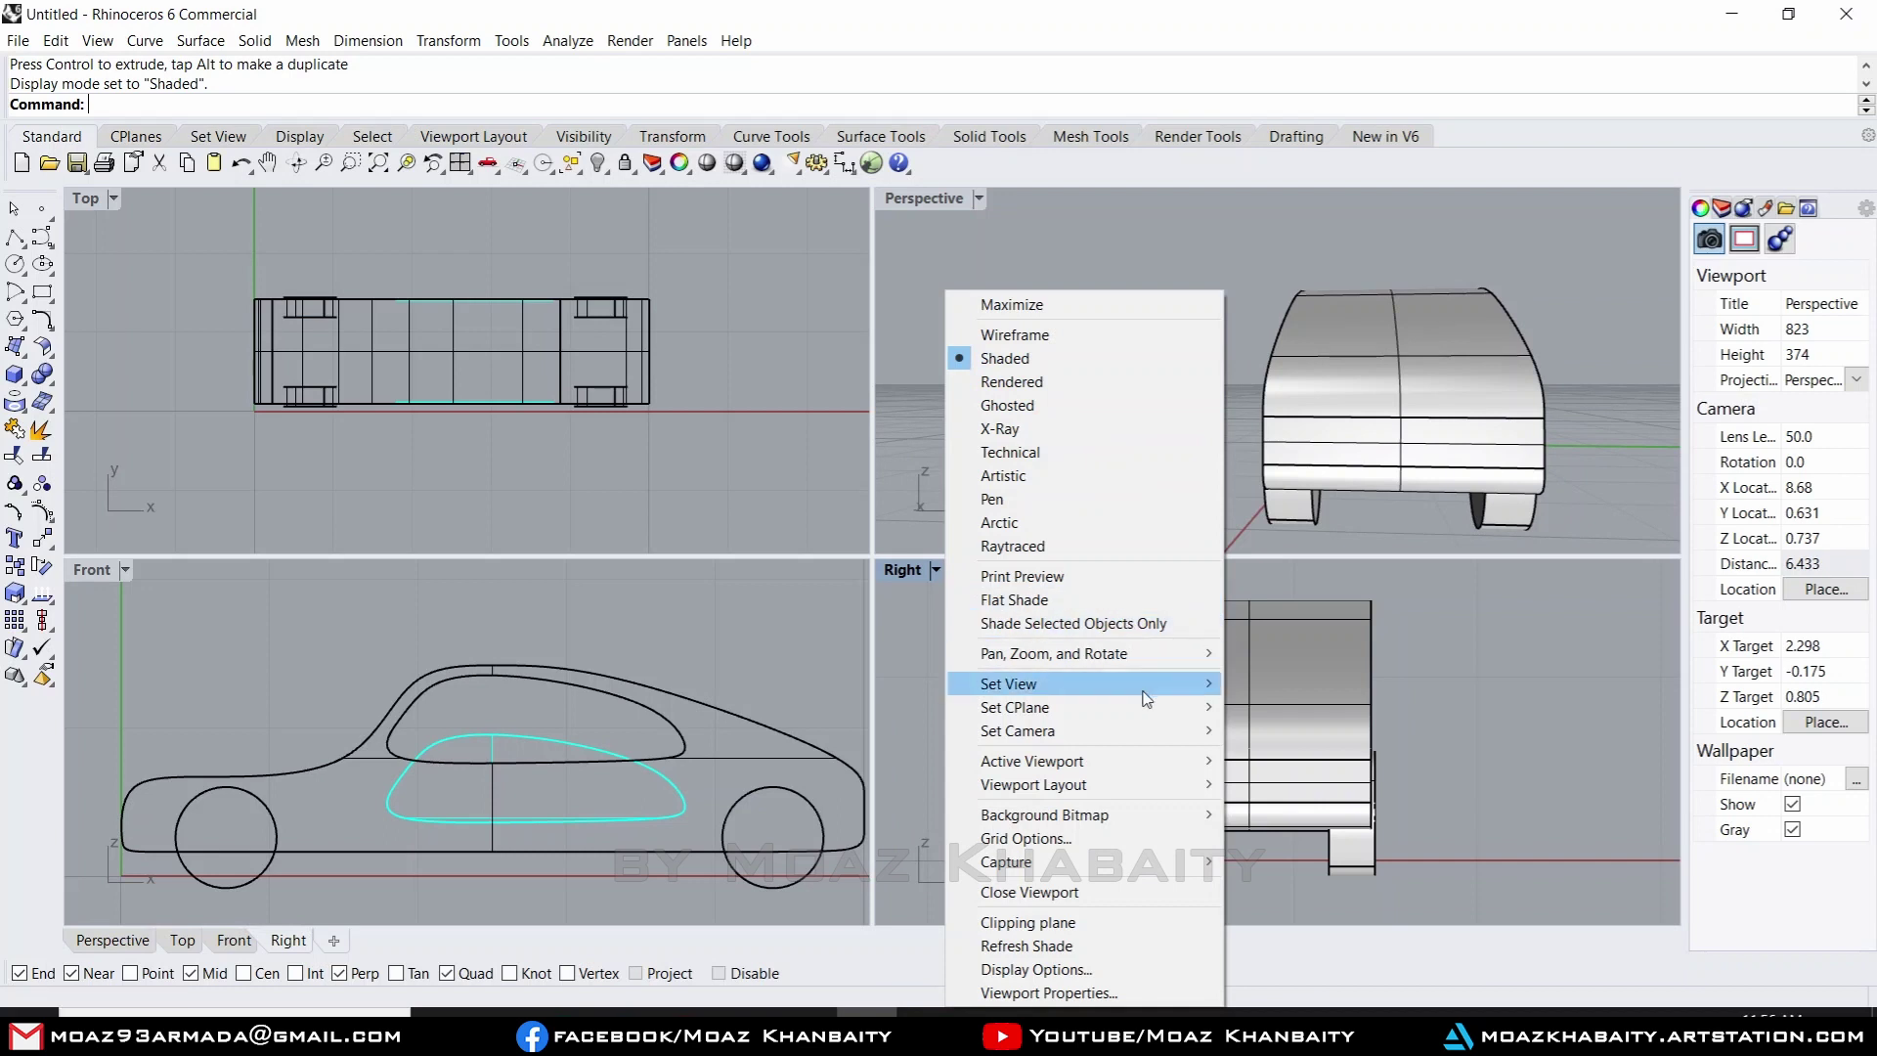
pyautogui.moveTo(1026, 683)
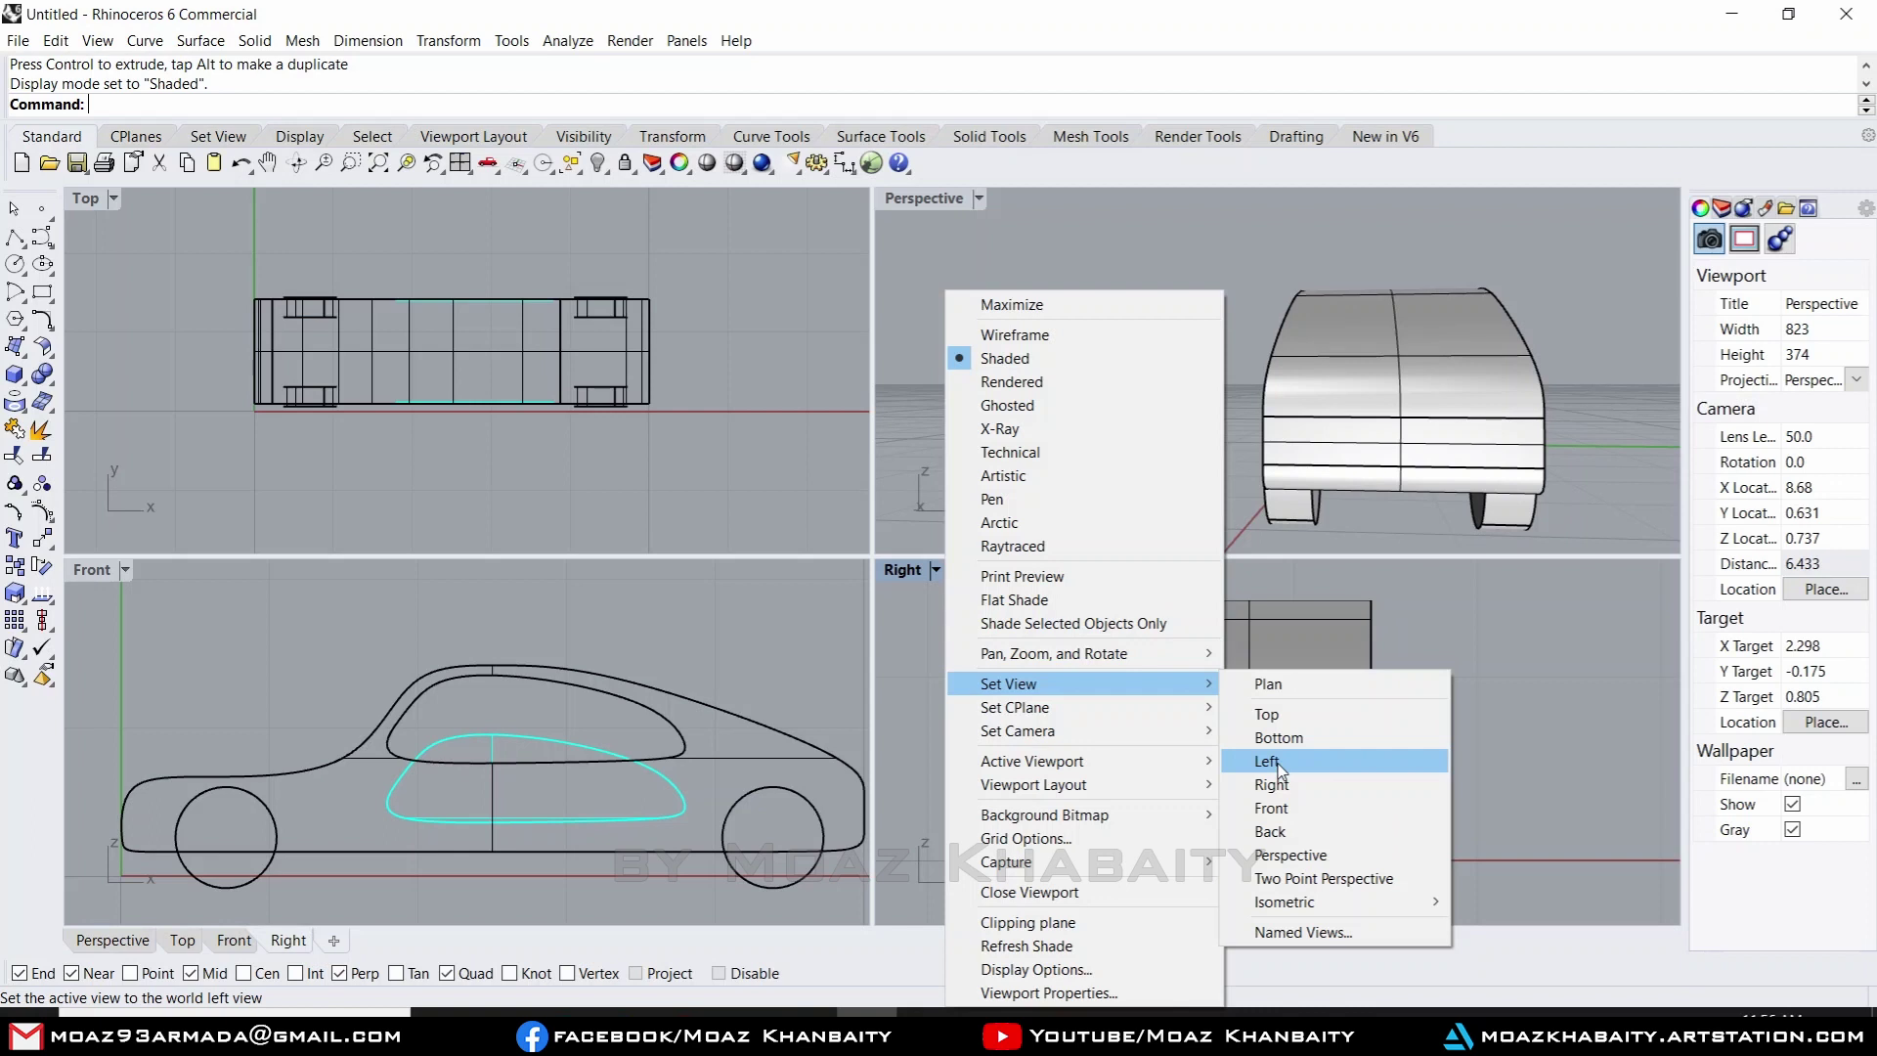
pyautogui.click(1281, 762)
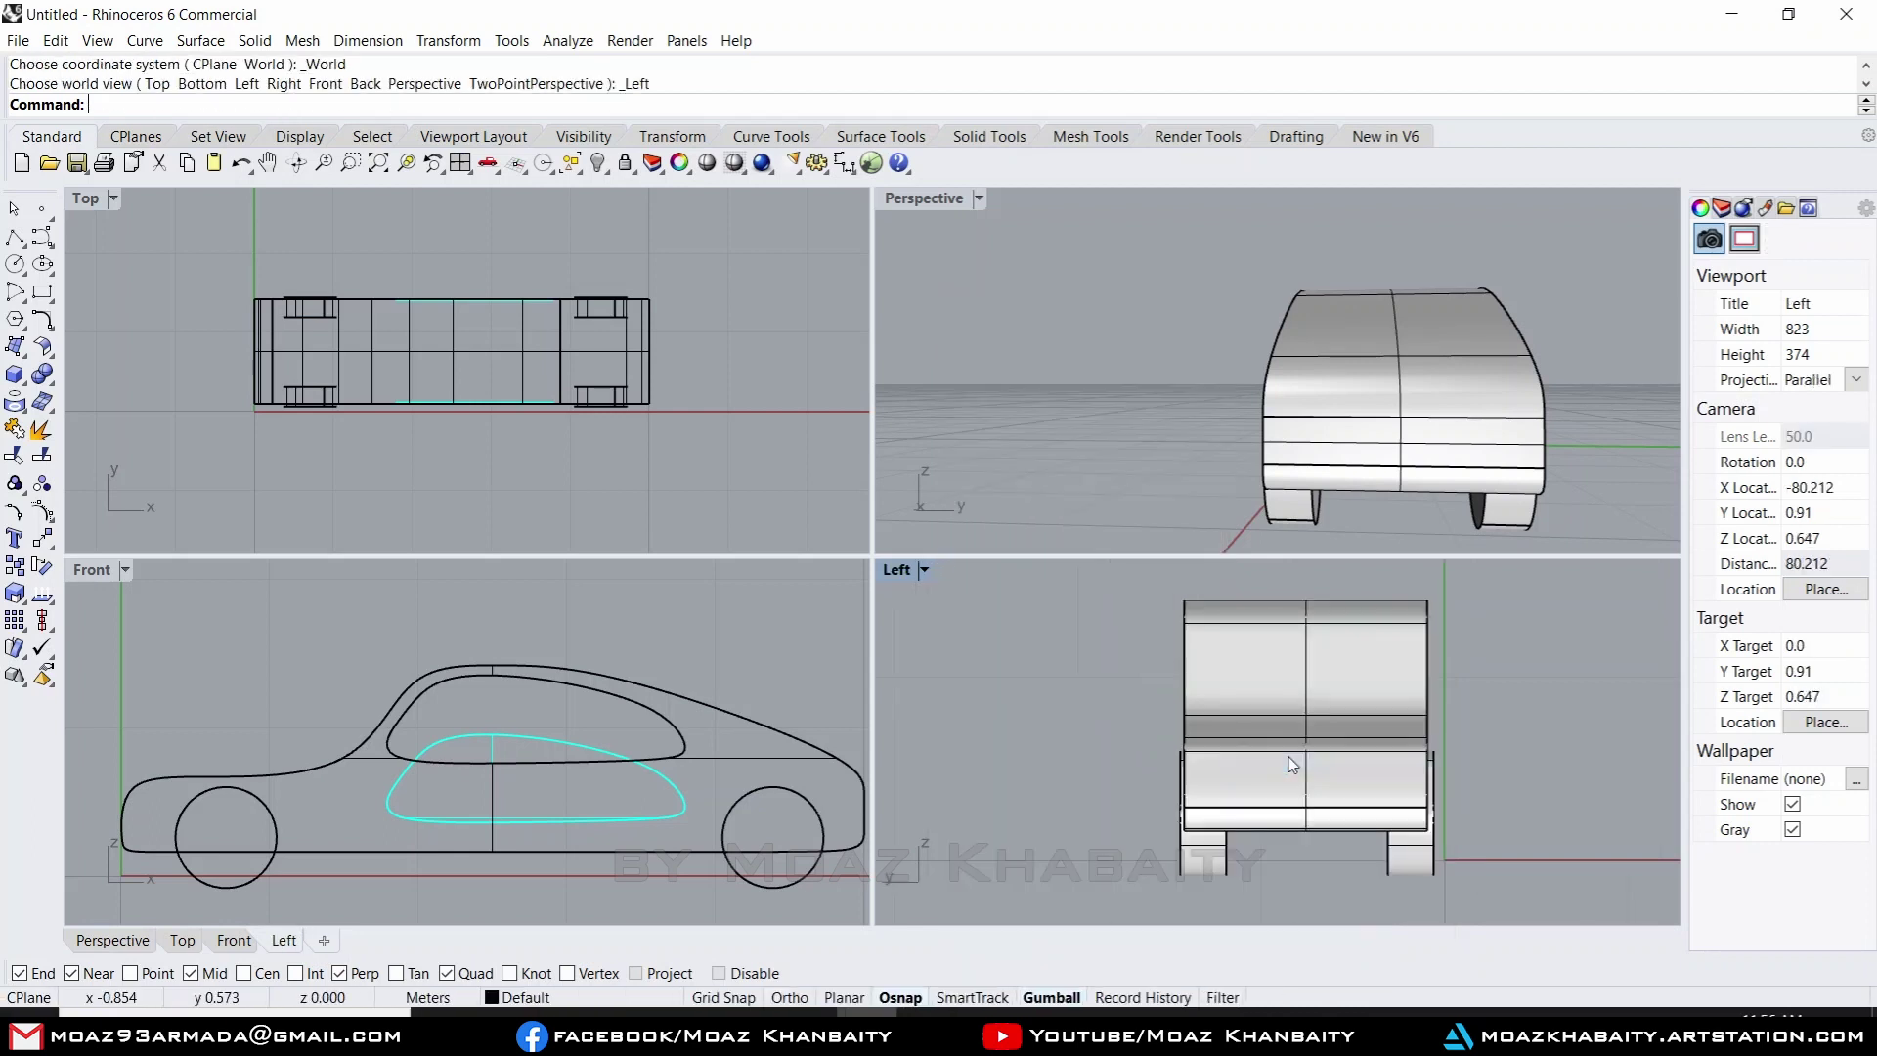
pyautogui.moveTo(1433, 497)
pyautogui.mouseDown(button='right')
pyautogui.moveTo(1093, 427)
pyautogui.moveTo(1234, 717)
pyautogui.mouseUp(button='right')
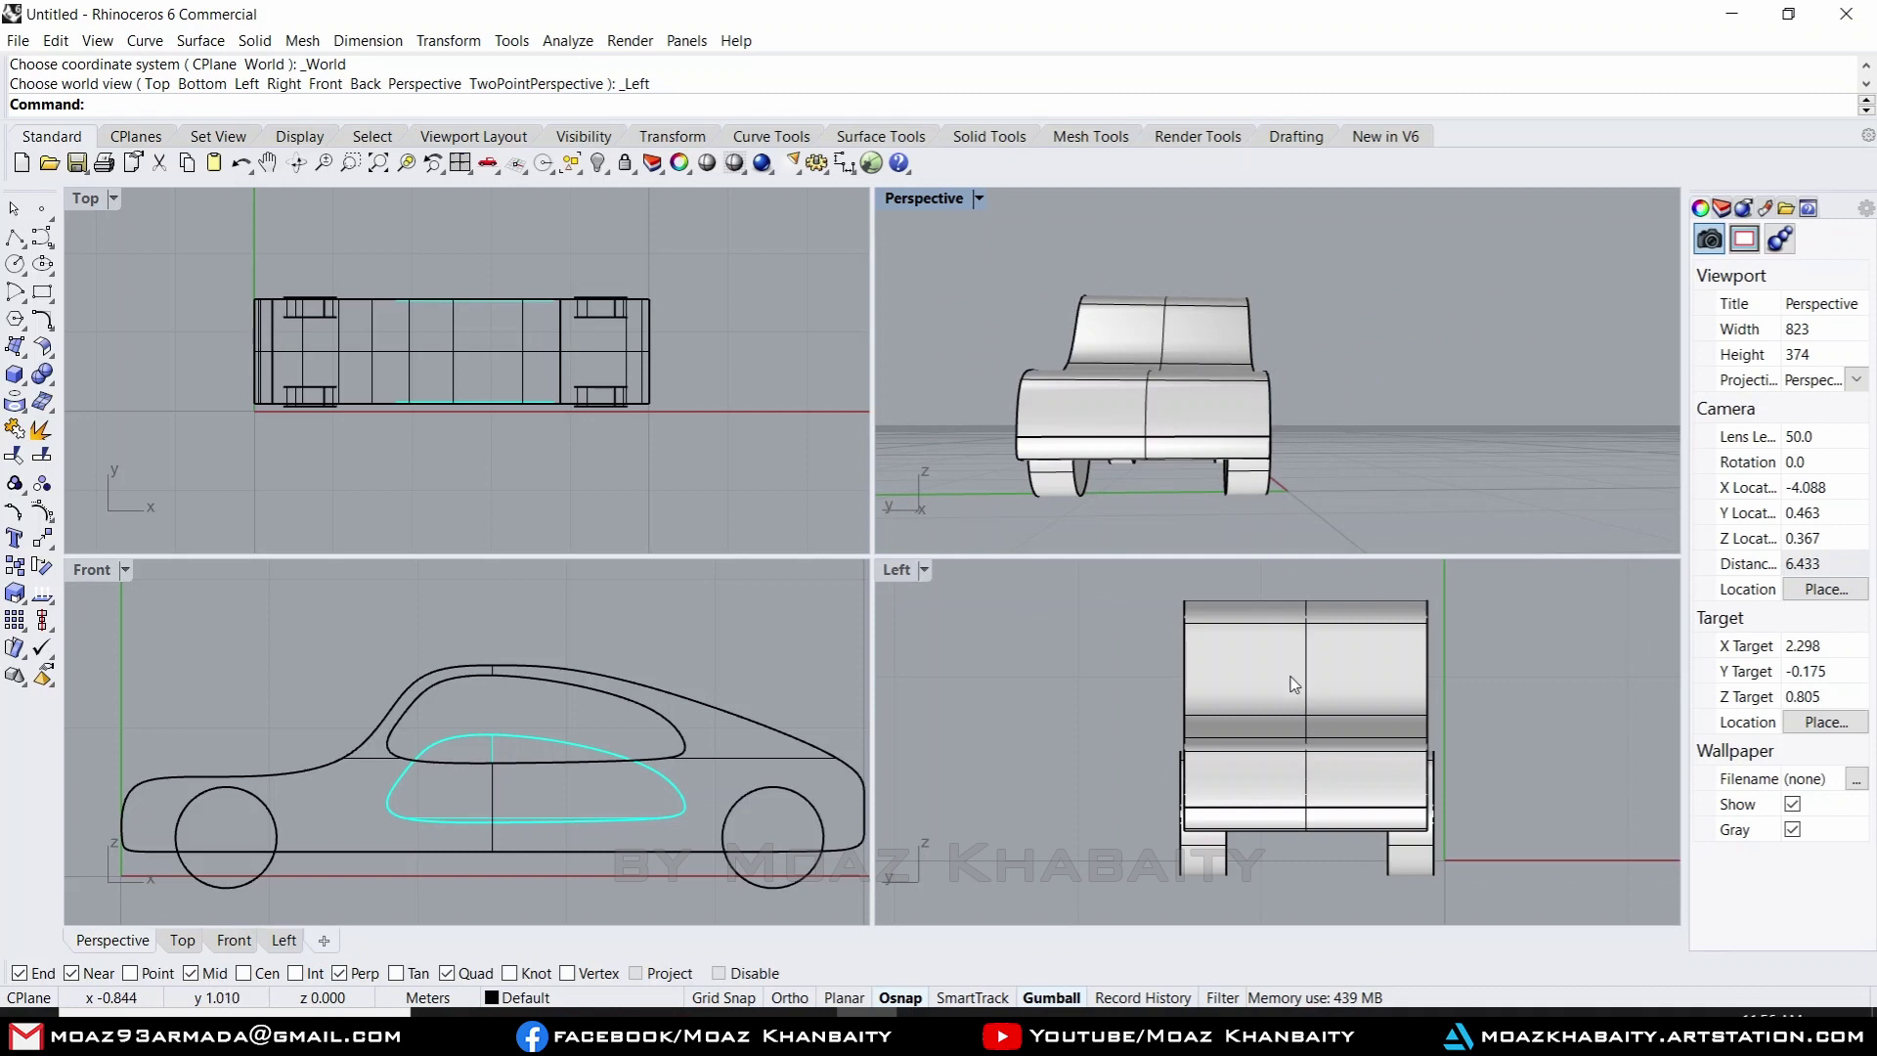
pyautogui.moveTo(1342, 536); pyautogui.dragTo(1324, 454, button='right')
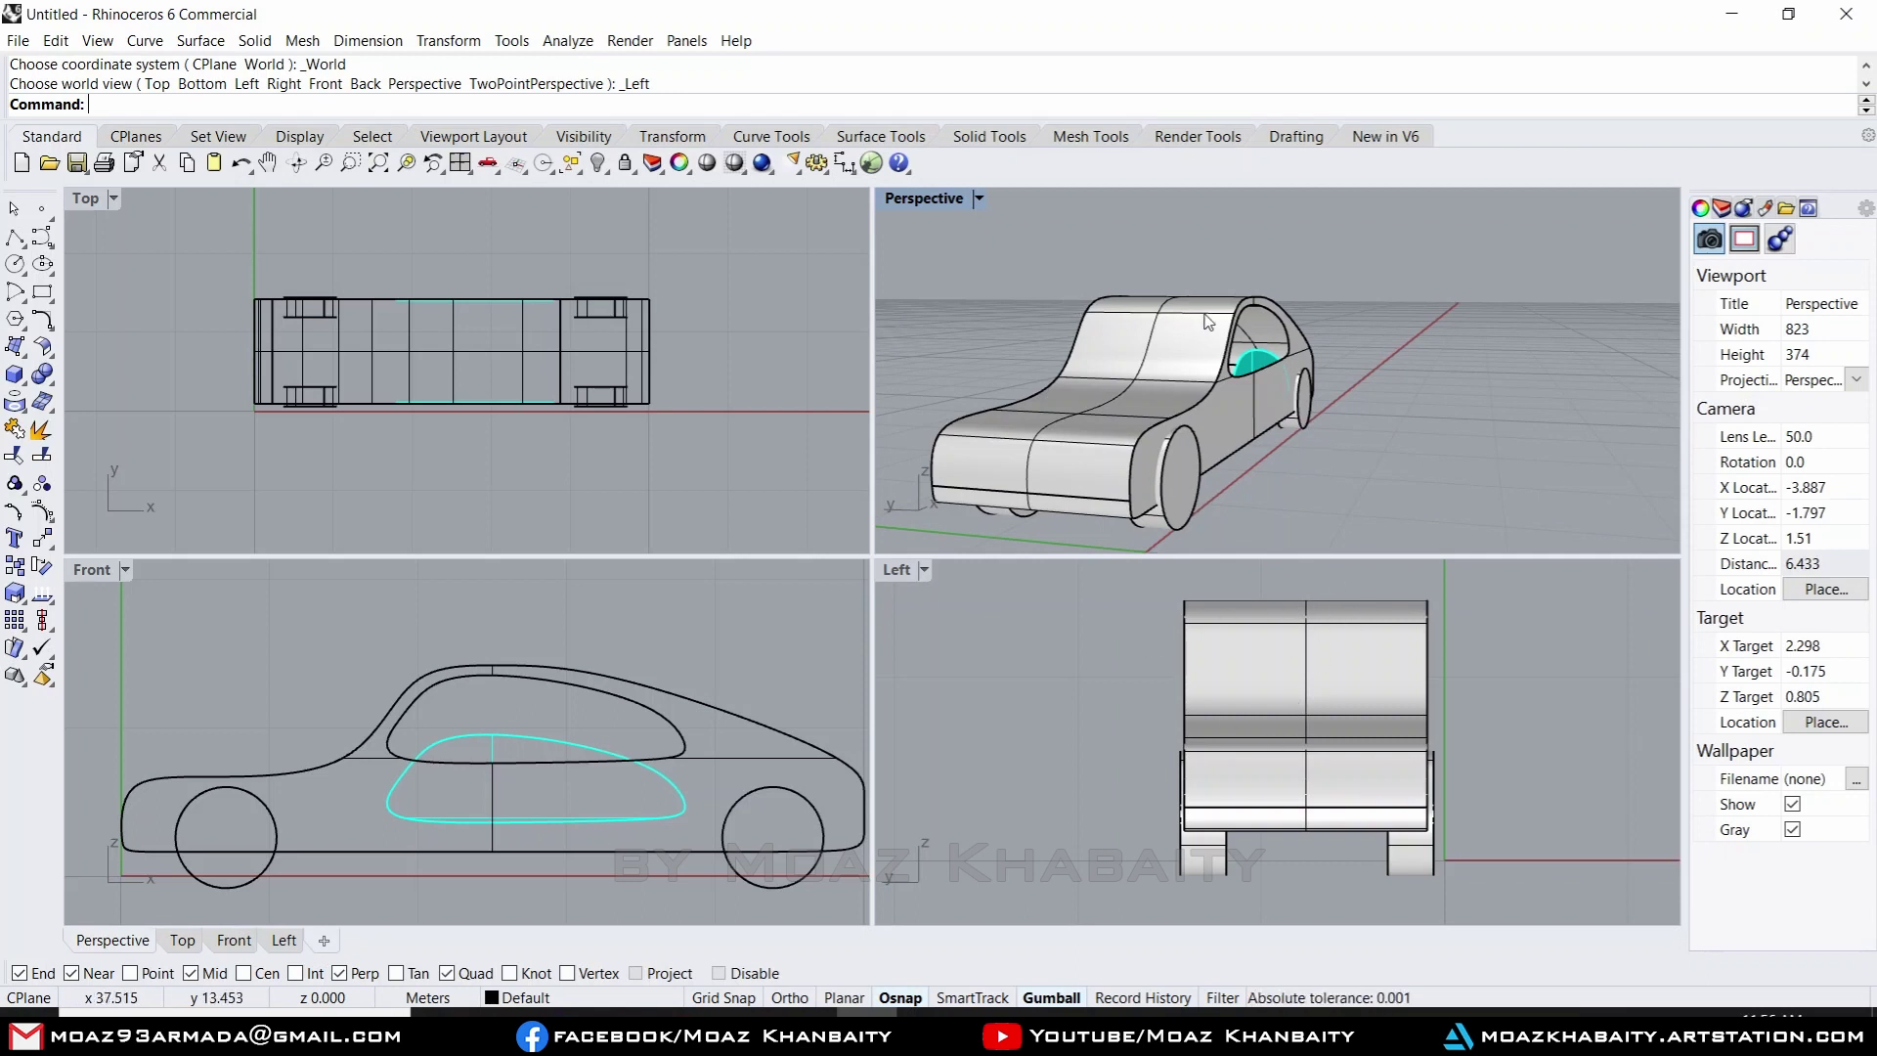
pyautogui.doubleClick(896, 573)
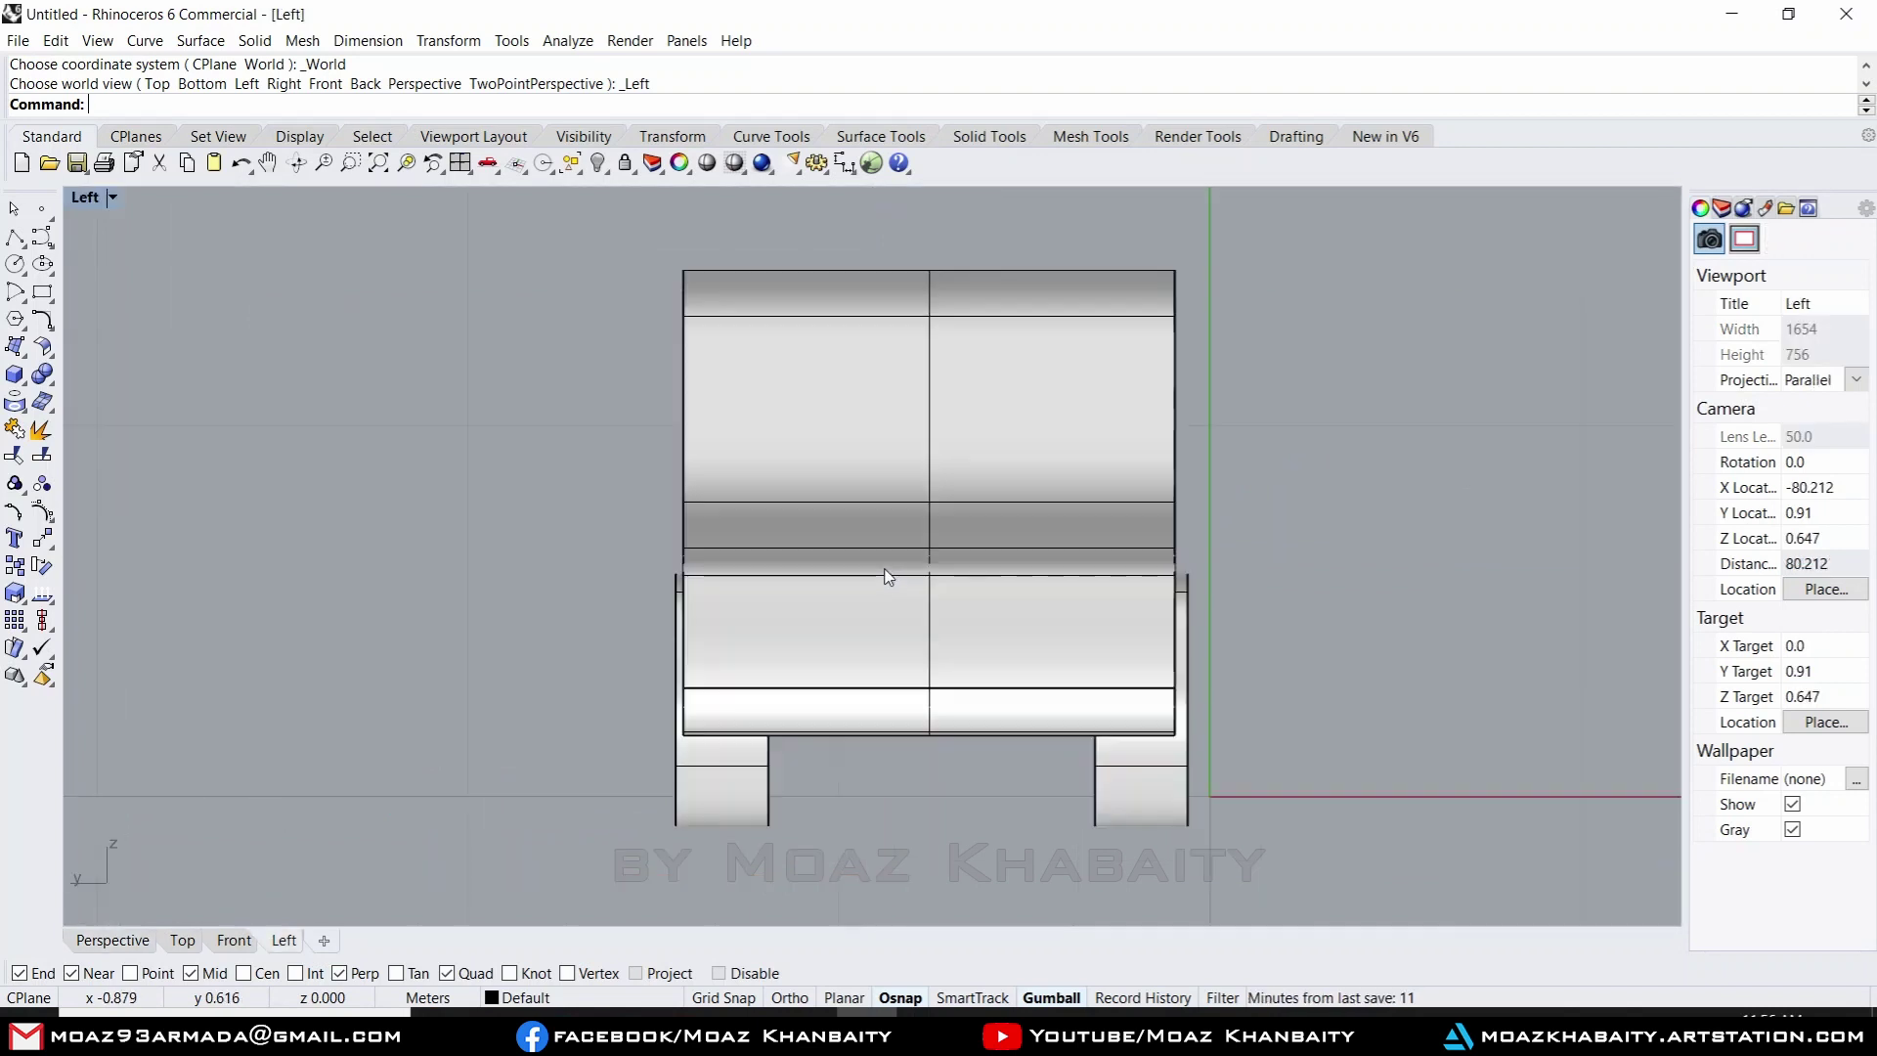
# - Draw a two-corner rectangle across the car's upper body in the Left view, then restore four views
pyautogui.click(42, 291)
pyautogui.scroll(1, 639, 197)
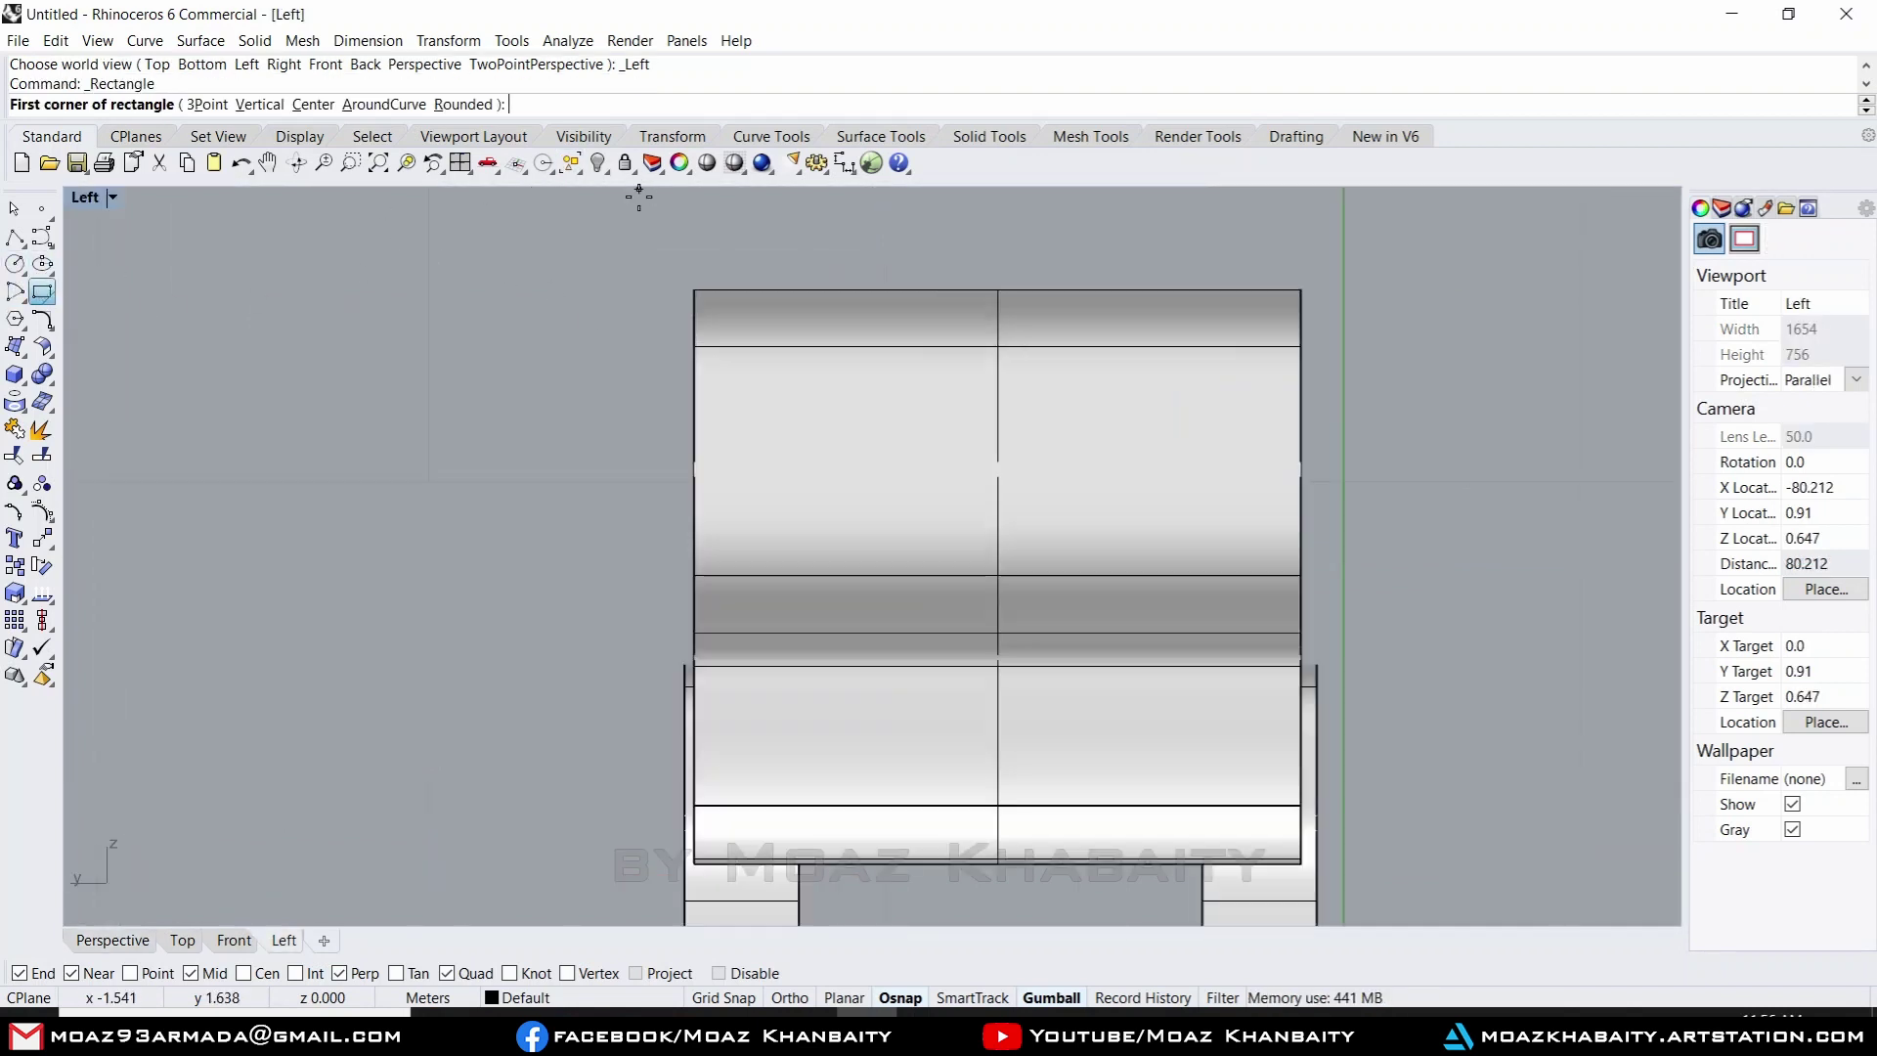
pyautogui.scroll(1, 748, 278)
pyautogui.scroll(1, 755, 293)
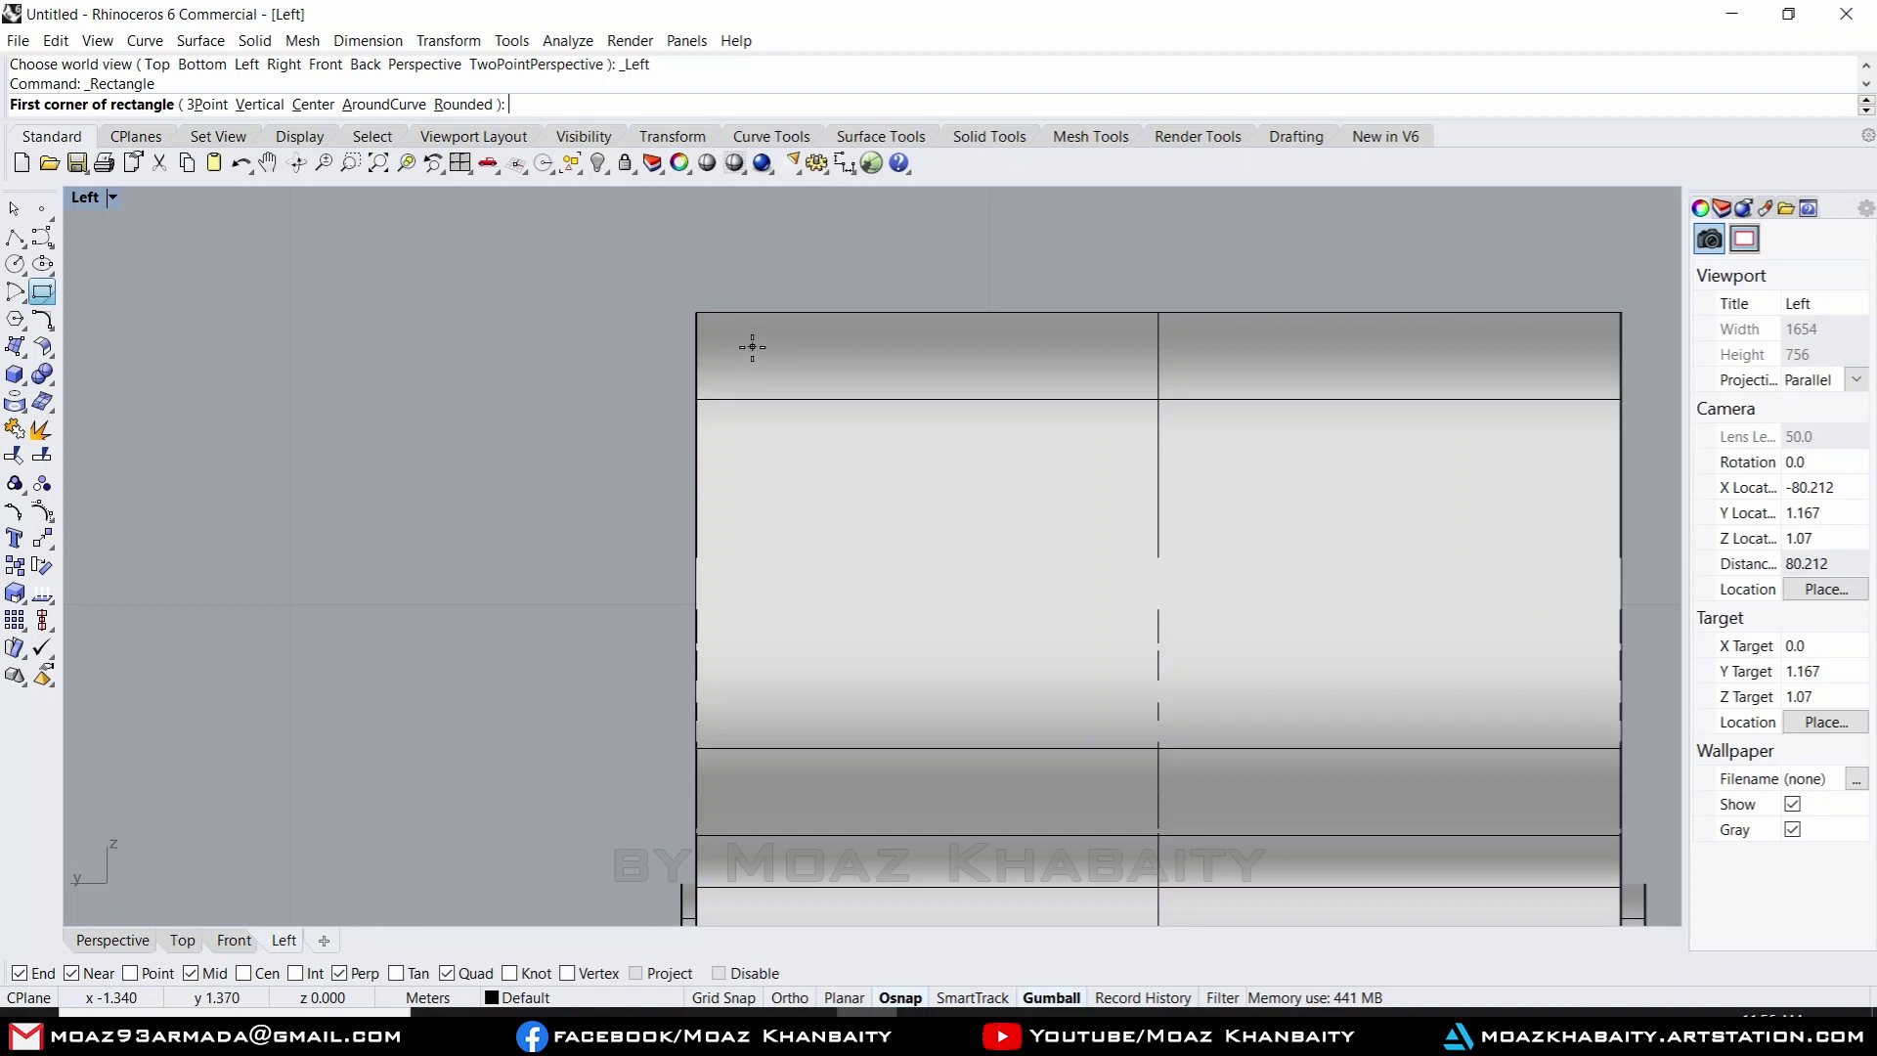
pyautogui.click(753, 352)
pyautogui.scroll(-2, 754, 352)
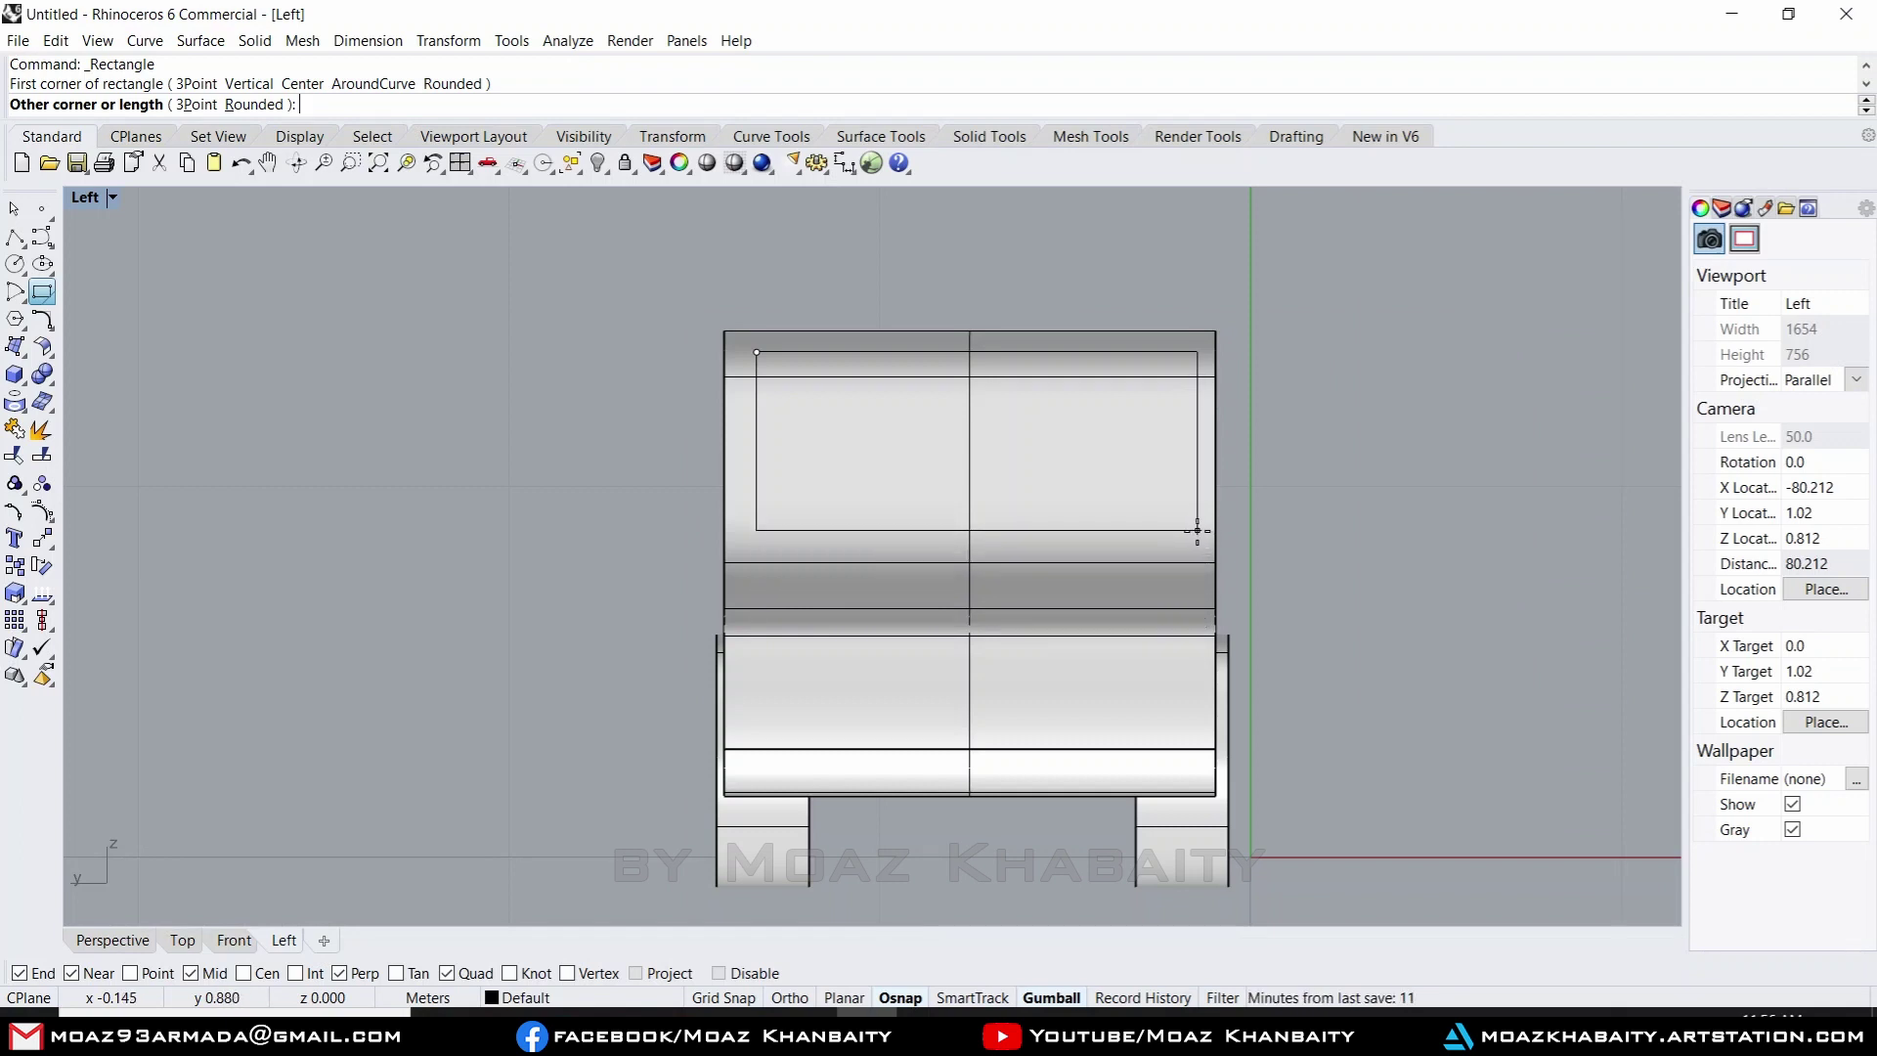
pyautogui.click(1189, 531)
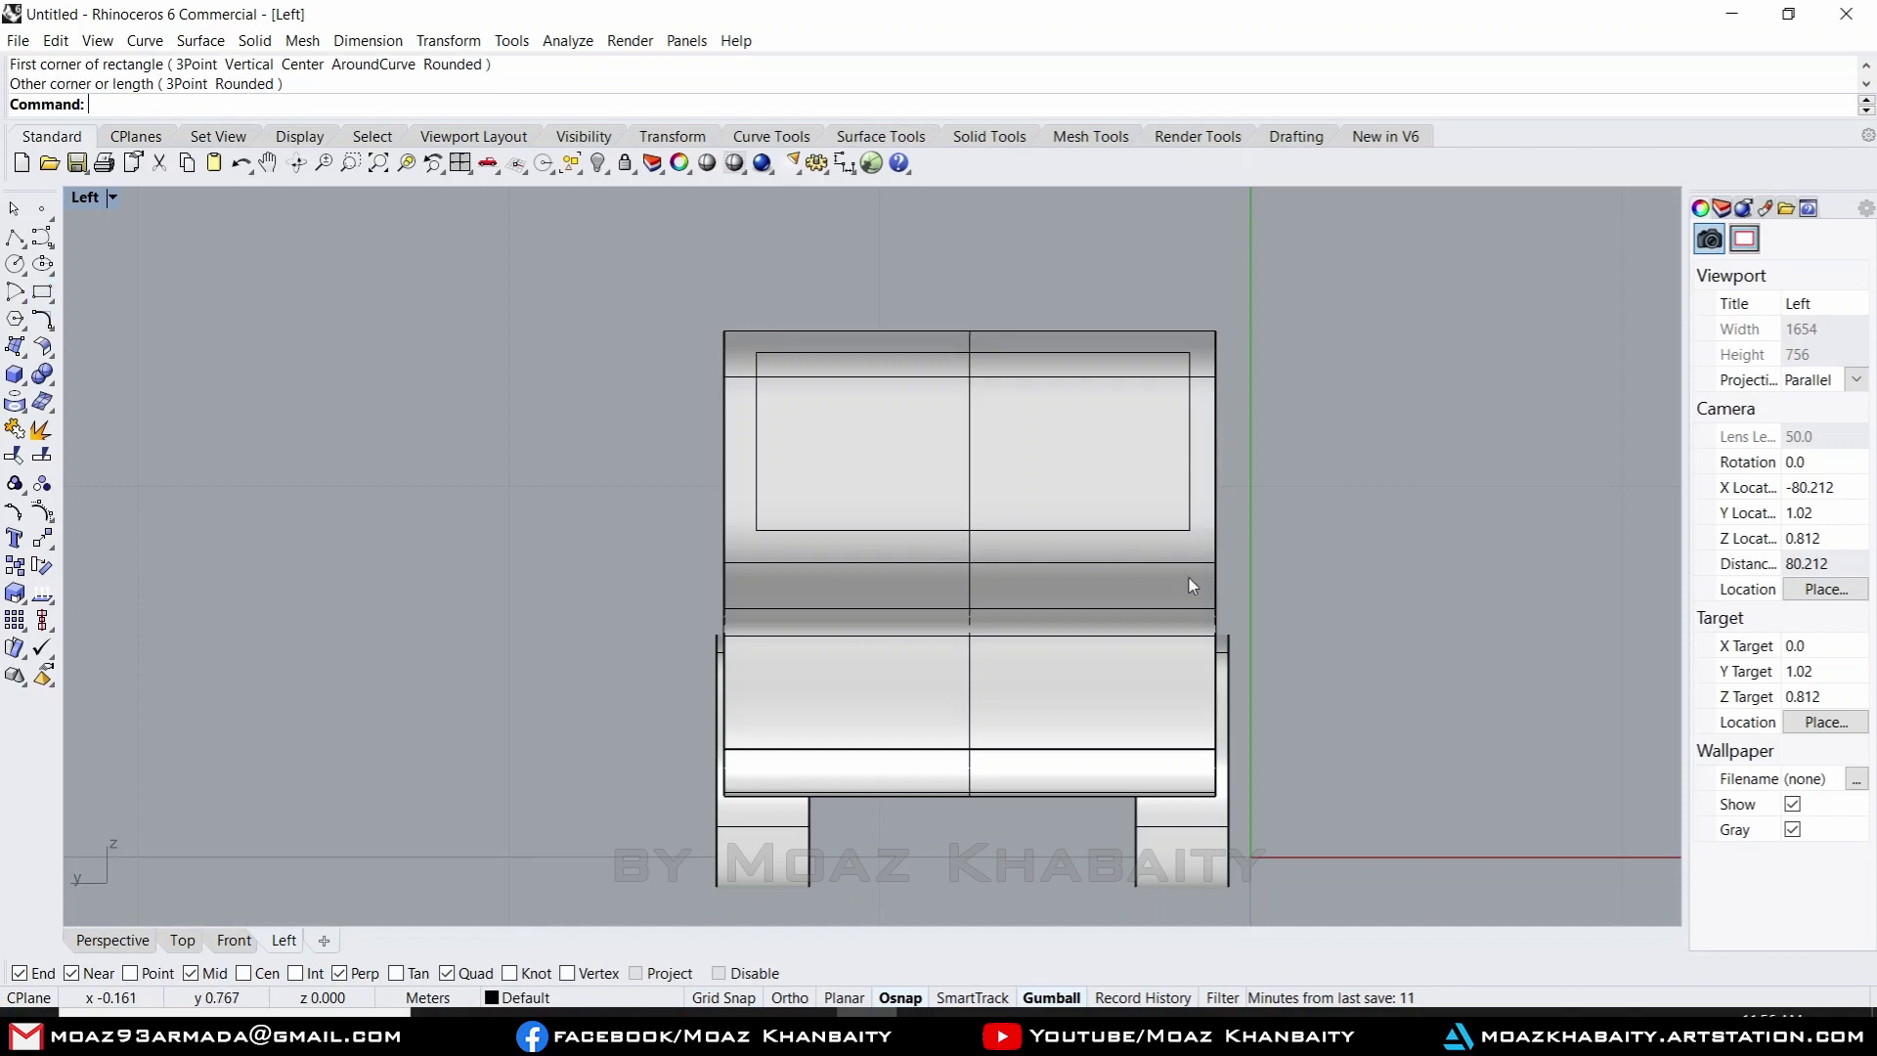
pyautogui.doubleClick(94, 196)
pyautogui.moveTo(1035, 266); pyautogui.dragTo(1077, 358, button='right')
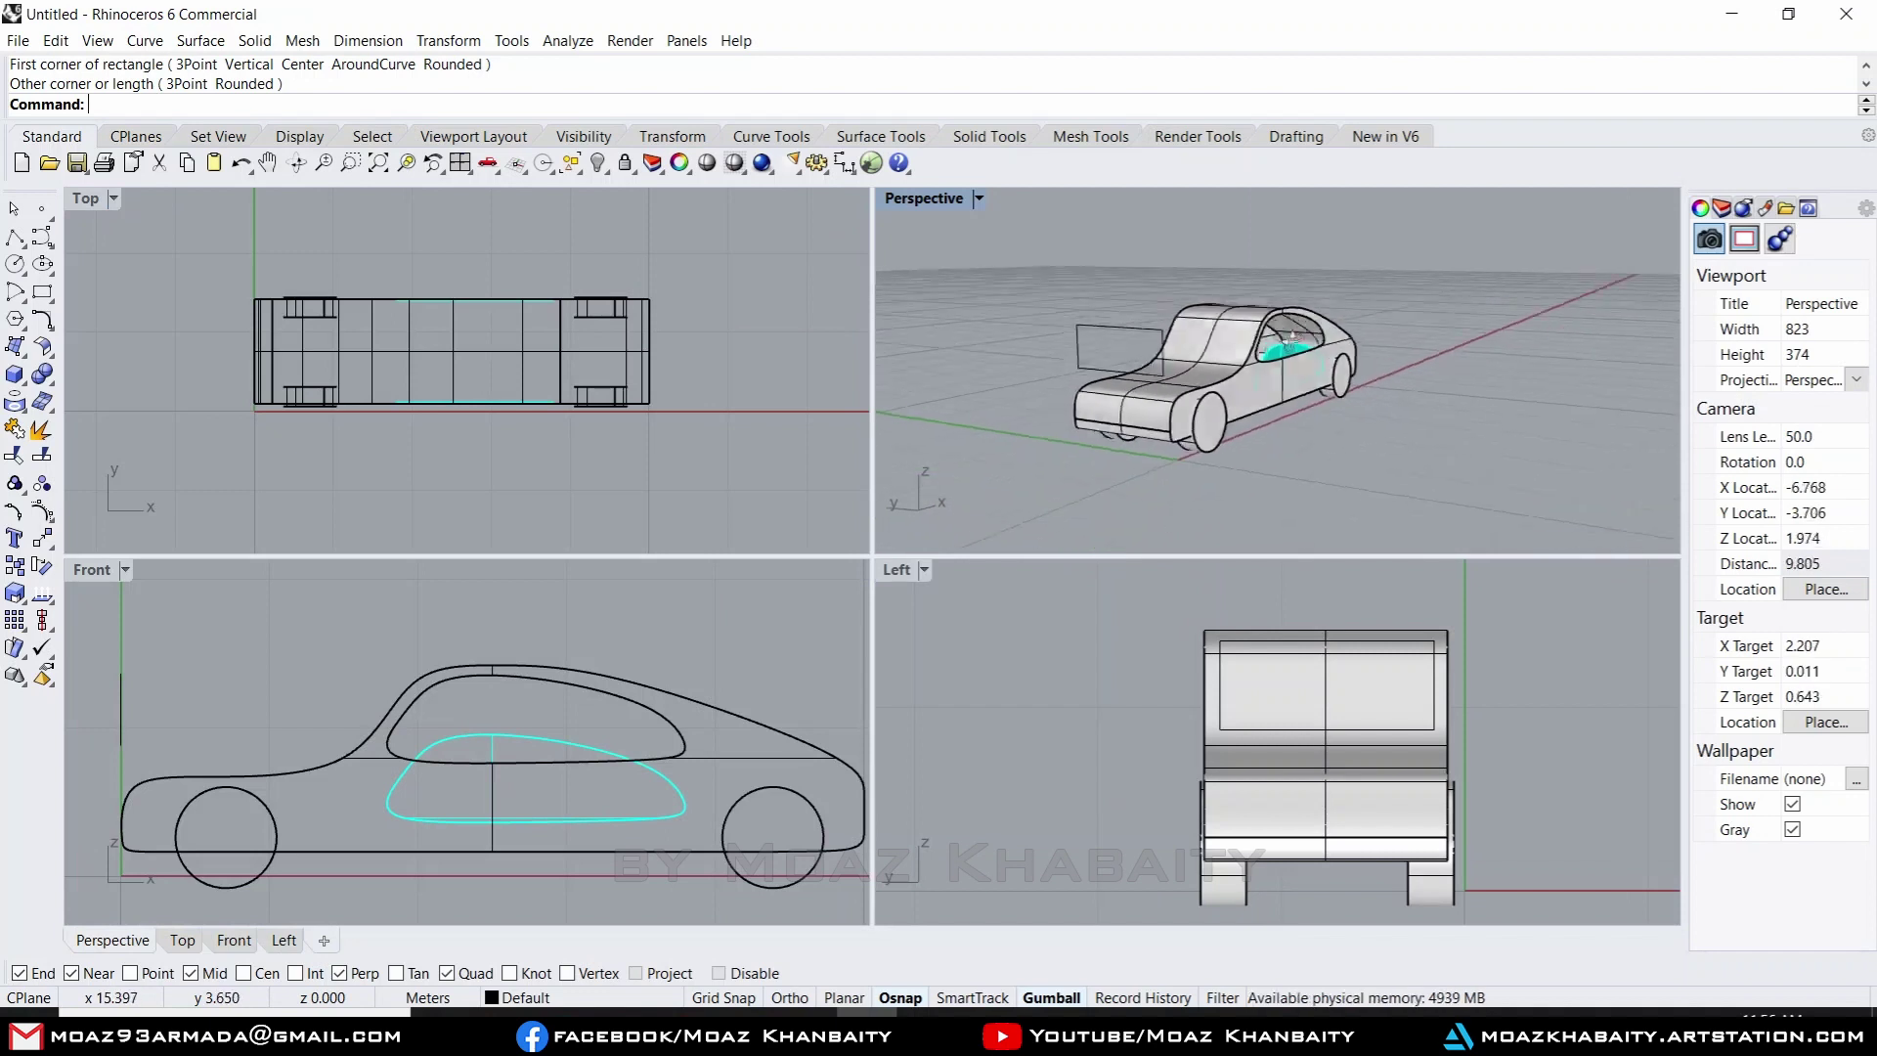
# - Split the car body using the rectangle as the cutting object
pyautogui.click(1259, 313)
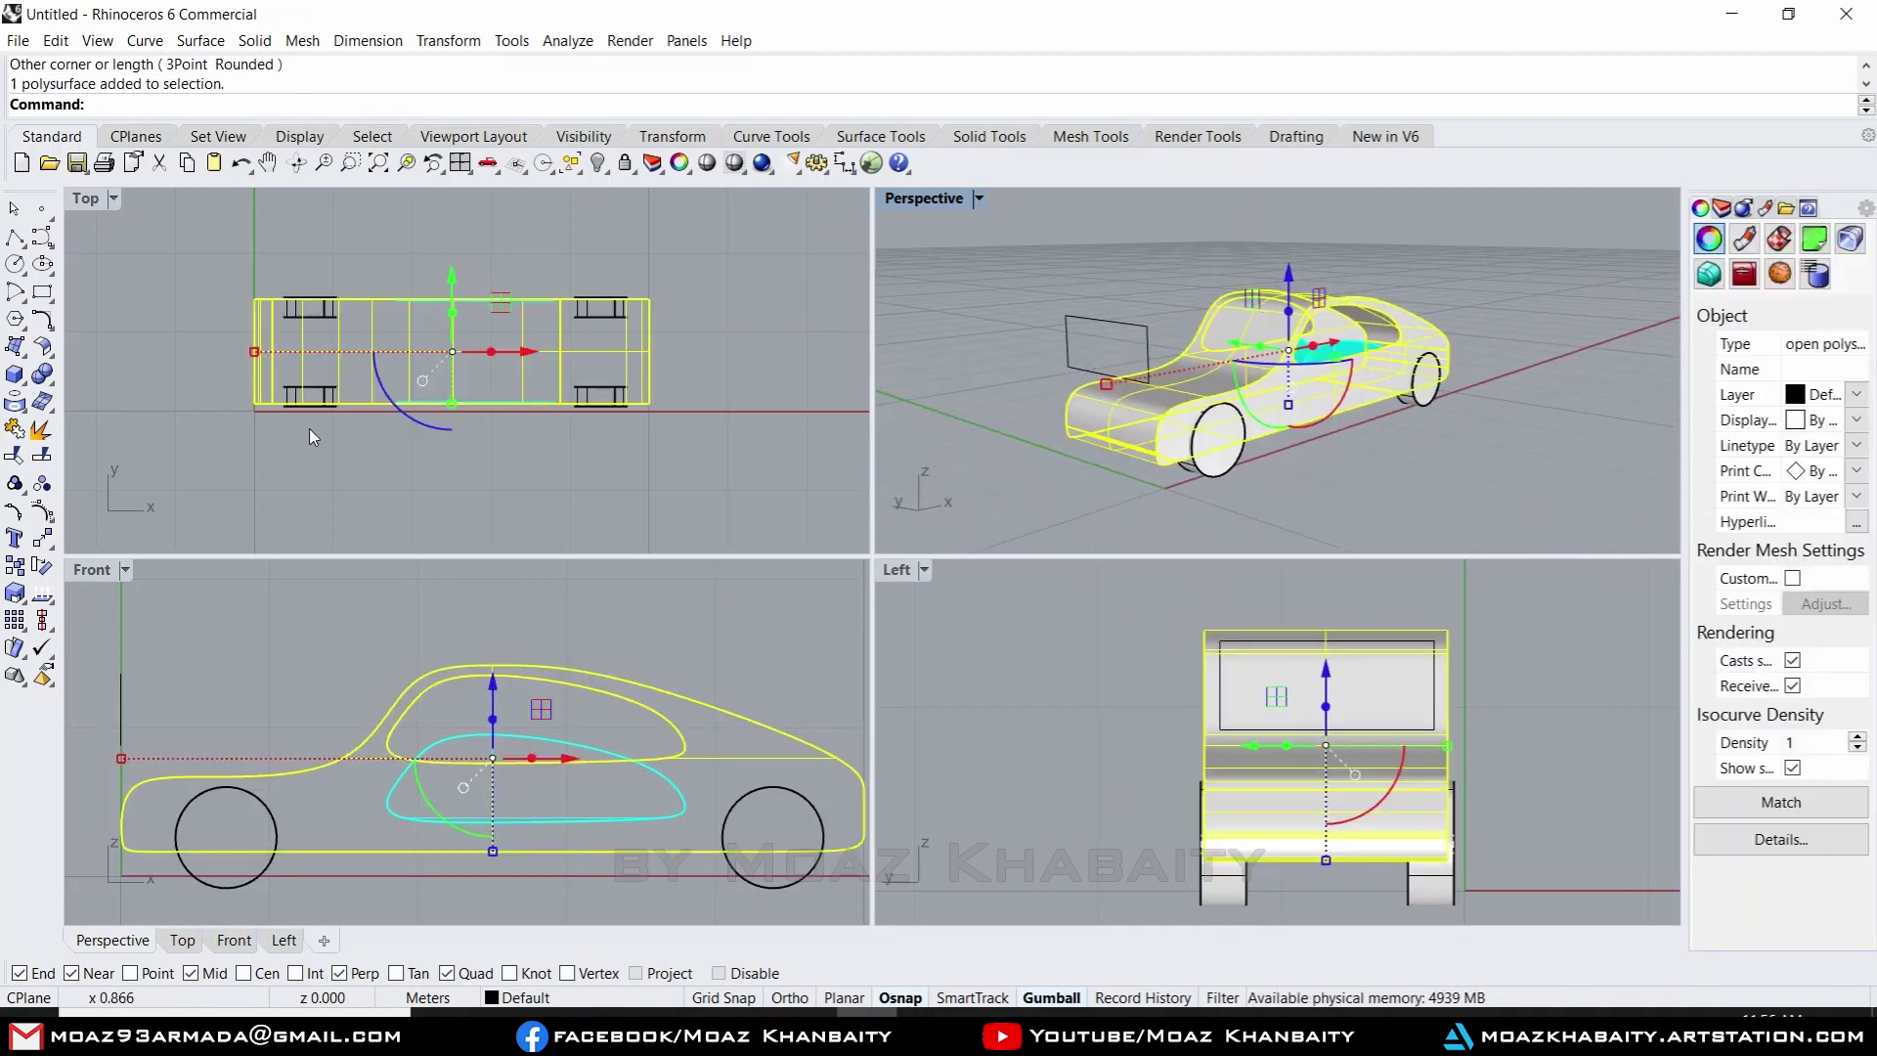
pyautogui.click(42, 457)
pyautogui.click(1126, 326)
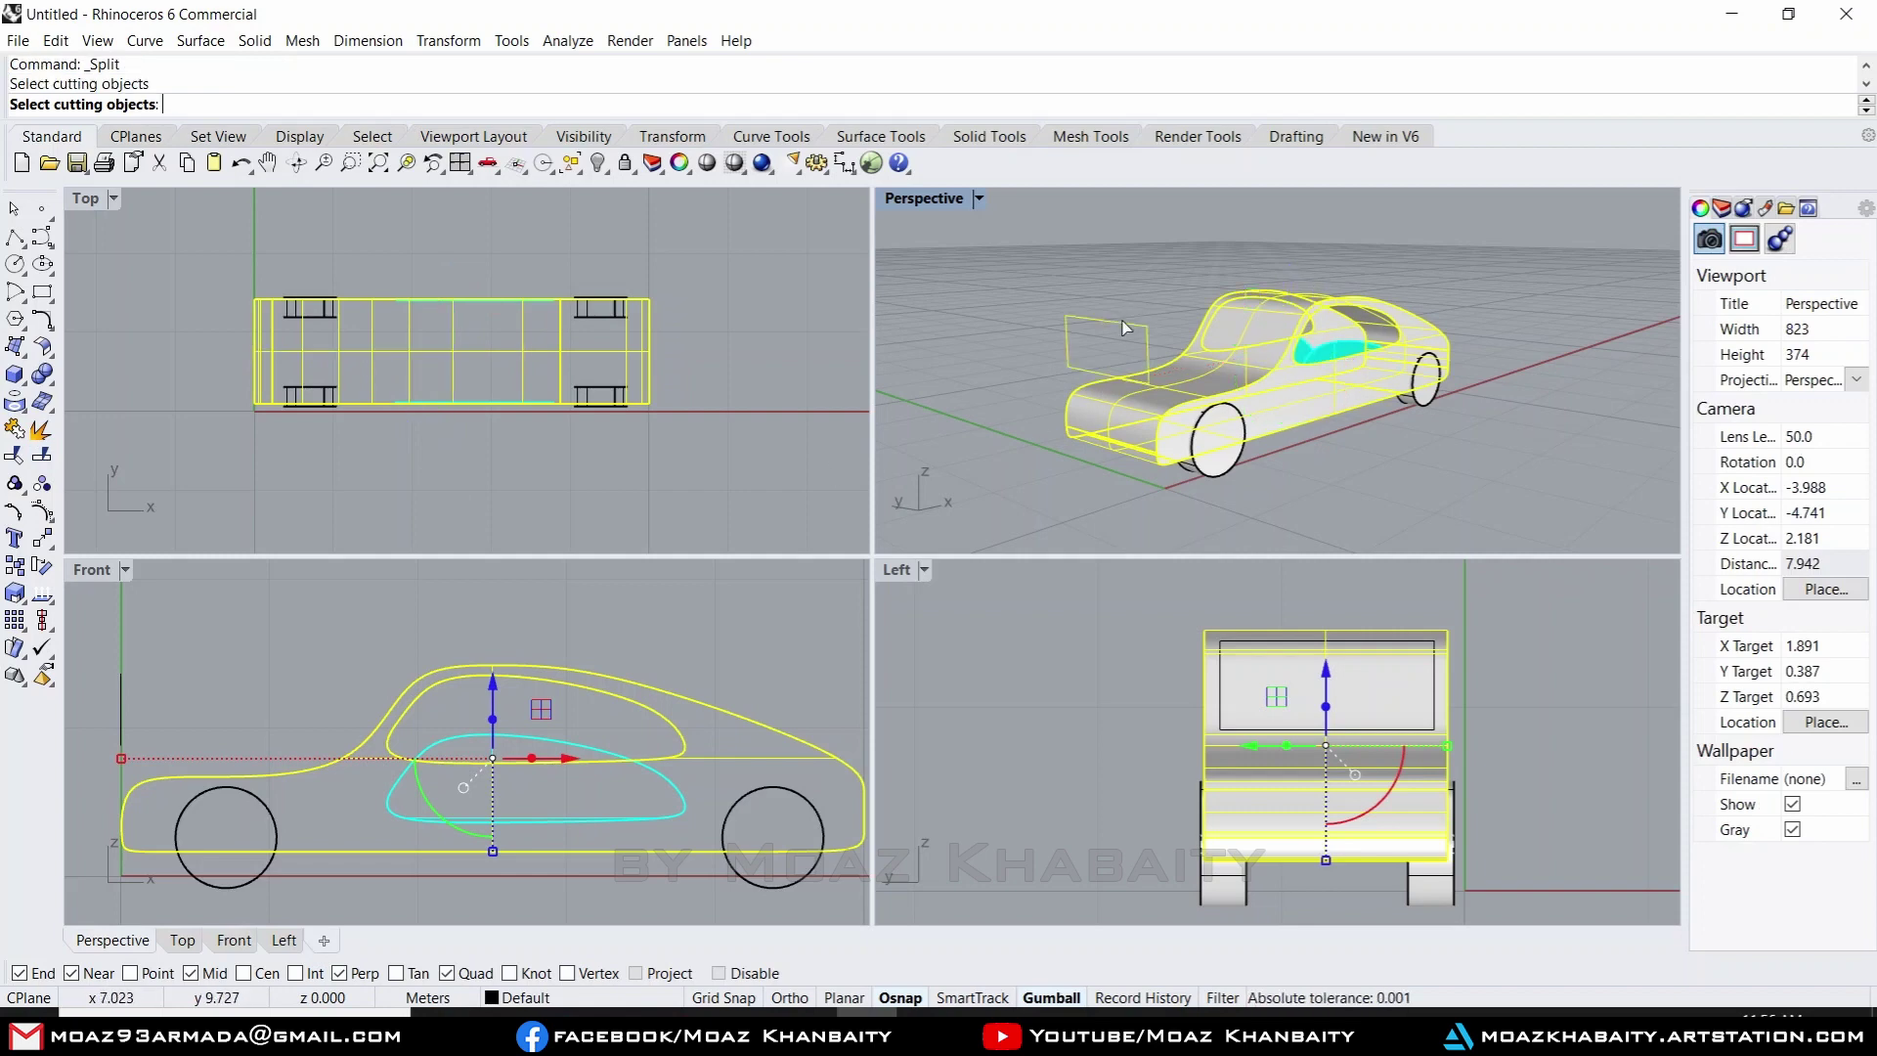
pyautogui.press('Return')
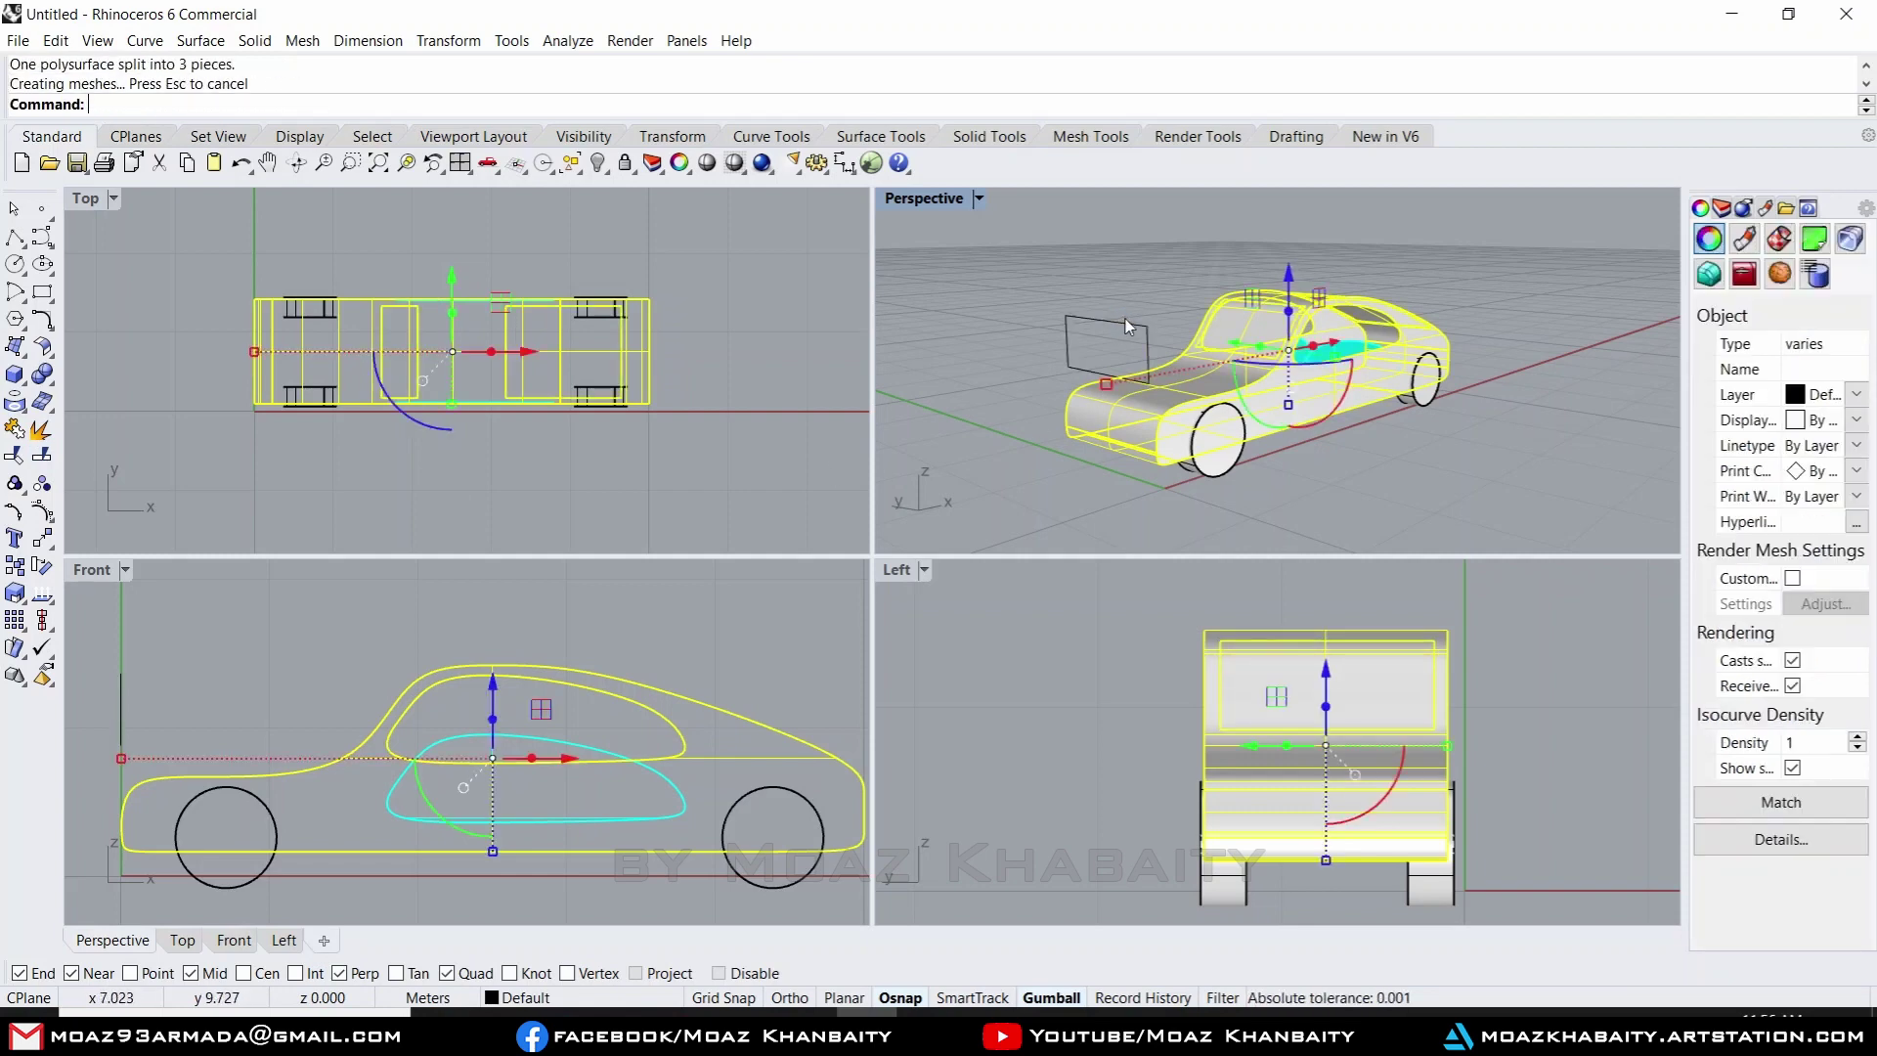
# - Orbit and zoom around the split car to inspect the cuts
pyautogui.moveTo(1257, 328)
pyautogui.mouseDown(button='right')
pyautogui.moveTo(1278, 379)
pyautogui.moveTo(1317, 254)
pyautogui.mouseUp(button='right')
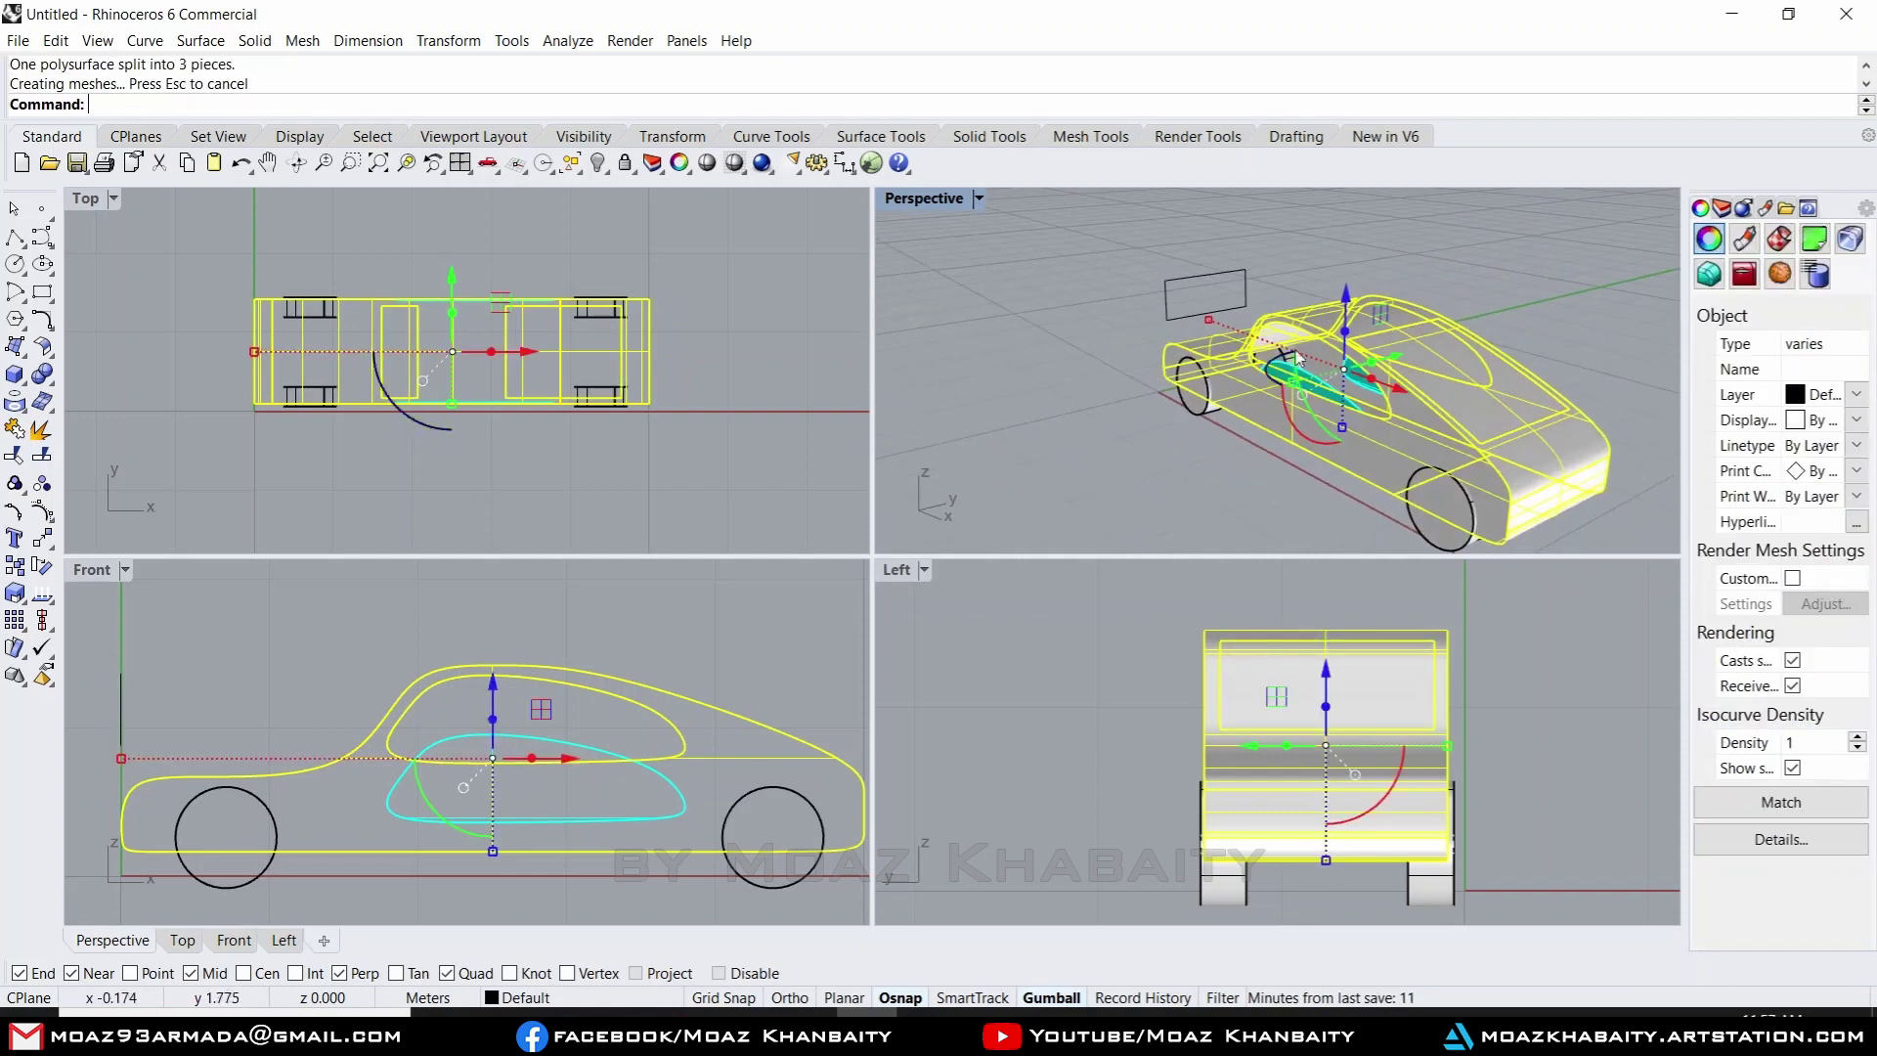
pyautogui.click(1317, 254)
pyautogui.scroll(2, 1259, 373)
pyautogui.scroll(3, 1232, 357)
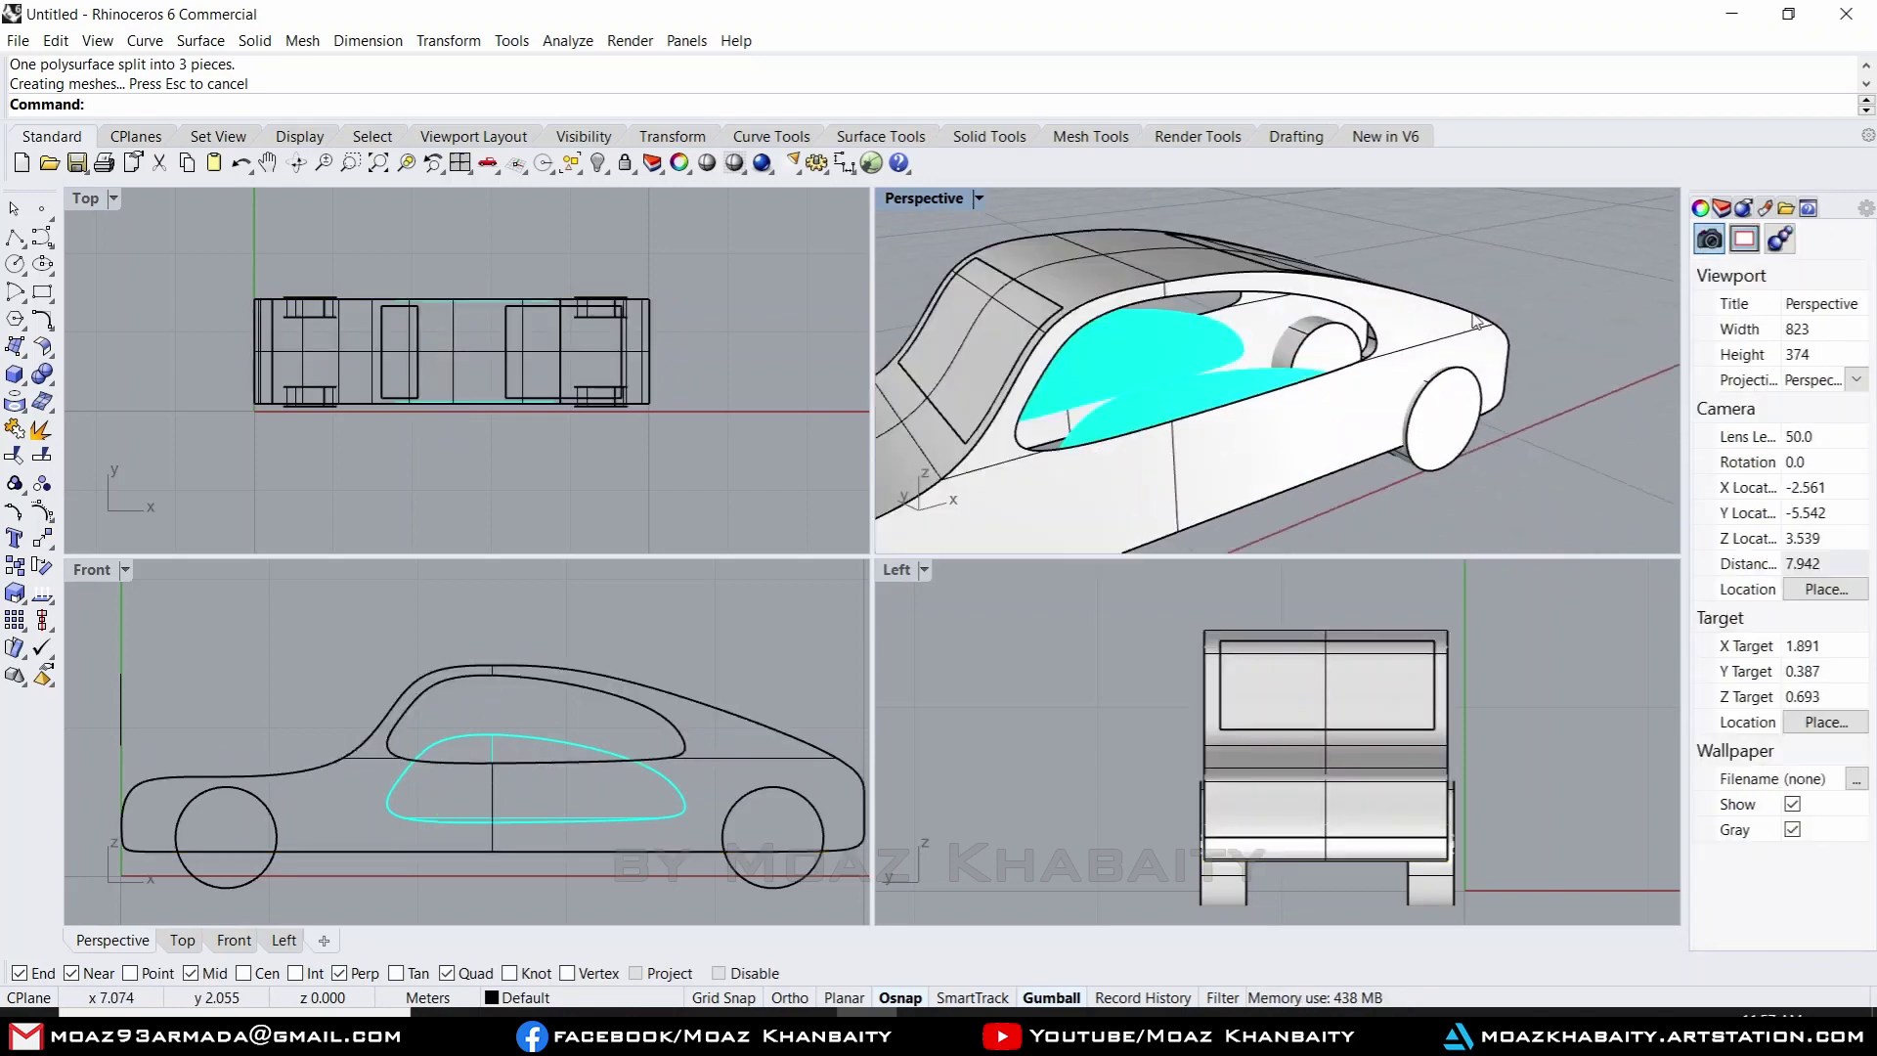
pyautogui.scroll(-2, 1202, 337)
pyautogui.scroll(-1, 1176, 319)
pyautogui.scroll(2, 1176, 318)
pyautogui.scroll(1, 1193, 293)
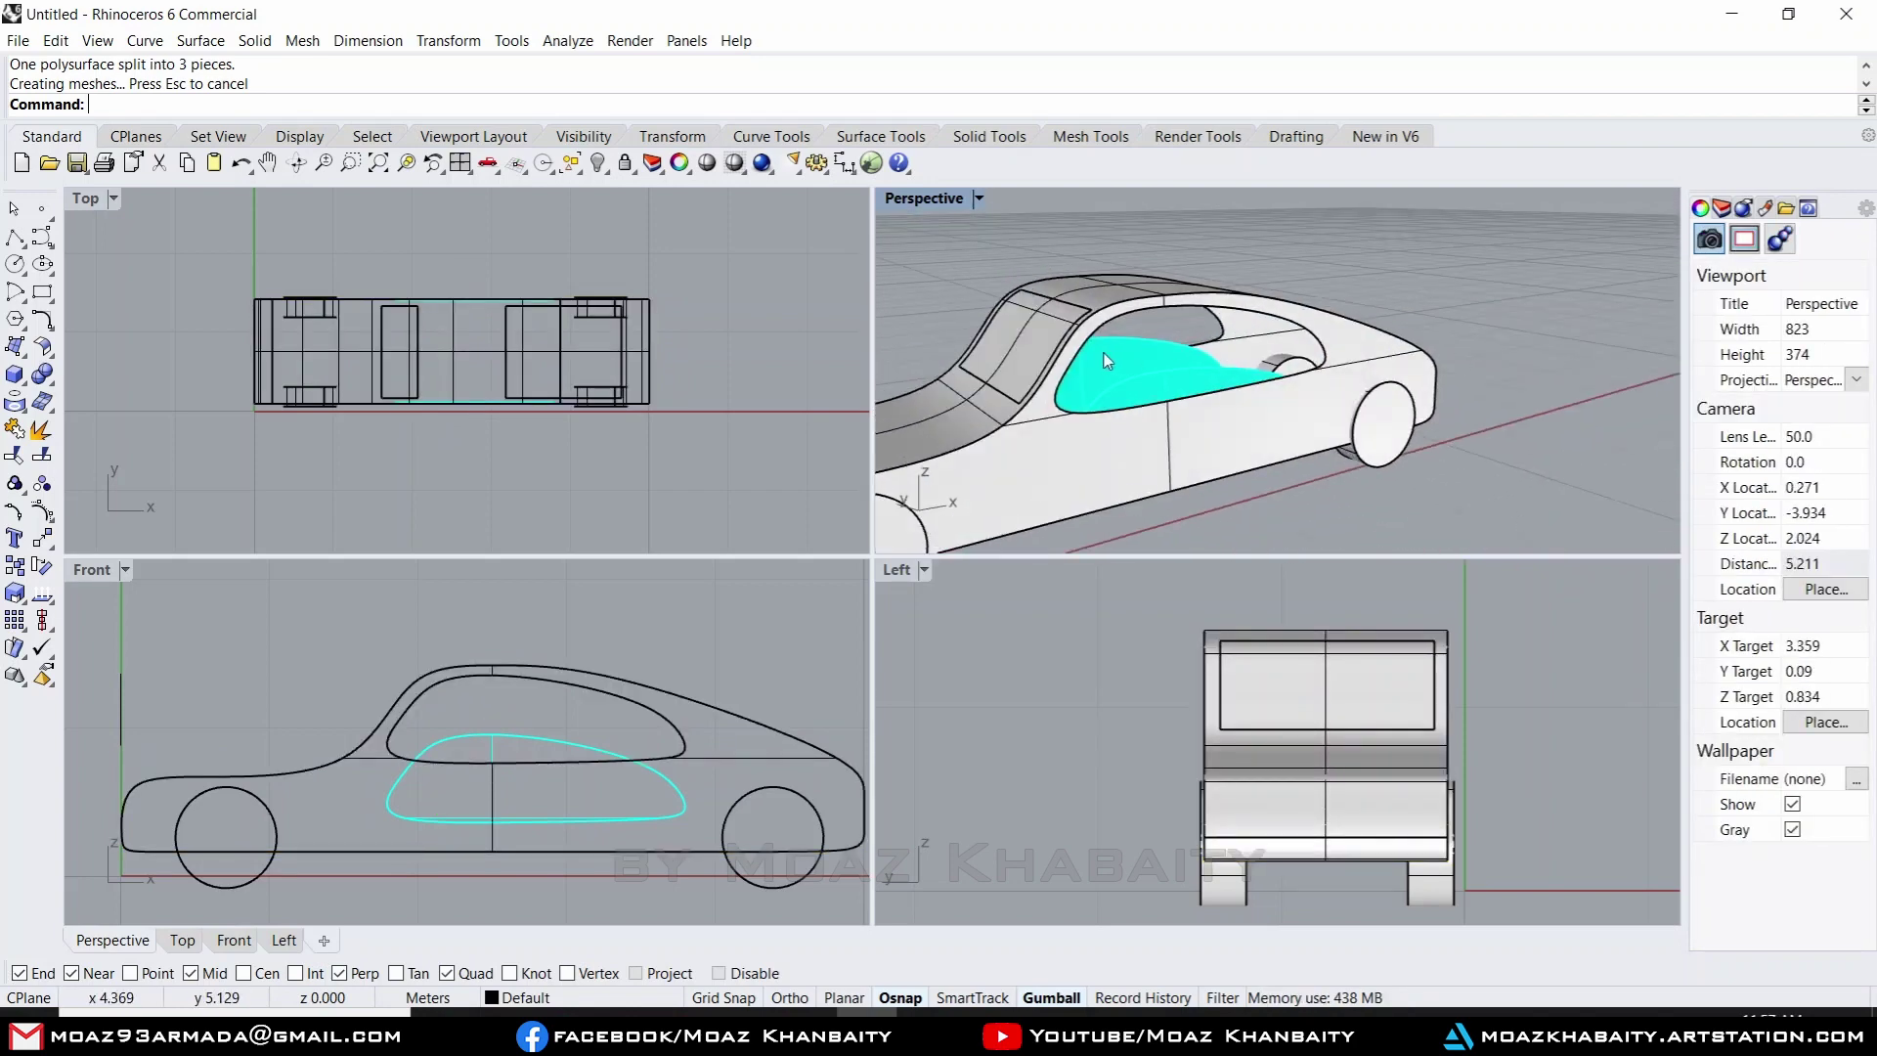
pyautogui.scroll(2, 1212, 264)
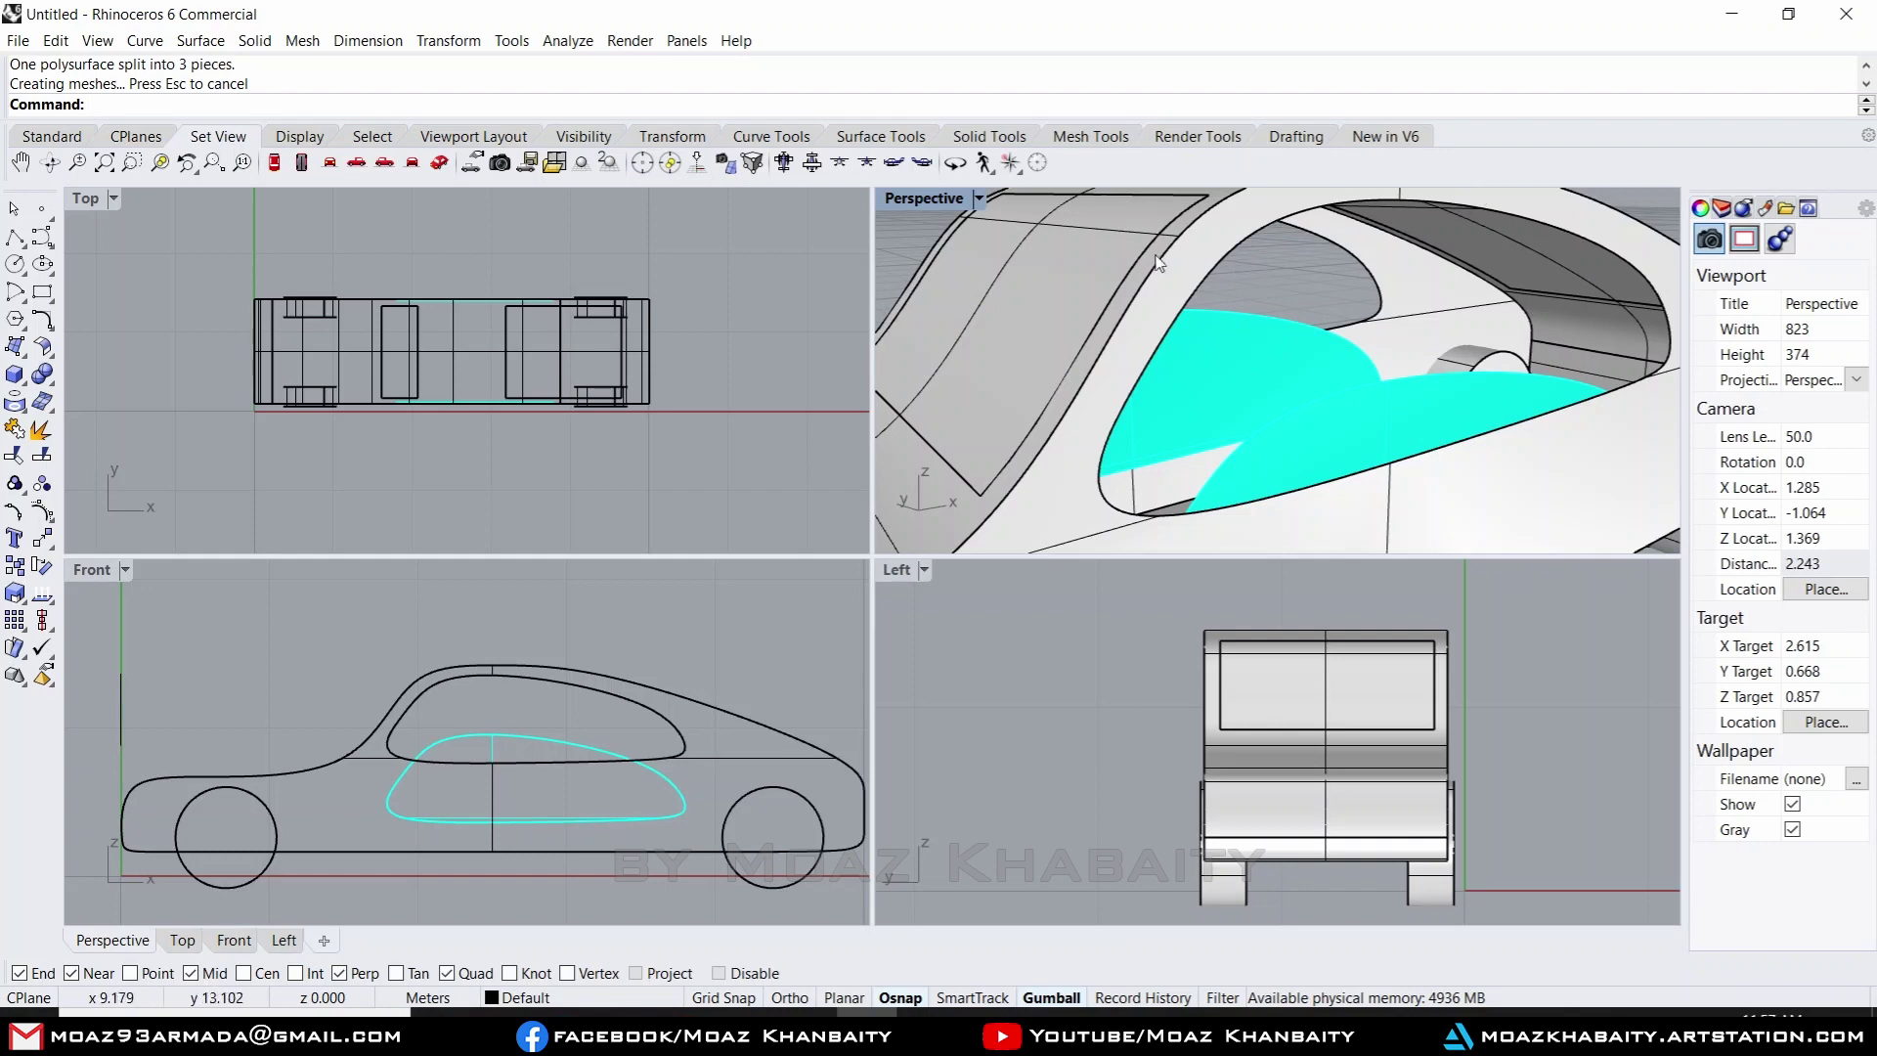
# - Maximize the Perspective view and select the first cut-out window panel
pyautogui.doubleClick(953, 202)
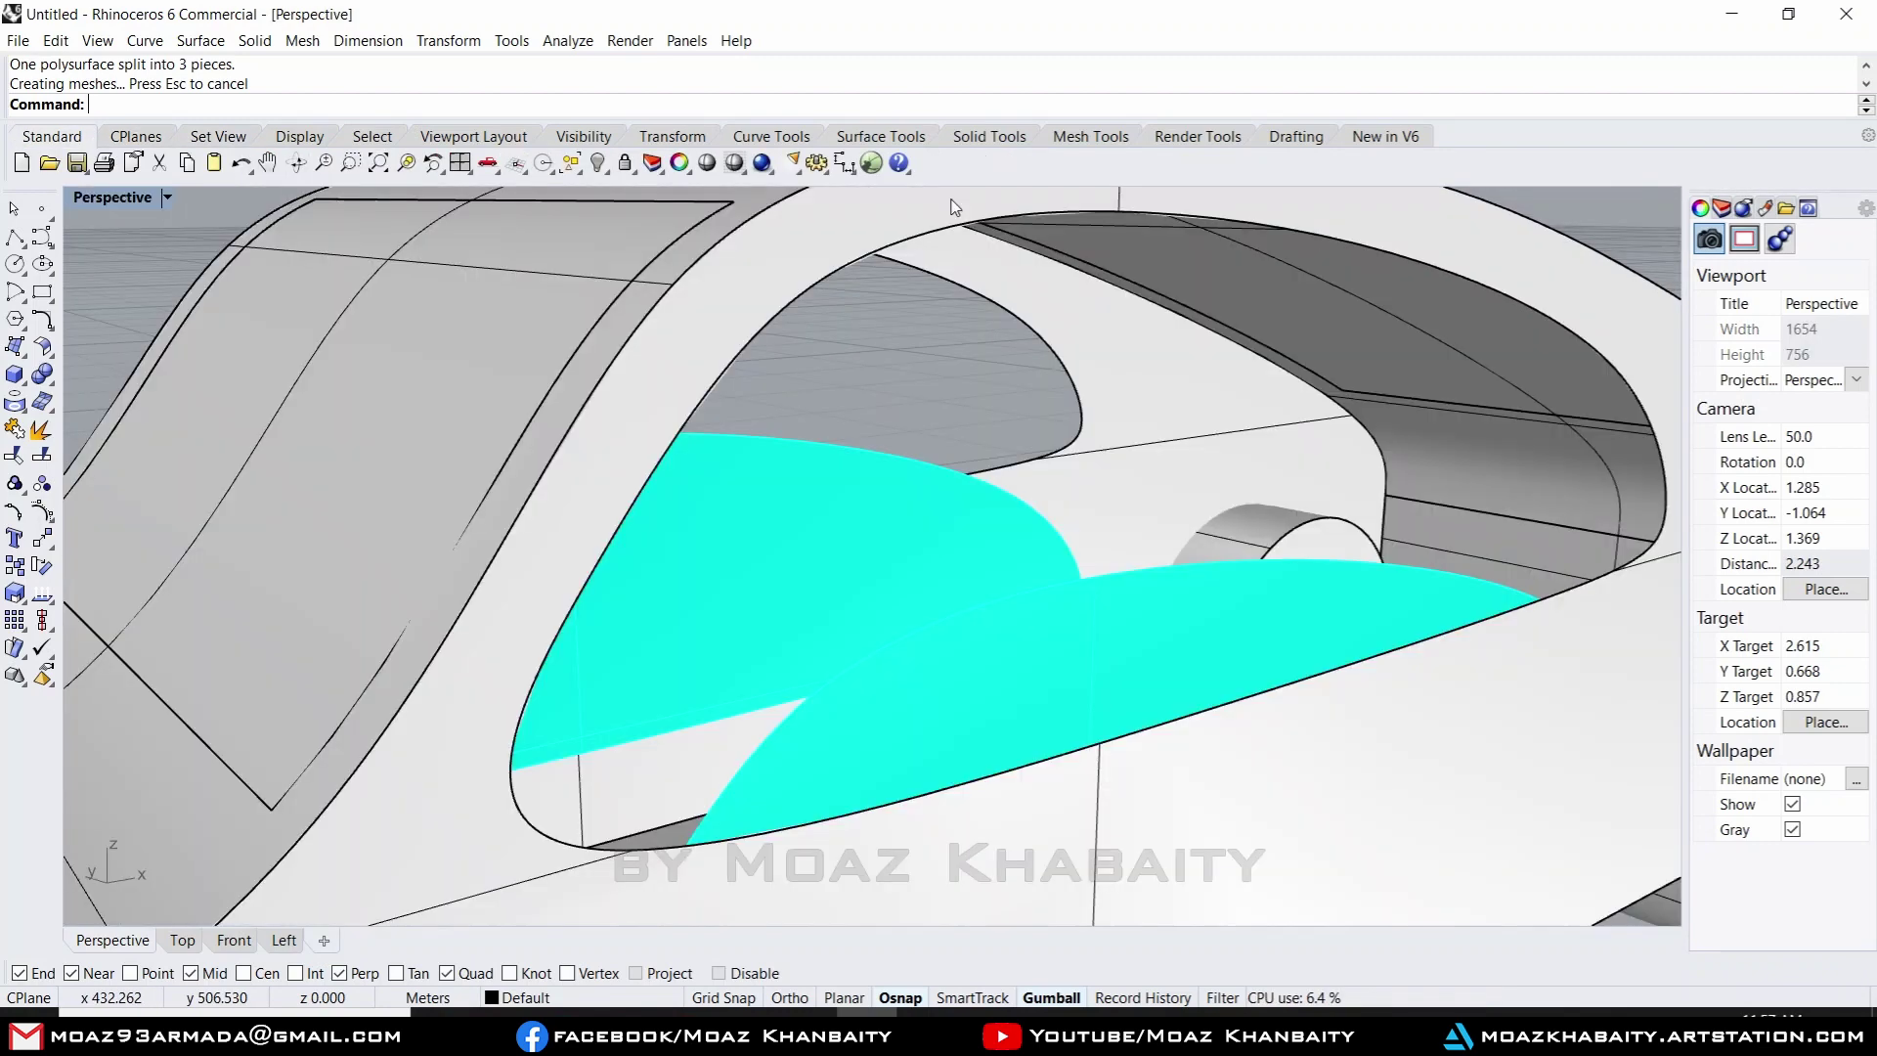
pyautogui.scroll(-5, 1075, 327)
pyautogui.moveTo(1076, 328); pyautogui.dragTo(938, 392, button='right')
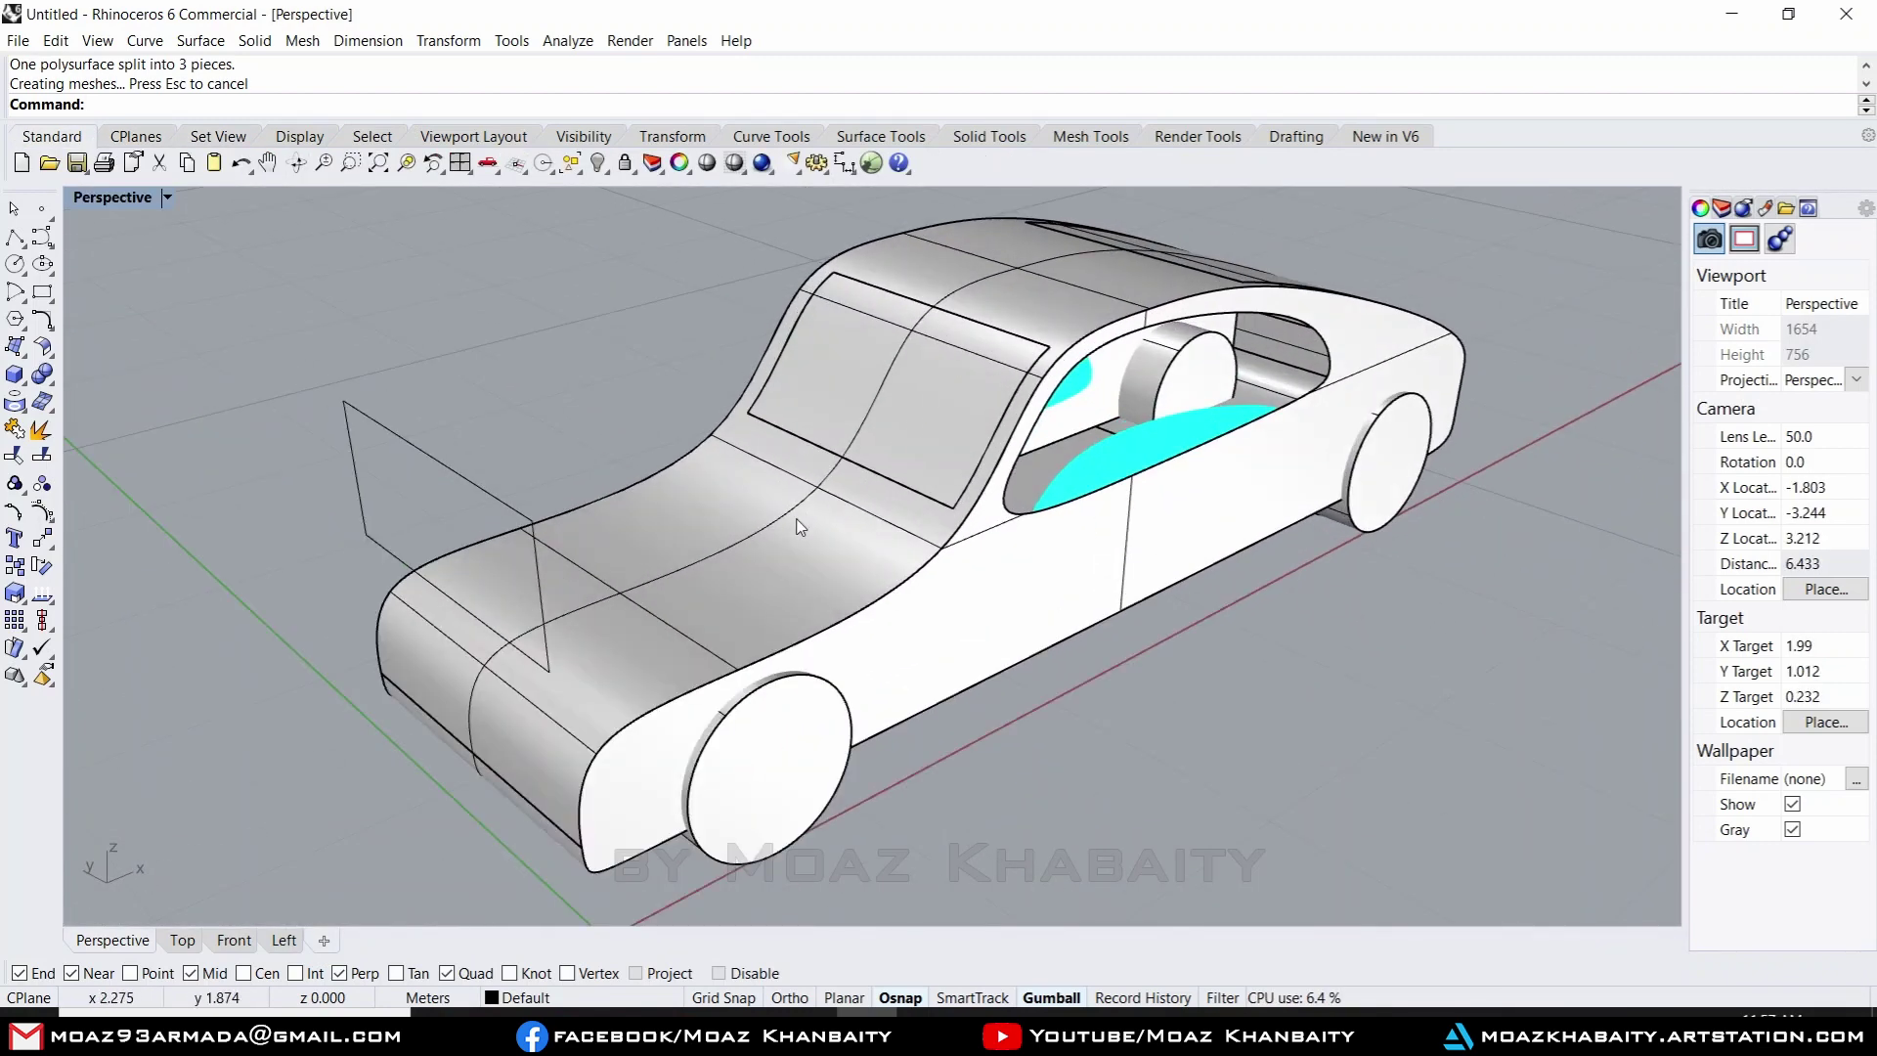
pyautogui.moveTo(800, 526); pyautogui.dragTo(894, 436, button='right')
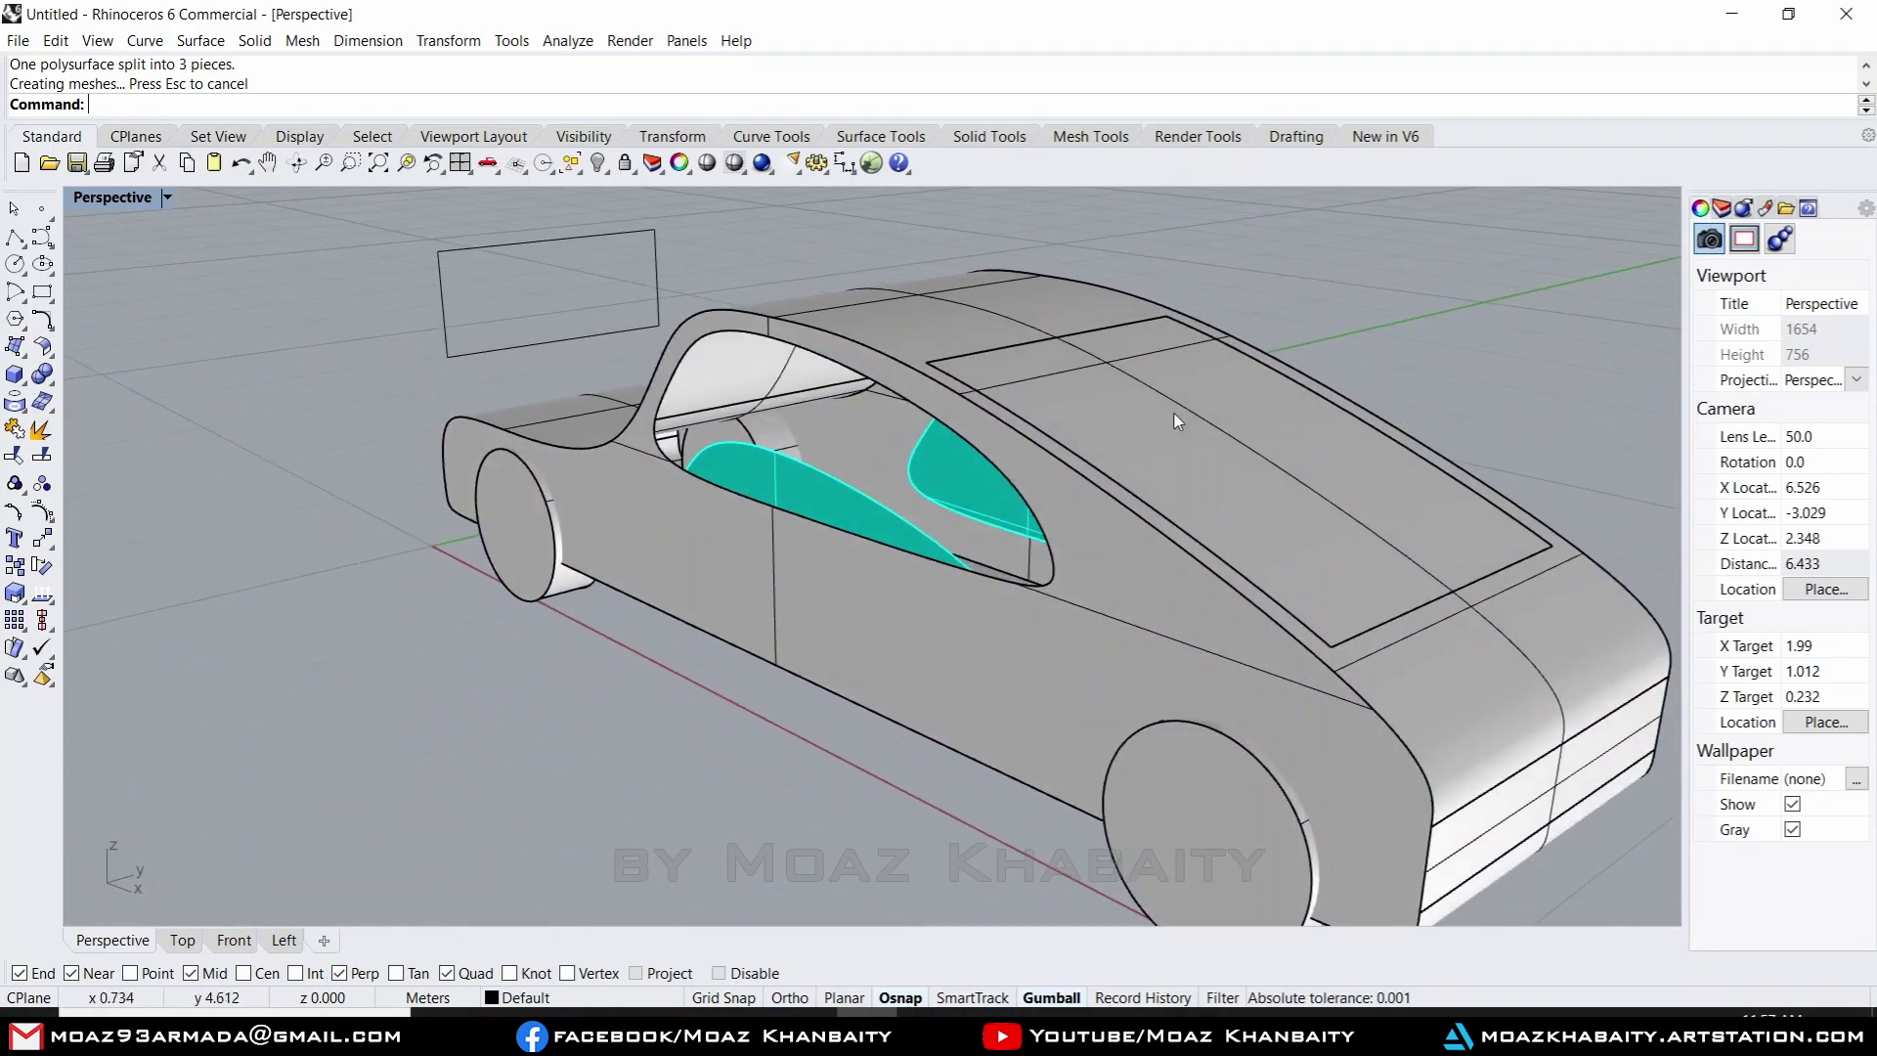
pyautogui.click(1176, 412)
pyautogui.moveTo(1176, 412); pyautogui.dragTo(1012, 376, button='right')
# - Set the display colour of both window panels to Cyan
pyautogui.keyDown('shift'); pyautogui.click(1012, 376); pyautogui.keyUp('shift')
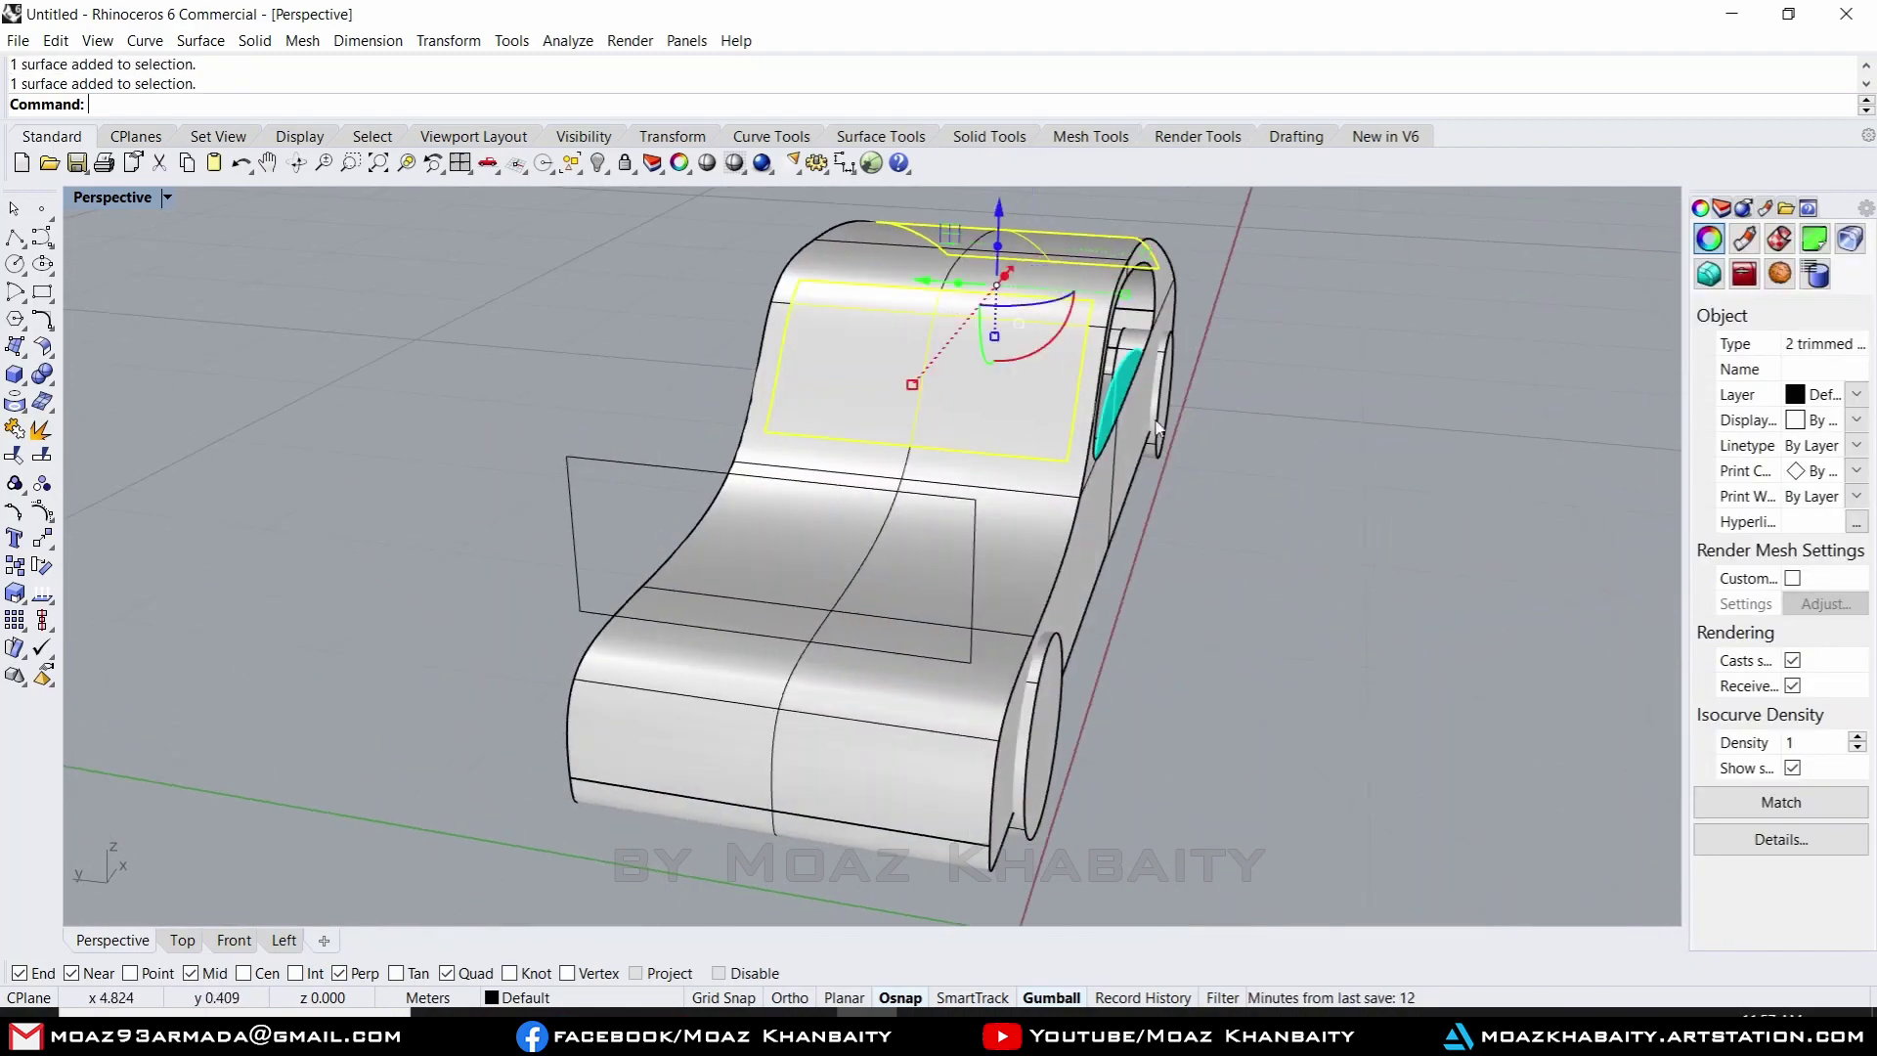
pyautogui.moveTo(1157, 427); pyautogui.dragTo(1102, 437, button='right')
pyautogui.click(1807, 424)
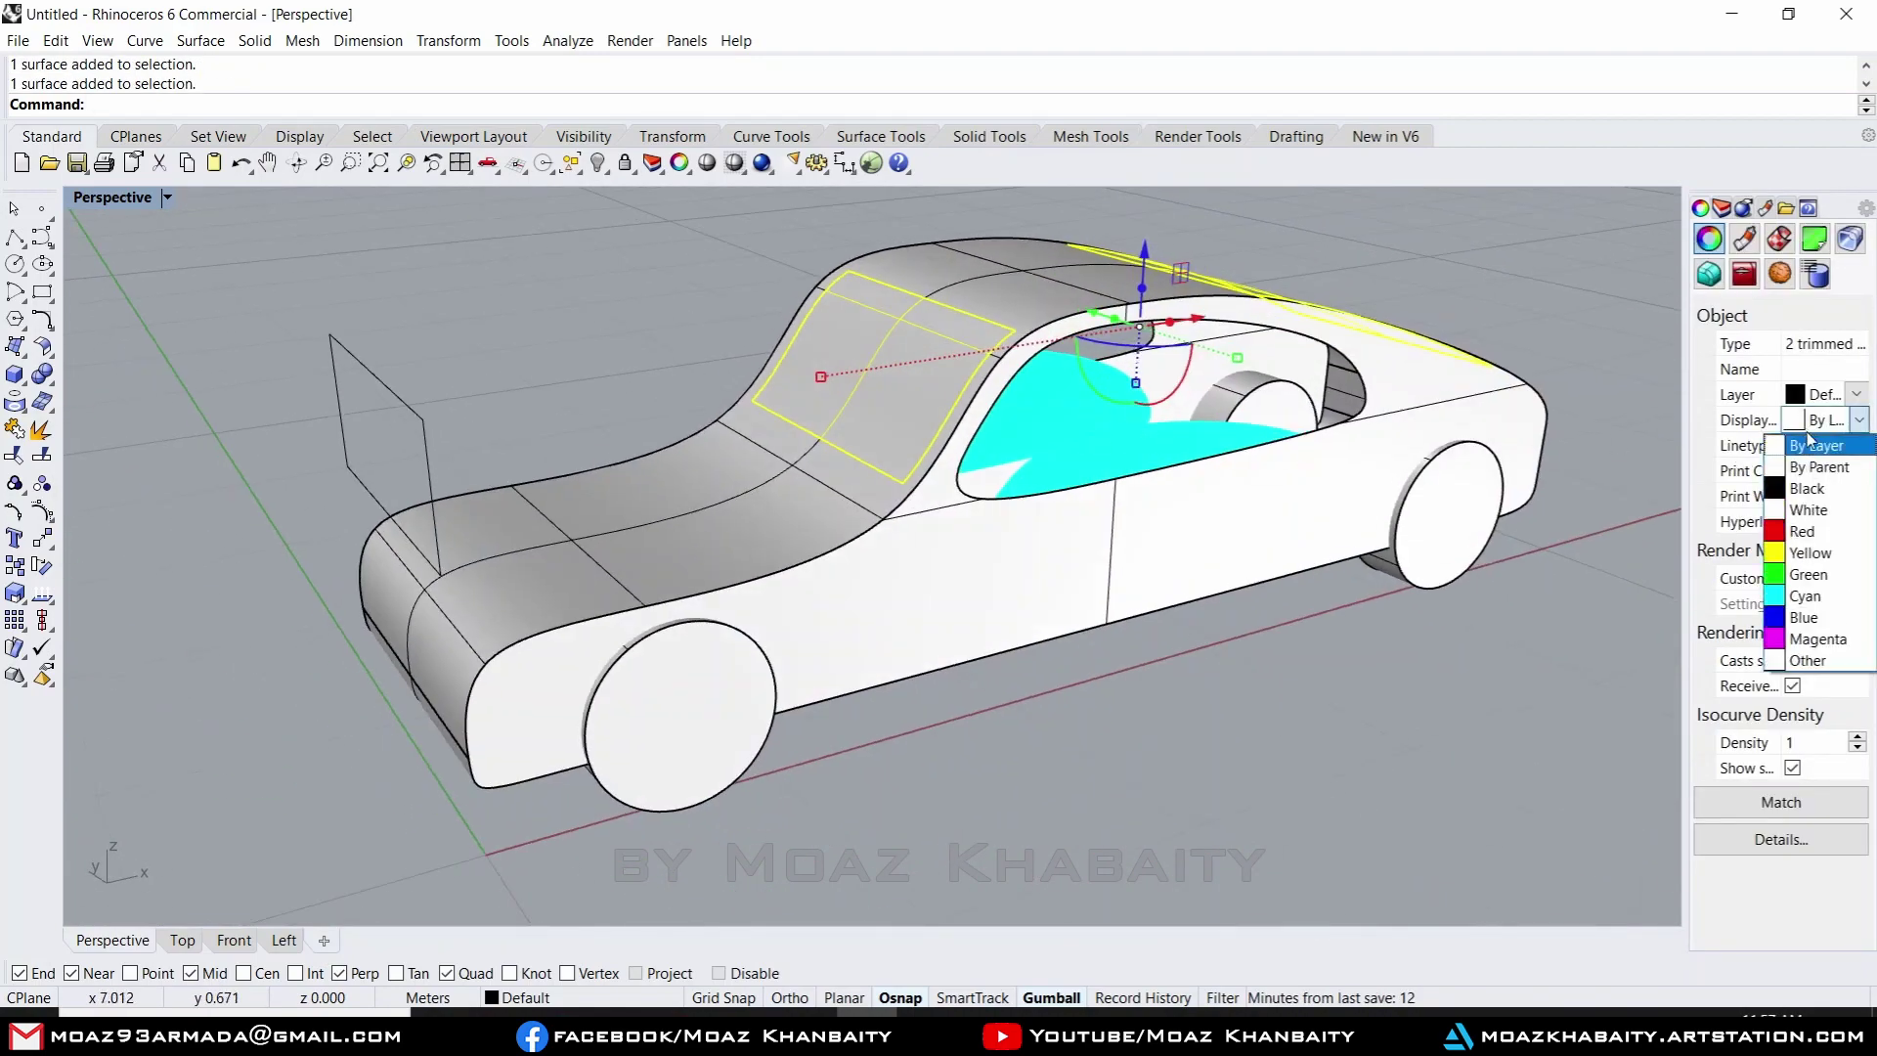
pyautogui.click(1809, 599)
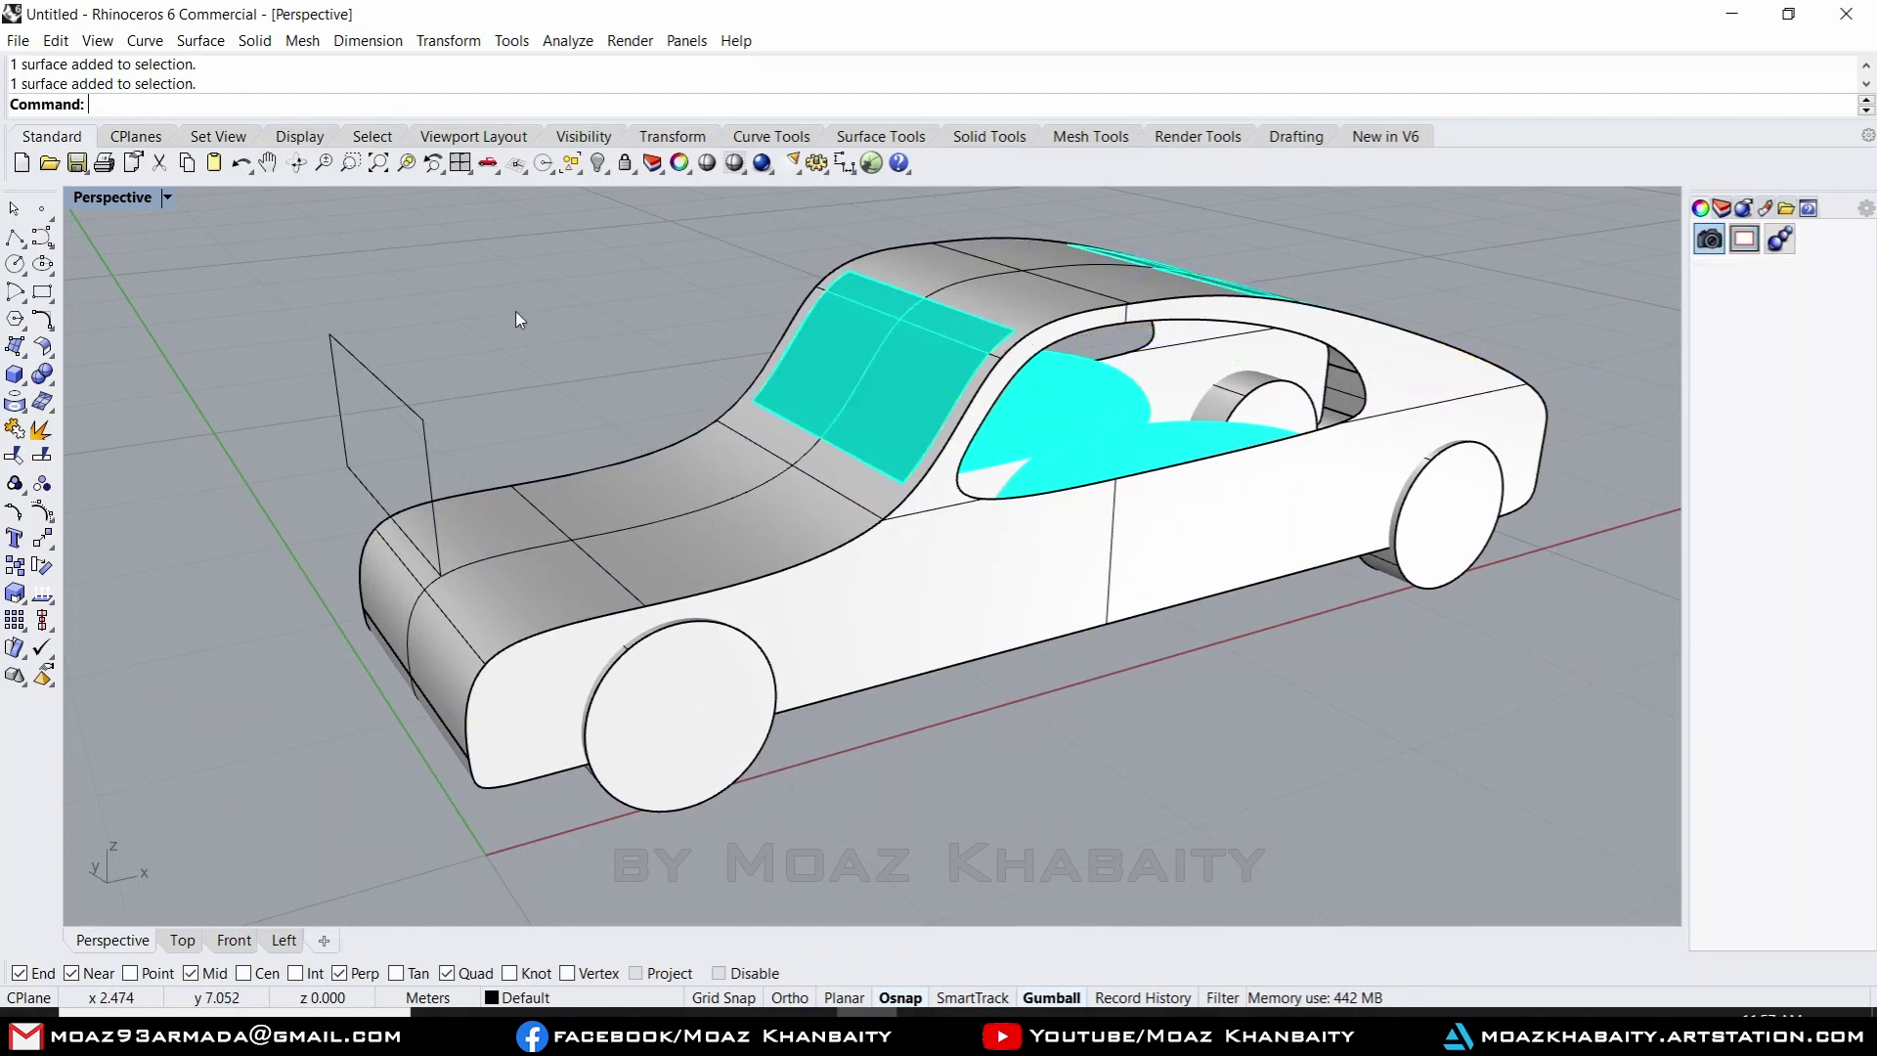
# - Delete the leftover cutting rectangle curve
pyautogui.press('Escape')
pyautogui.click(342, 414)
pyautogui.press('Delete')
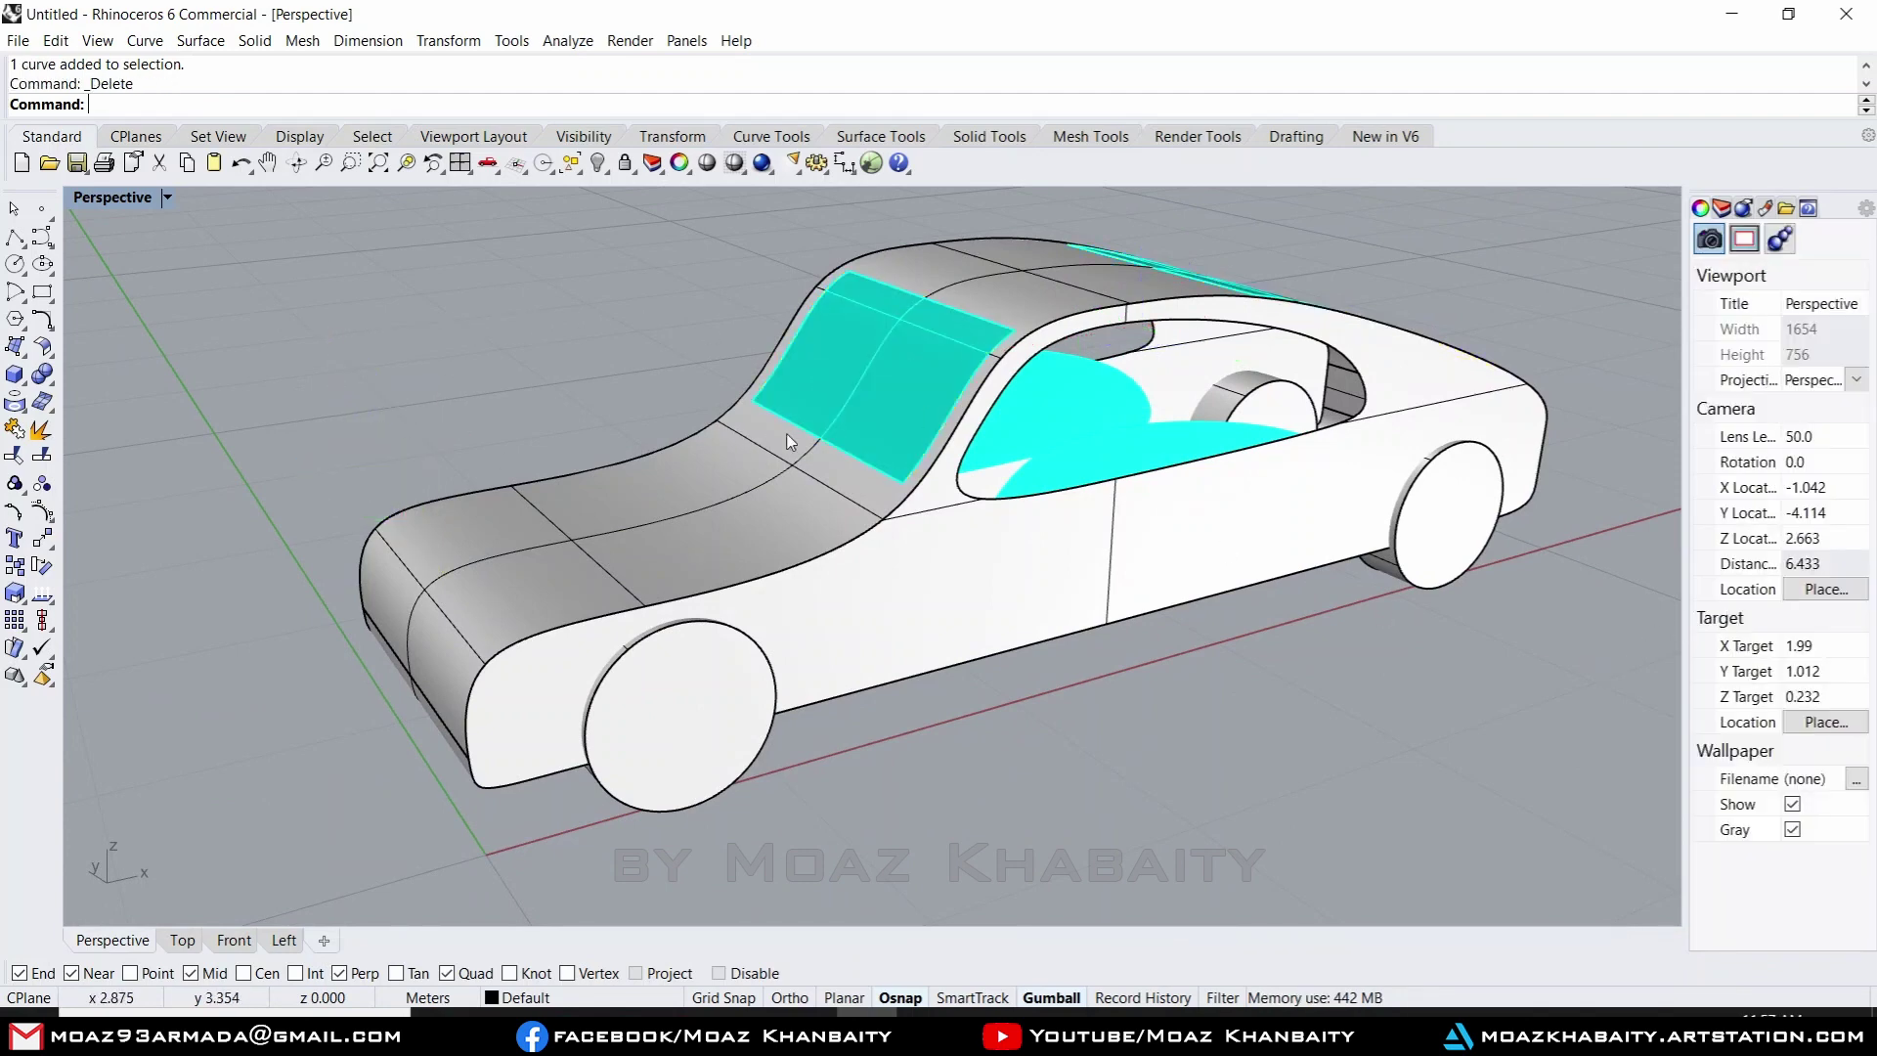
pyautogui.moveTo(790, 438); pyautogui.dragTo(594, 585, button='right')
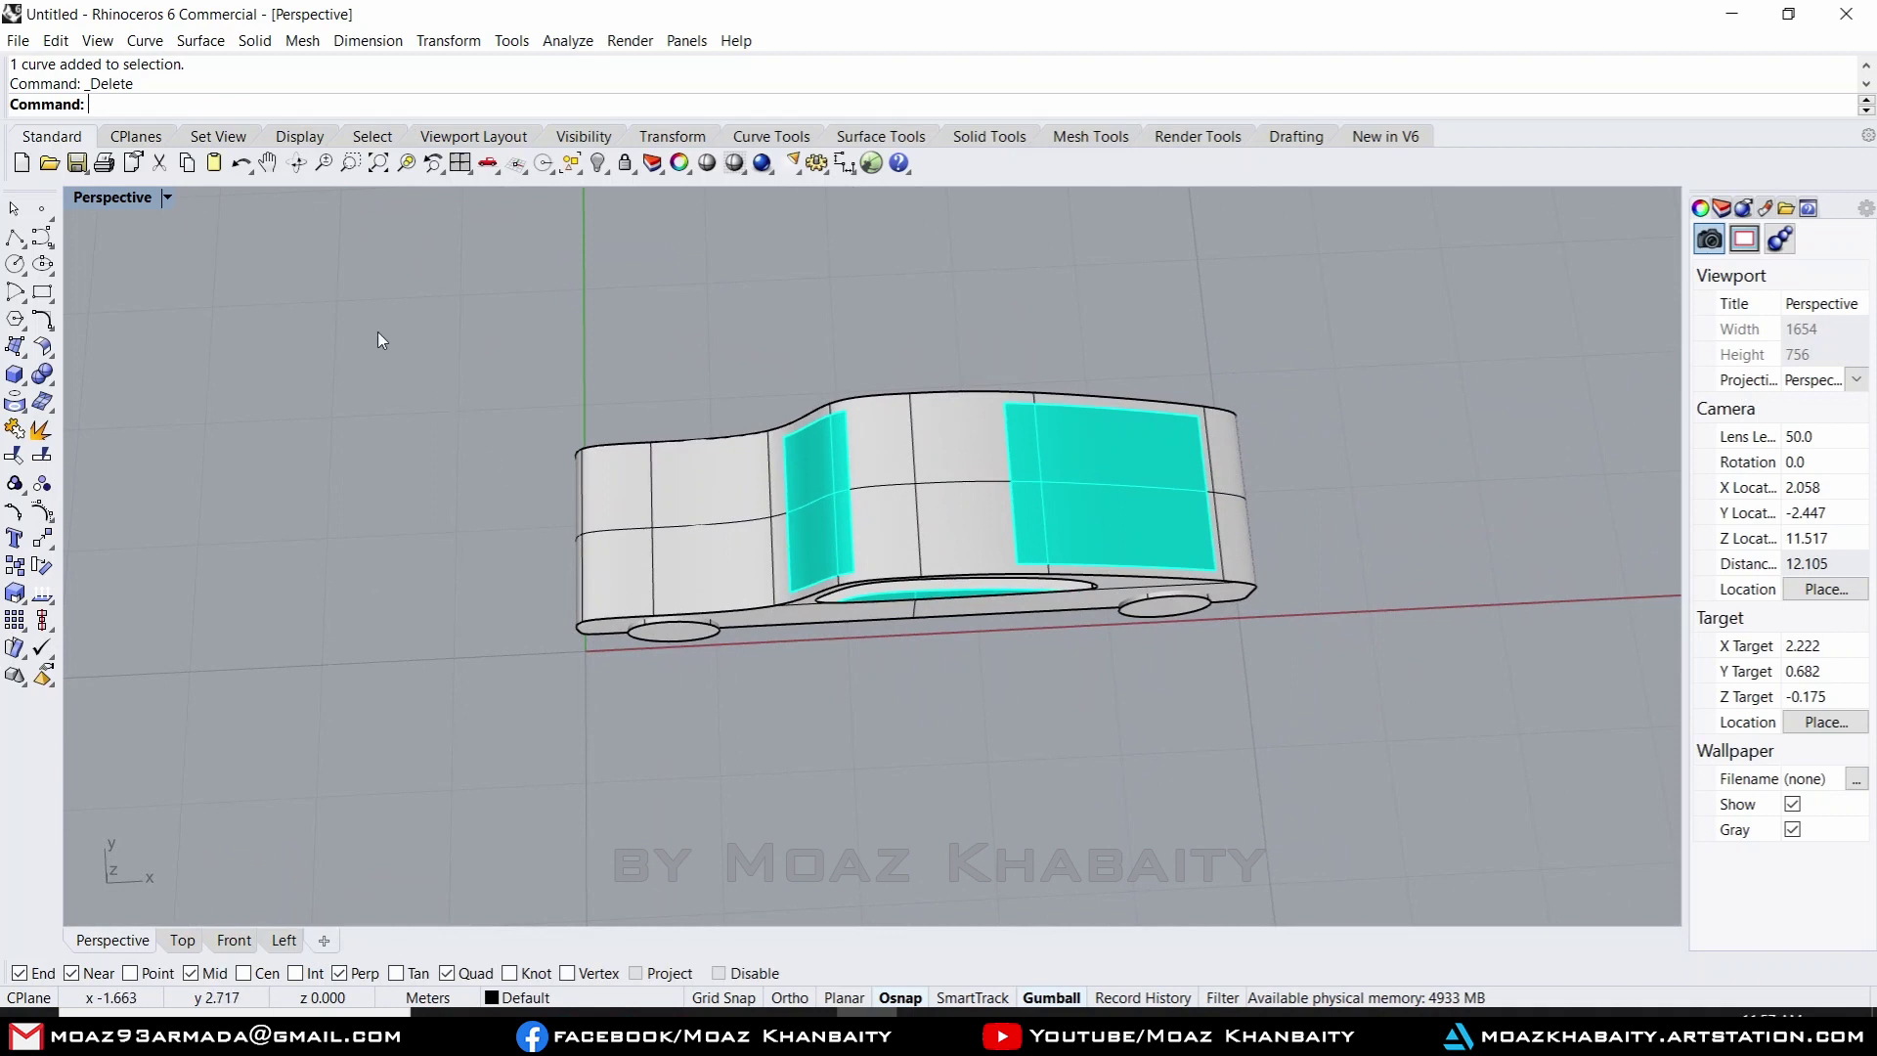
# - Stretch the whole car lengthwise with the gumball, then undo that stretch
pyautogui.moveTo(379, 339); pyautogui.dragTo(1374, 729)
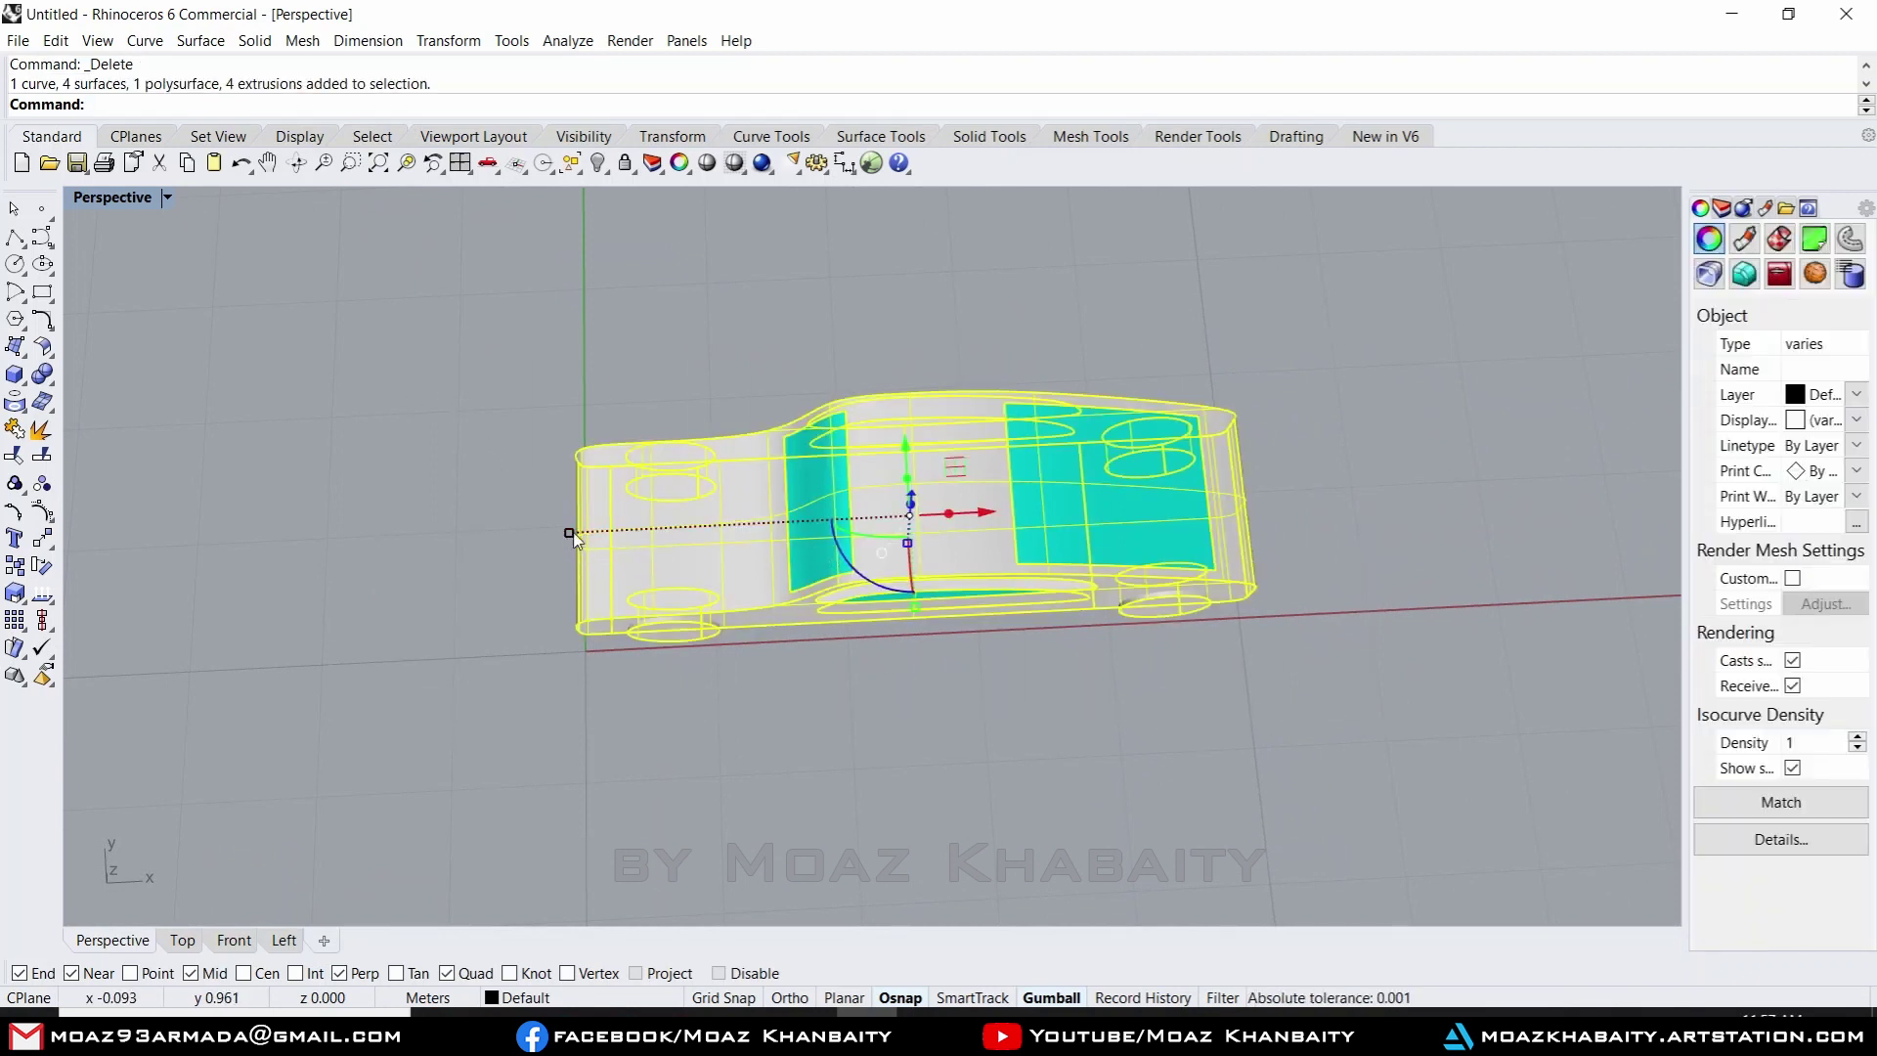
pyautogui.moveTo(569, 533)
pyautogui.mouseDown()
pyautogui.moveTo(636, 544)
pyautogui.moveTo(631, 528)
pyautogui.mouseUp()
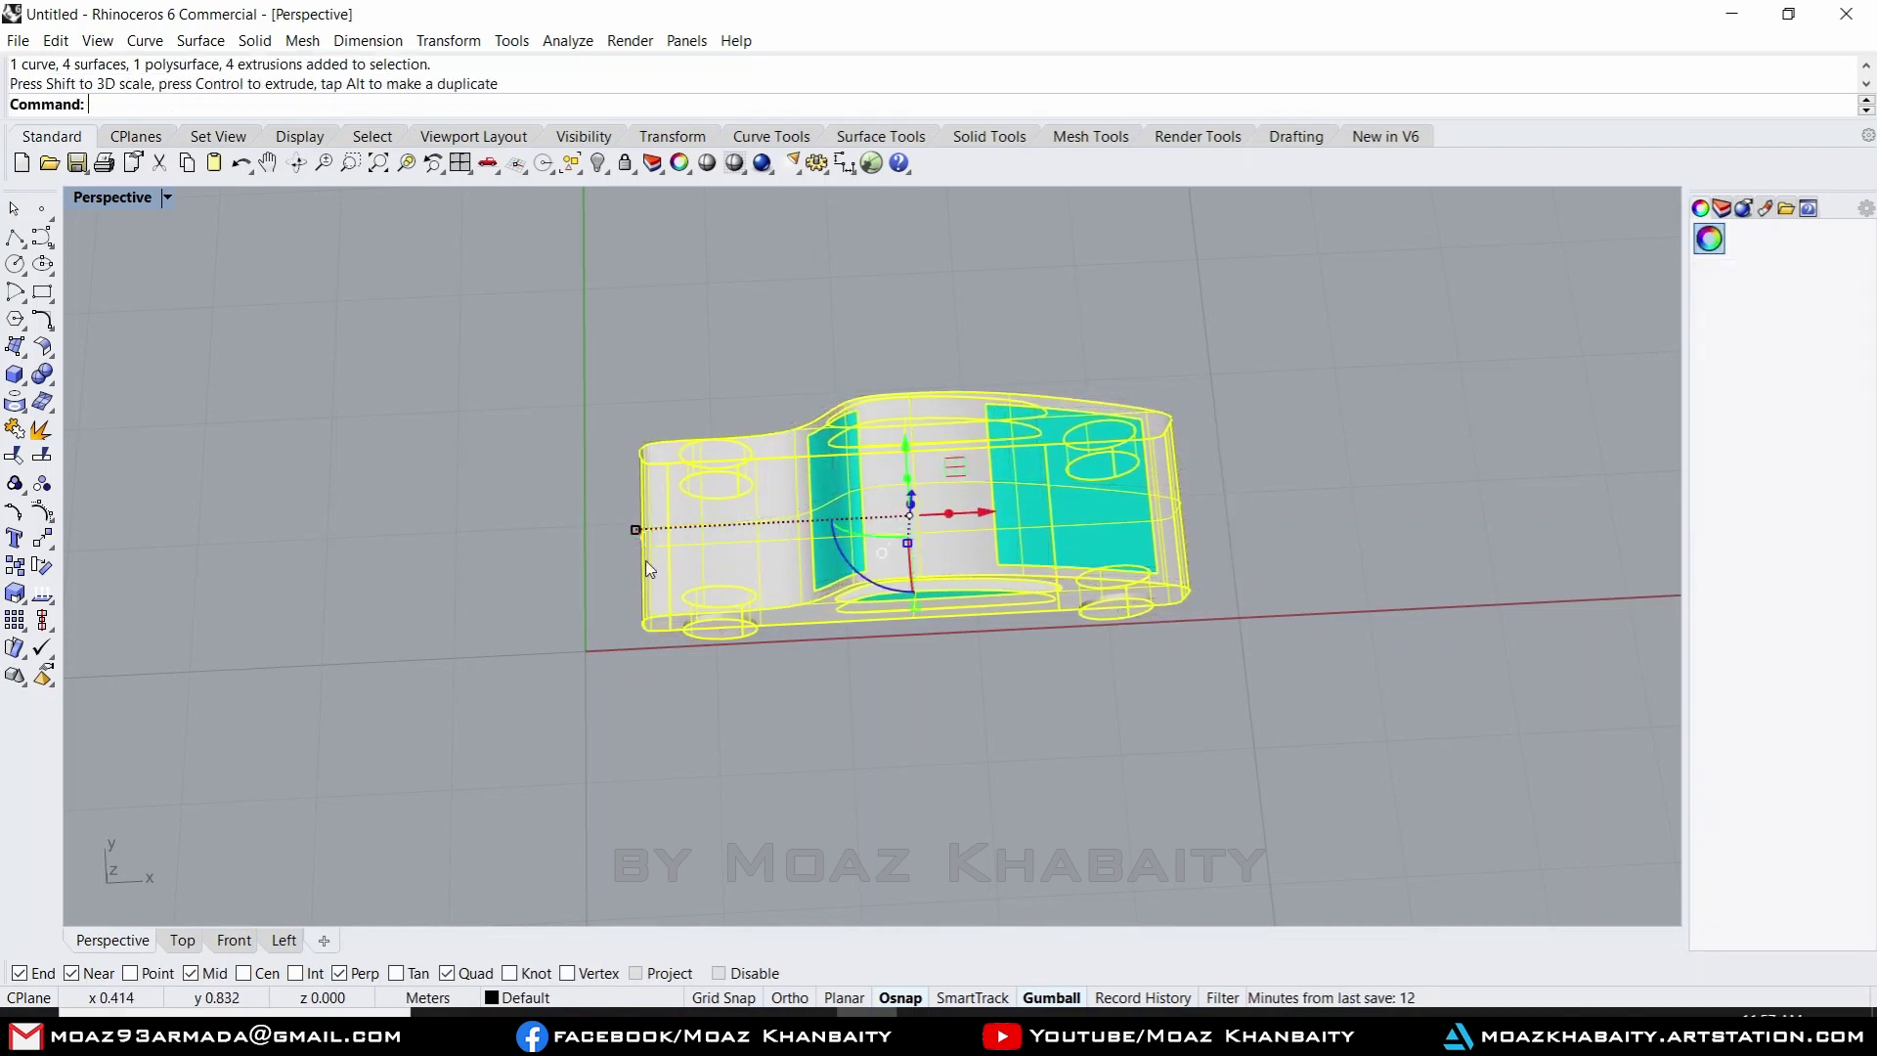
pyautogui.moveTo(630, 528); pyautogui.dragTo(808, 483, button='right')
pyautogui.scroll(3, 731, 266)
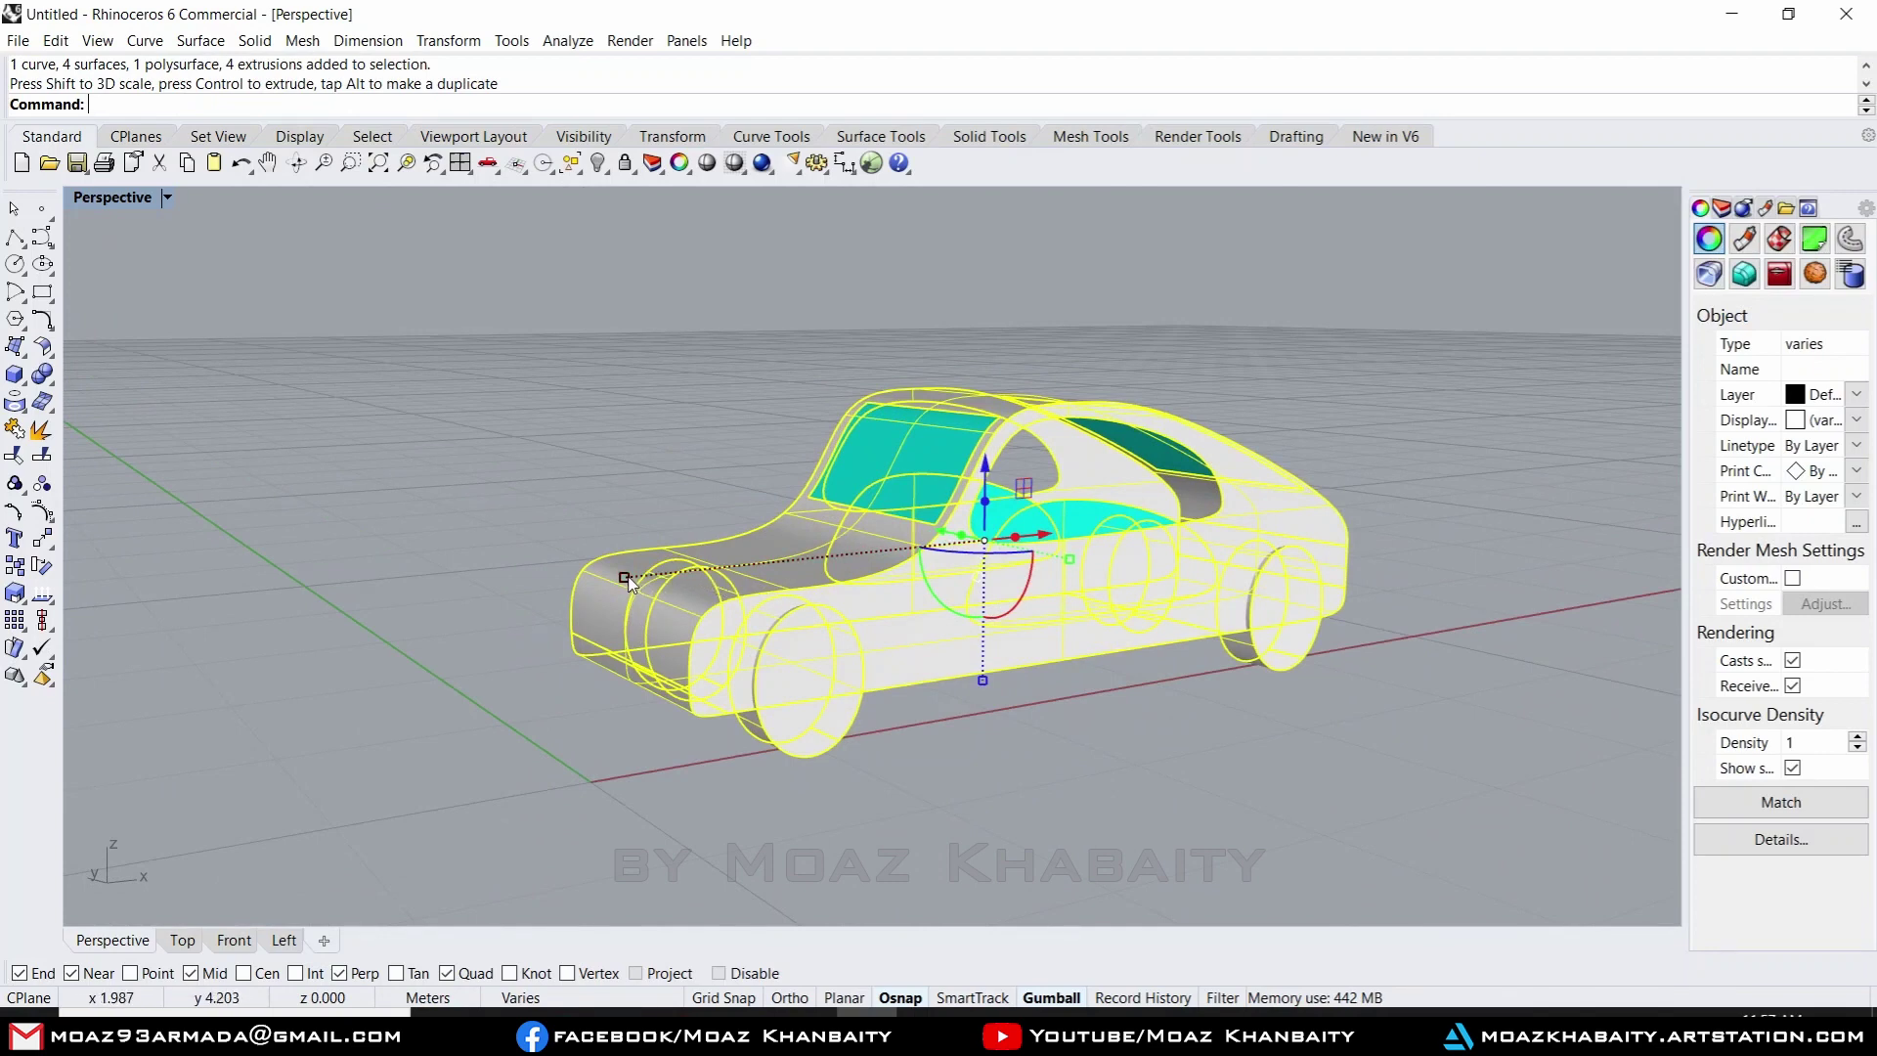
pyautogui.moveTo(630, 583); pyautogui.dragTo(489, 618)
pyautogui.click(473, 454)
pyautogui.moveTo(700, 432)
pyautogui.mouseDown(button='right')
pyautogui.moveTo(702, 405)
pyautogui.moveTo(788, 410)
pyautogui.moveTo(755, 430)
pyautogui.mouseUp(button='right')
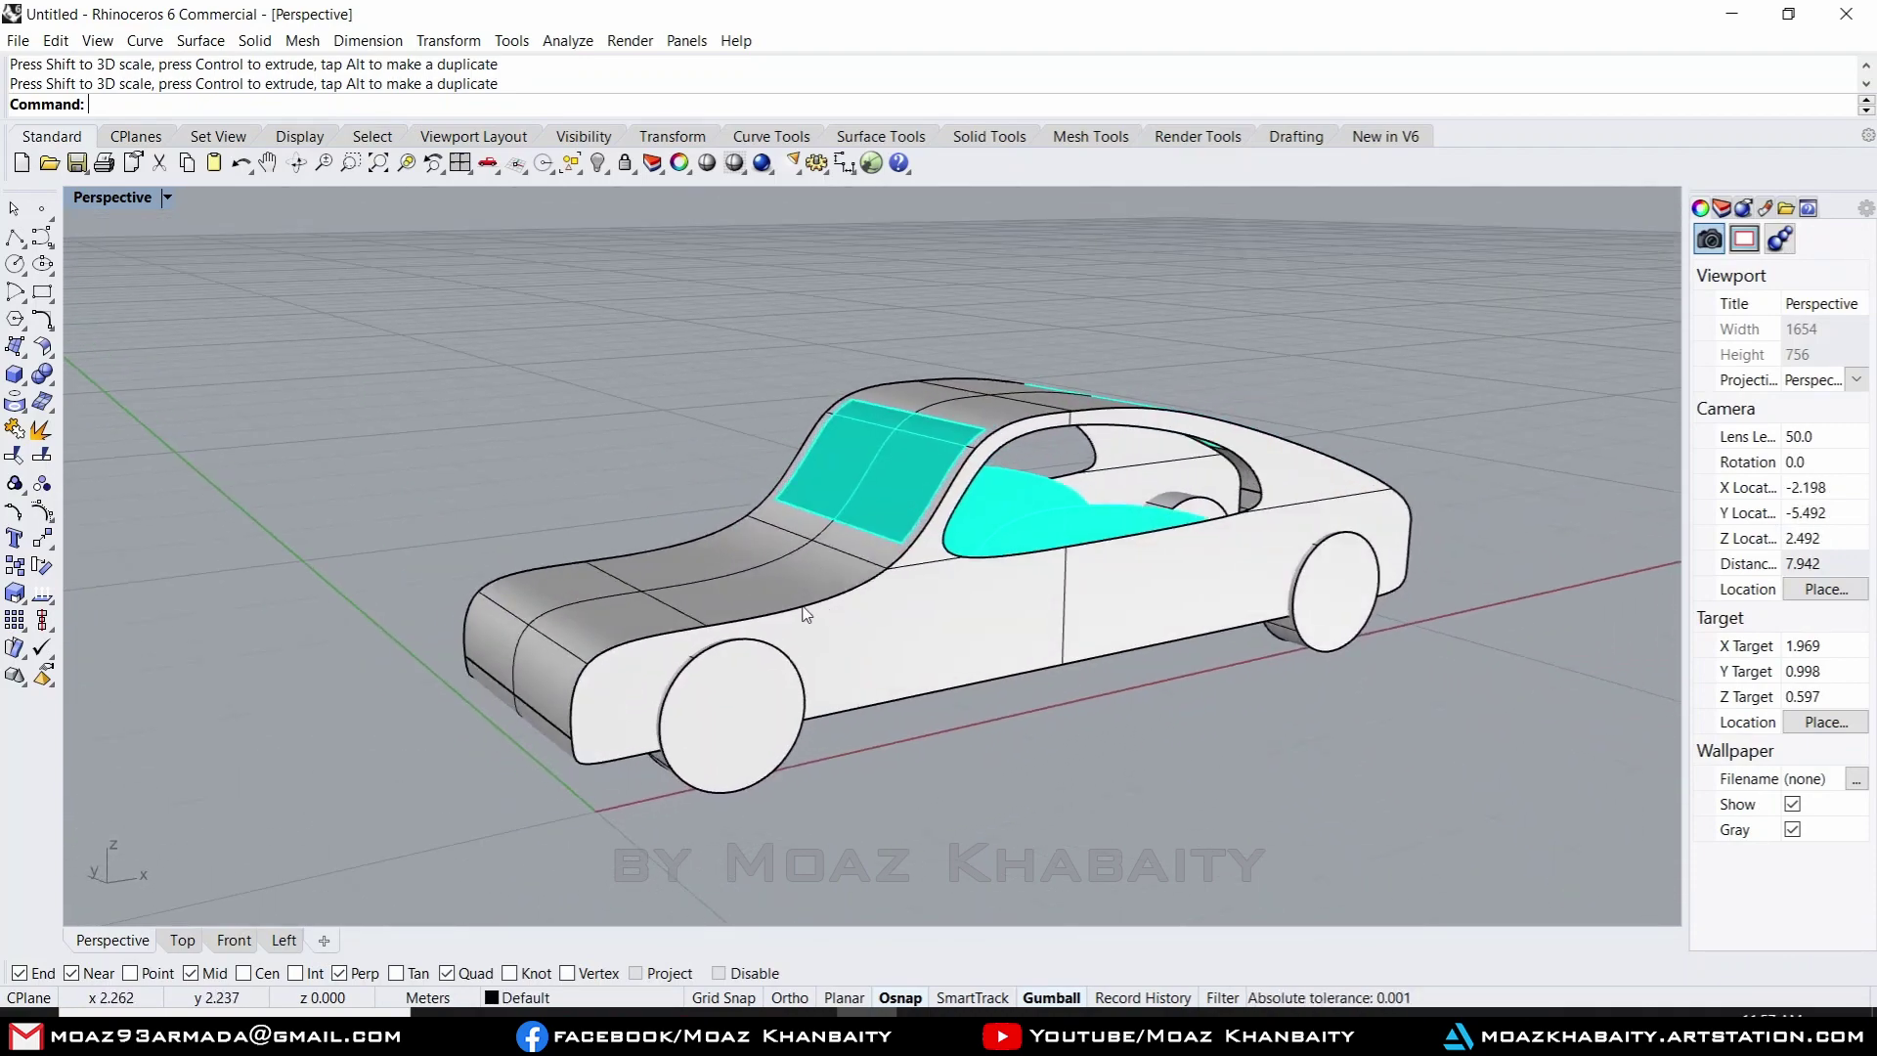
pyautogui.hotkey('ctrl', 'z')
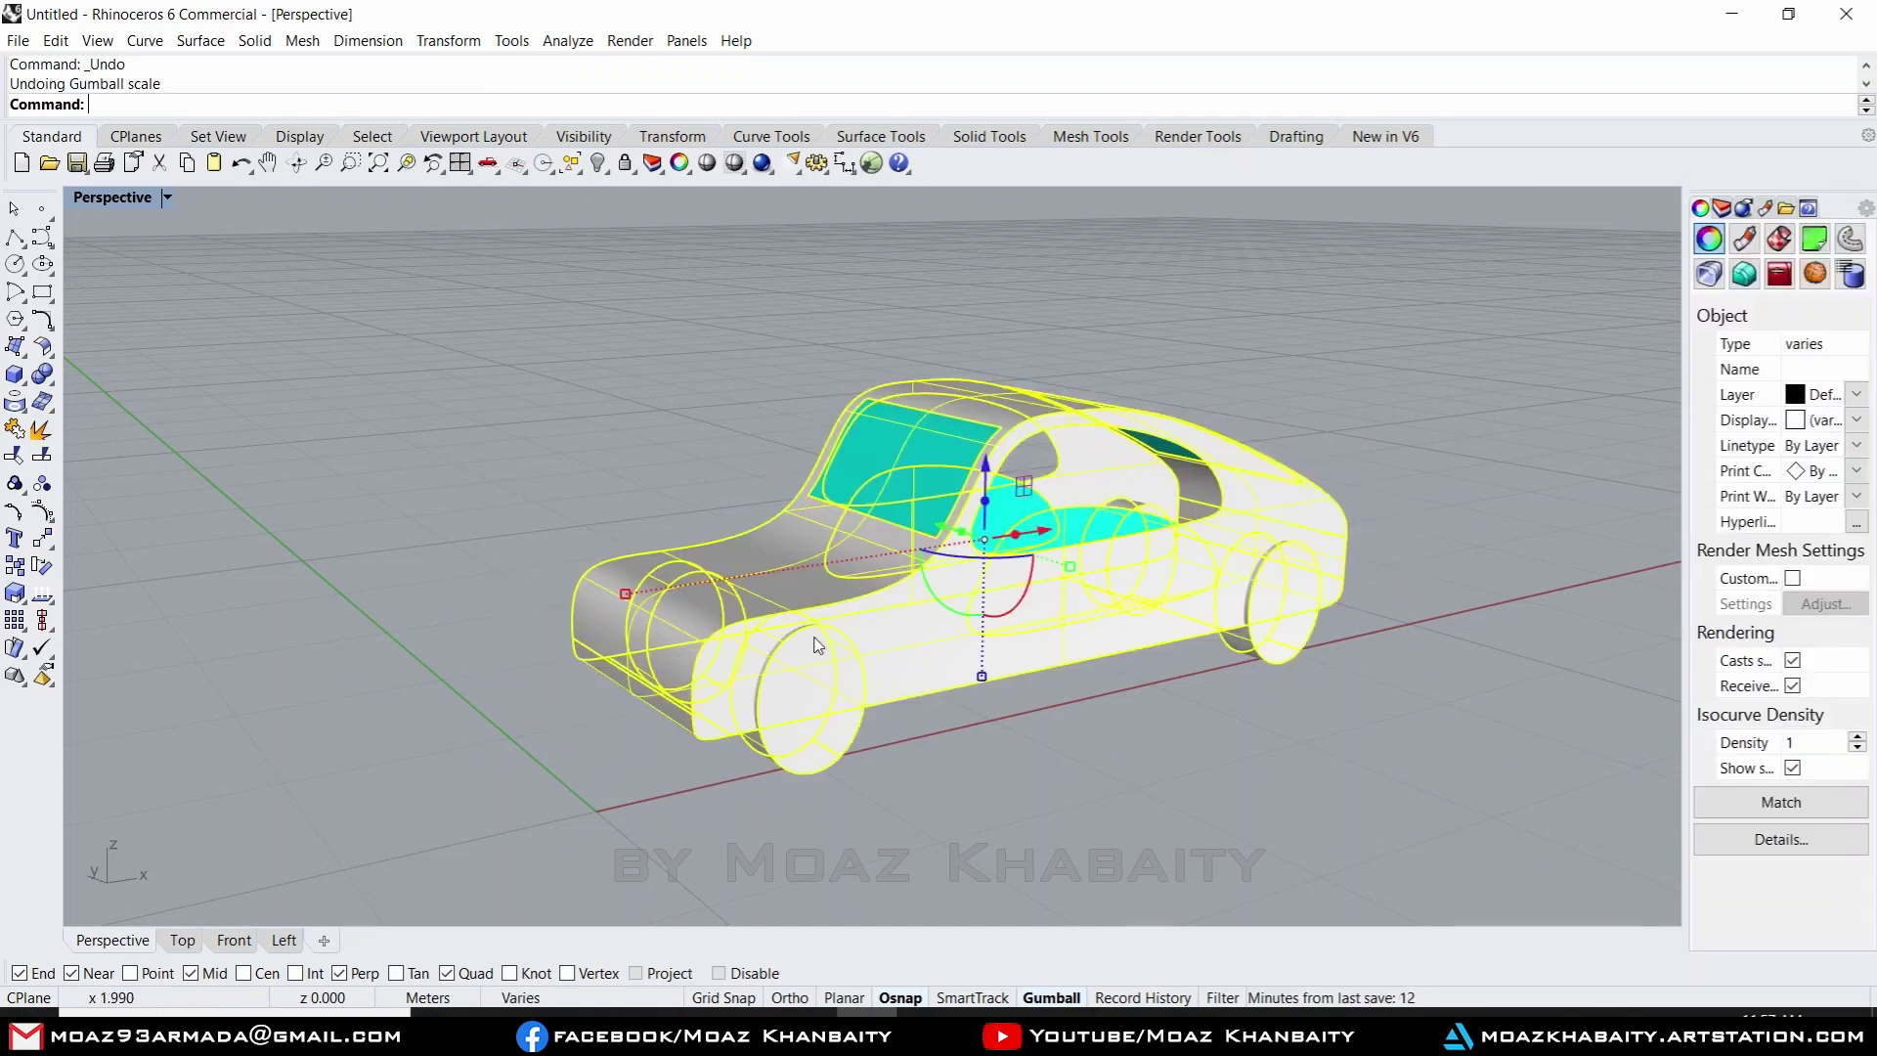
pyautogui.click(859, 804)
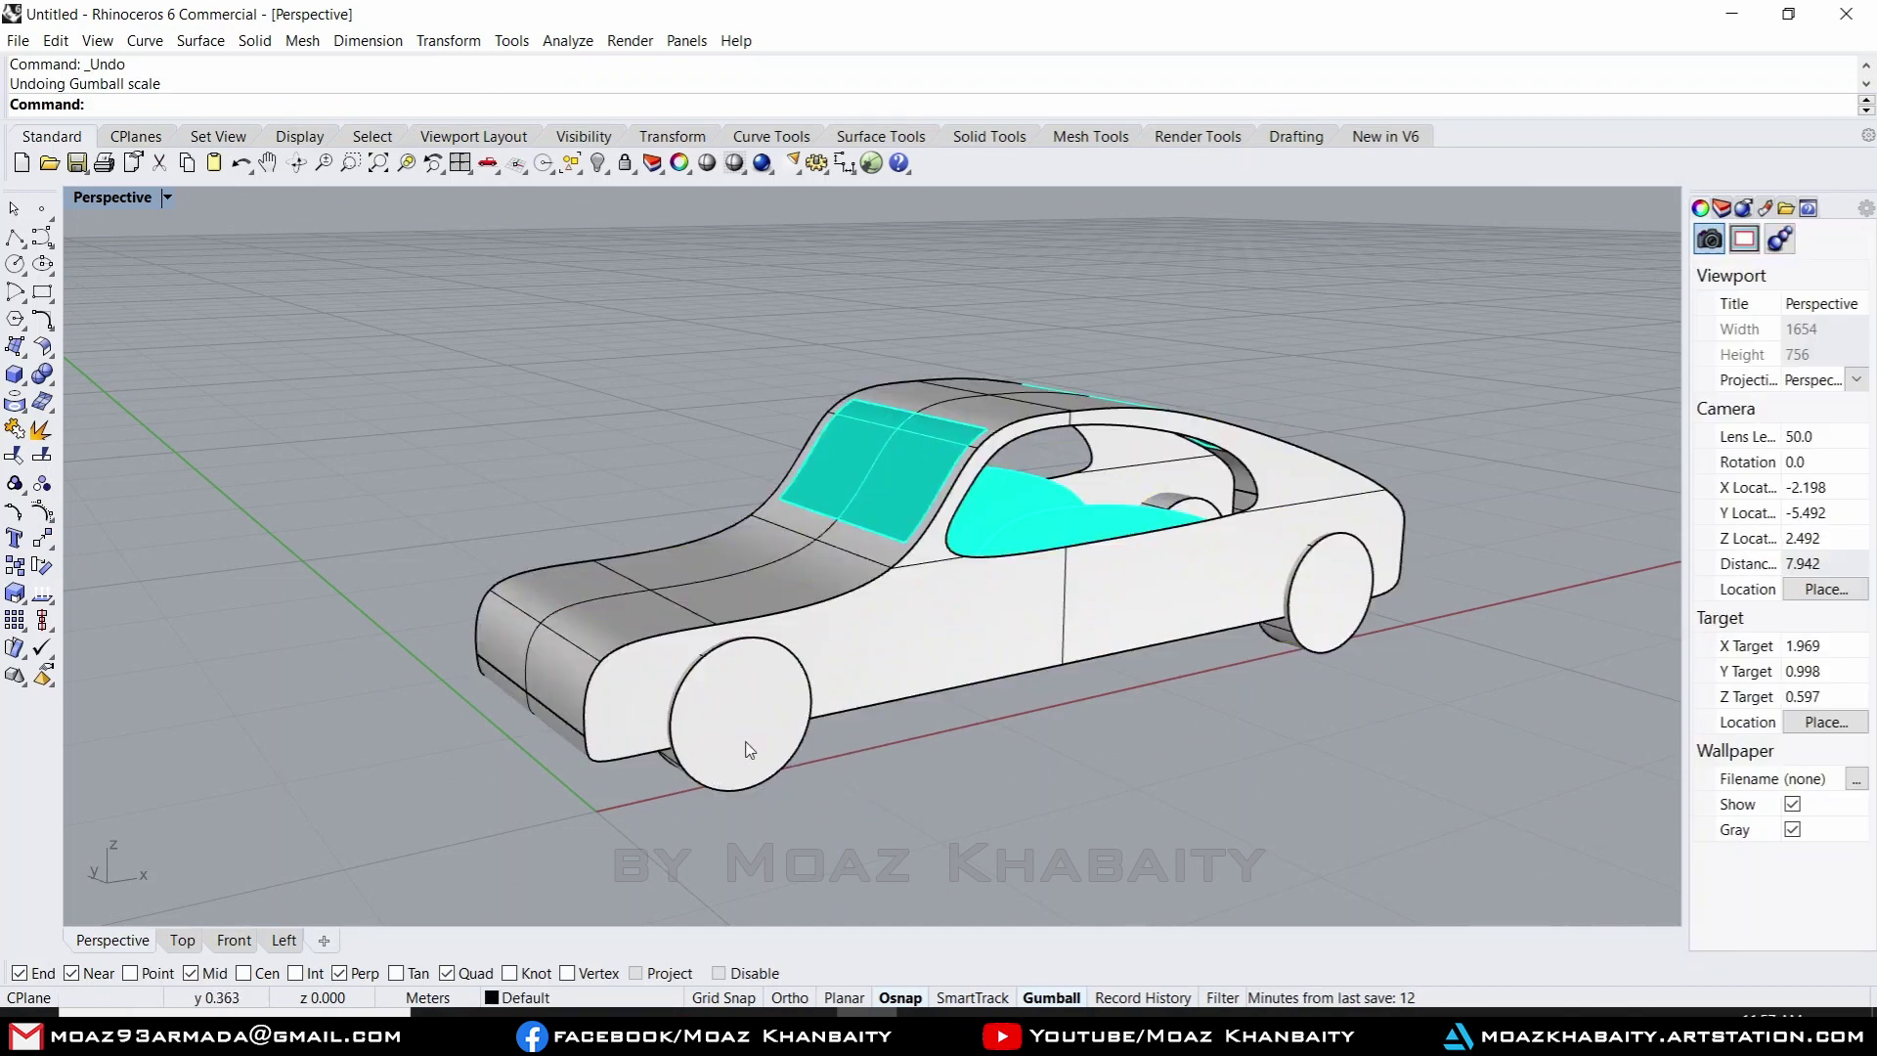
# - Select the body and windows without the four wheels and stretch them lengthwise
pyautogui.moveTo(777, 567); pyautogui.dragTo(1257, 755, button='right')
pyautogui.moveTo(1369, 777); pyautogui.dragTo(308, 235)
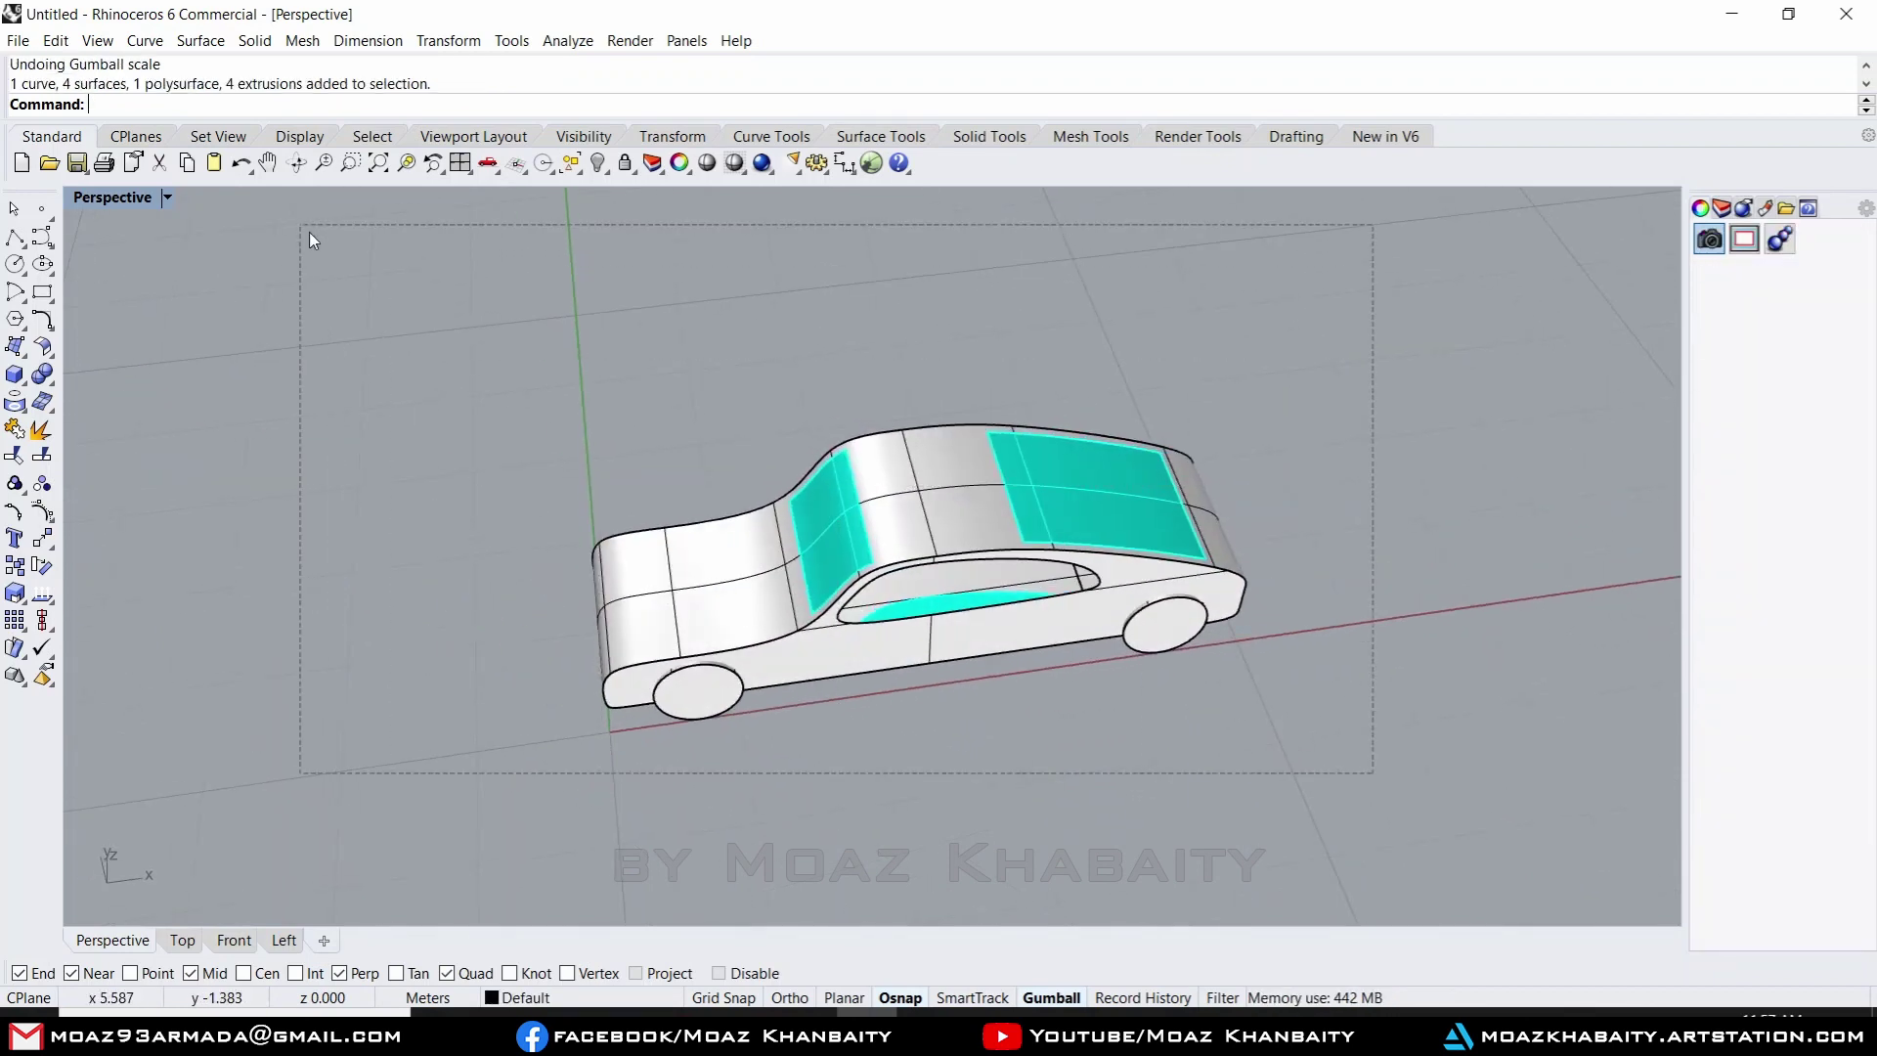
pyautogui.scroll(3, 701, 754)
pyautogui.keyDown('ctrl'); pyautogui.click(703, 674); pyautogui.keyUp('ctrl')
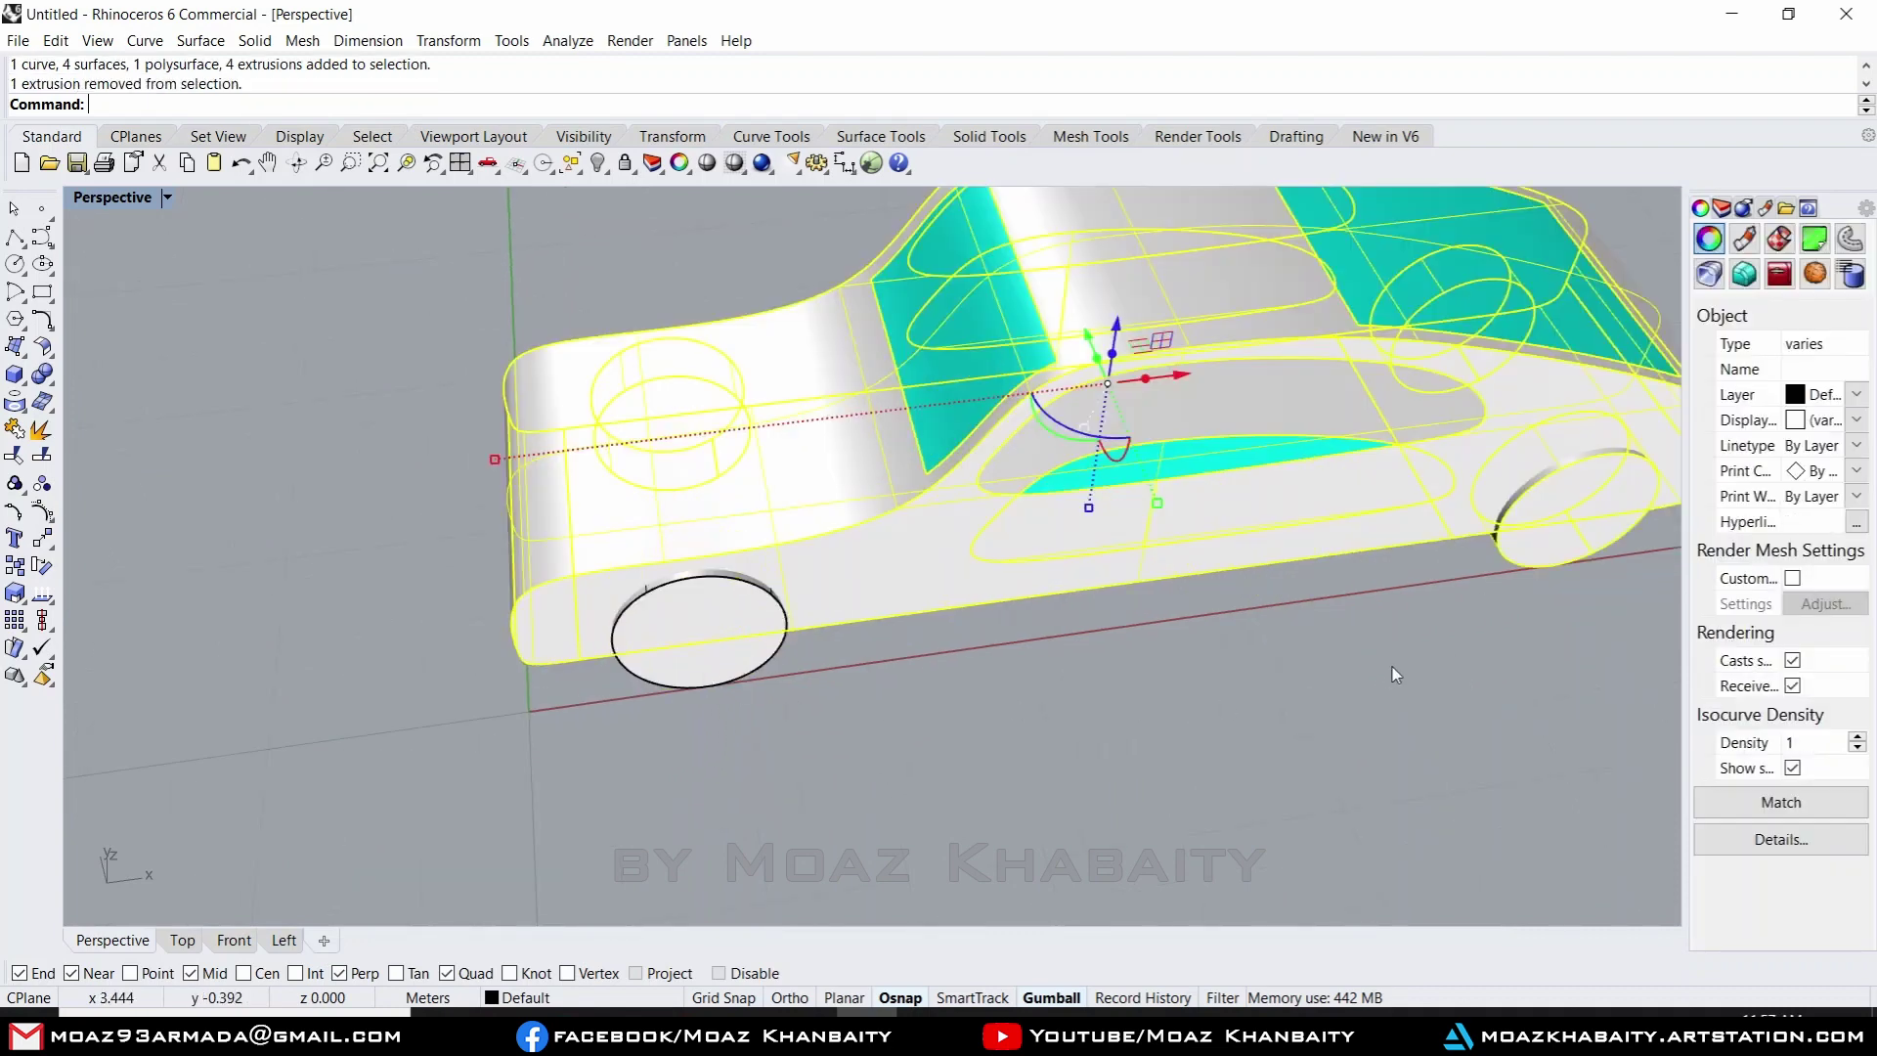
pyautogui.keyDown('ctrl'); pyautogui.click(1525, 581); pyautogui.keyUp('ctrl')
pyautogui.moveTo(1522, 583)
pyautogui.mouseDown(button='right')
pyautogui.moveTo(980, 634)
pyautogui.moveTo(1115, 700)
pyautogui.mouseUp(button='right')
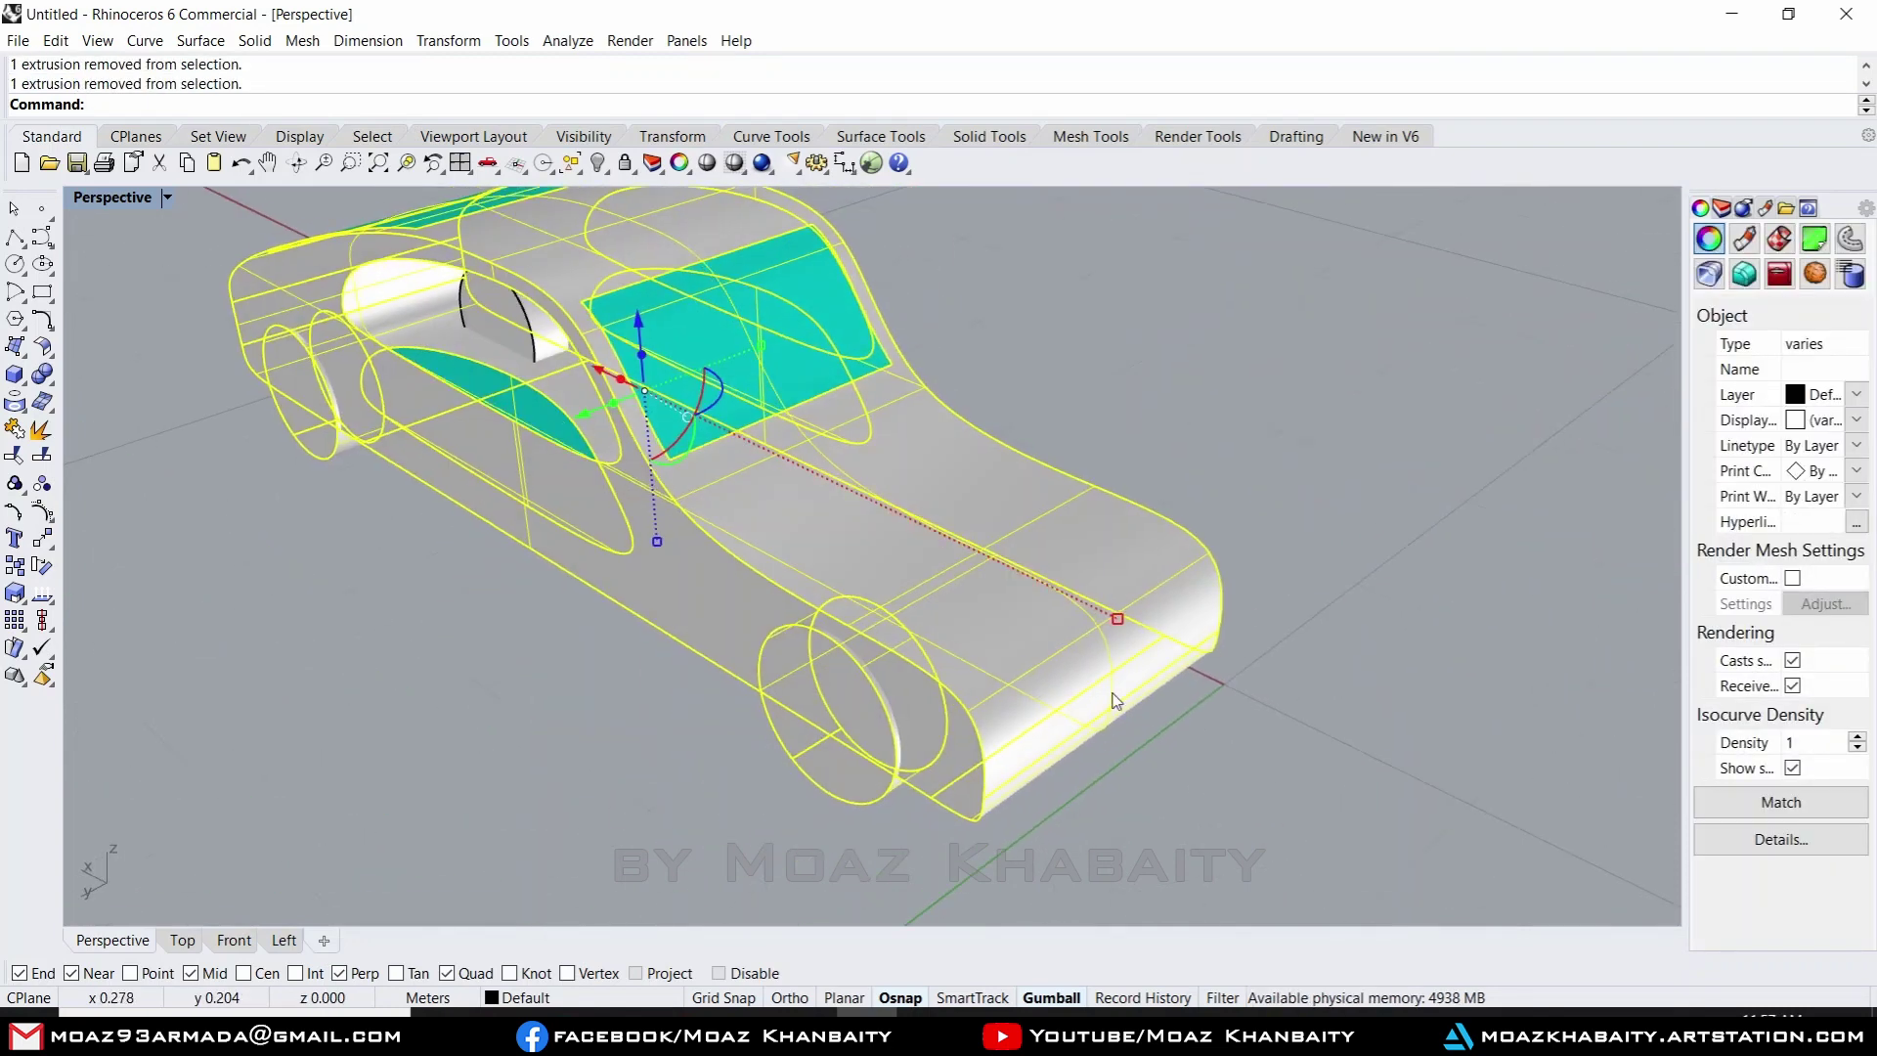
pyautogui.keyDown('ctrl'); pyautogui.click(819, 792); pyautogui.keyUp('ctrl')
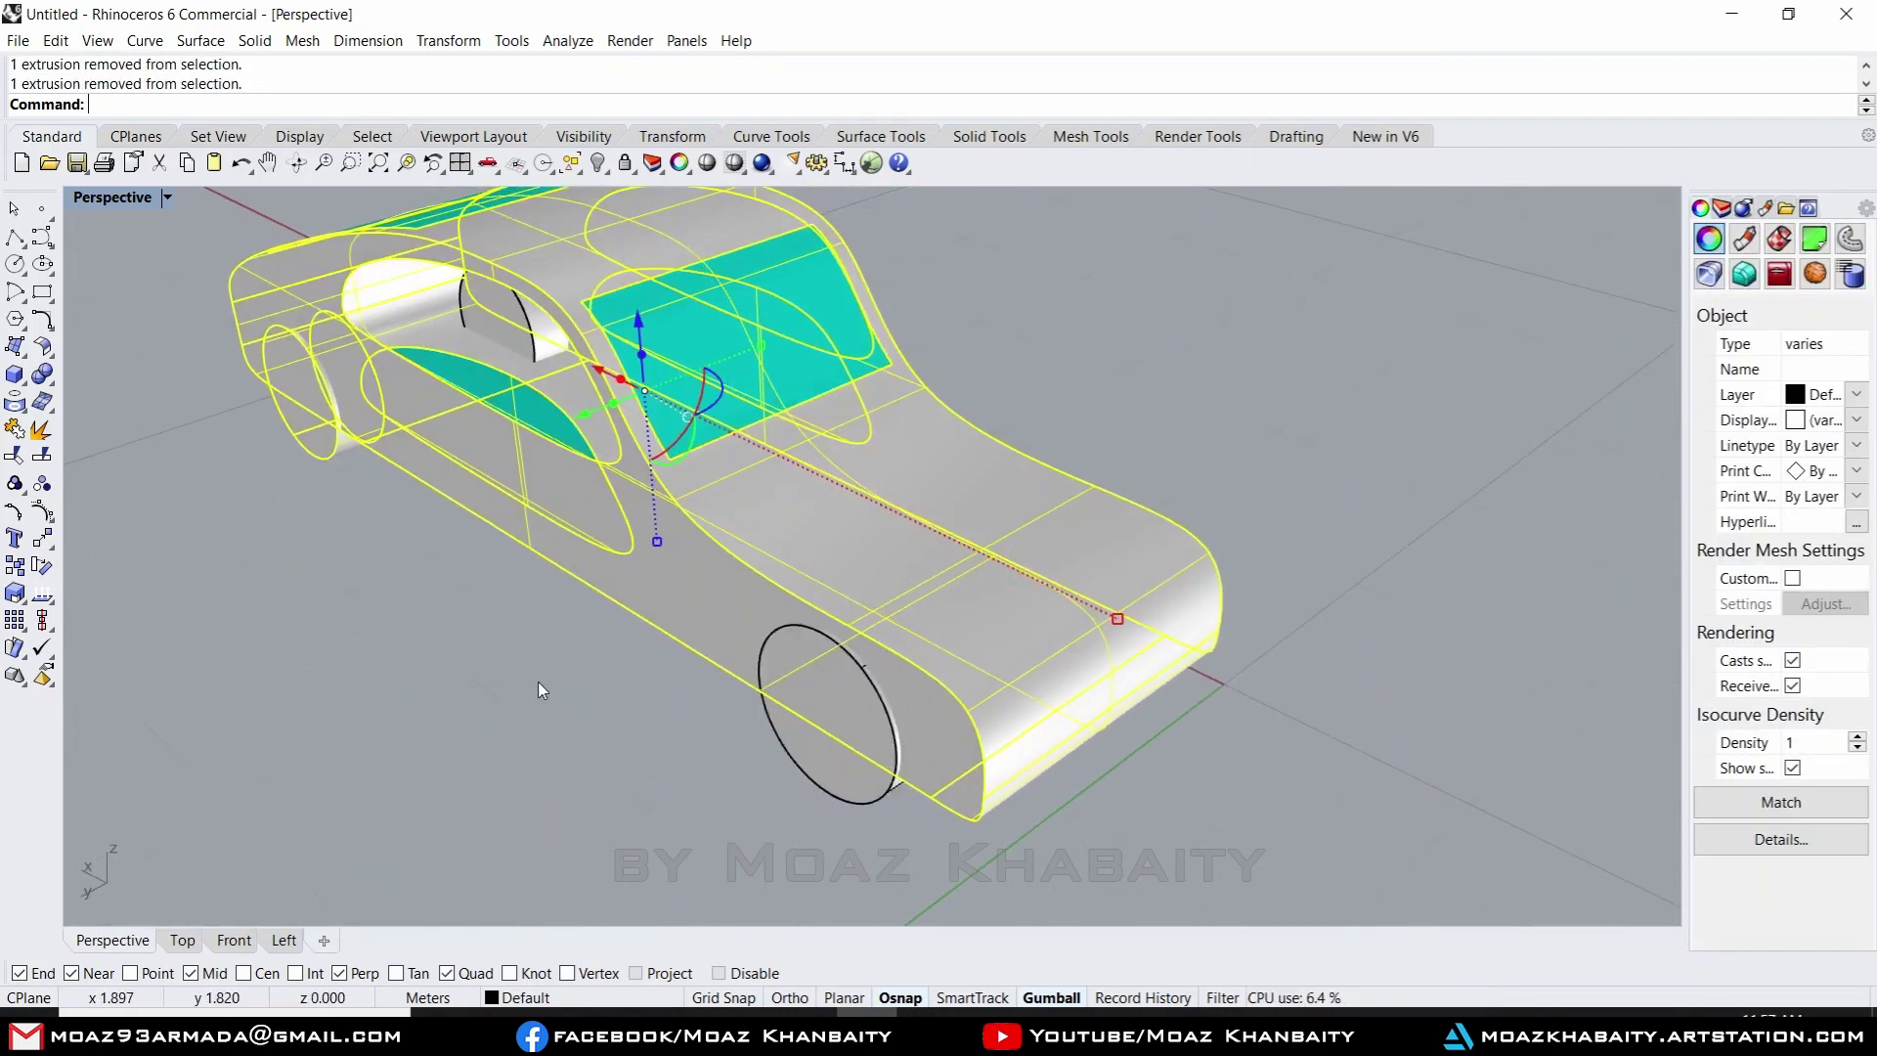
pyautogui.keyDown('ctrl'); pyautogui.click(313, 466); pyautogui.keyUp('ctrl')
pyautogui.moveTo(360, 484)
pyautogui.mouseDown(button='right')
pyautogui.moveTo(1027, 354)
pyautogui.moveTo(333, 590)
pyautogui.mouseUp(button='right')
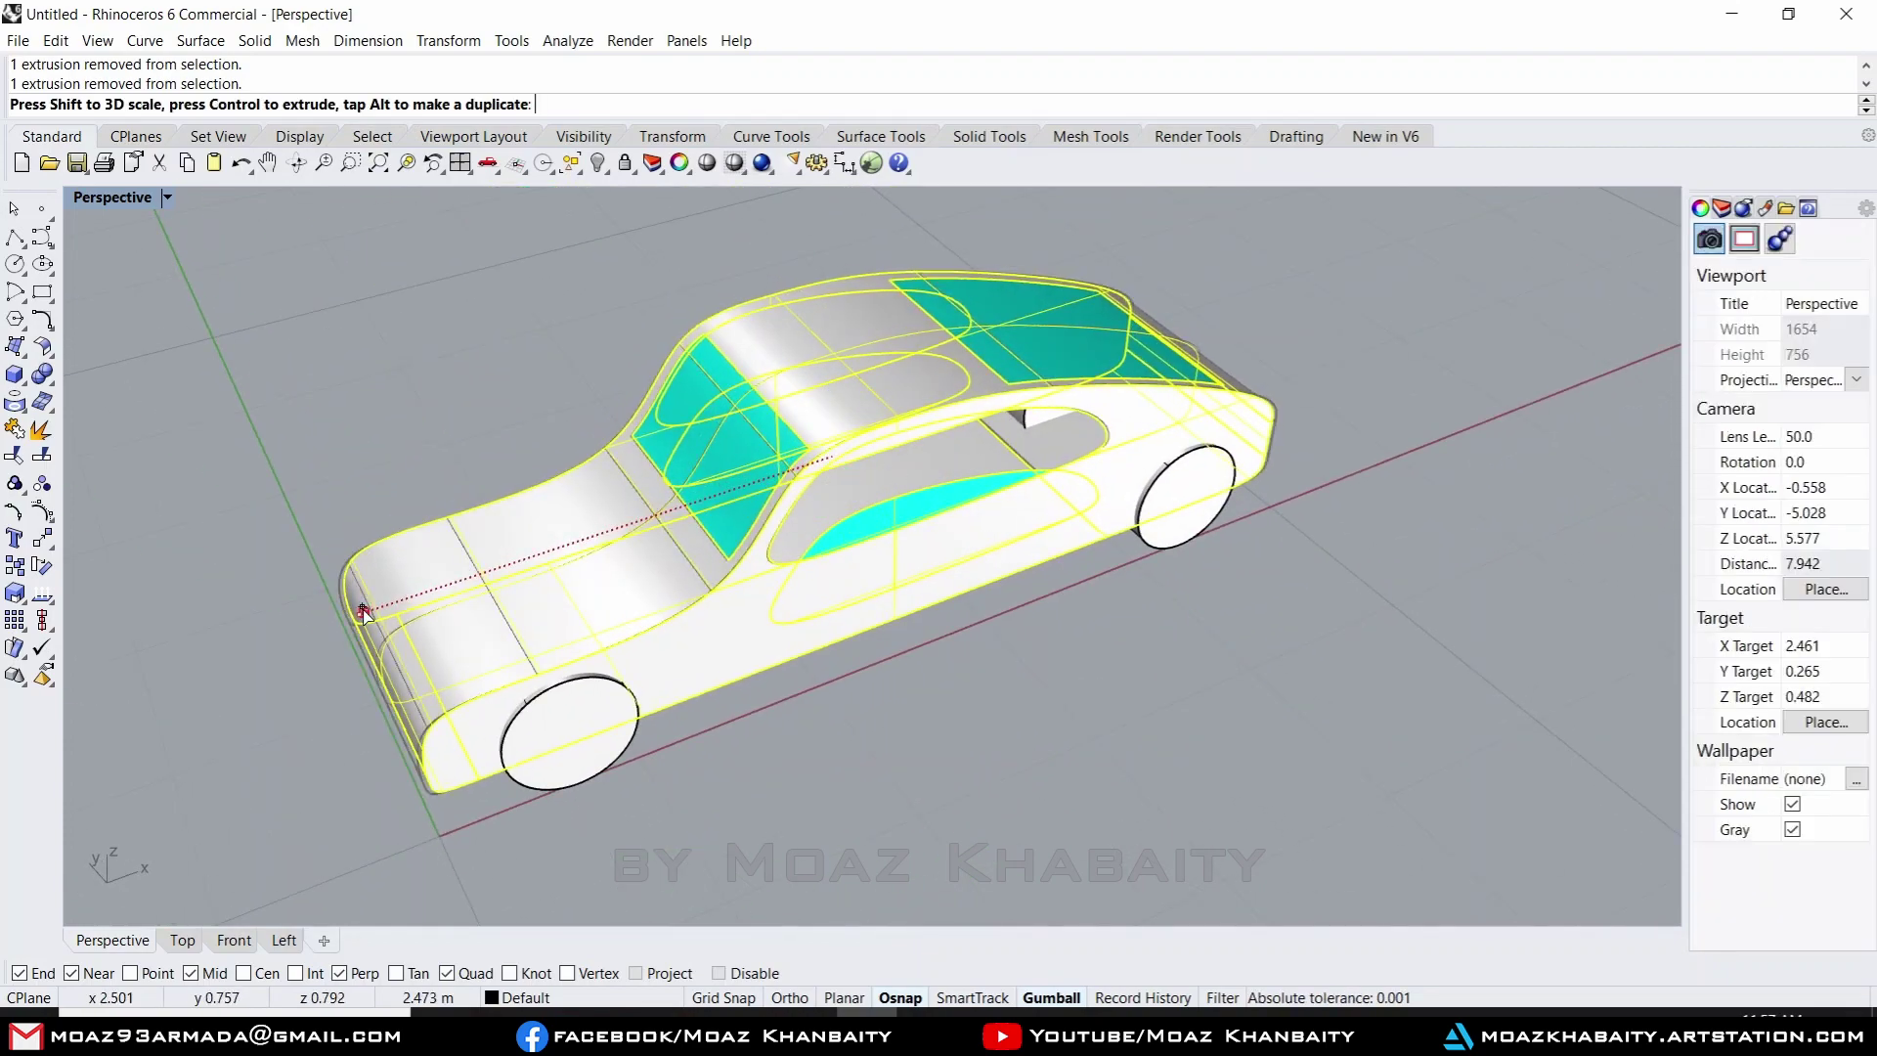
pyautogui.moveTo(358, 616); pyautogui.dragTo(448, 610)
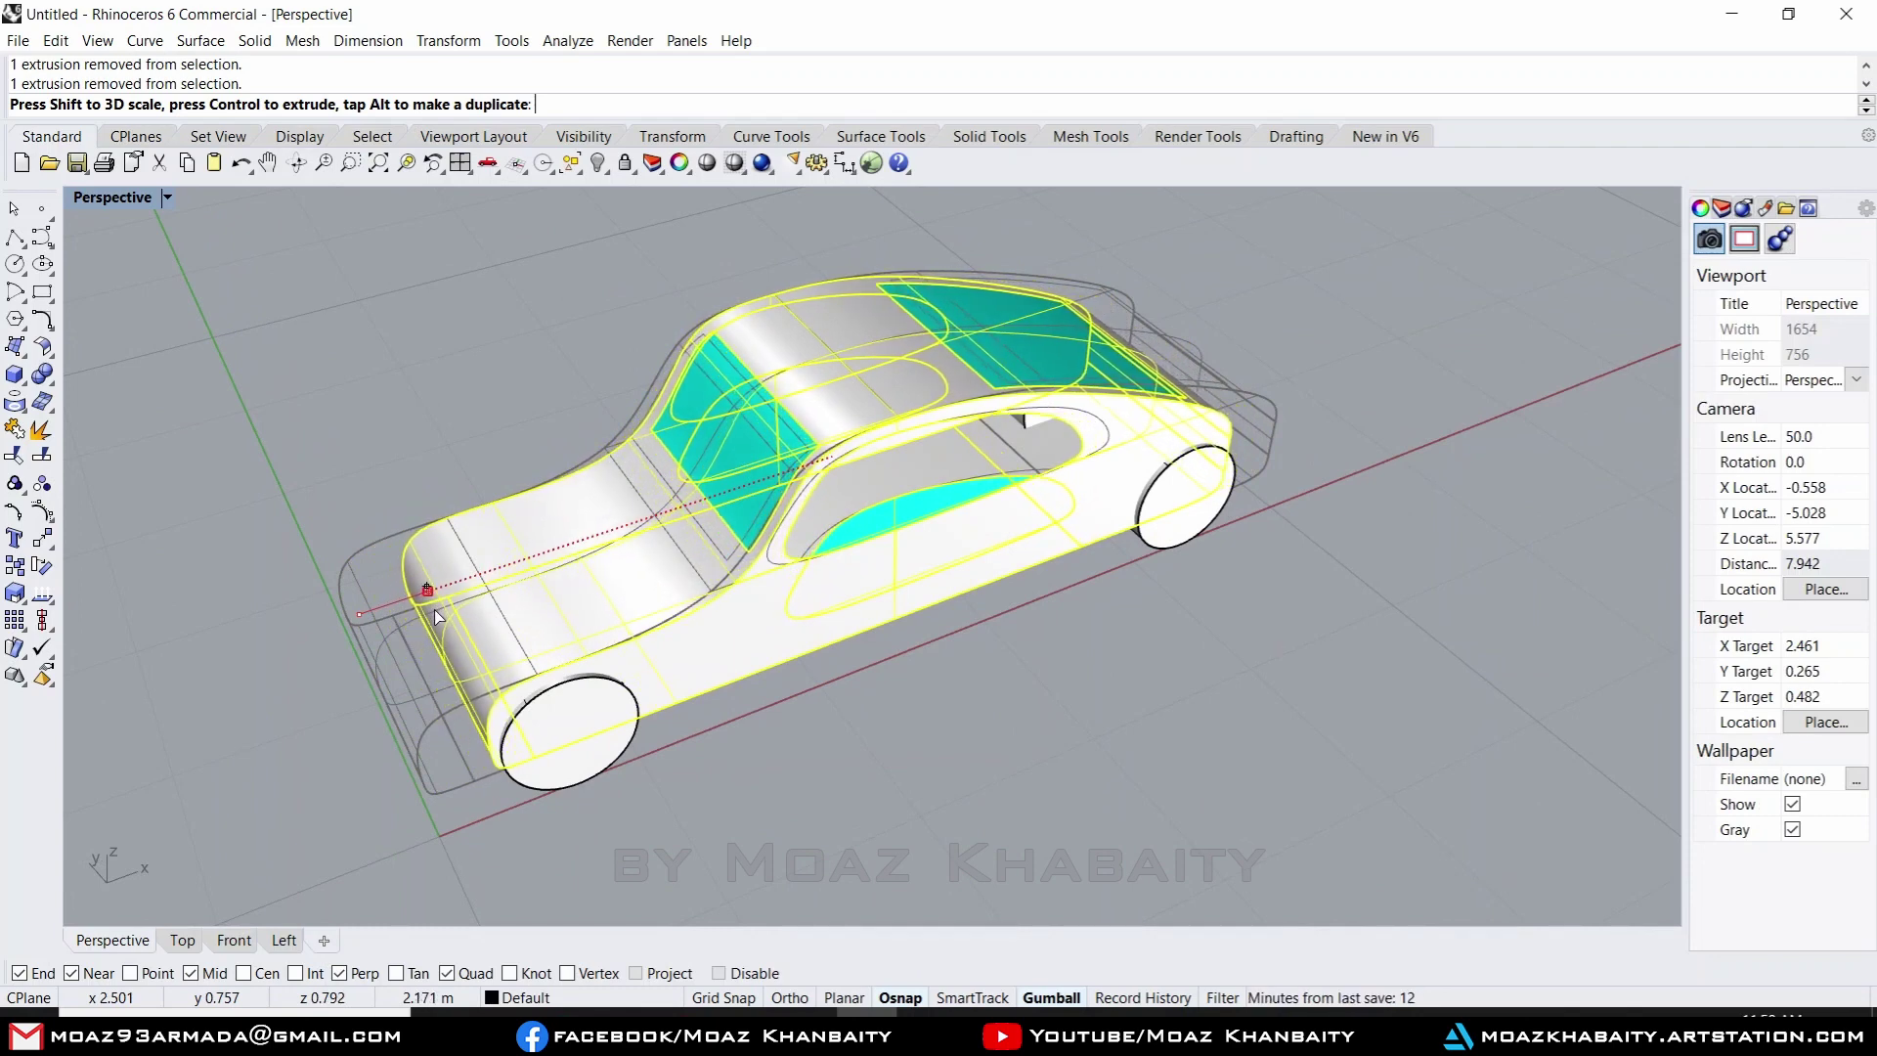
pyautogui.moveTo(1033, 518); pyautogui.dragTo(1312, 708, button='right')
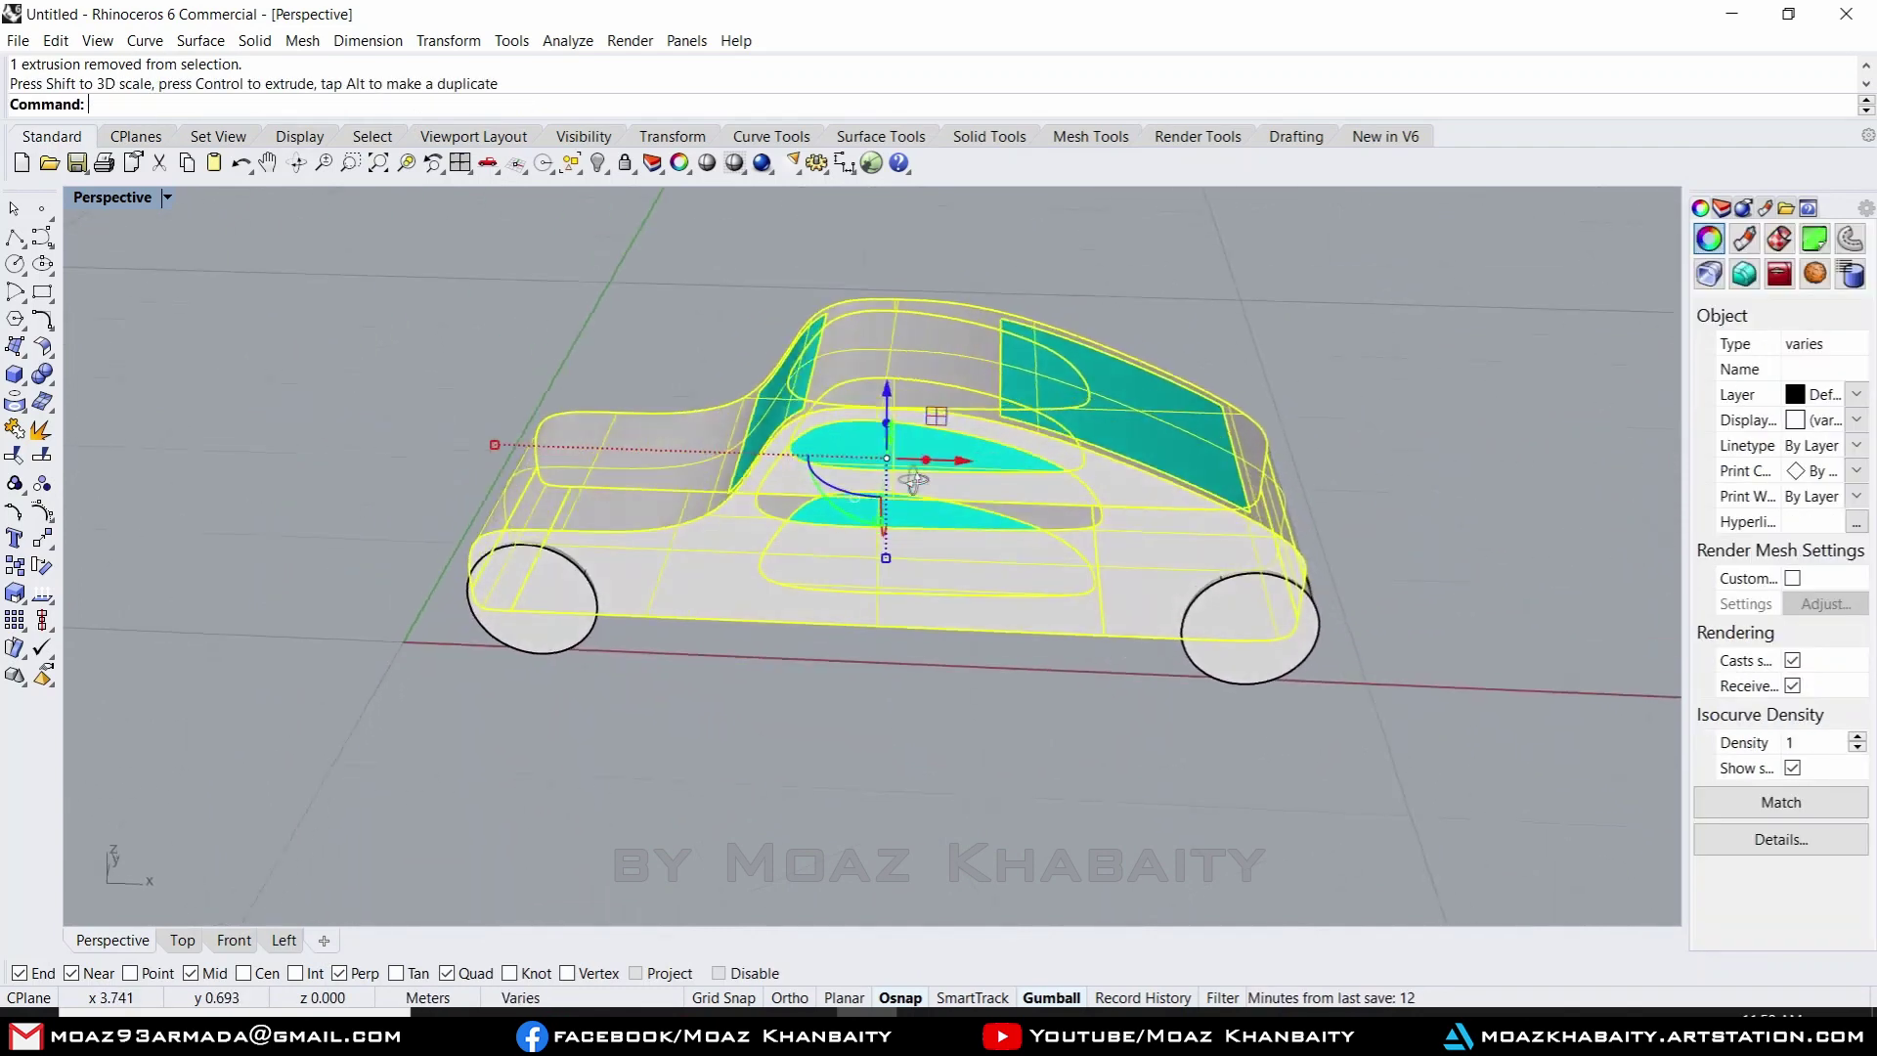
# - Move the two rear wheels along the X axis toward the car front
pyautogui.click(1269, 705)
pyautogui.keyDown('shift'); pyautogui.click(1327, 605); pyautogui.keyUp('shift')
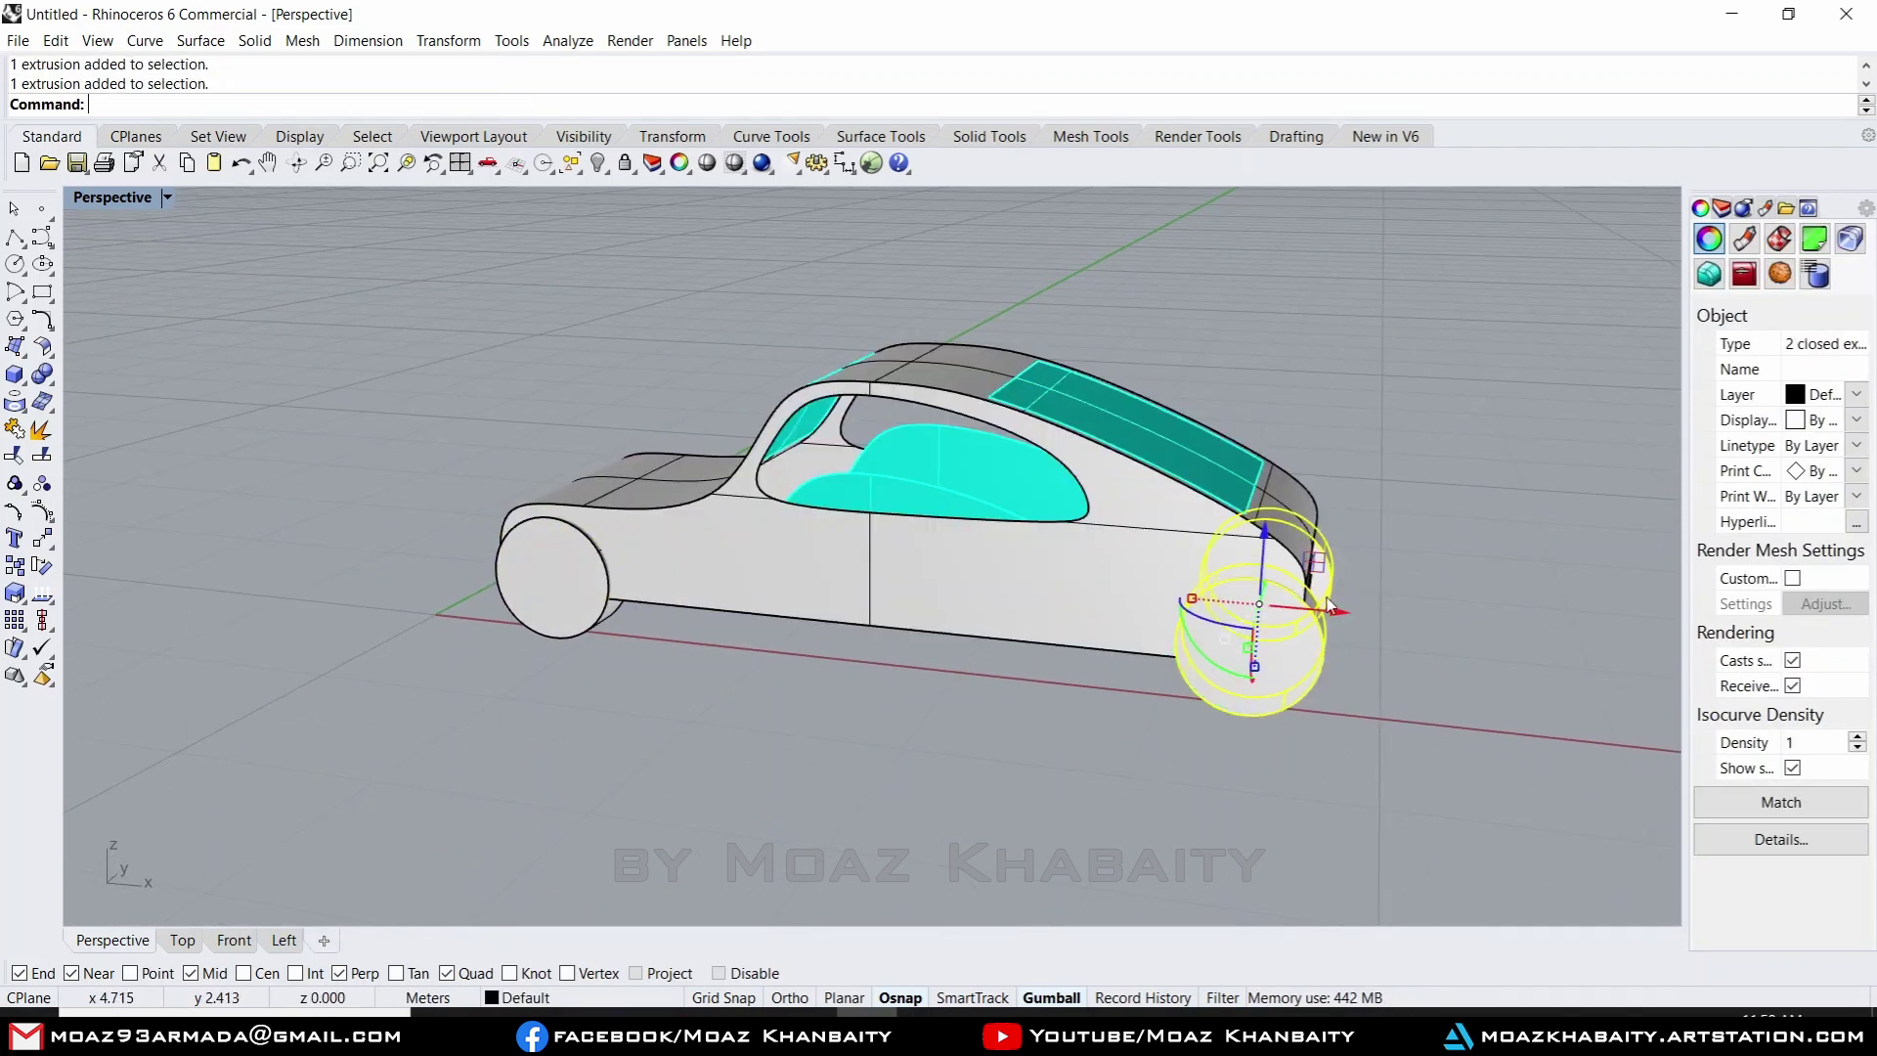
pyautogui.moveTo(1326, 616); pyautogui.dragTo(1263, 618)
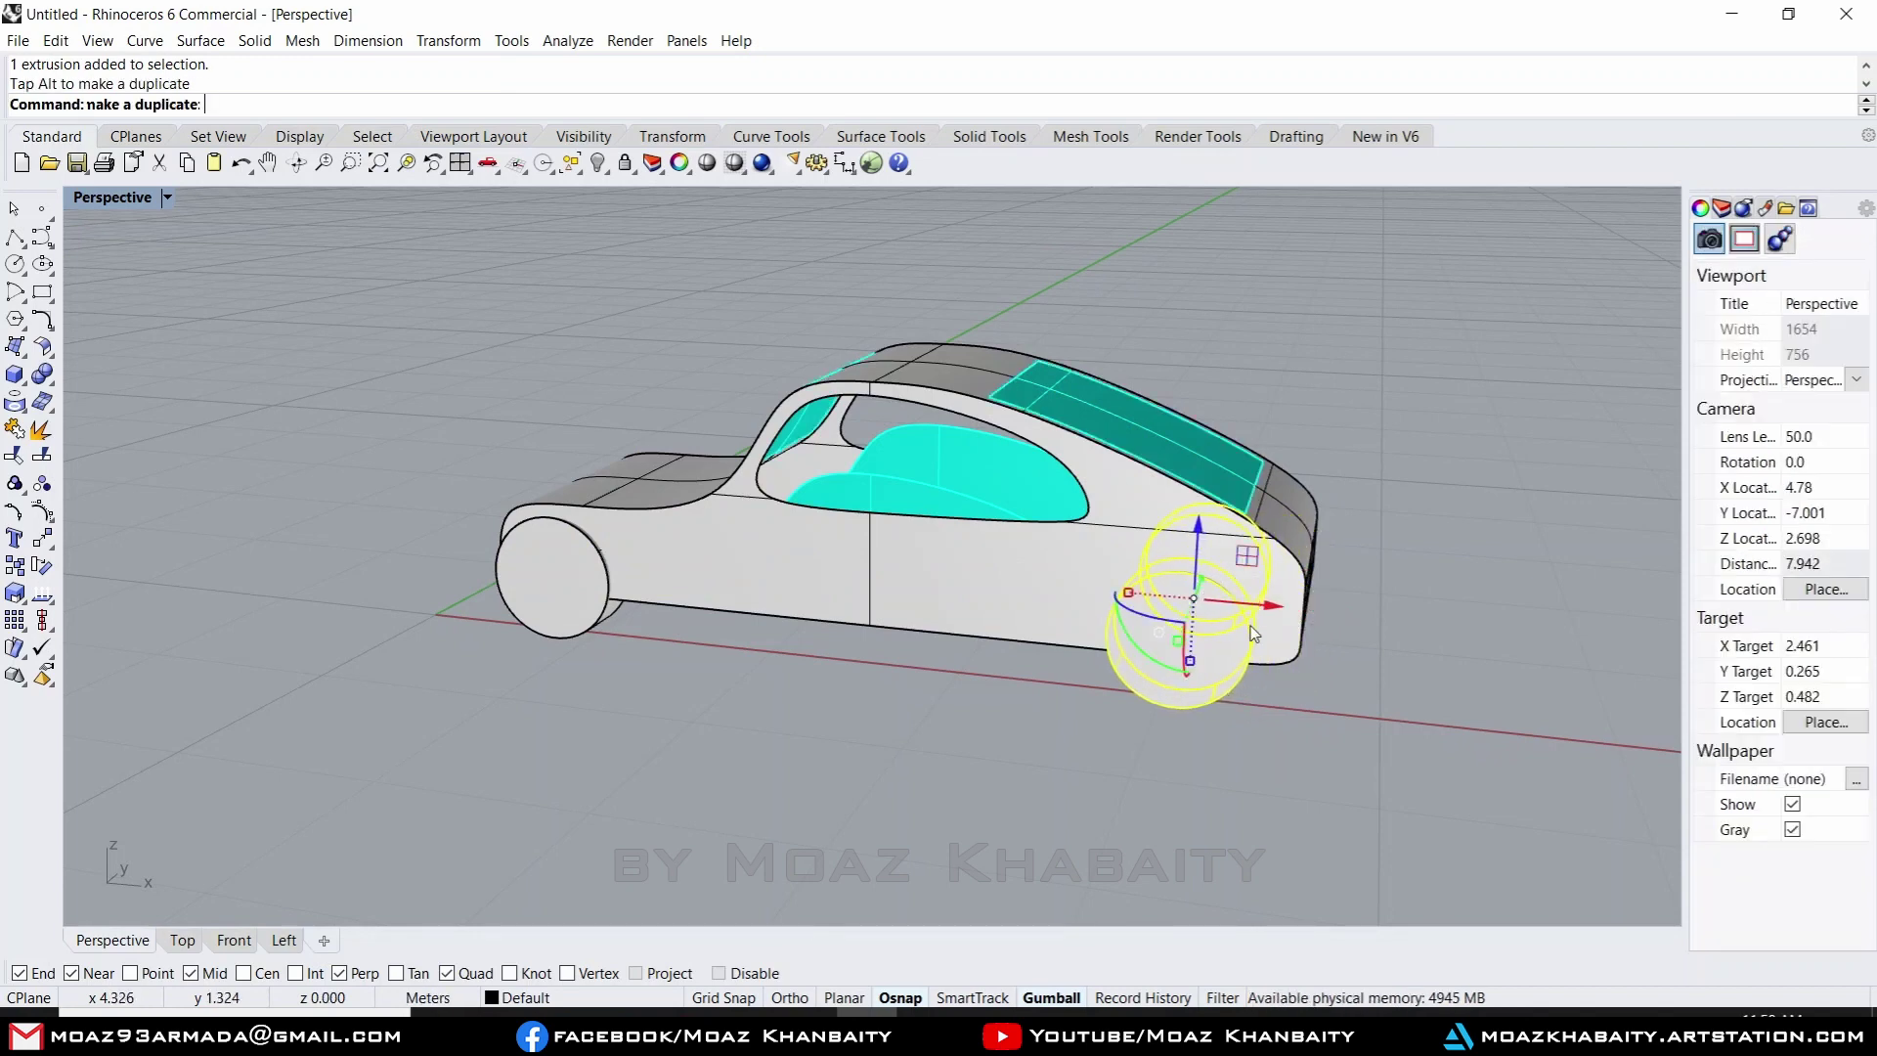
pyautogui.keyDown('shift'); pyautogui.moveTo(1138, 745); pyautogui.dragTo(1235, 725, button='right'); pyautogui.keyUp('shift')
# - Move the two front wheels forward to sit under the body
pyautogui.click(899, 567)
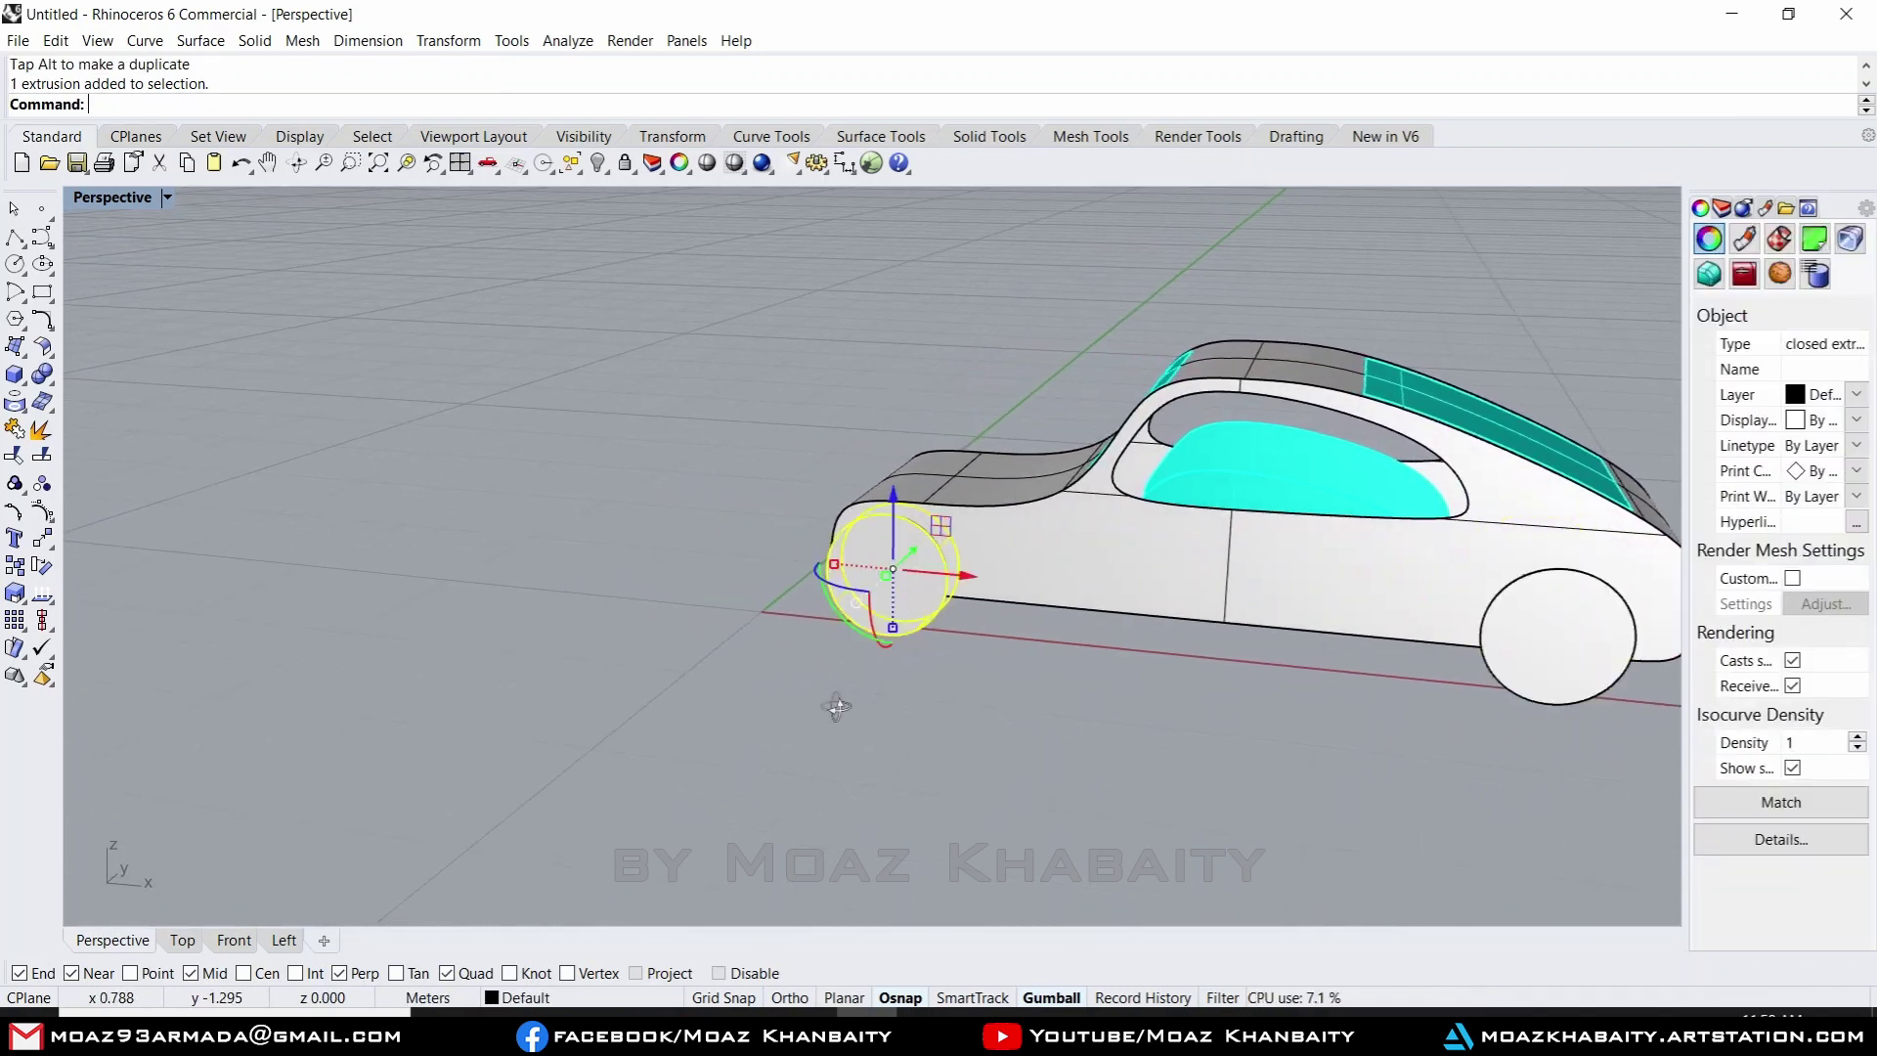
pyautogui.moveTo(900, 567)
pyautogui.mouseDown(button='right')
pyautogui.moveTo(1234, 646)
pyautogui.moveTo(694, 681)
pyautogui.moveTo(841, 596)
pyautogui.mouseUp(button='right')
pyautogui.keyDown('shift'); pyautogui.click(812, 675); pyautogui.keyUp('shift')
pyautogui.moveTo(860, 590); pyautogui.dragTo(937, 598)
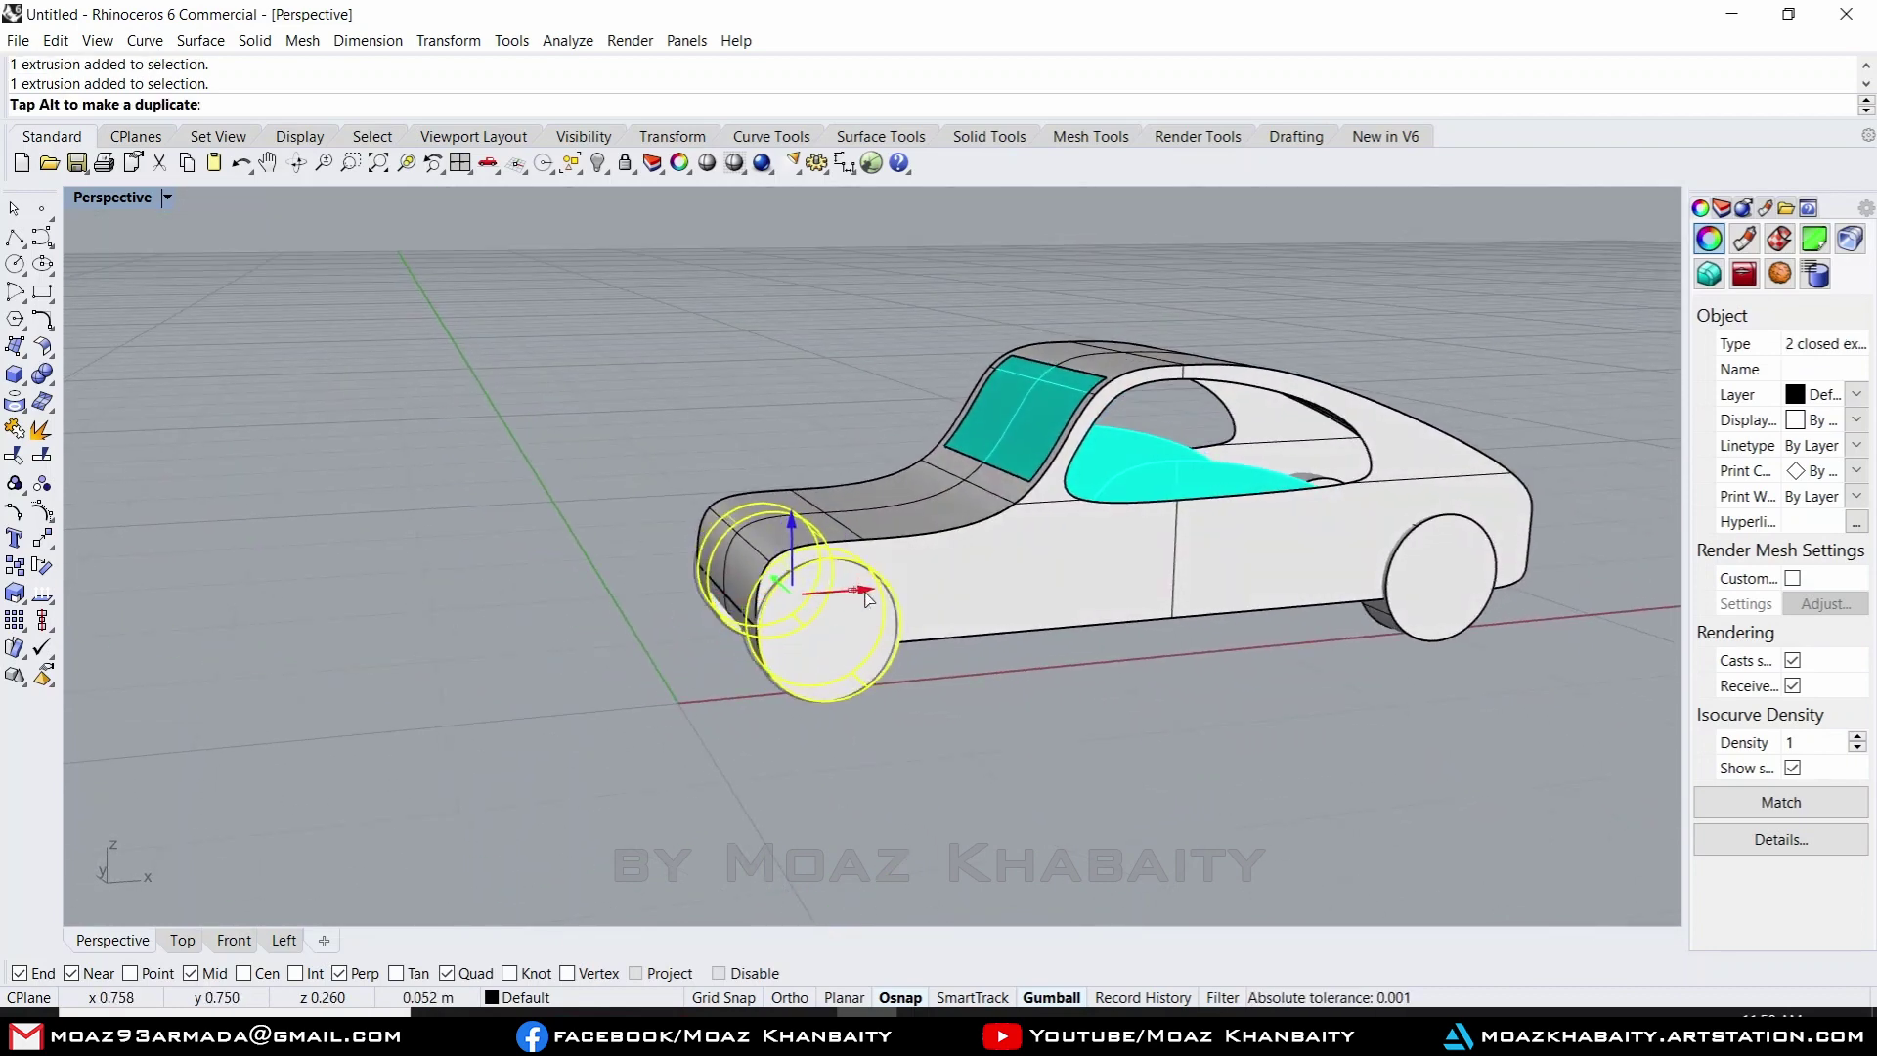
pyautogui.click(1105, 713)
pyautogui.scroll(3, 1105, 712)
pyautogui.scroll(2, 1204, 688)
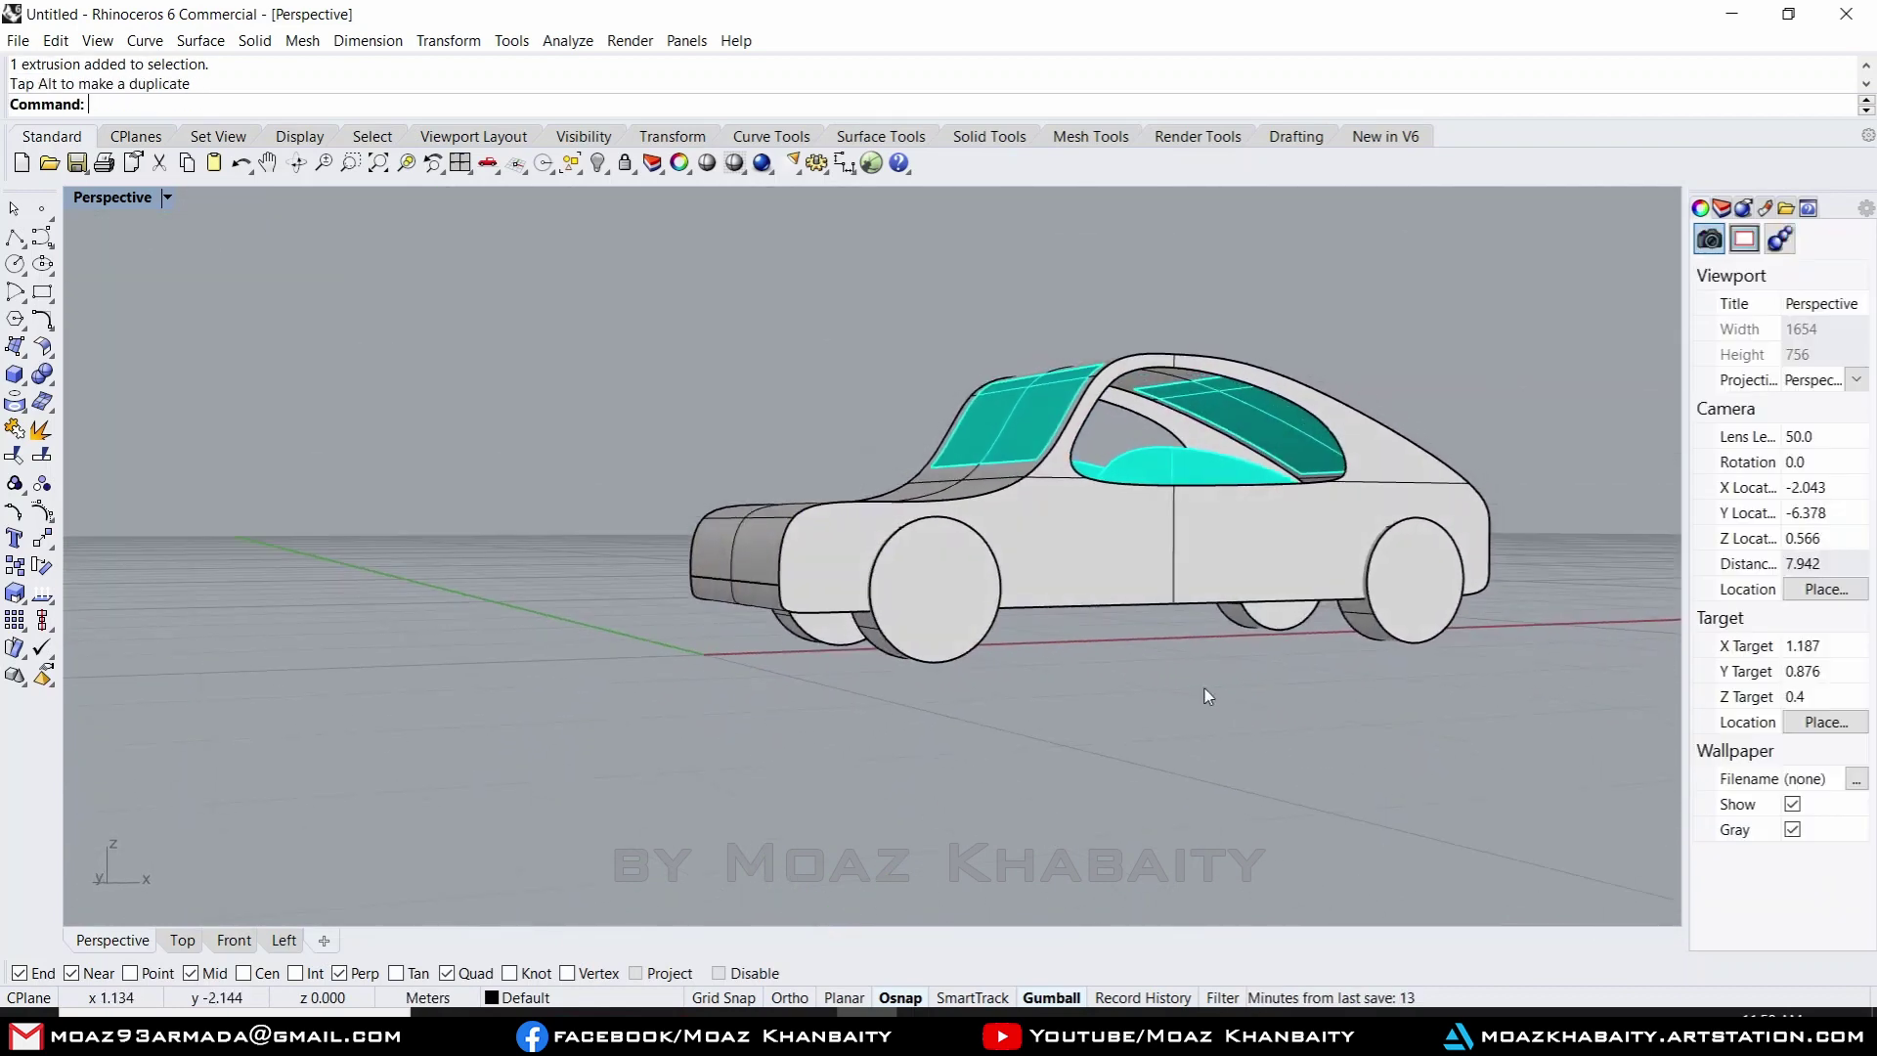
pyautogui.scroll(2, 878, 591)
pyautogui.scroll(-2, 880, 607)
pyautogui.scroll(-3, 885, 723)
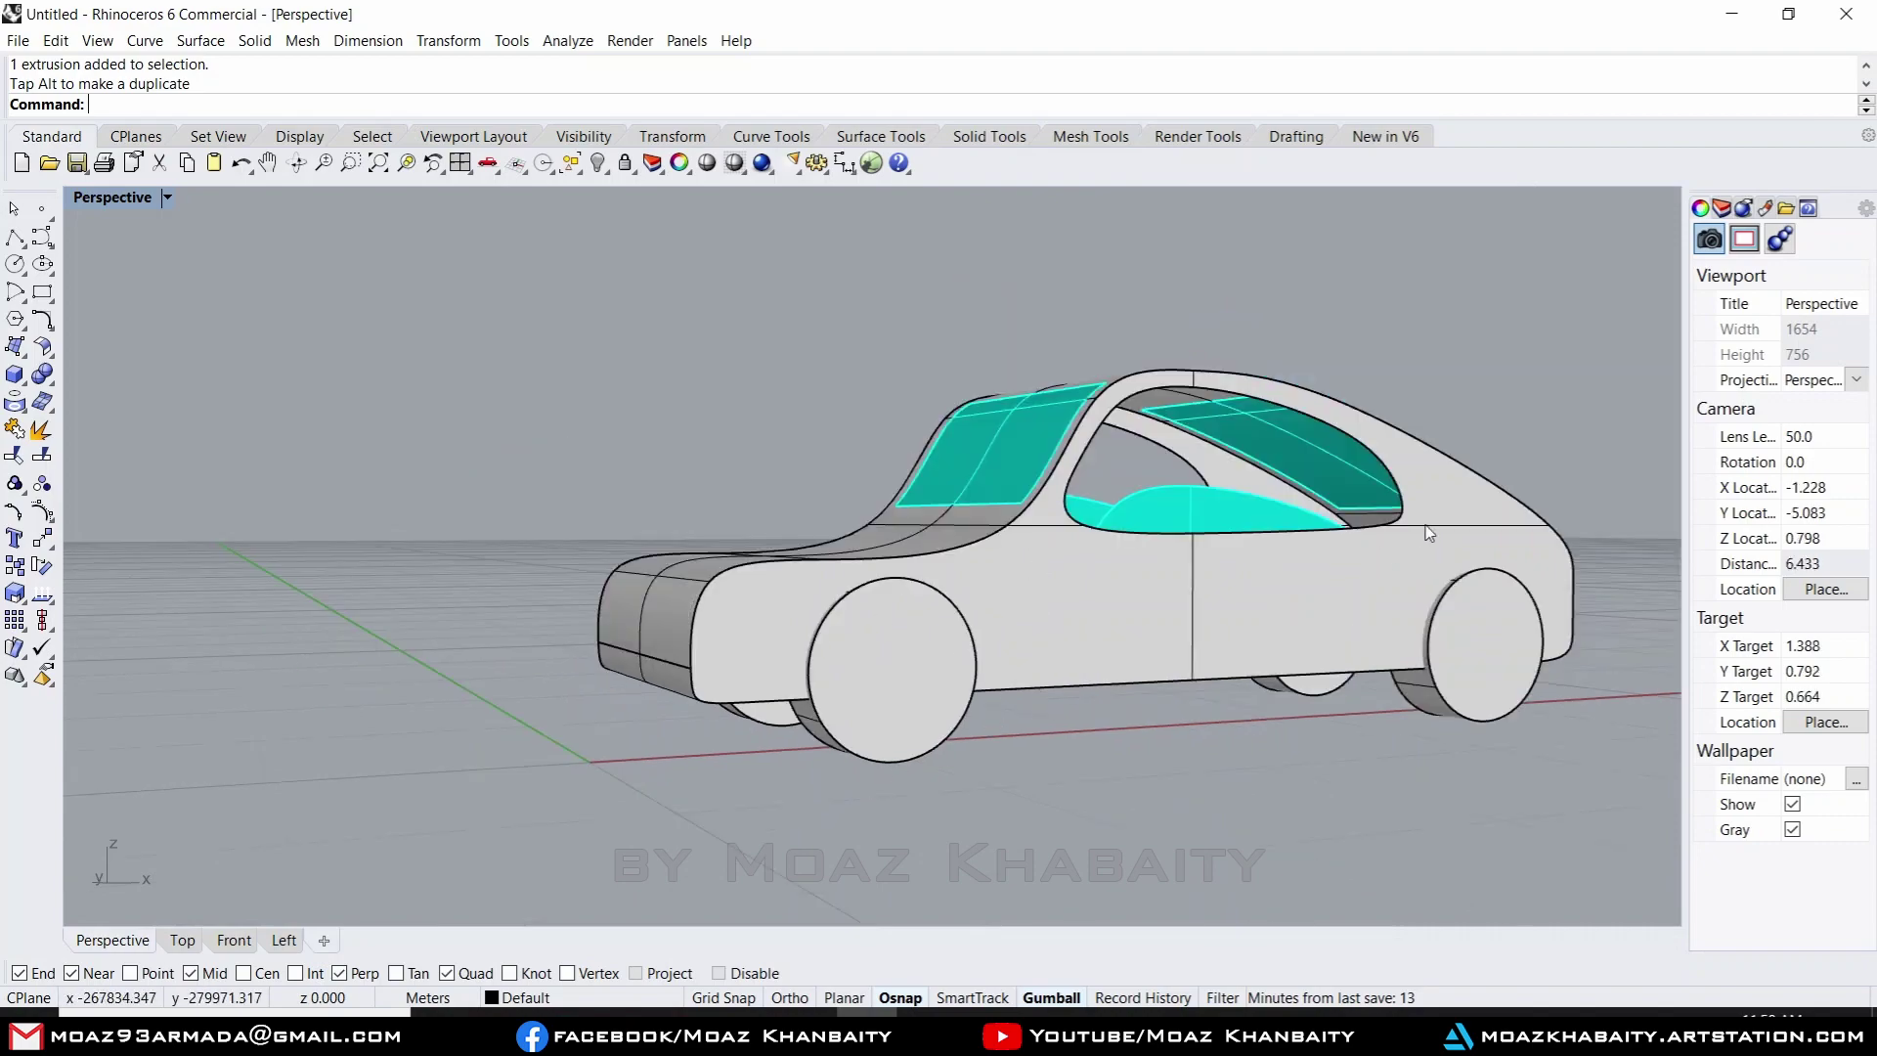
pyautogui.scroll(-1, 1457, 586)
# - Orbit and zoom the Perspective view, then restore the Top/Perspective/Front/Left layout
pyautogui.moveTo(1442, 623)
pyautogui.mouseDown(button='right')
pyautogui.moveTo(1058, 598)
pyautogui.moveTo(1153, 571)
pyautogui.mouseUp(button='right')
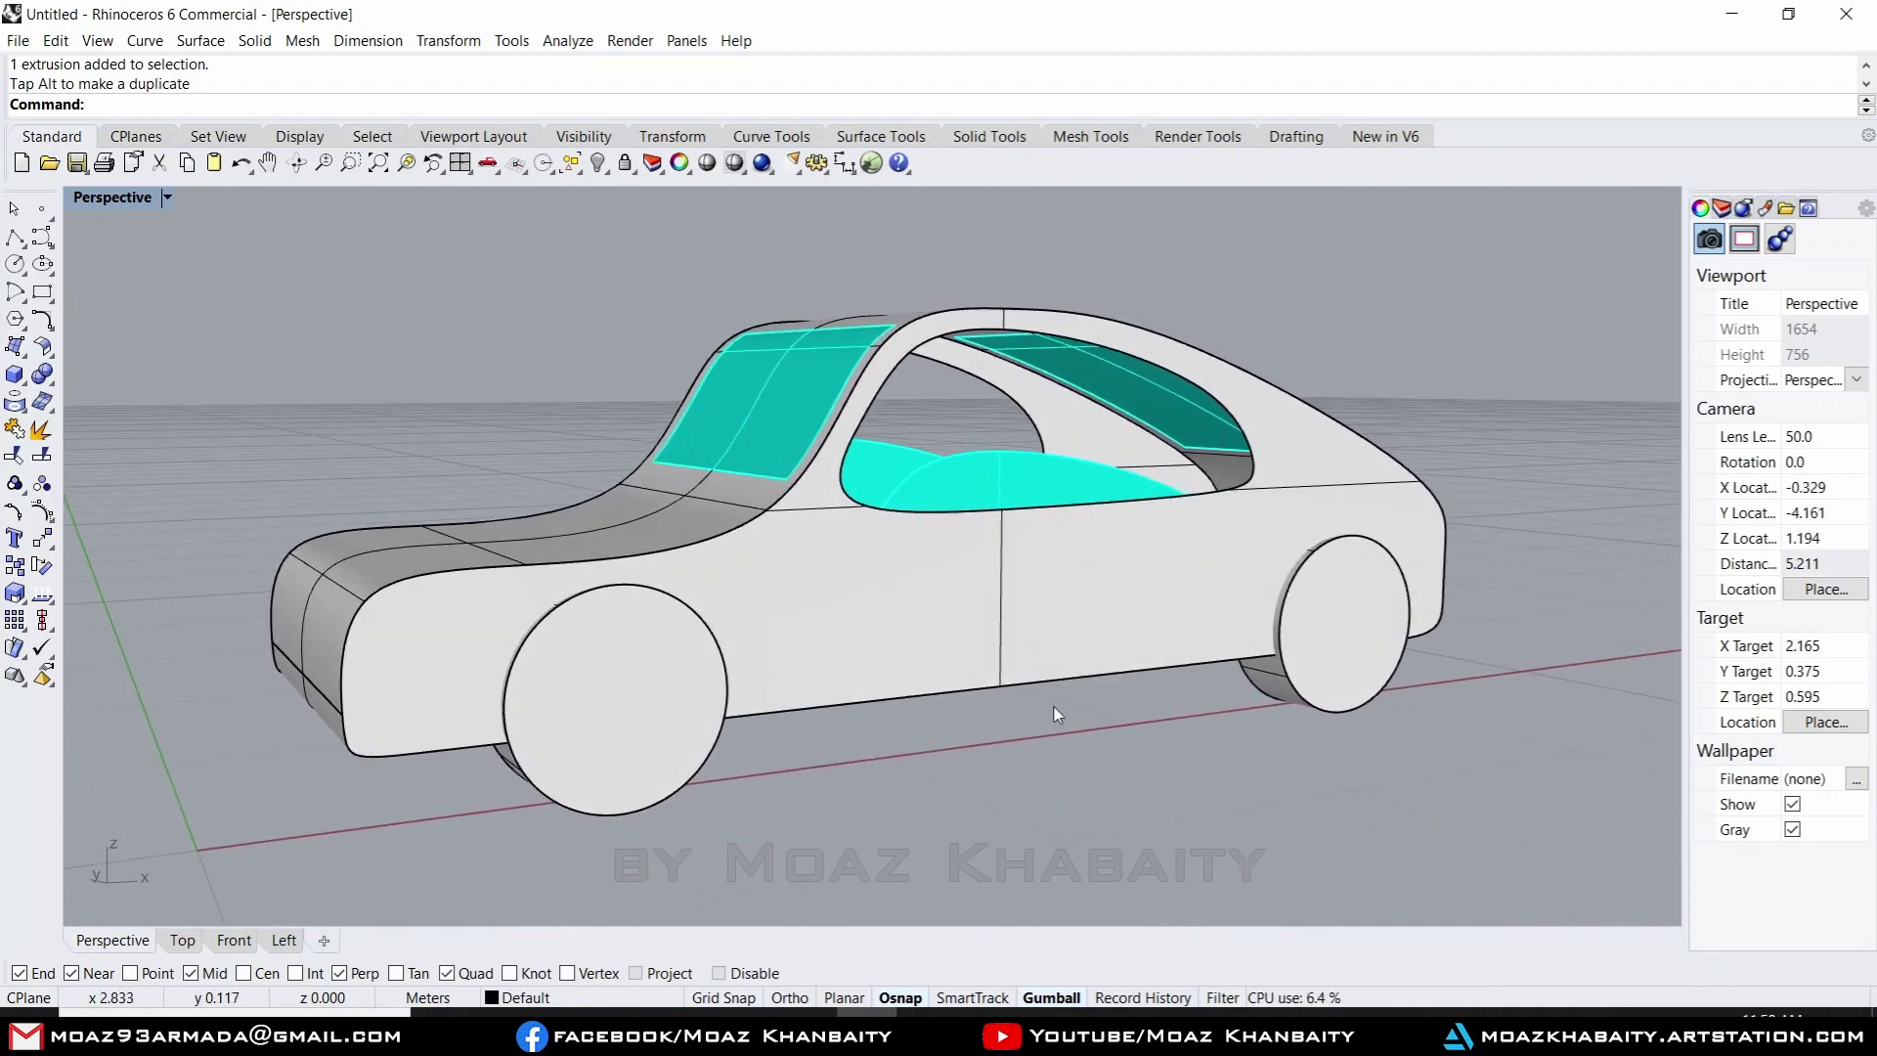
pyautogui.scroll(-2, 880, 523)
pyautogui.scroll(-2, 939, 627)
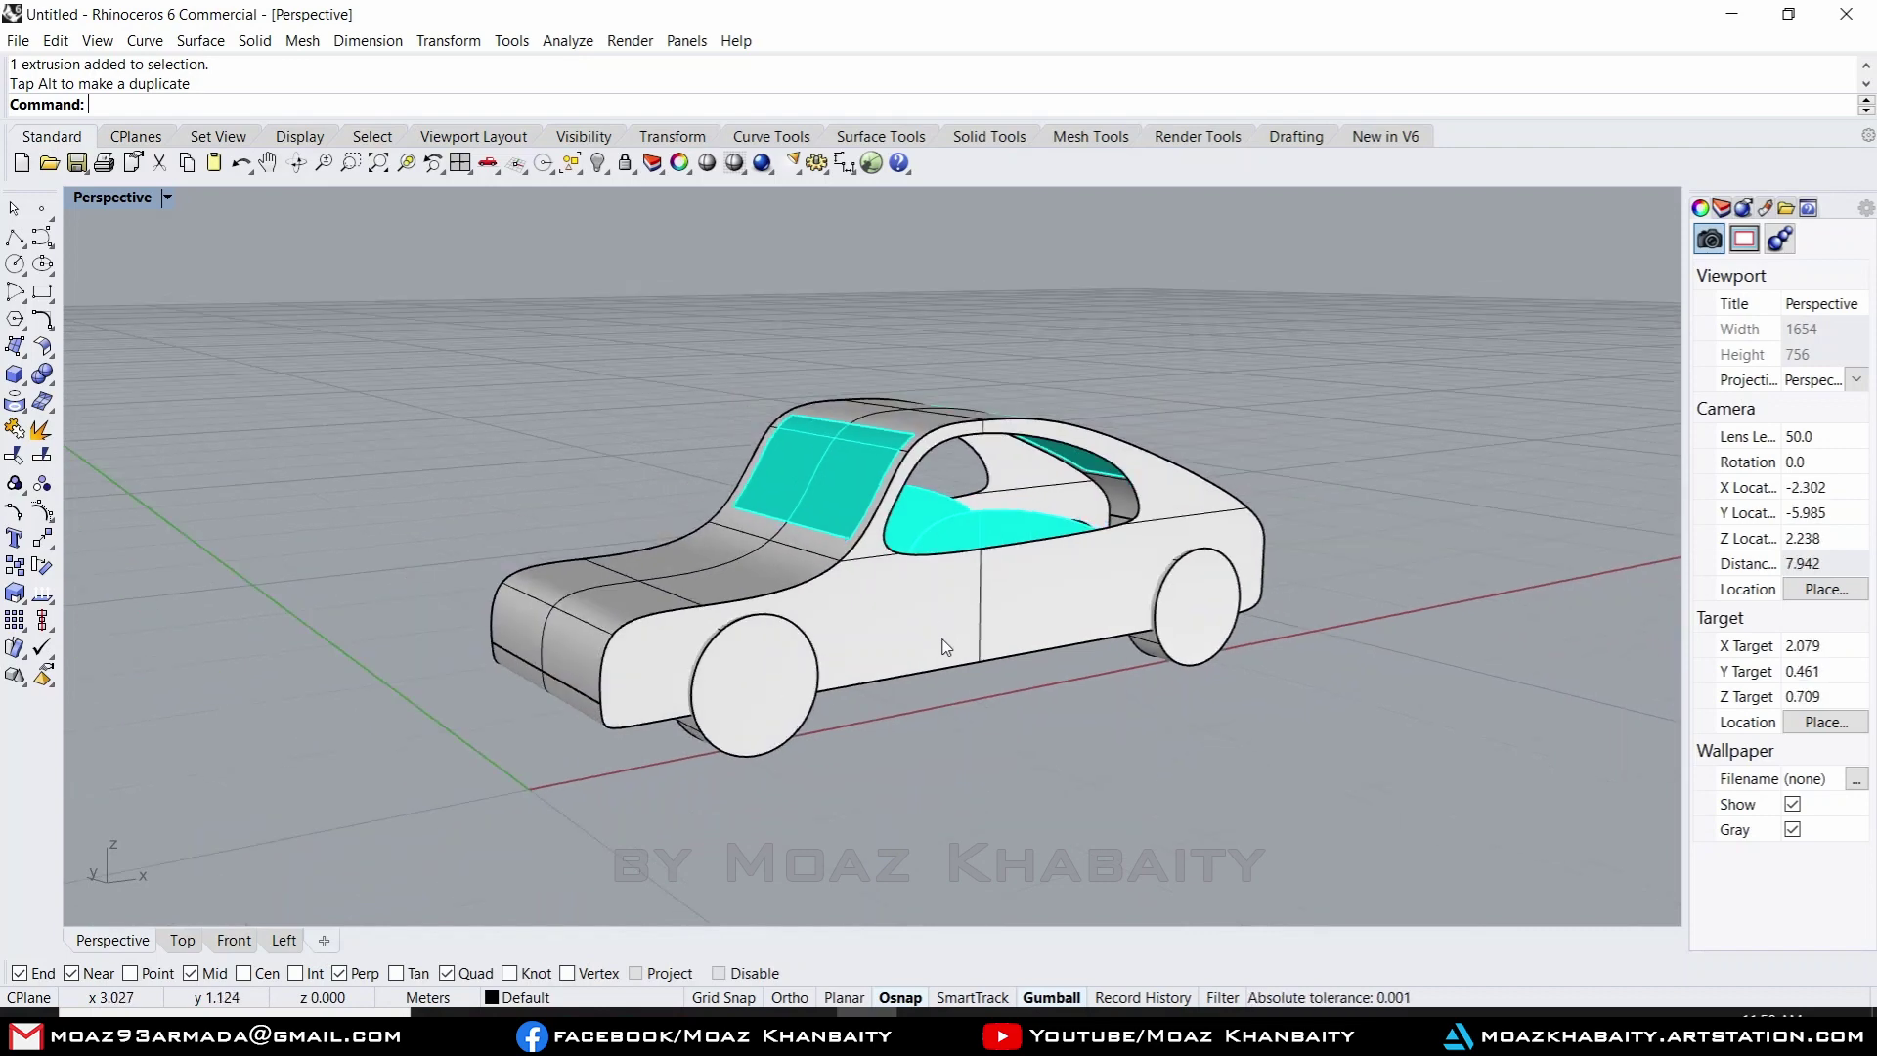
pyautogui.scroll(2, 945, 647)
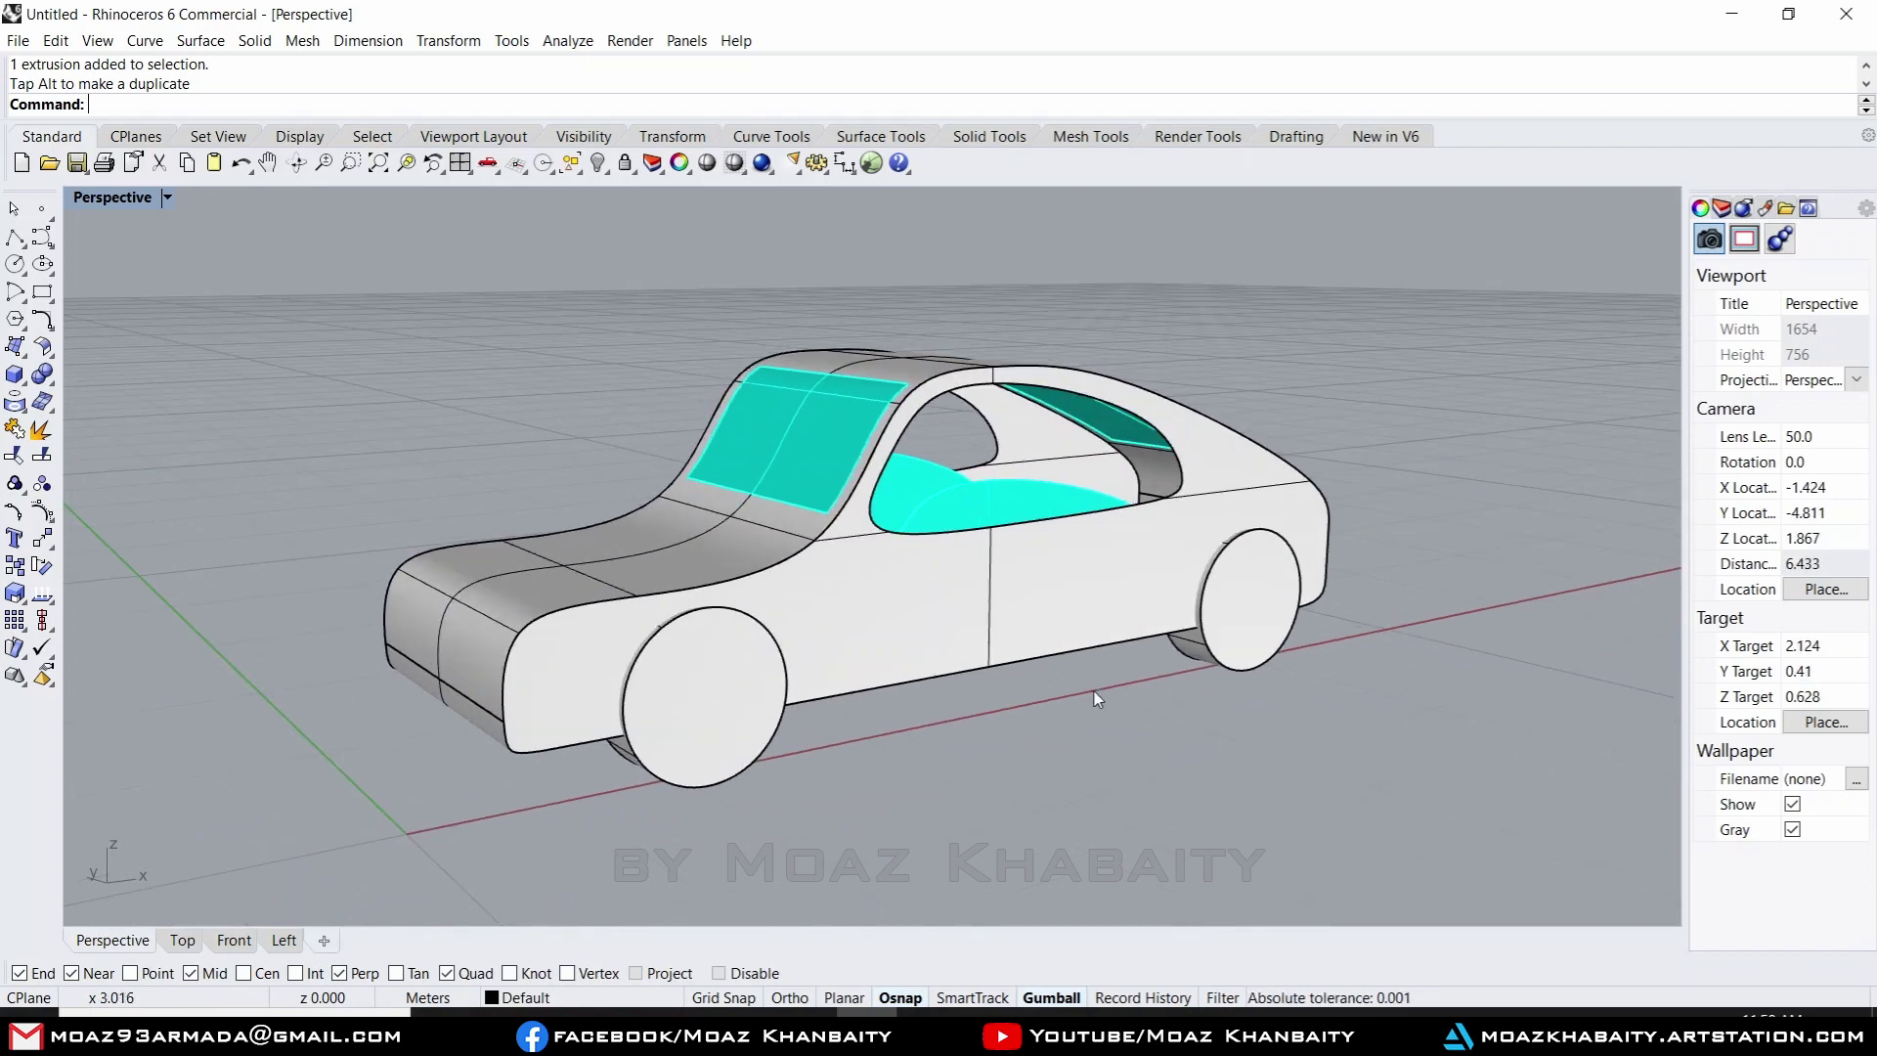
pyautogui.scroll(2, 773, 747)
pyautogui.scroll(2, 772, 747)
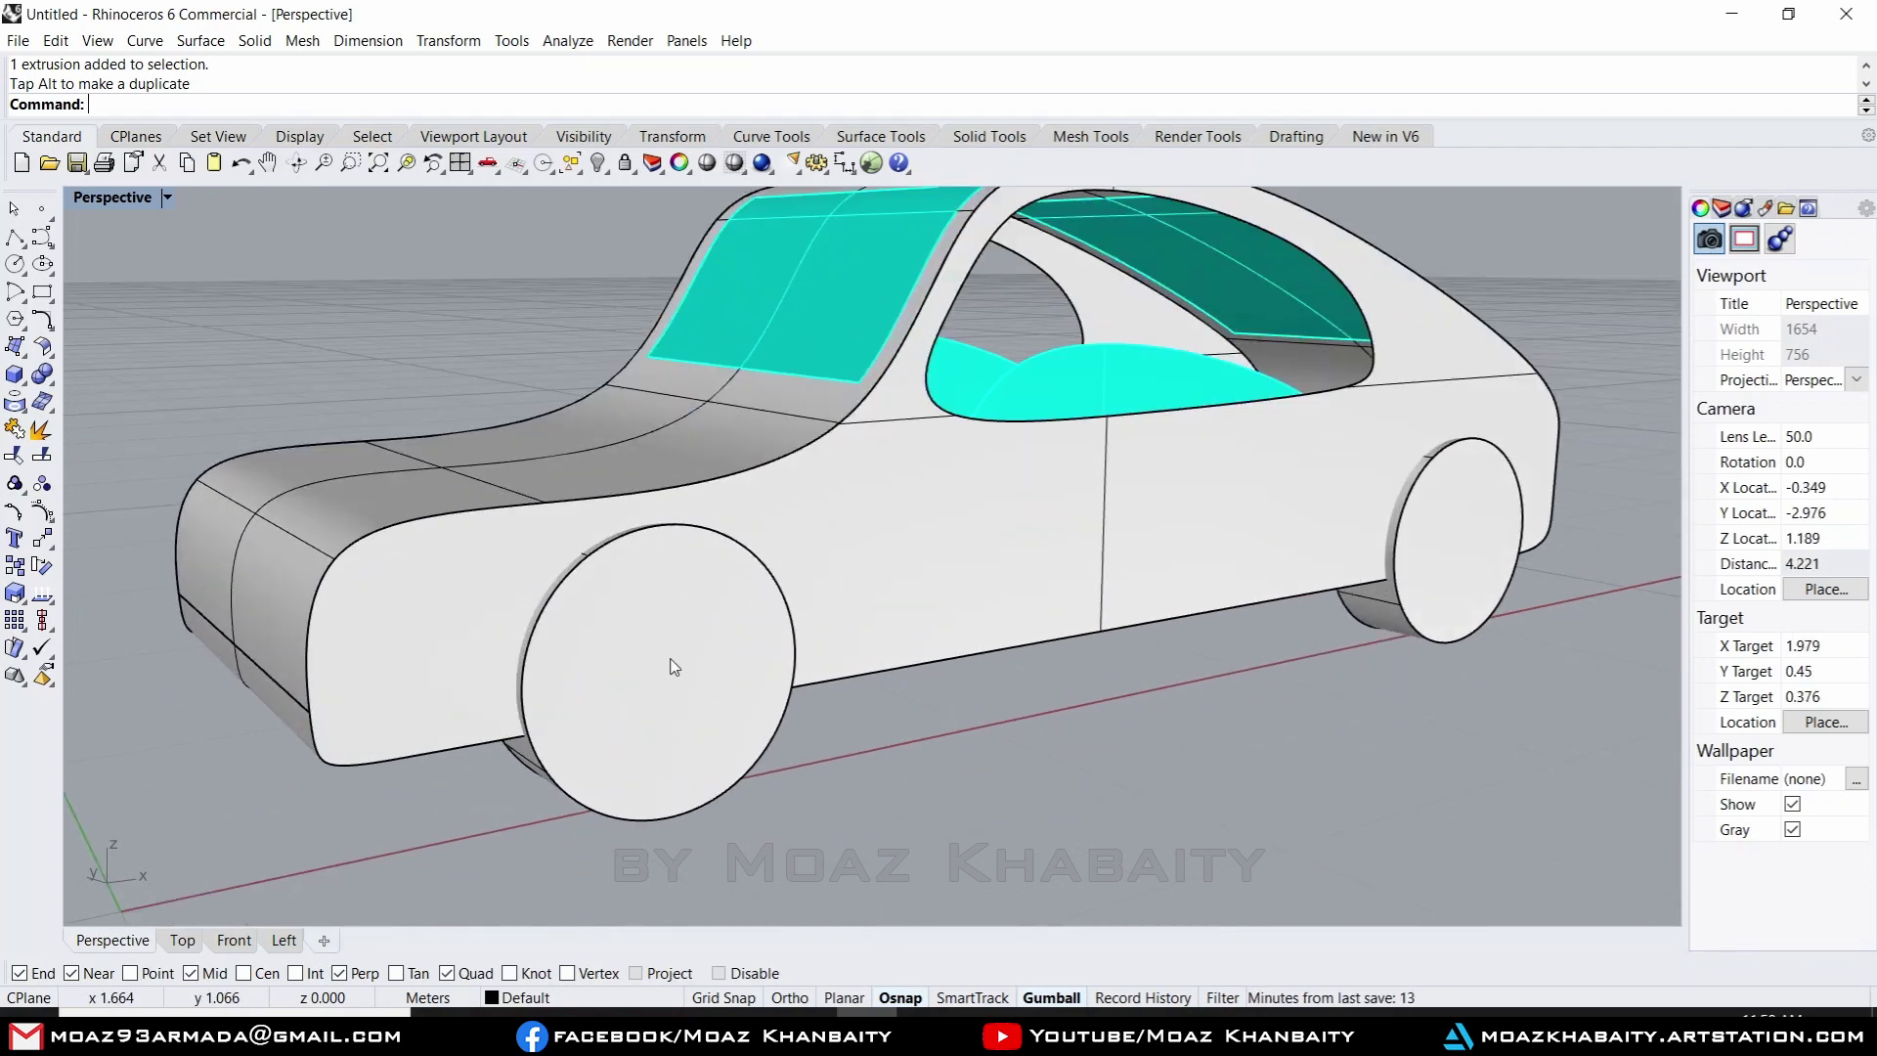
pyautogui.doubleClick(119, 195)
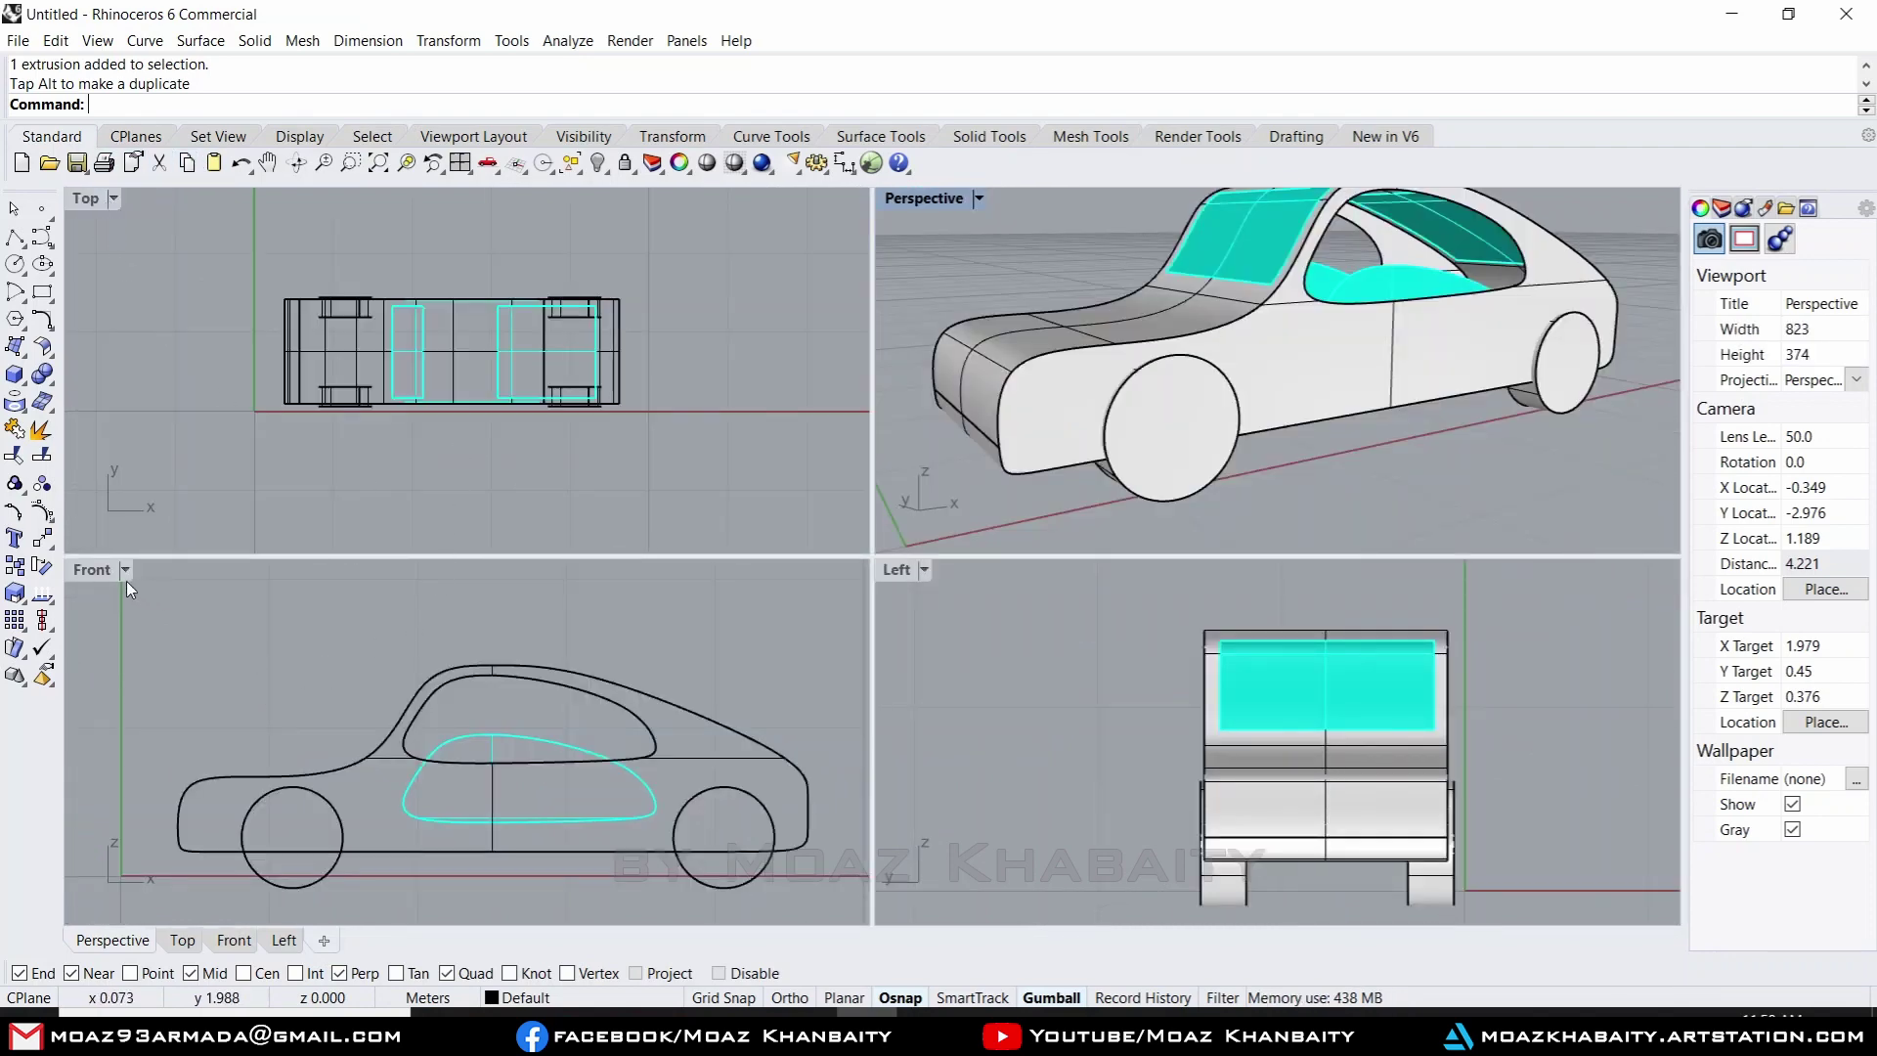
# - Maximize the Front view, then zoom and pan in on the front wheel
pyautogui.doubleClick(98, 569)
pyautogui.scroll(1, 574, 780)
pyautogui.scroll(2, 643, 745)
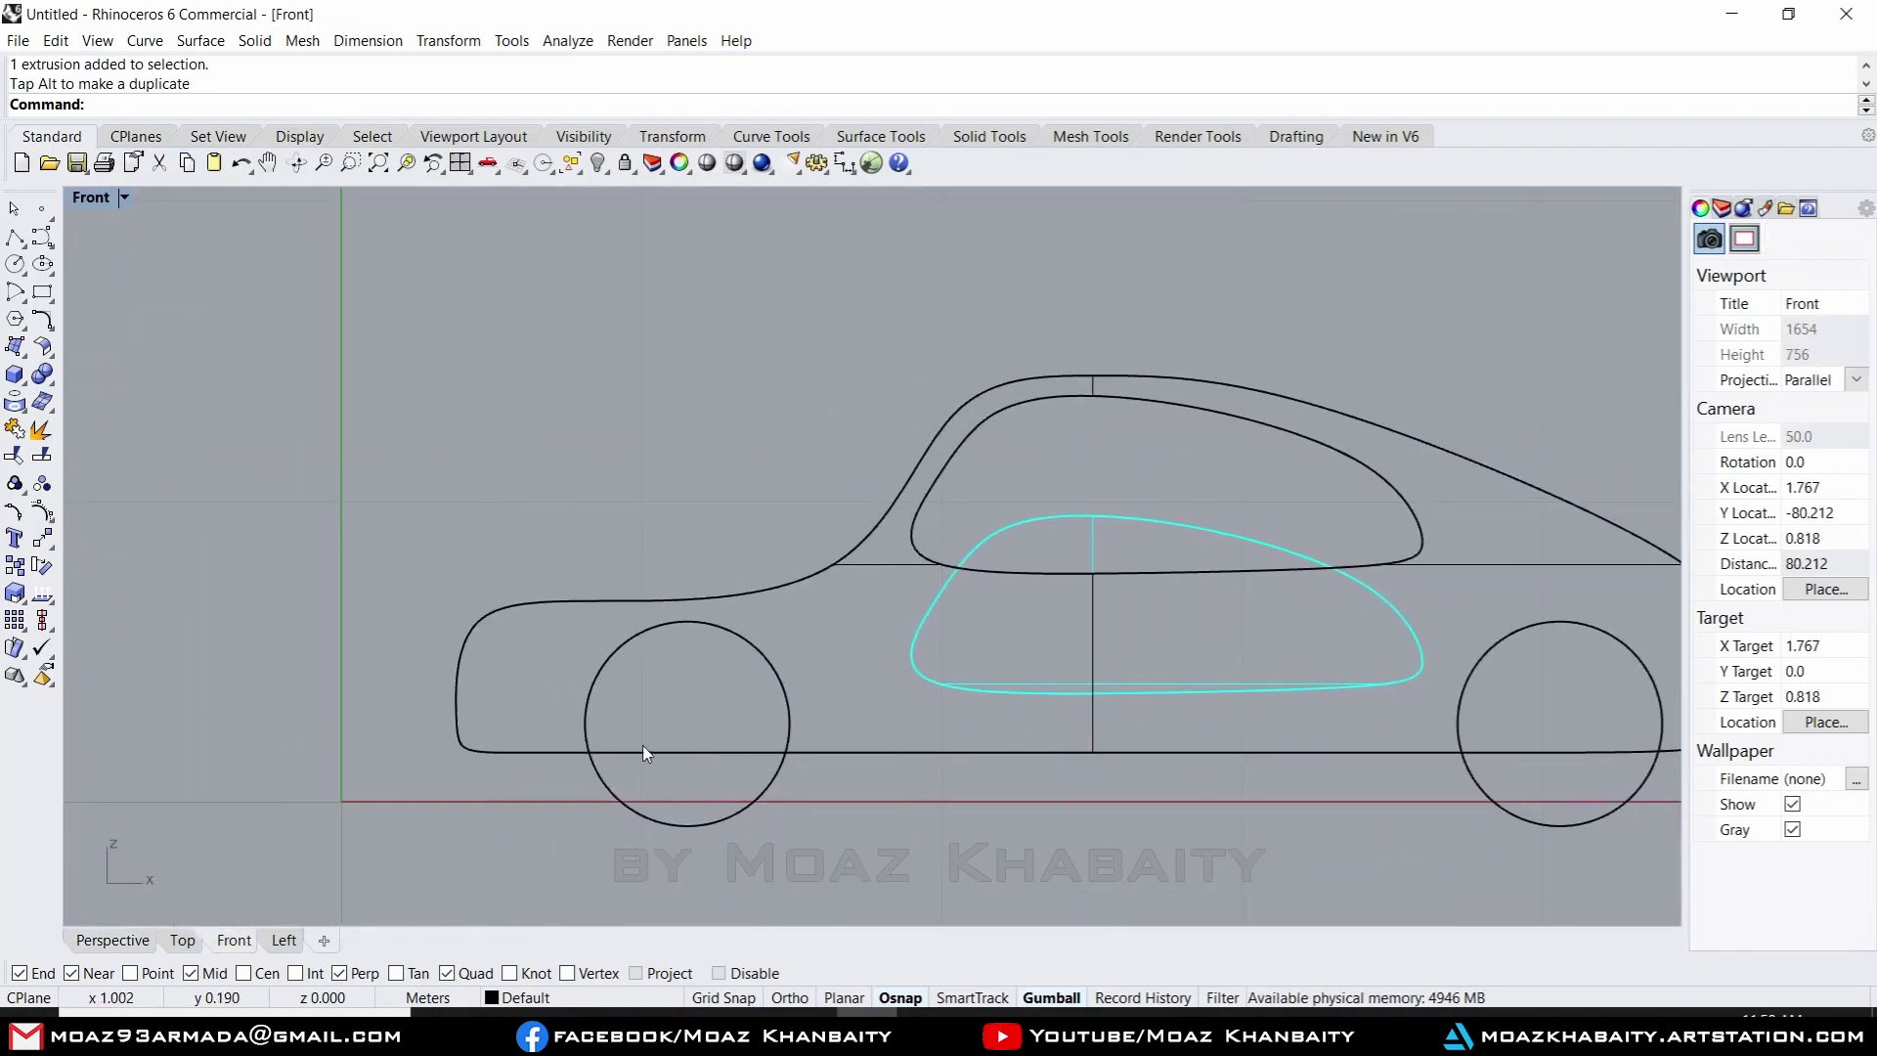
pyautogui.scroll(2, 747, 682)
pyautogui.scroll(2, 747, 682)
pyautogui.scroll(1, 684, 675)
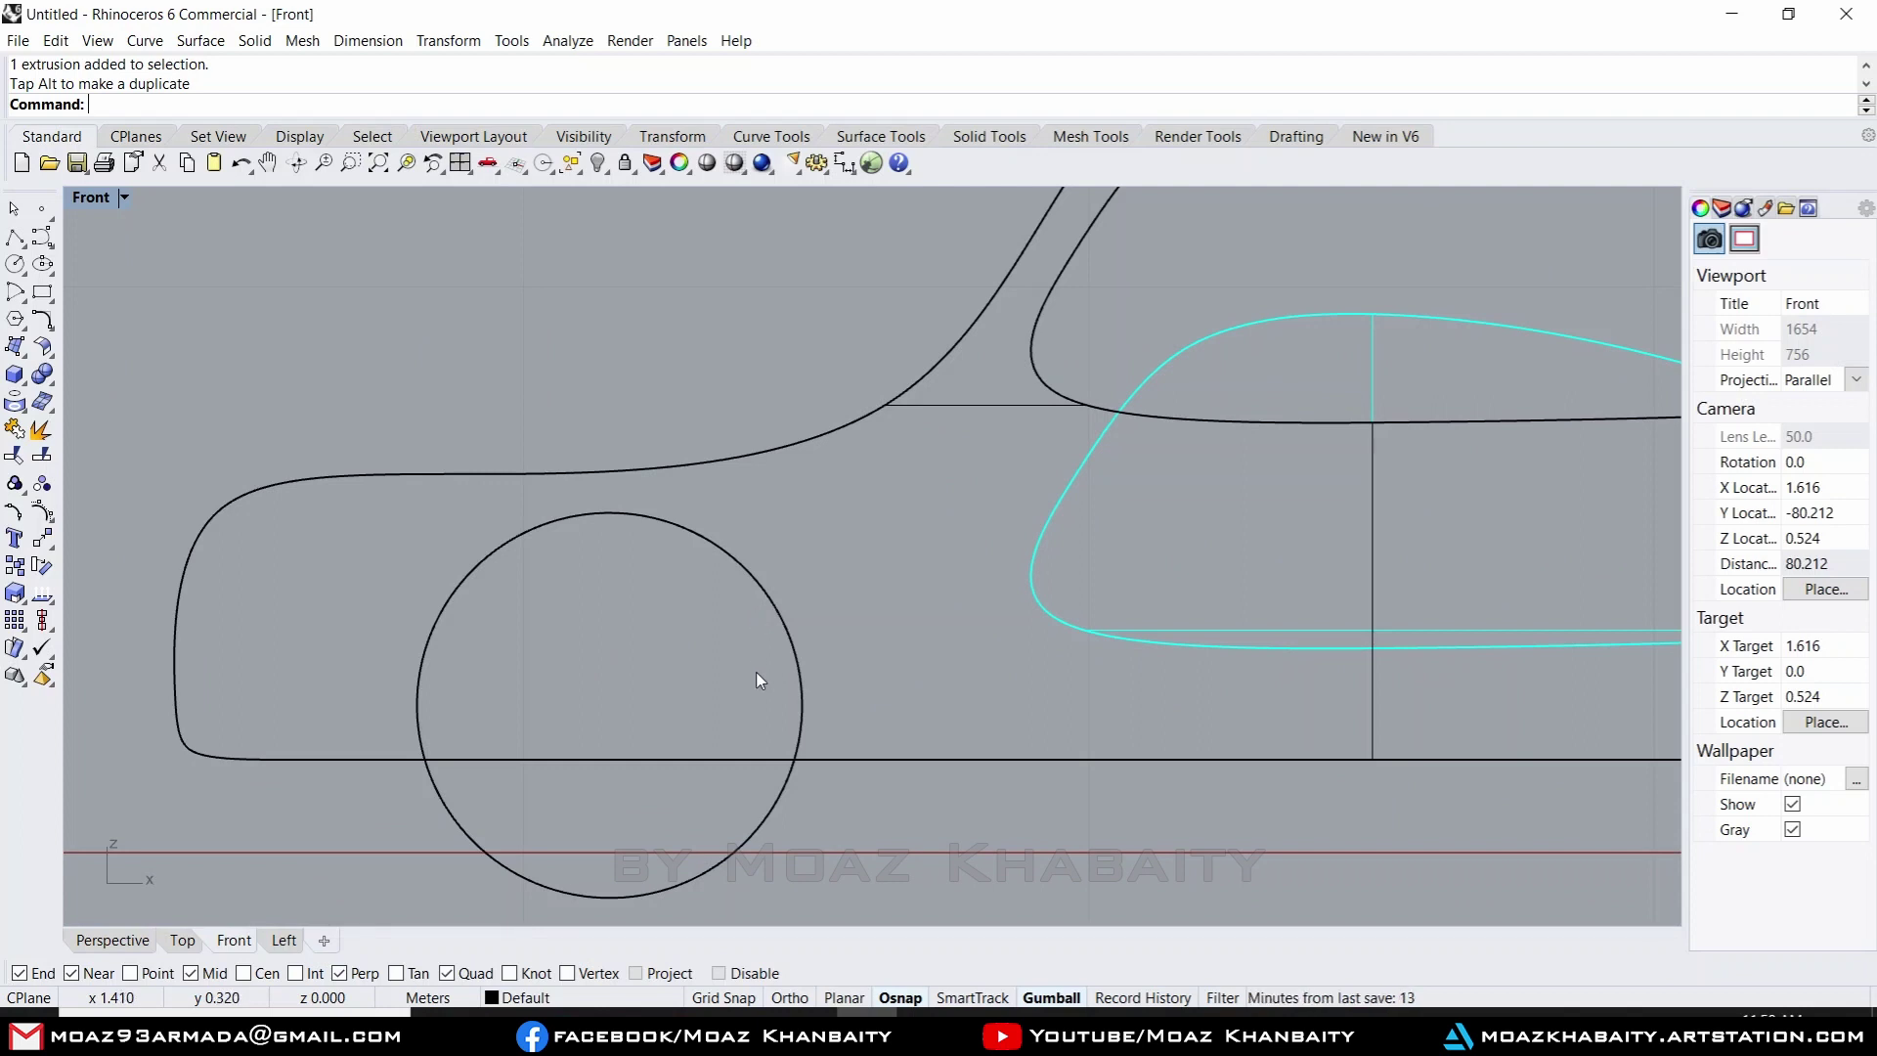
pyautogui.moveTo(754, 674); pyautogui.dragTo(784, 661, button='right')
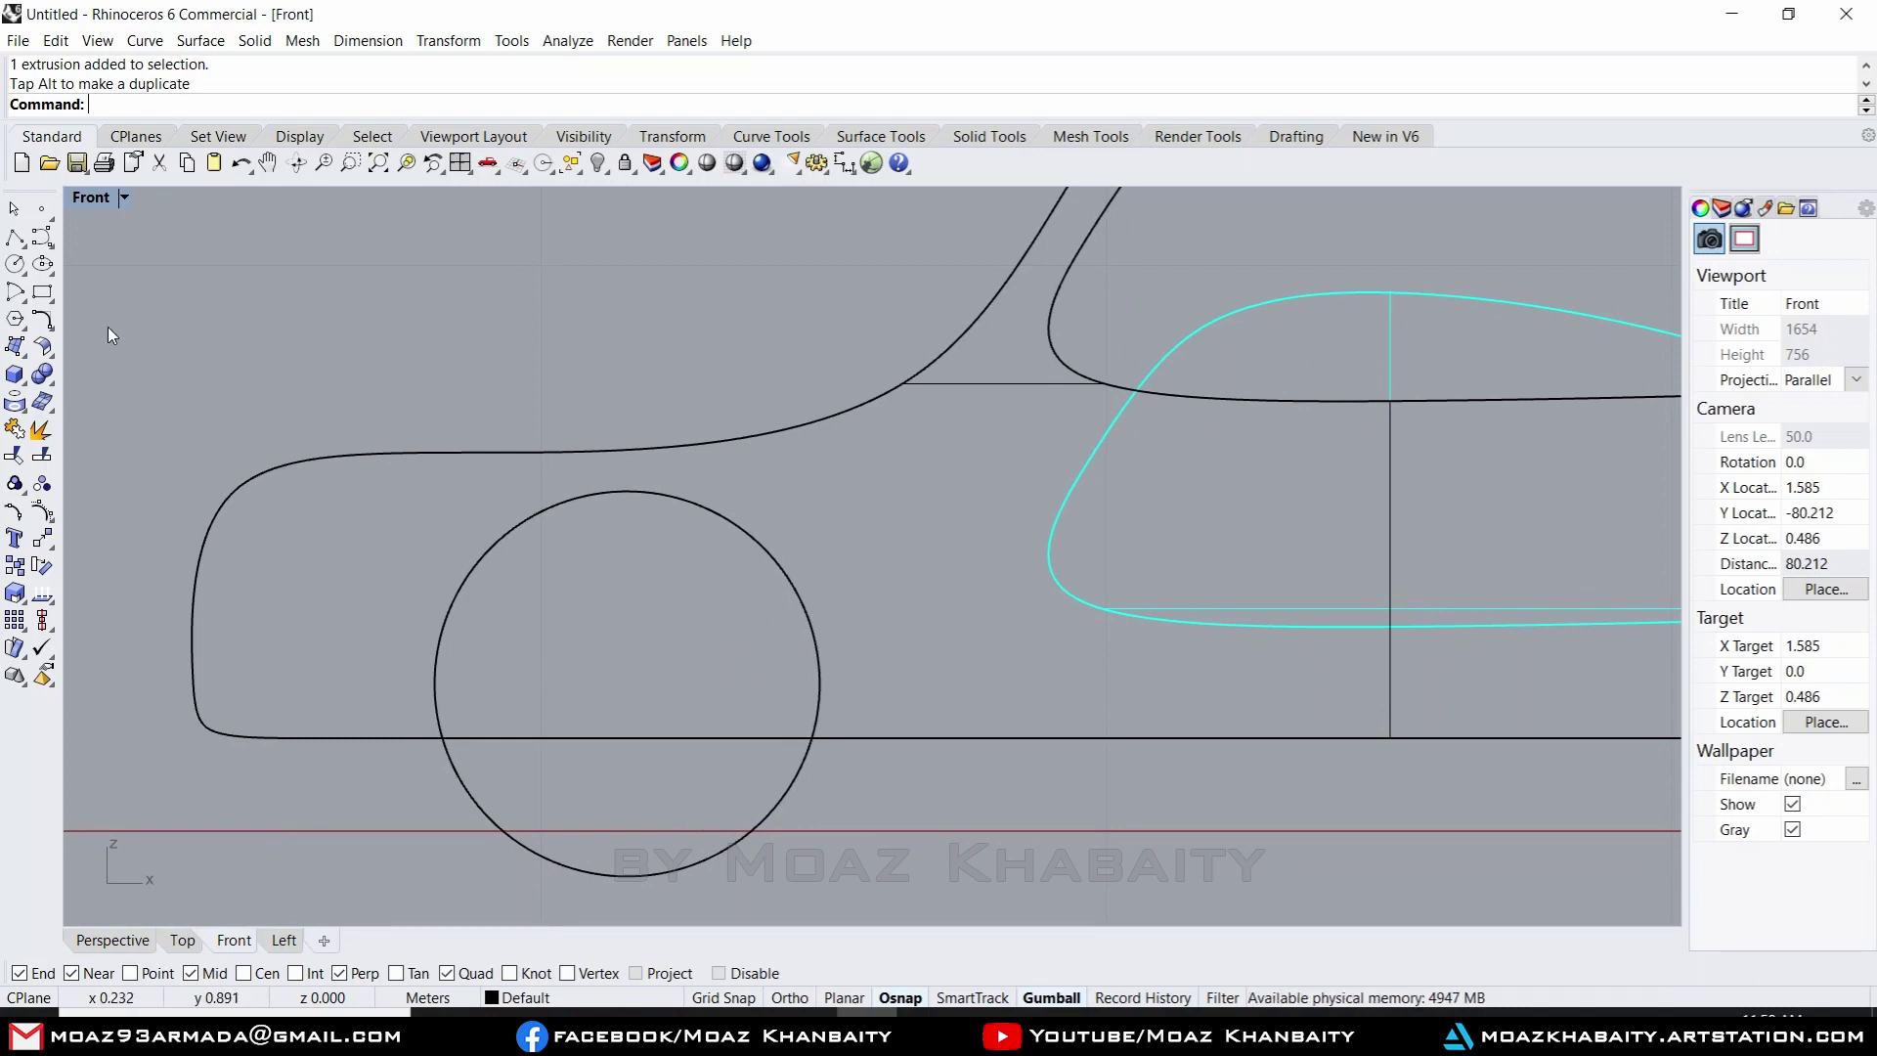
# - Draw an inner hub circle at the wheel centre and move it back onto the centre
pyautogui.click(17, 264)
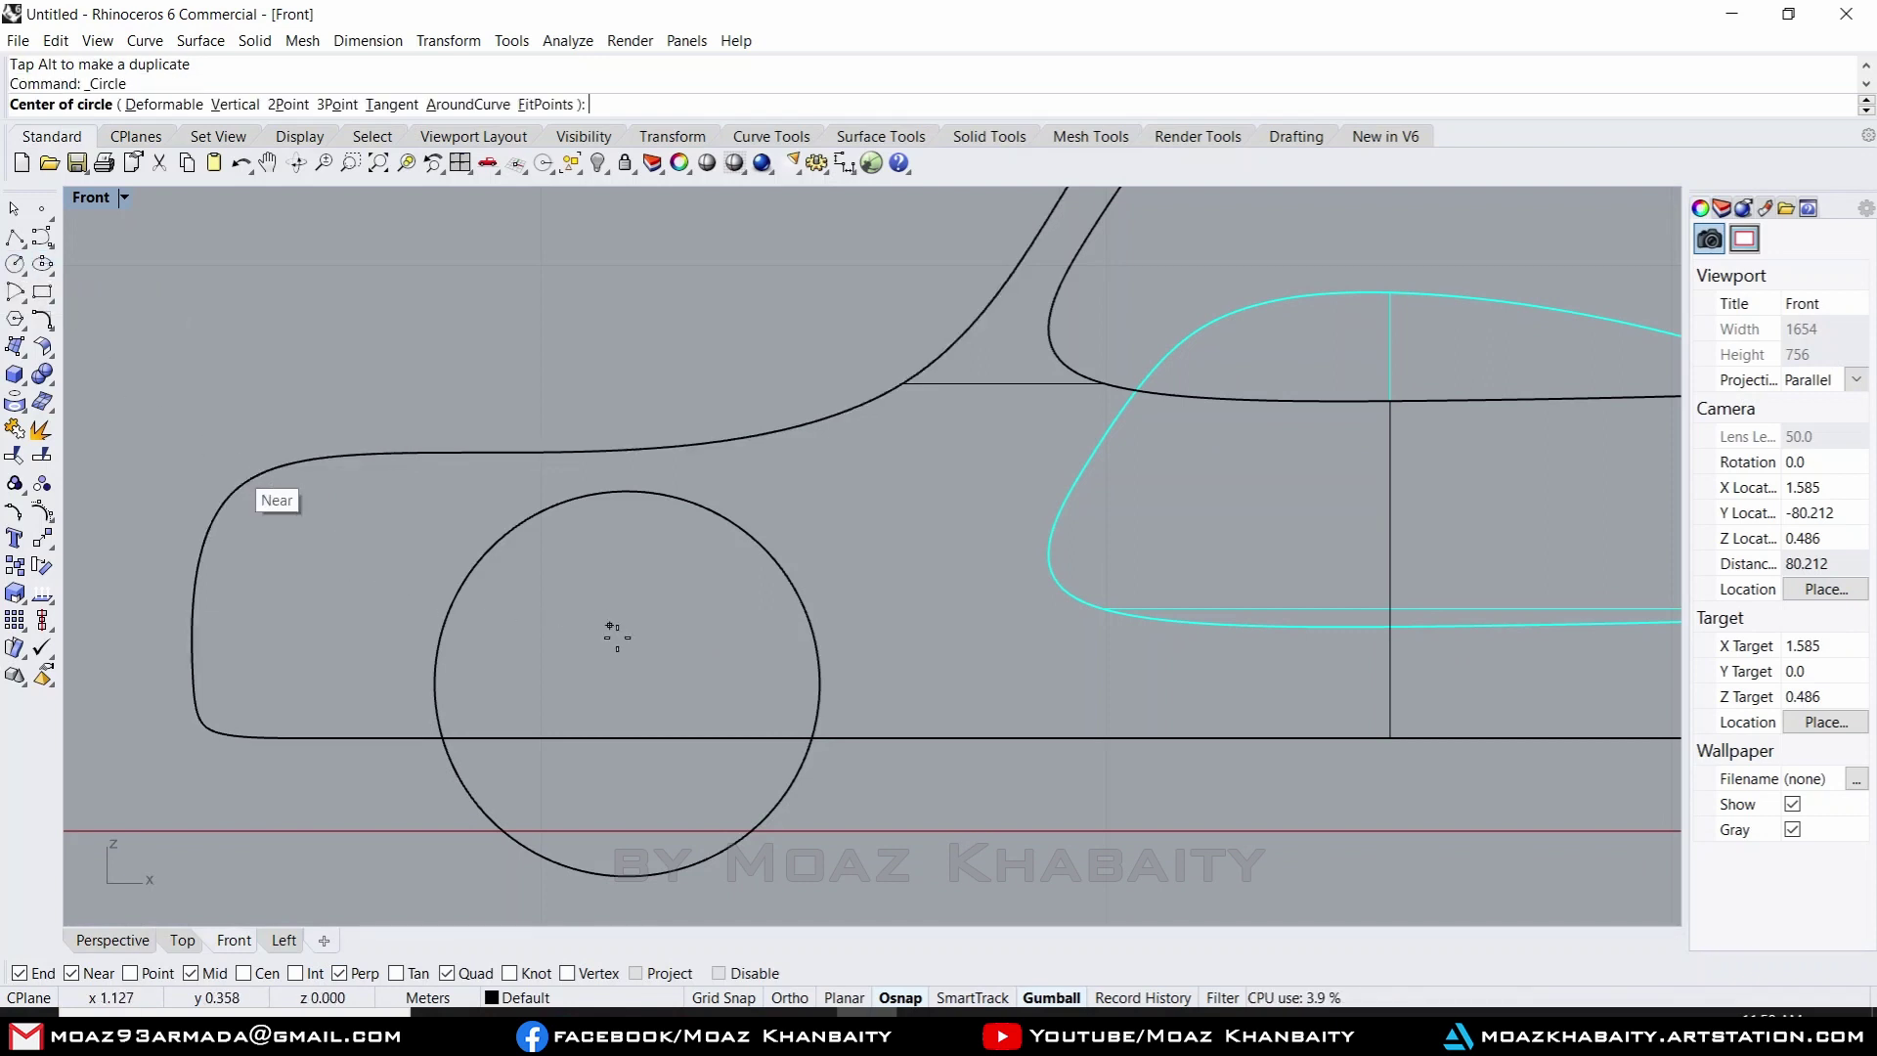
pyautogui.click(627, 679)
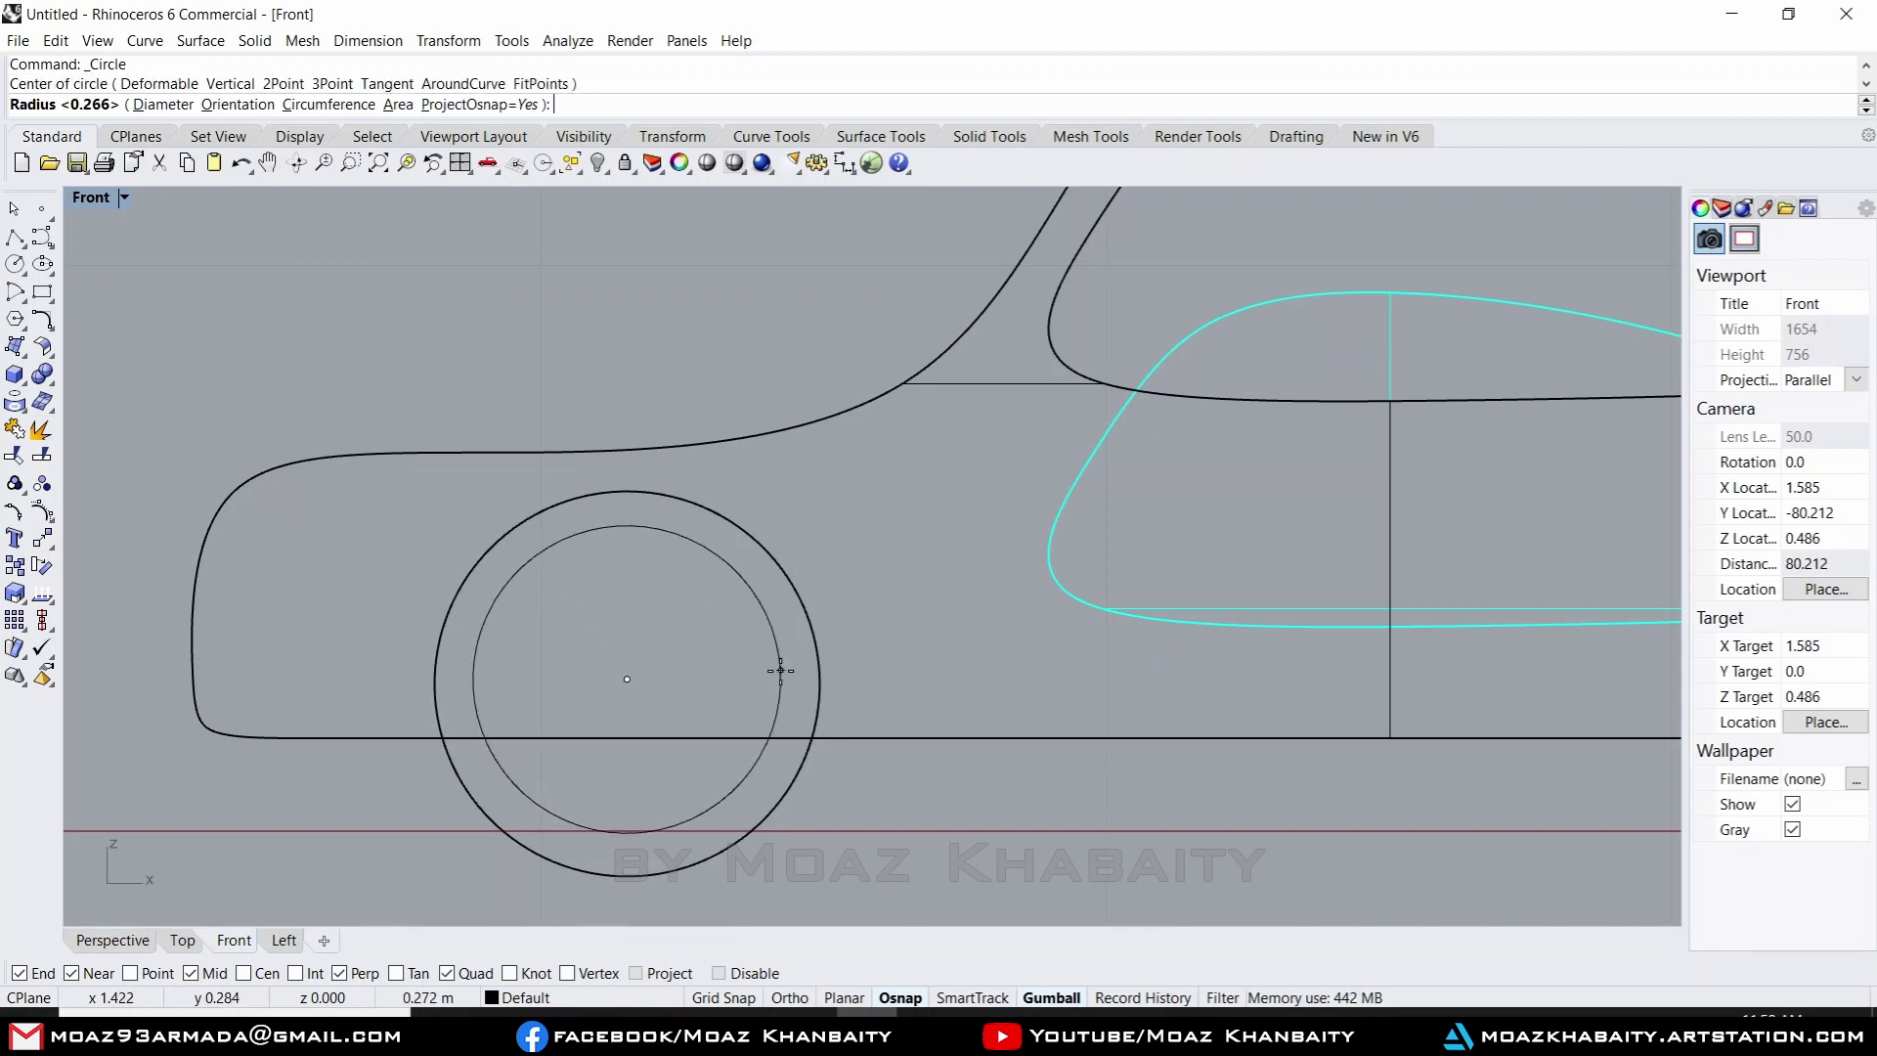
pyautogui.click(781, 681)
pyautogui.click(782, 675)
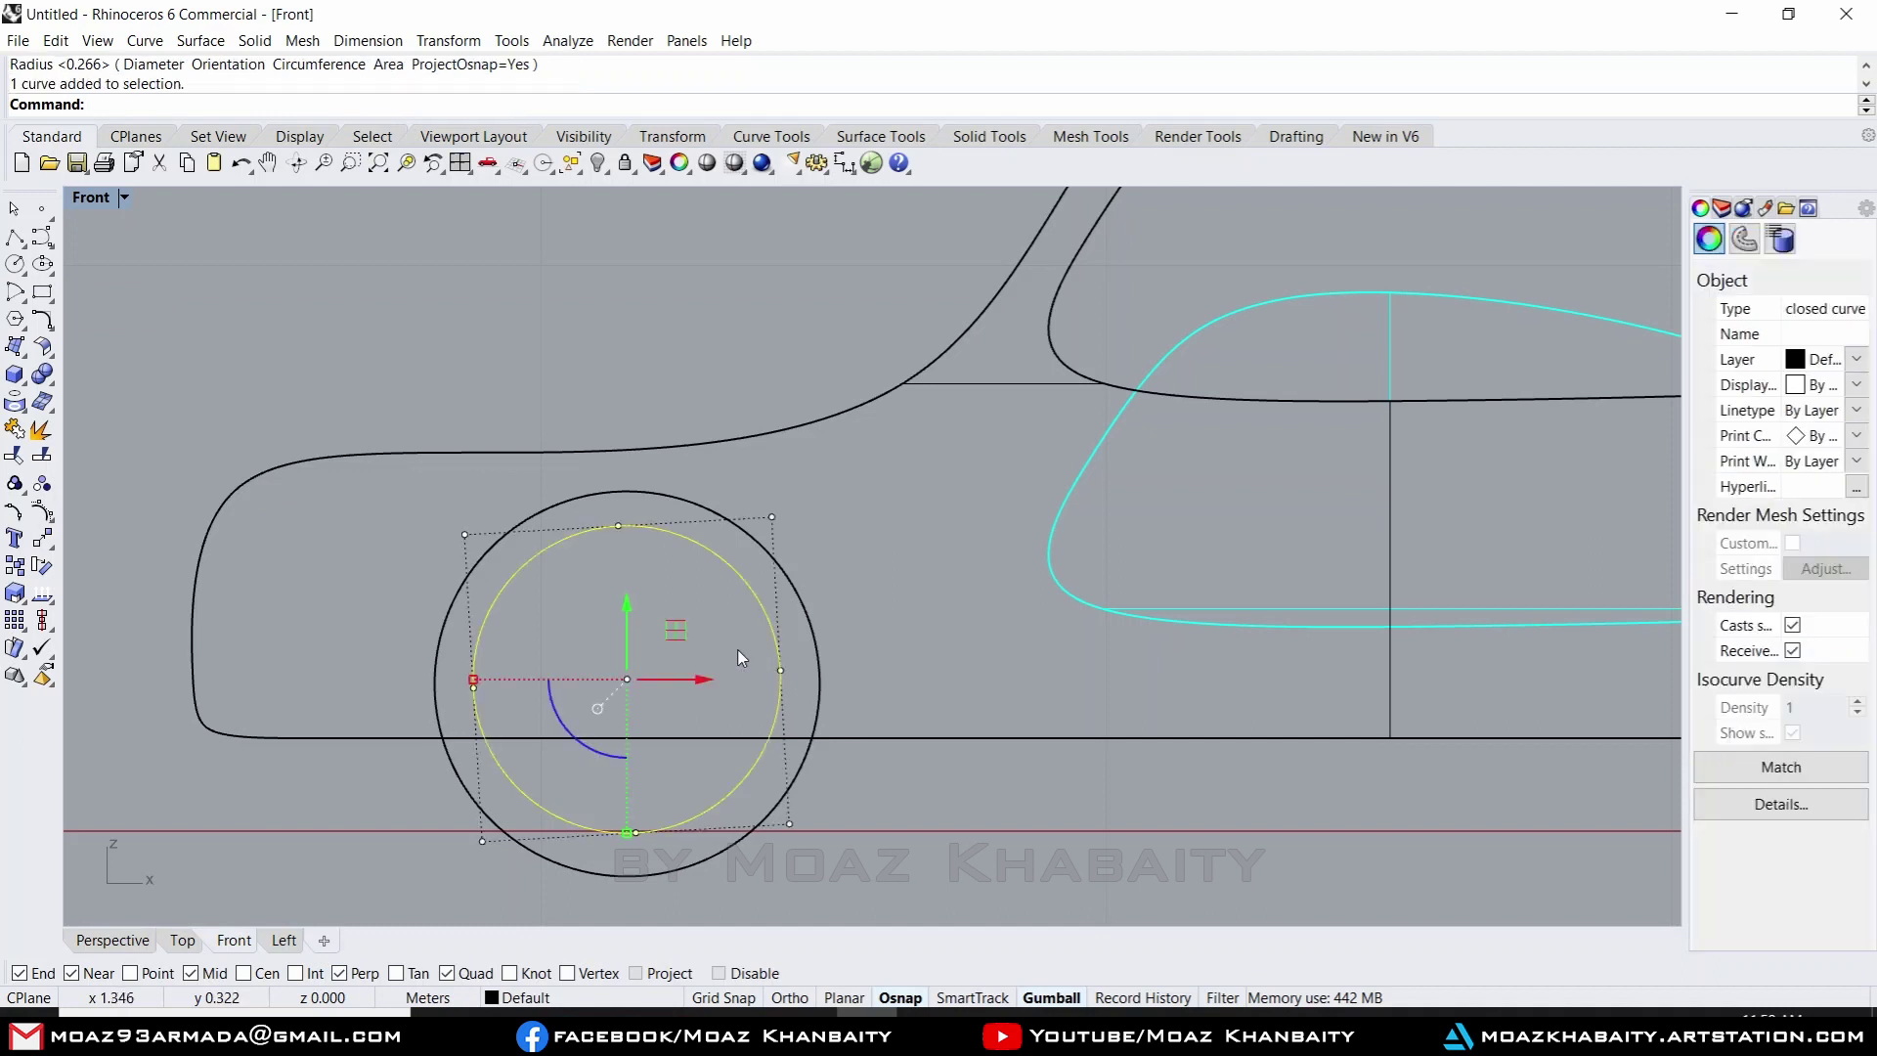
pyautogui.moveTo(634, 627); pyautogui.dragTo(743, 751)
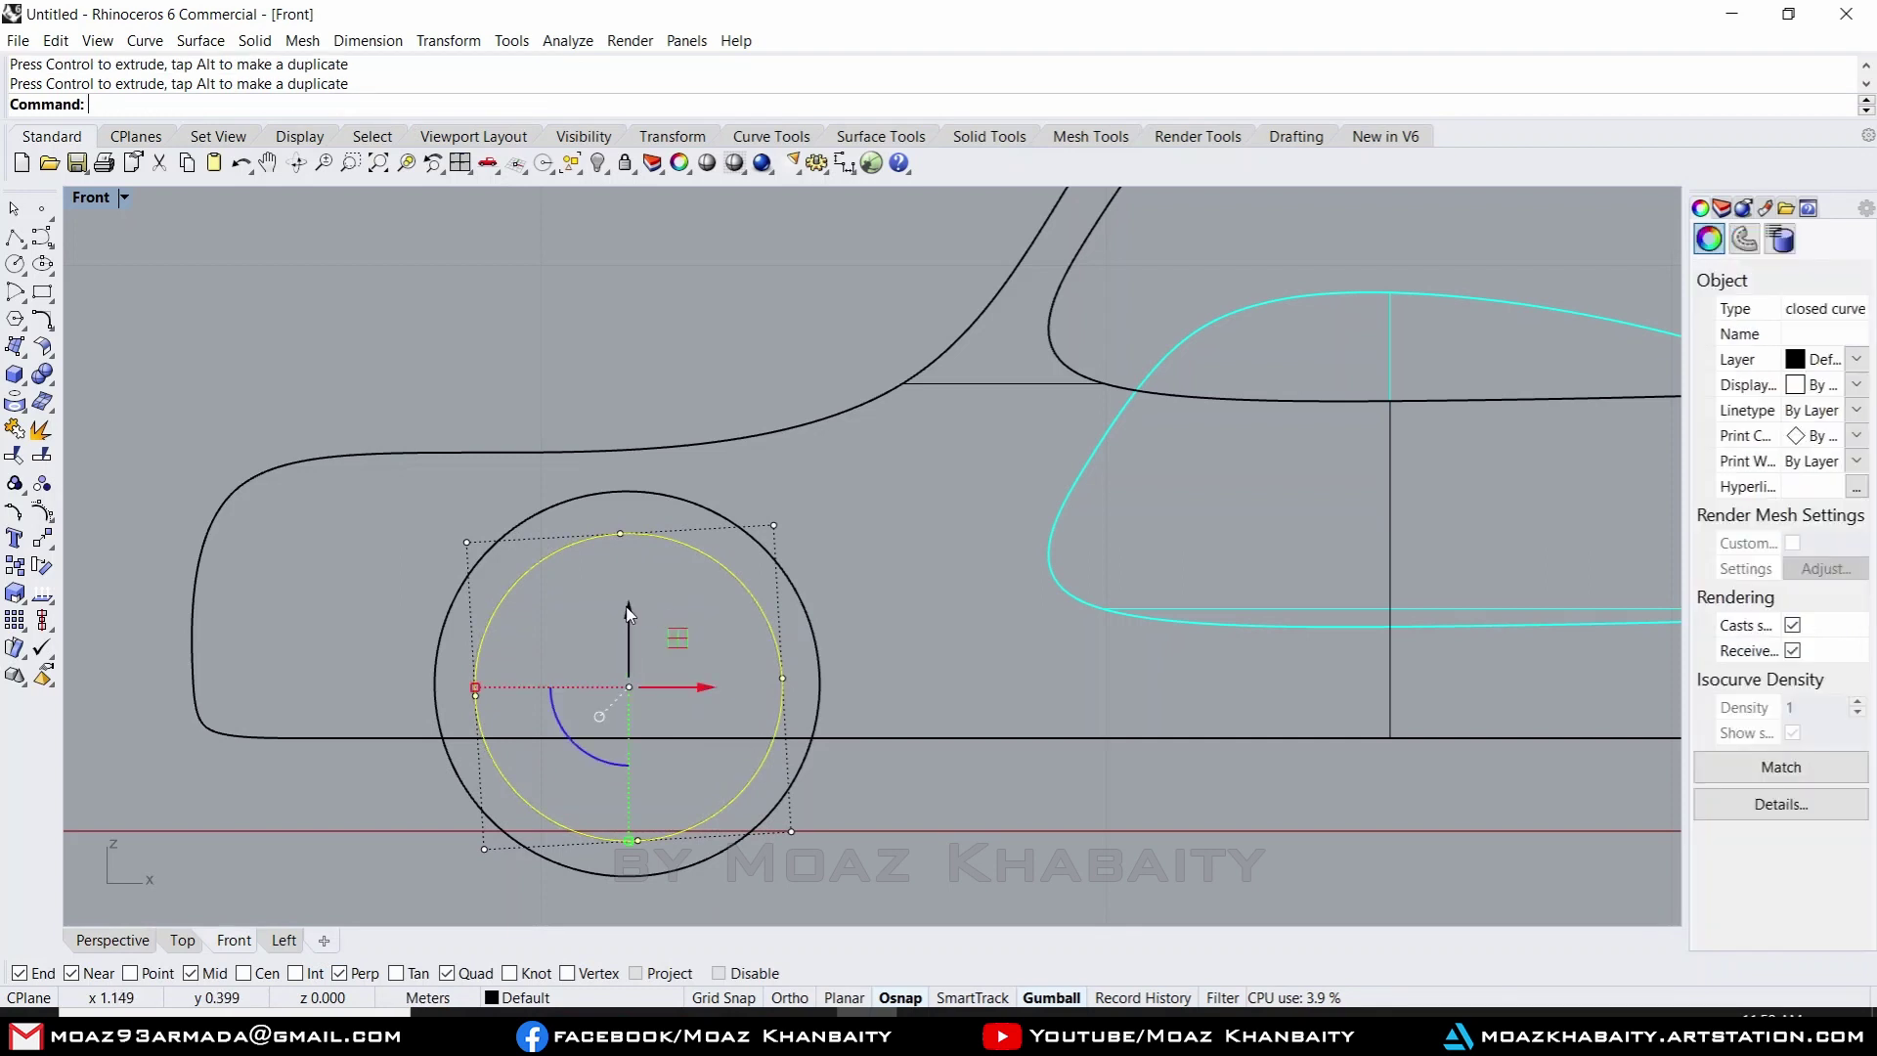
pyautogui.moveTo(629, 614); pyautogui.dragTo(655, 608)
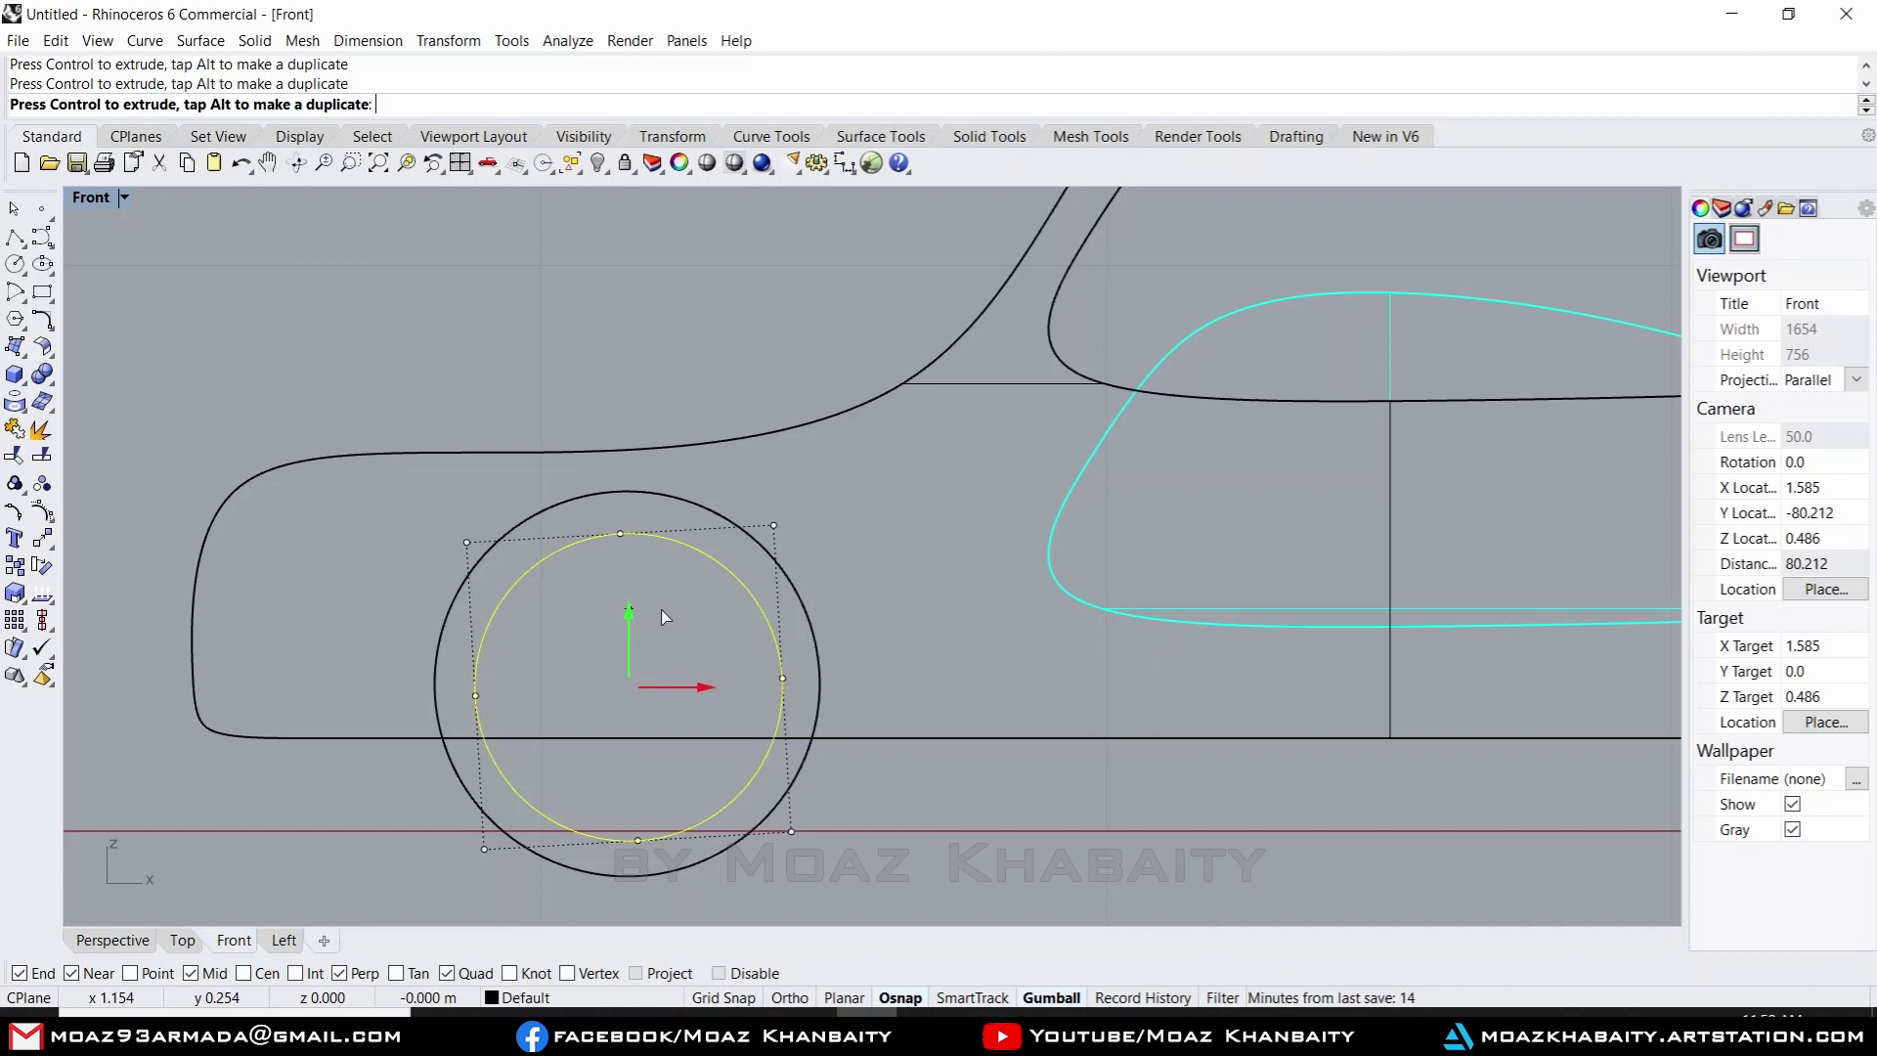
# - Make a smaller concentric copy of the inner circle with the gumball scale handle
pyautogui.click(819, 824)
pyautogui.click(769, 766)
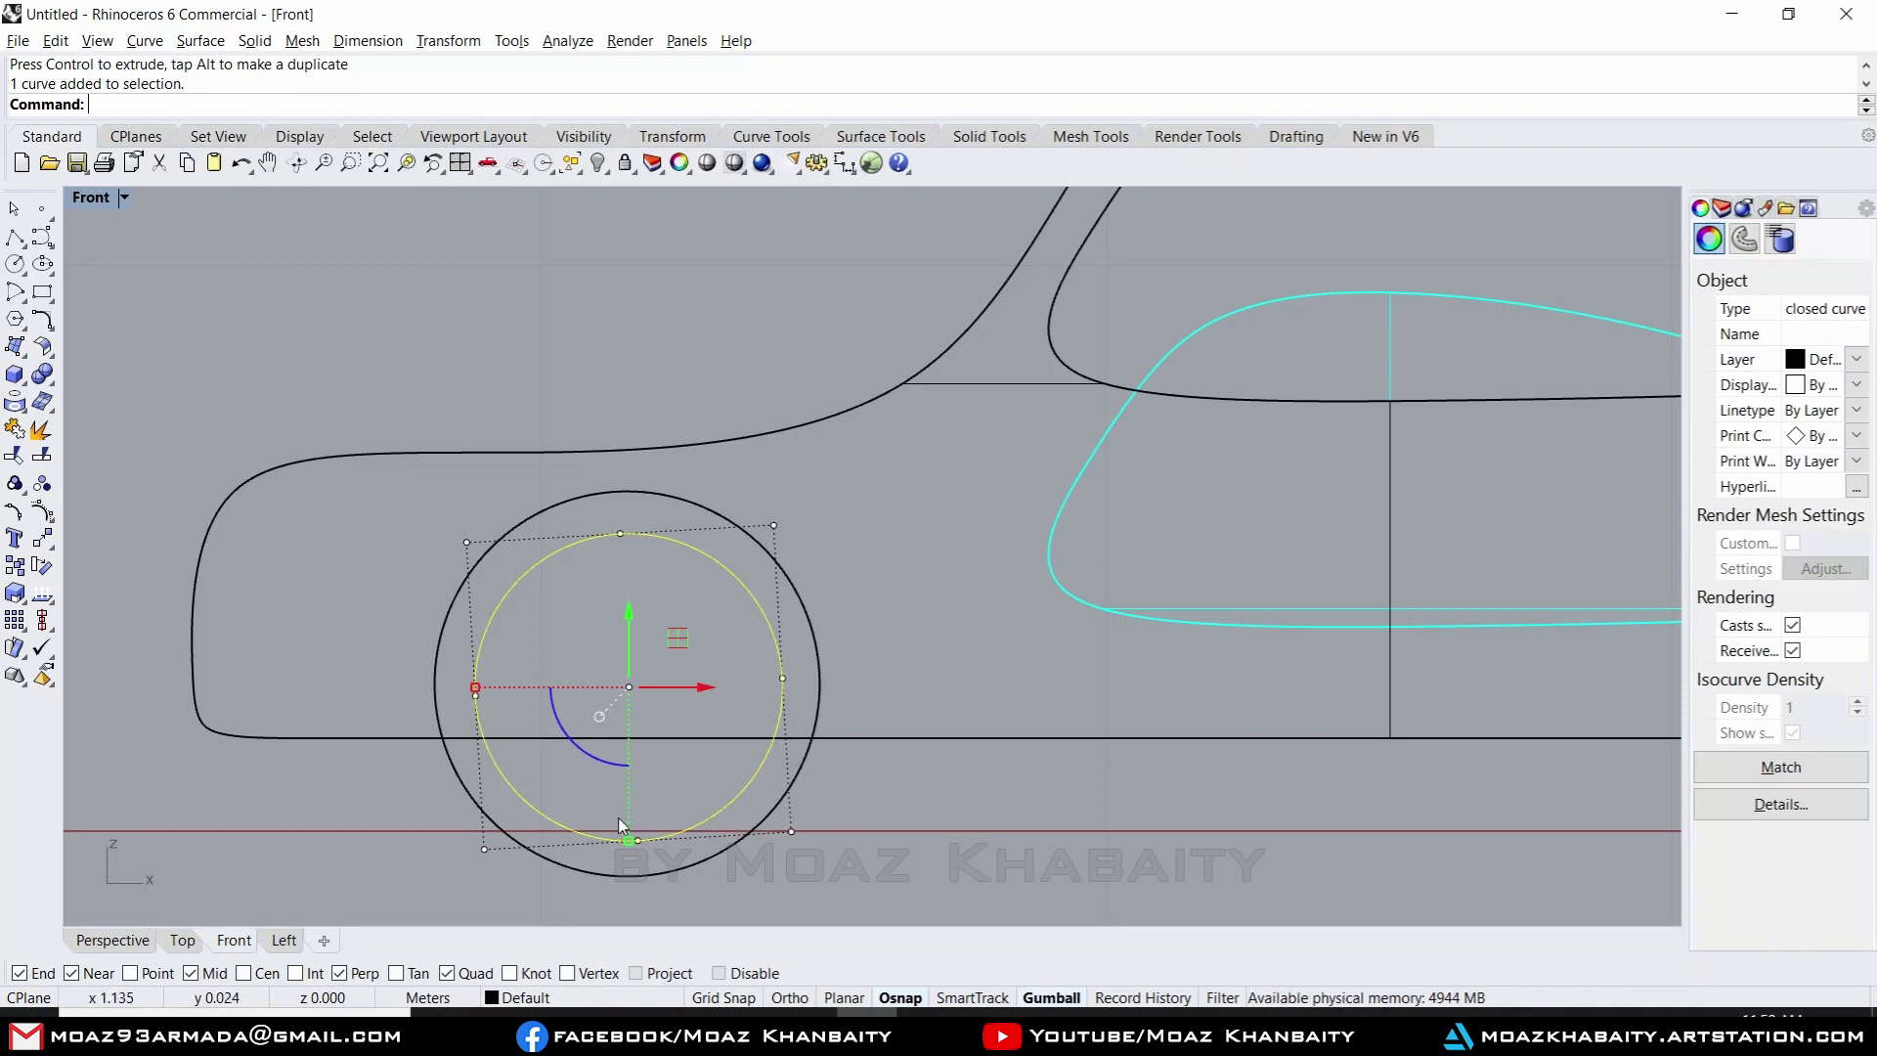
pyautogui.keyDown('shift'); pyautogui.moveTo(629, 840); pyautogui.dragTo(631, 789); pyautogui.keyUp('shift')
pyautogui.click(836, 861)
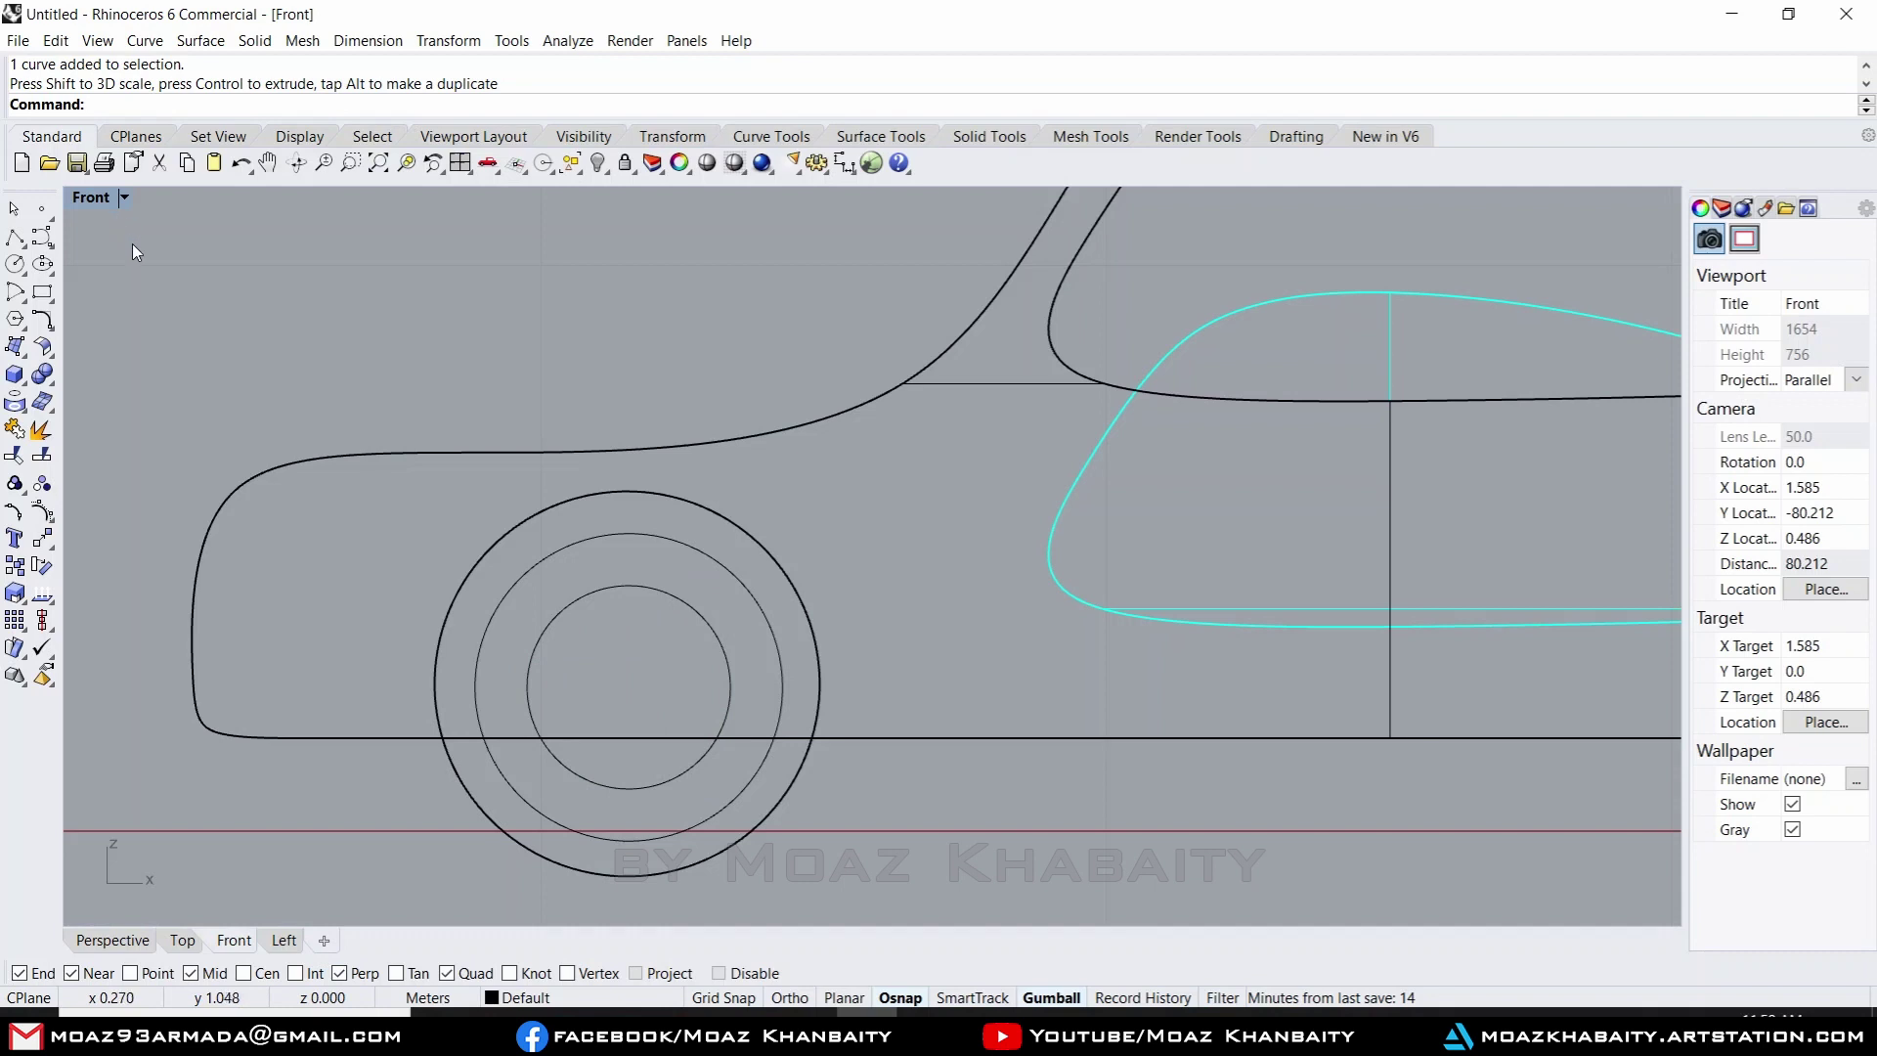
# - Undo the smaller circle, return to four views, and split the front wheel with the inner circle
pyautogui.hotkey('ctrl', 'z')
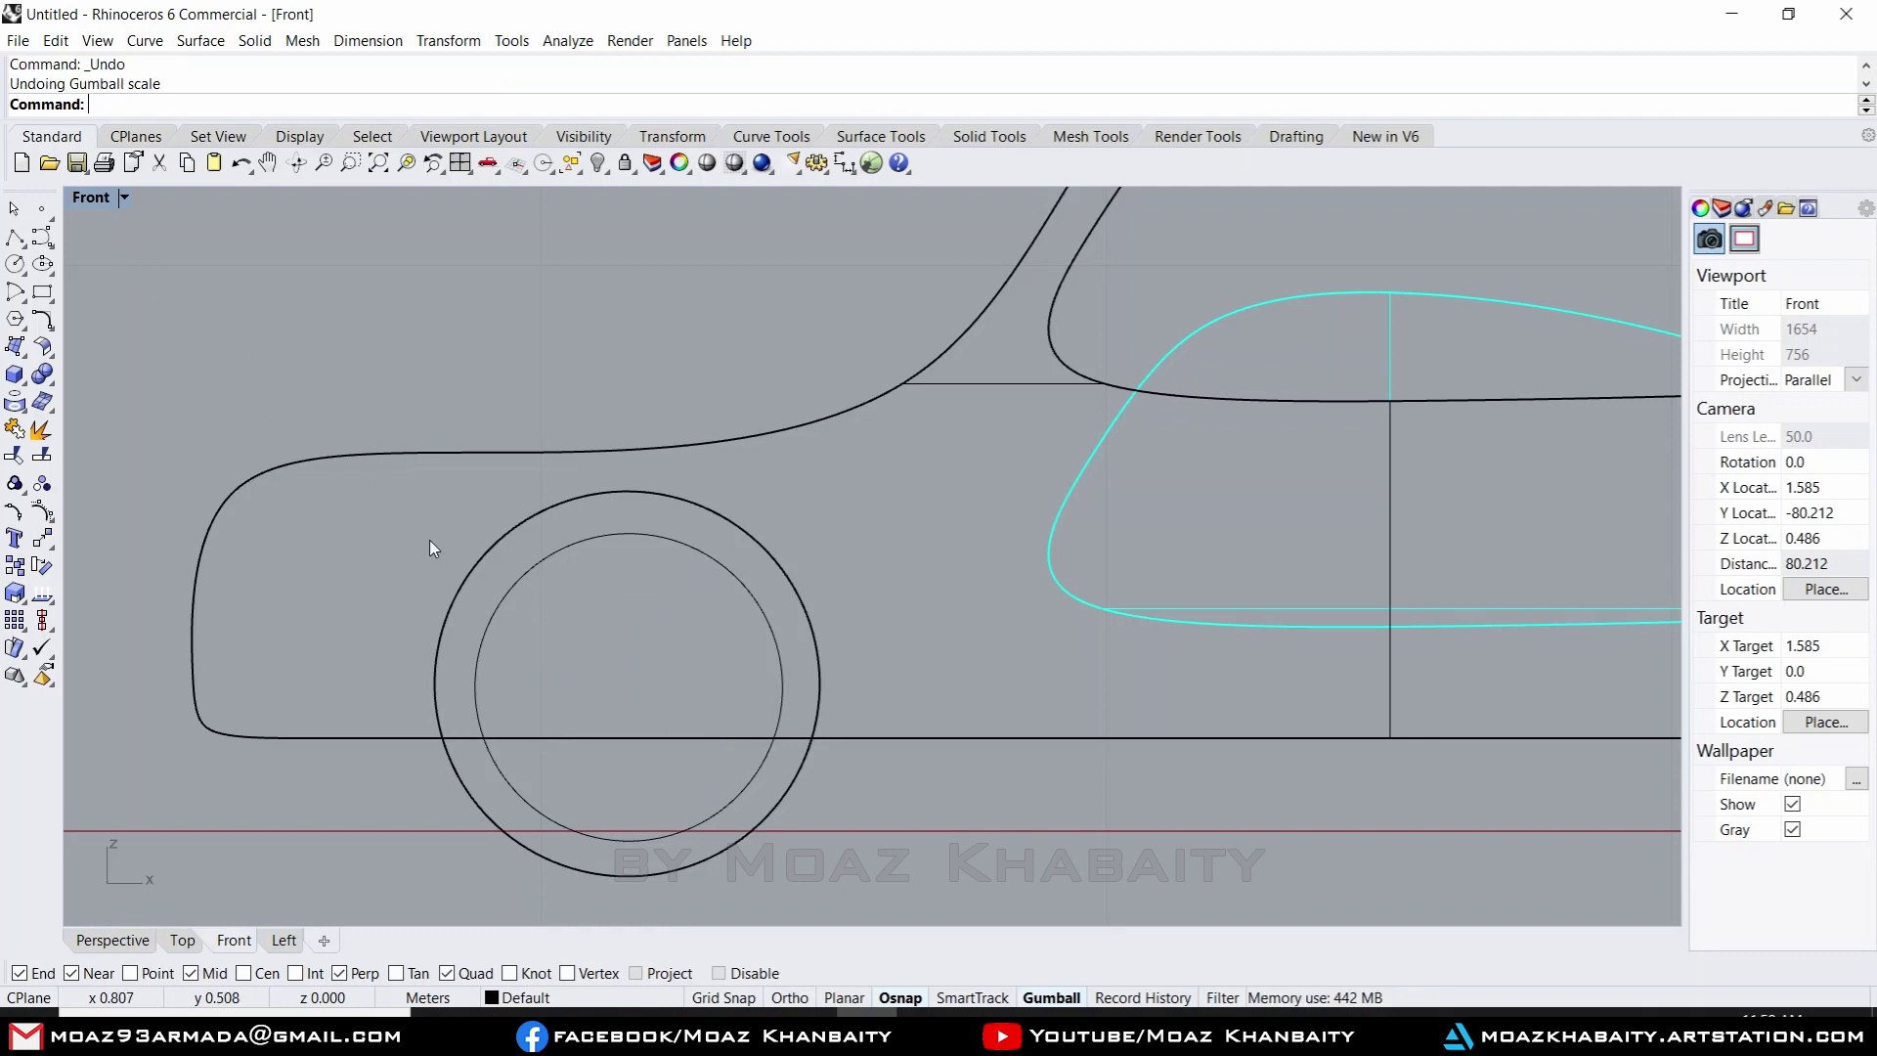
pyautogui.doubleClick(102, 198)
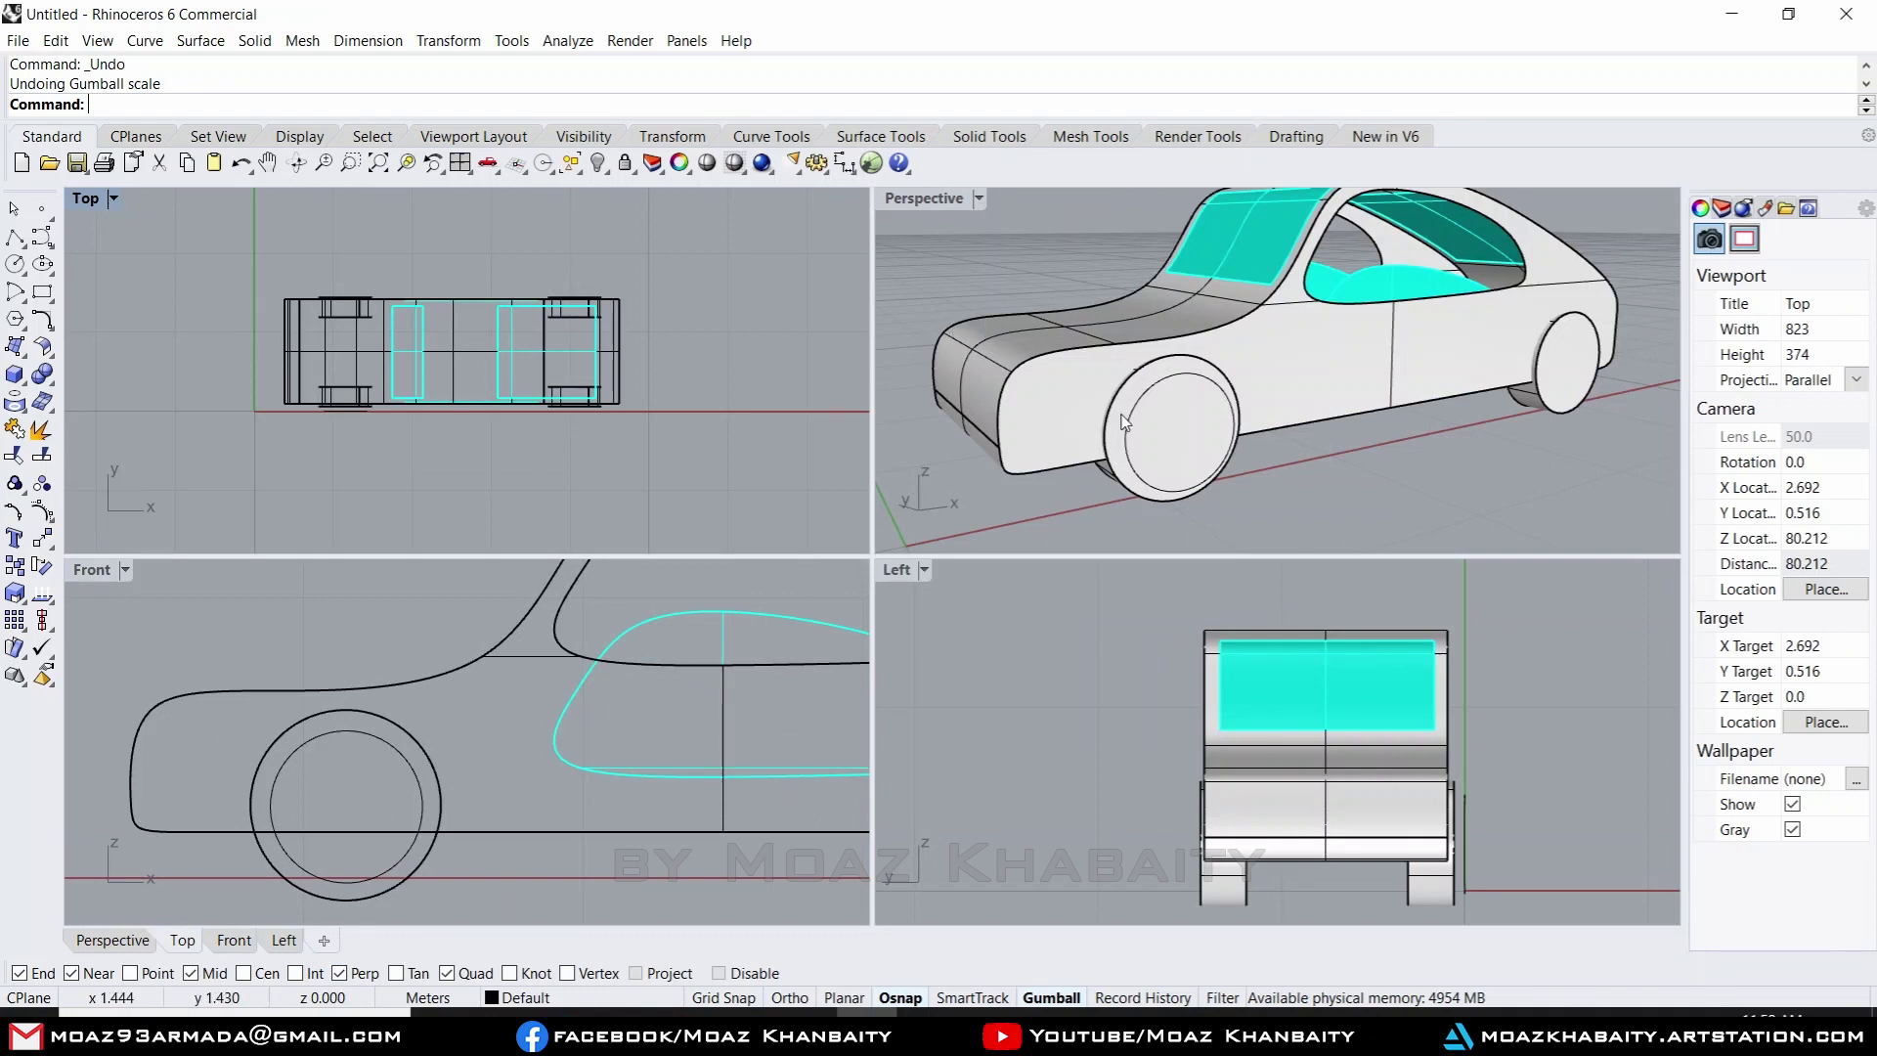
pyautogui.click(1158, 428)
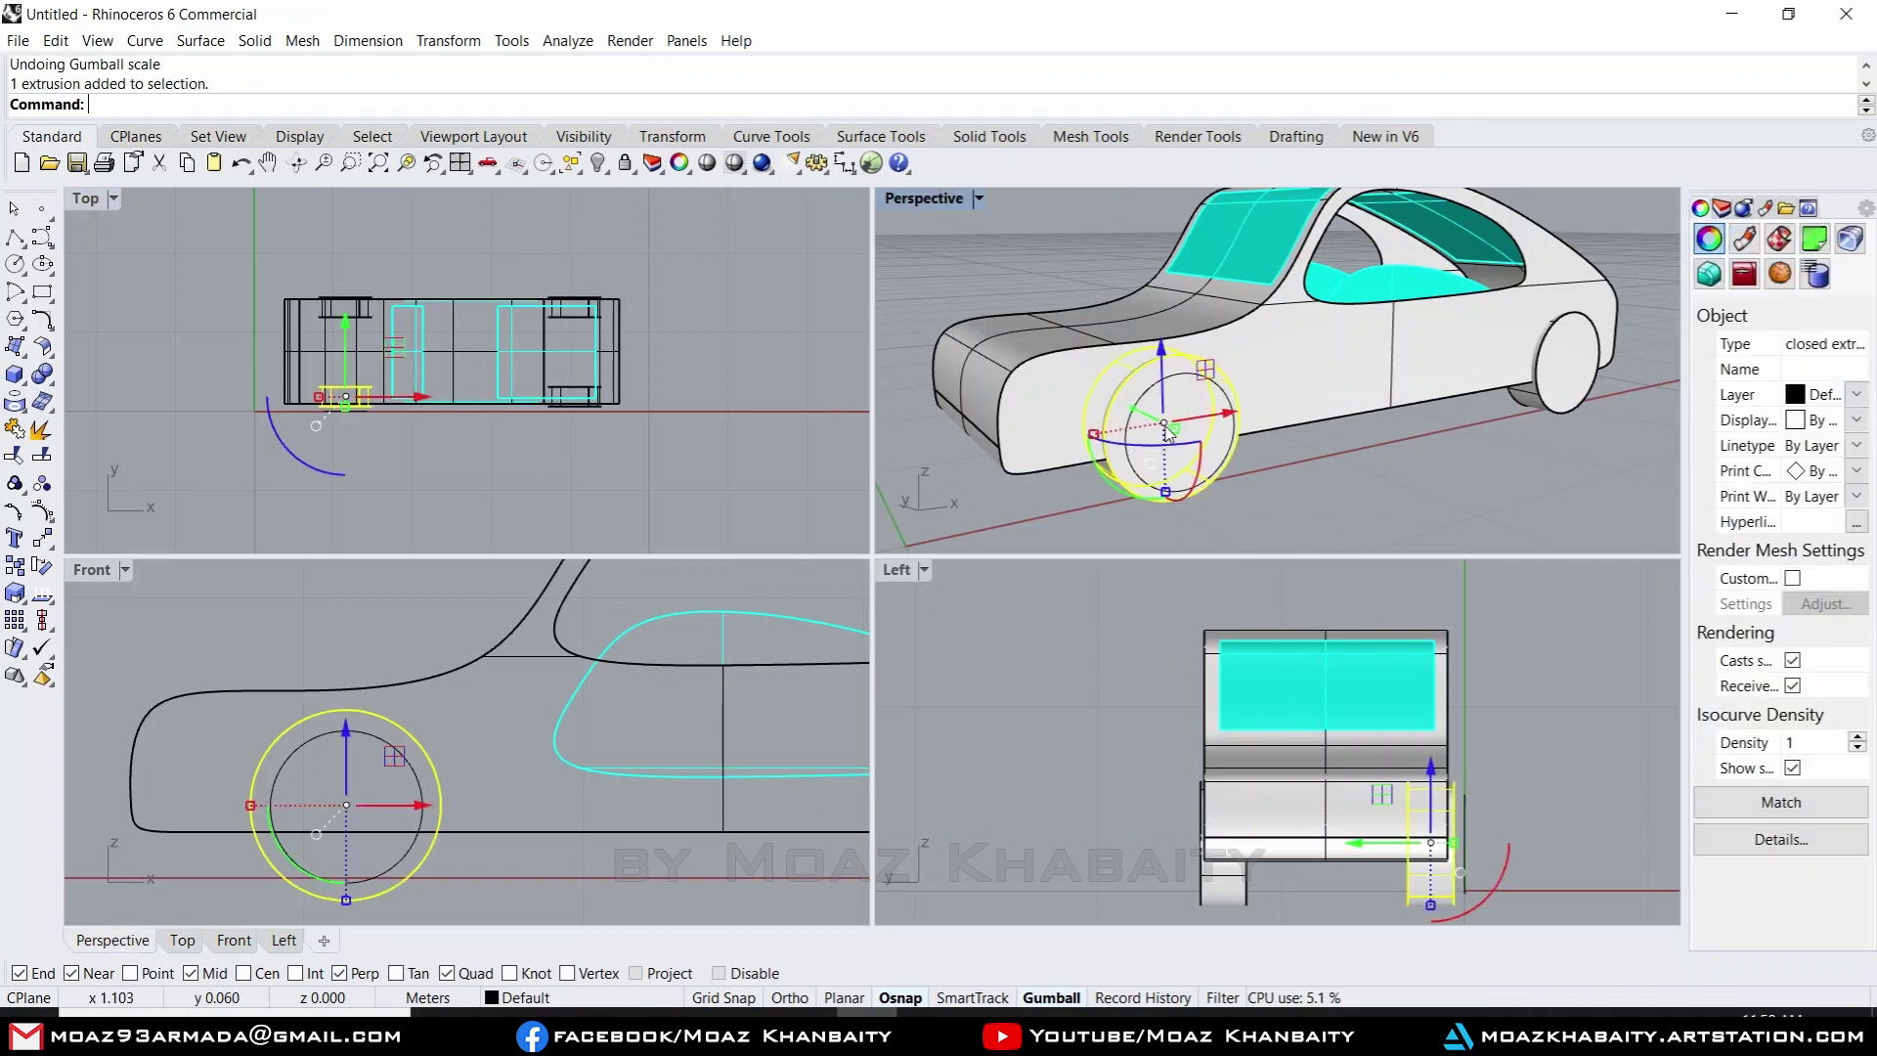
pyautogui.click(41, 453)
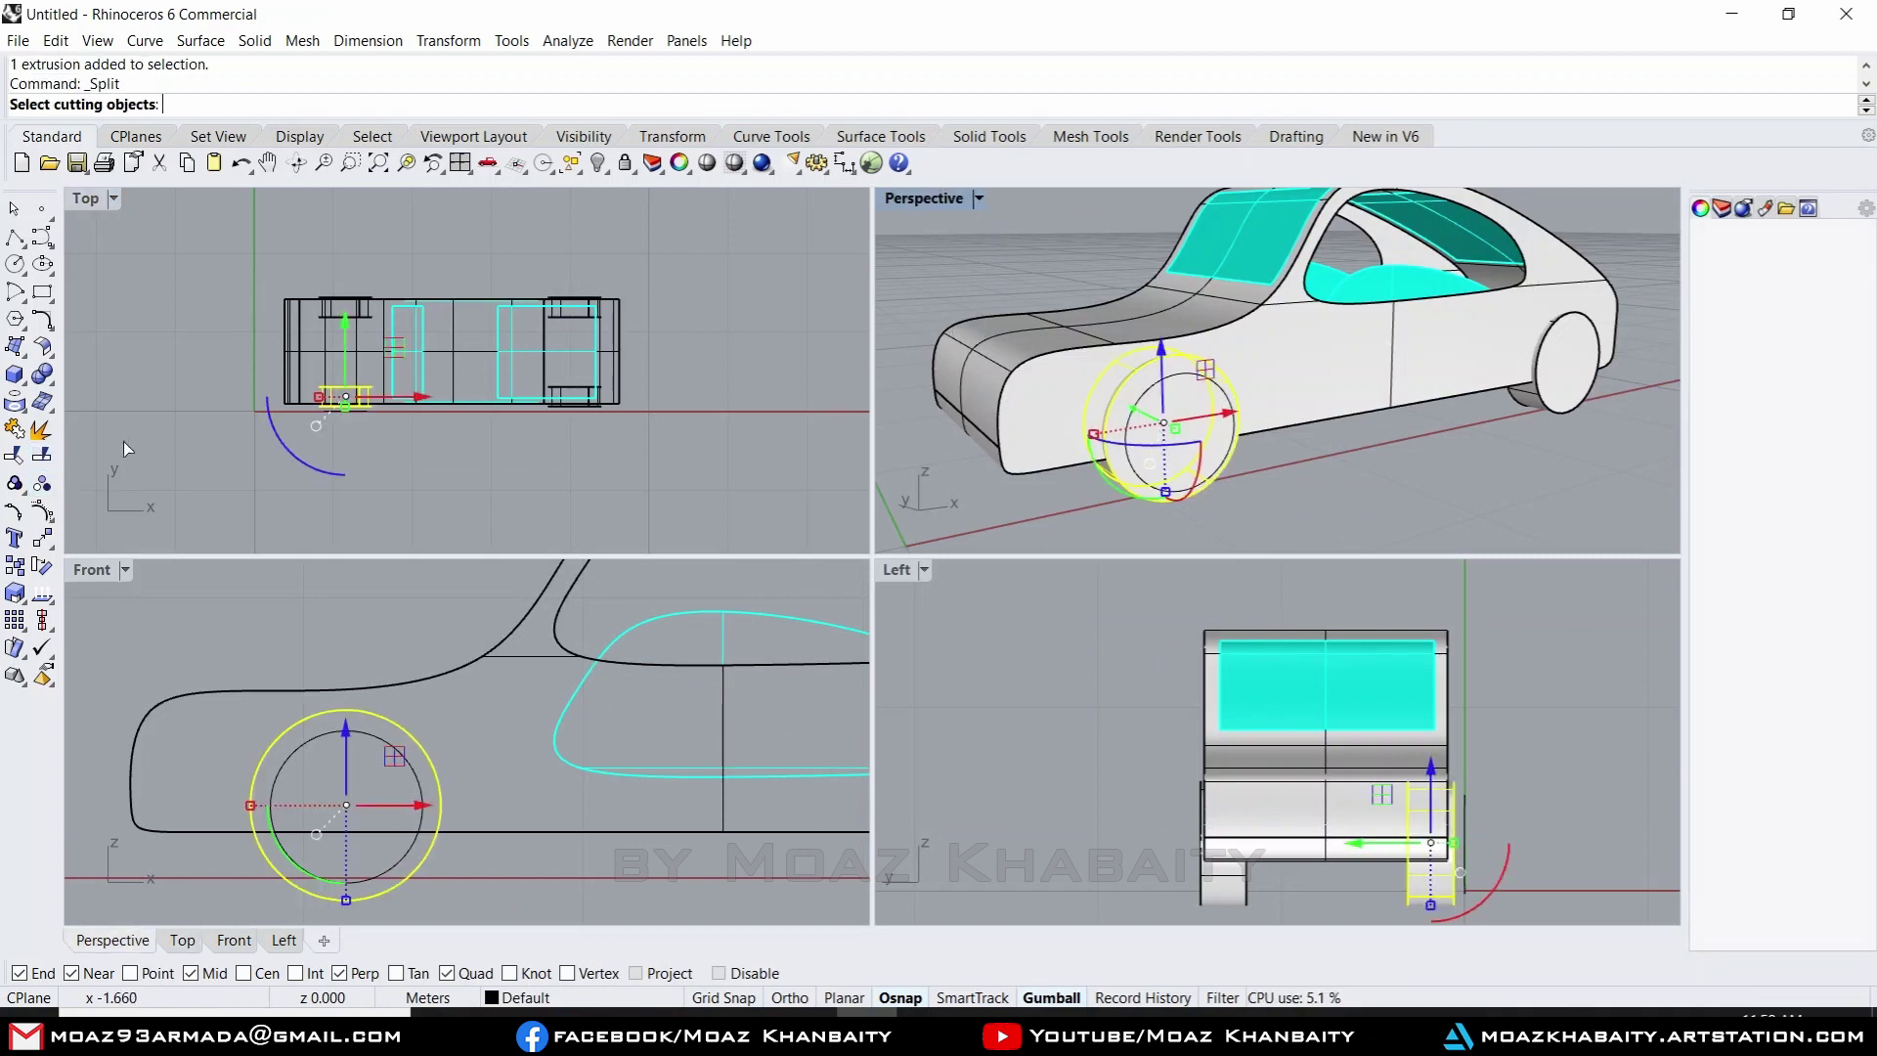
pyautogui.click(1151, 395)
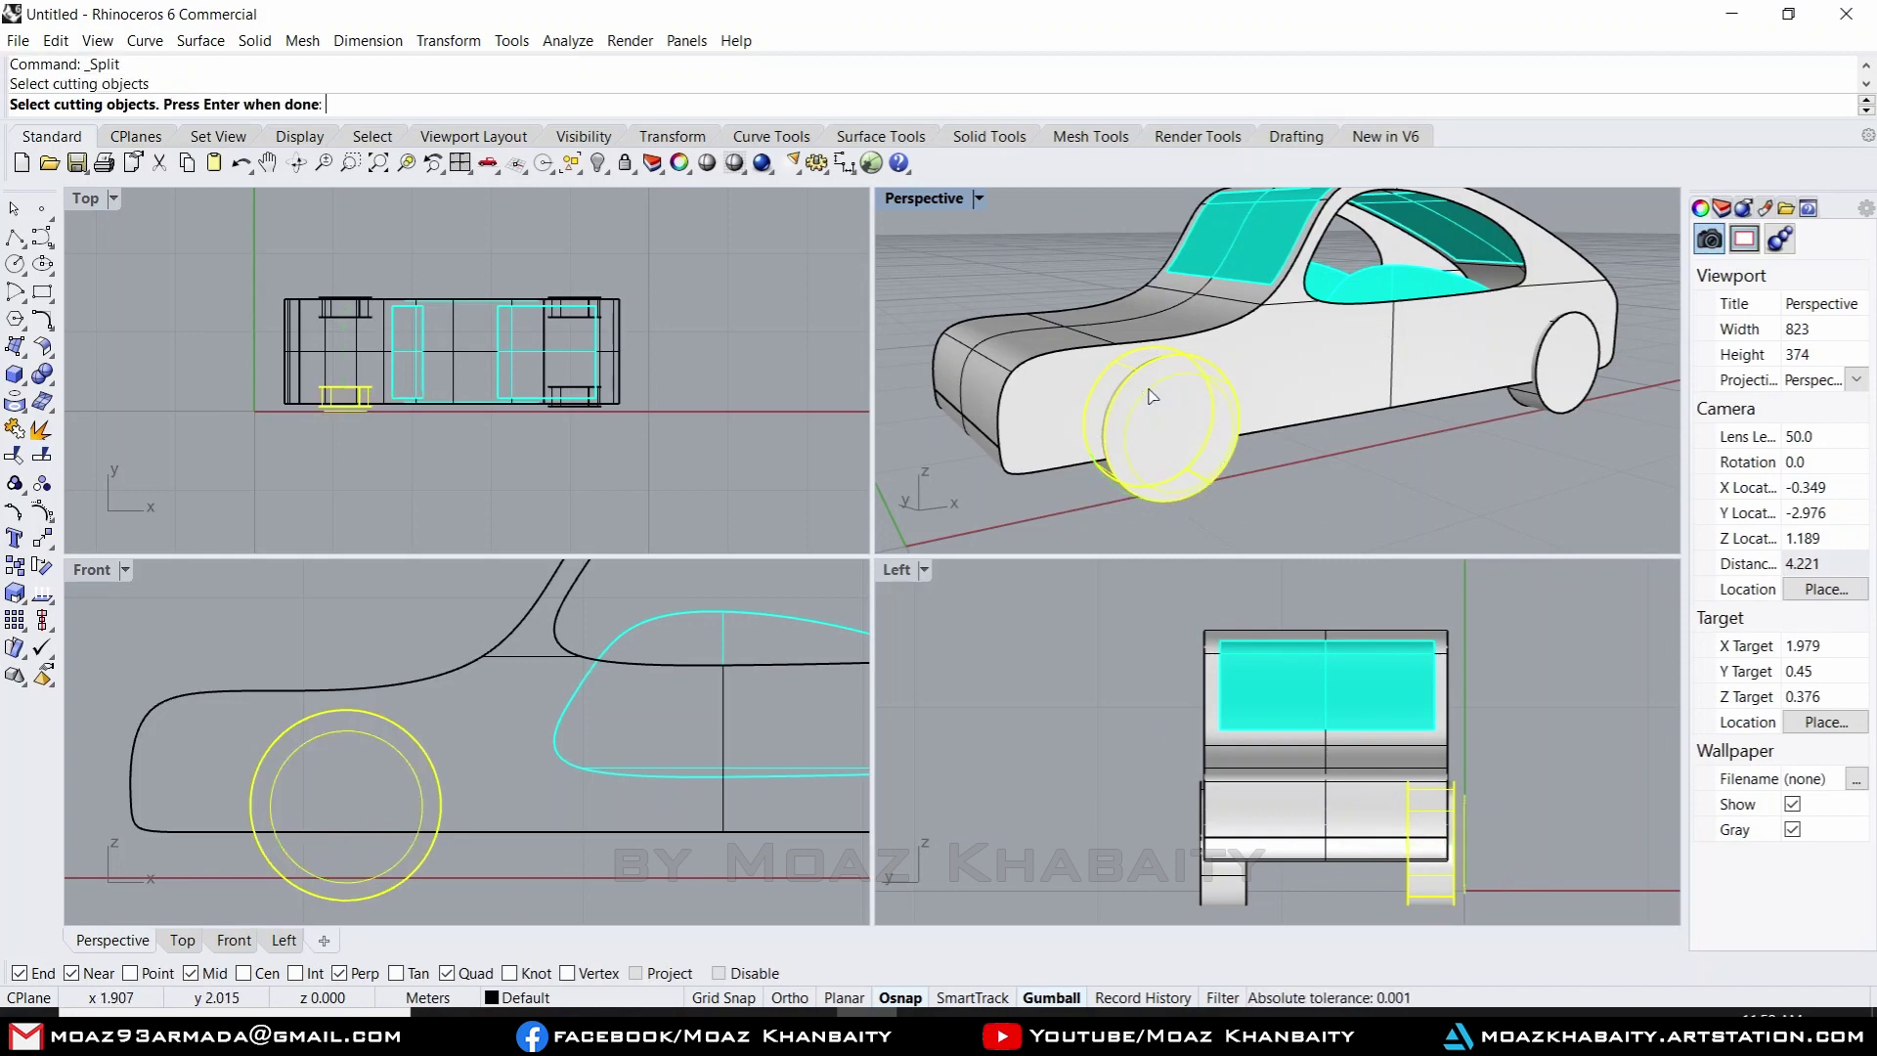
pyautogui.press('Return')
pyautogui.scroll(4, 1150, 411)
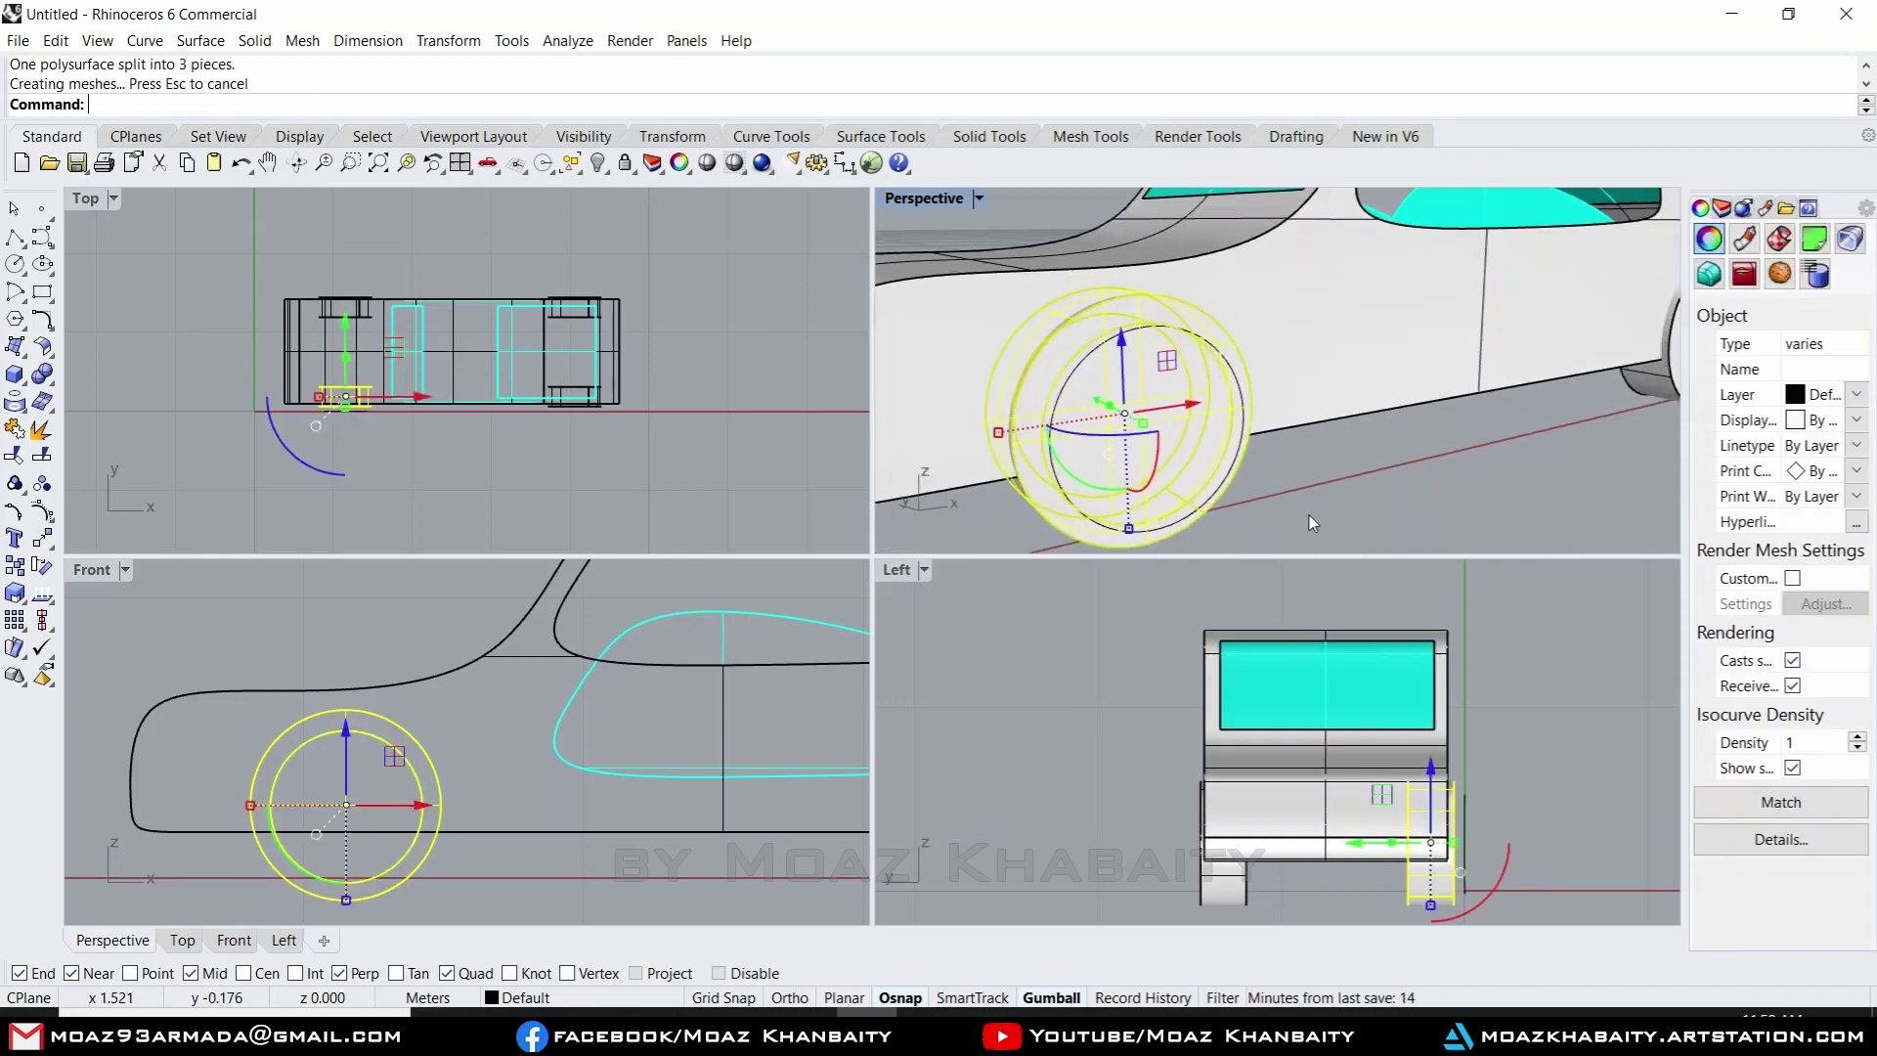
pyautogui.click(1230, 465)
# - Set the tire ring's display colour to black using a custom colour
pyautogui.click(1271, 537)
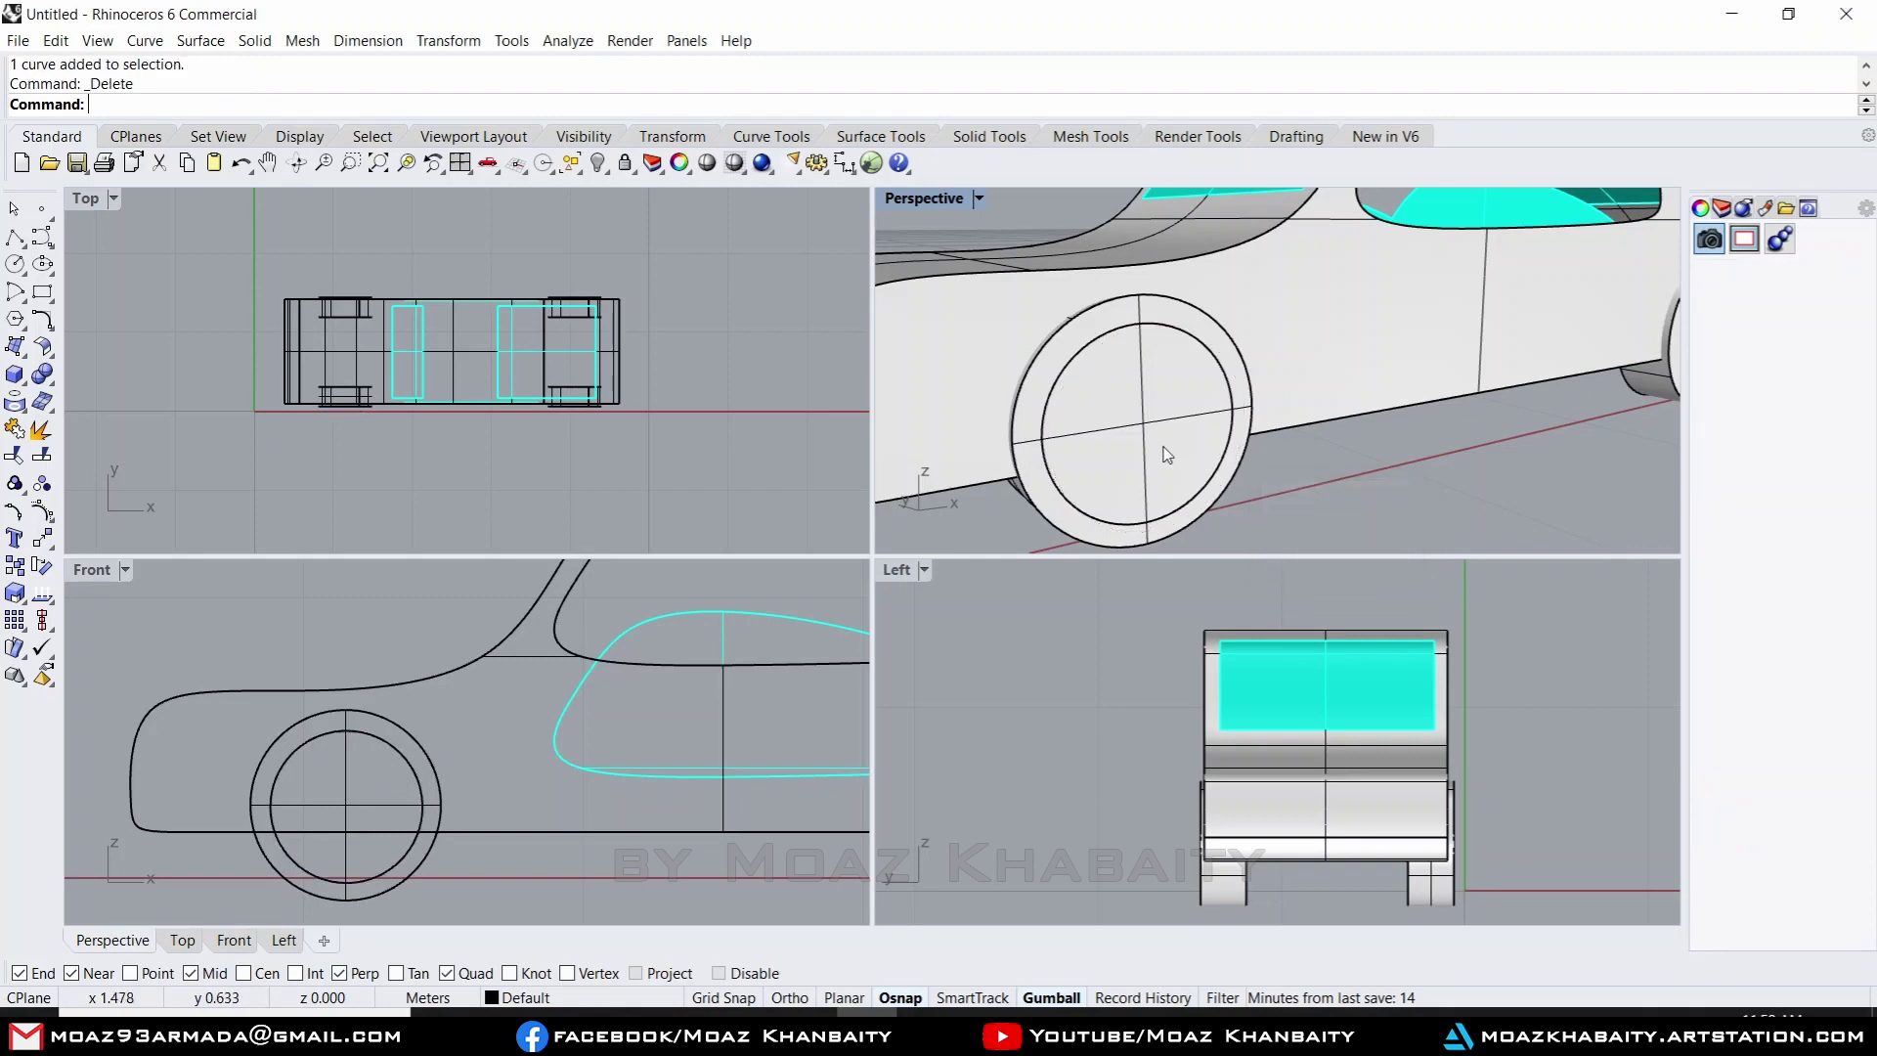
pyautogui.scroll(3, 1045, 520)
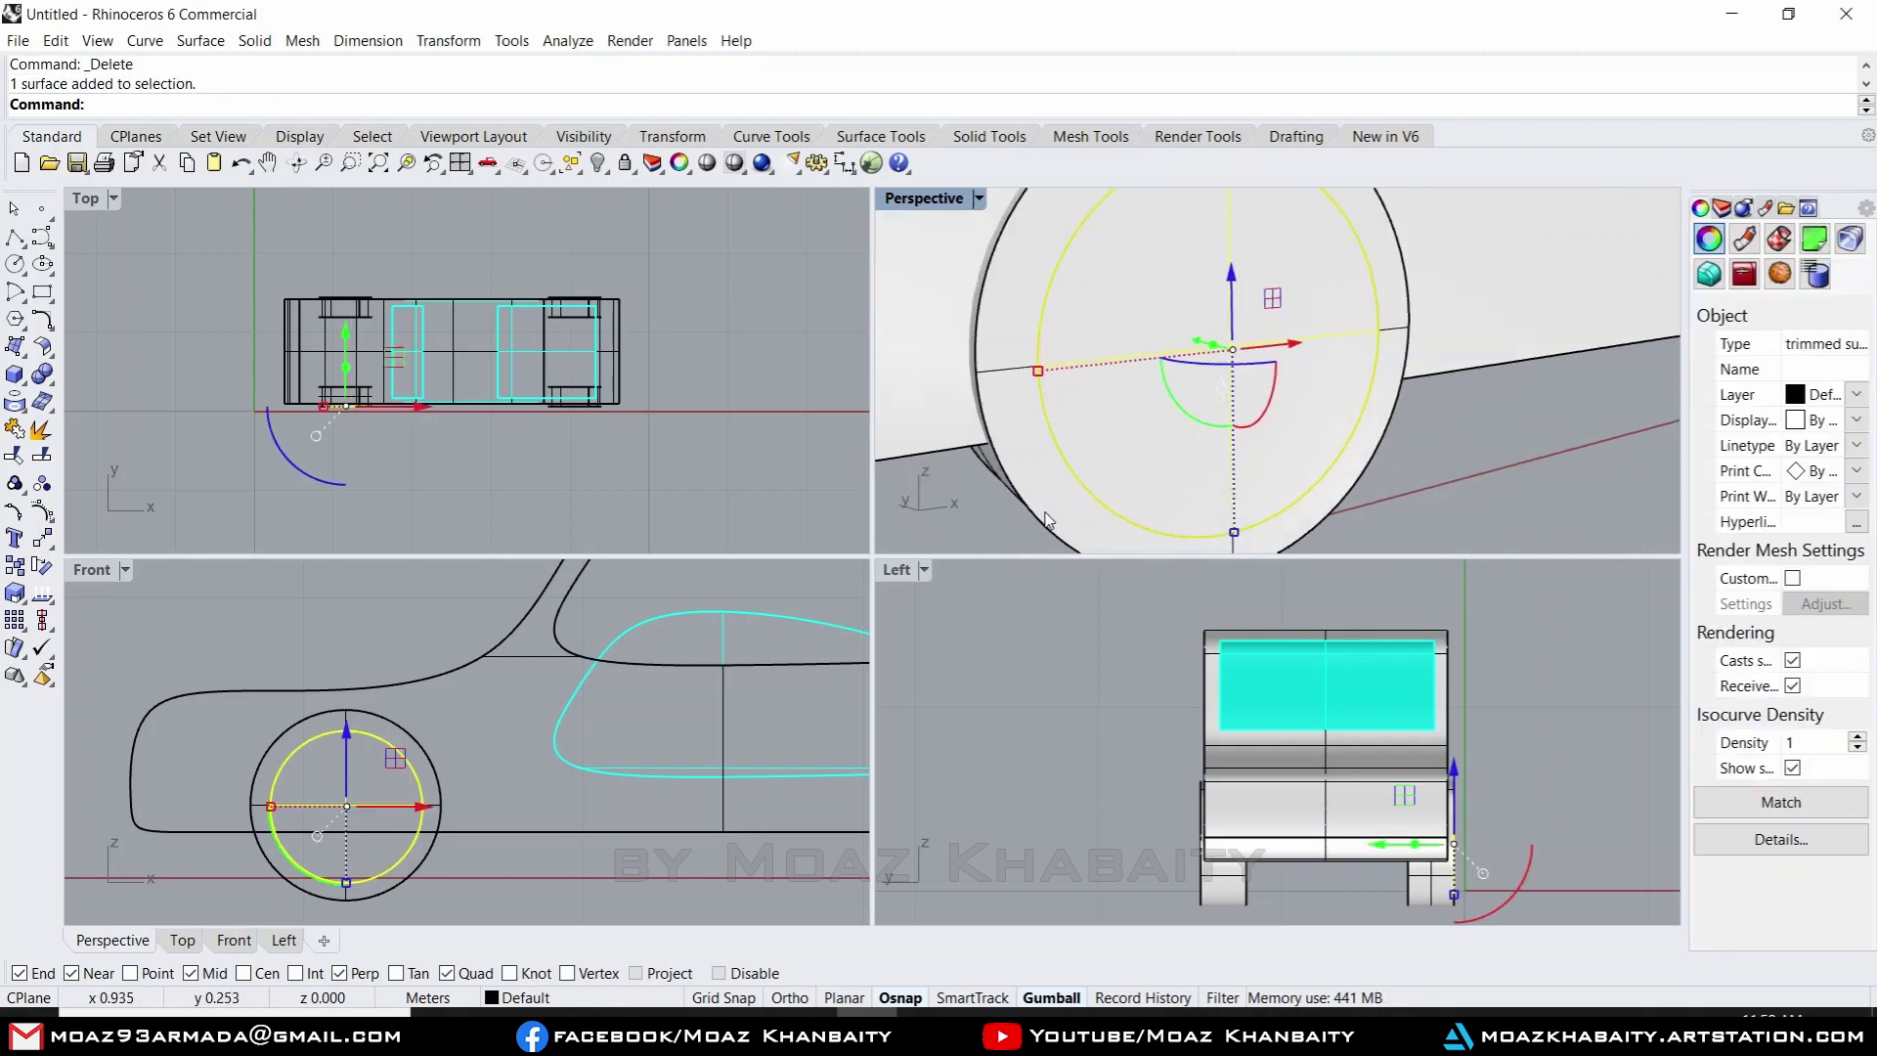
pyautogui.keyDown('shift'); pyautogui.click(1044, 520); pyautogui.keyUp('shift')
pyautogui.scroll(-2, 1045, 520)
pyautogui.scroll(-2, 1076, 567)
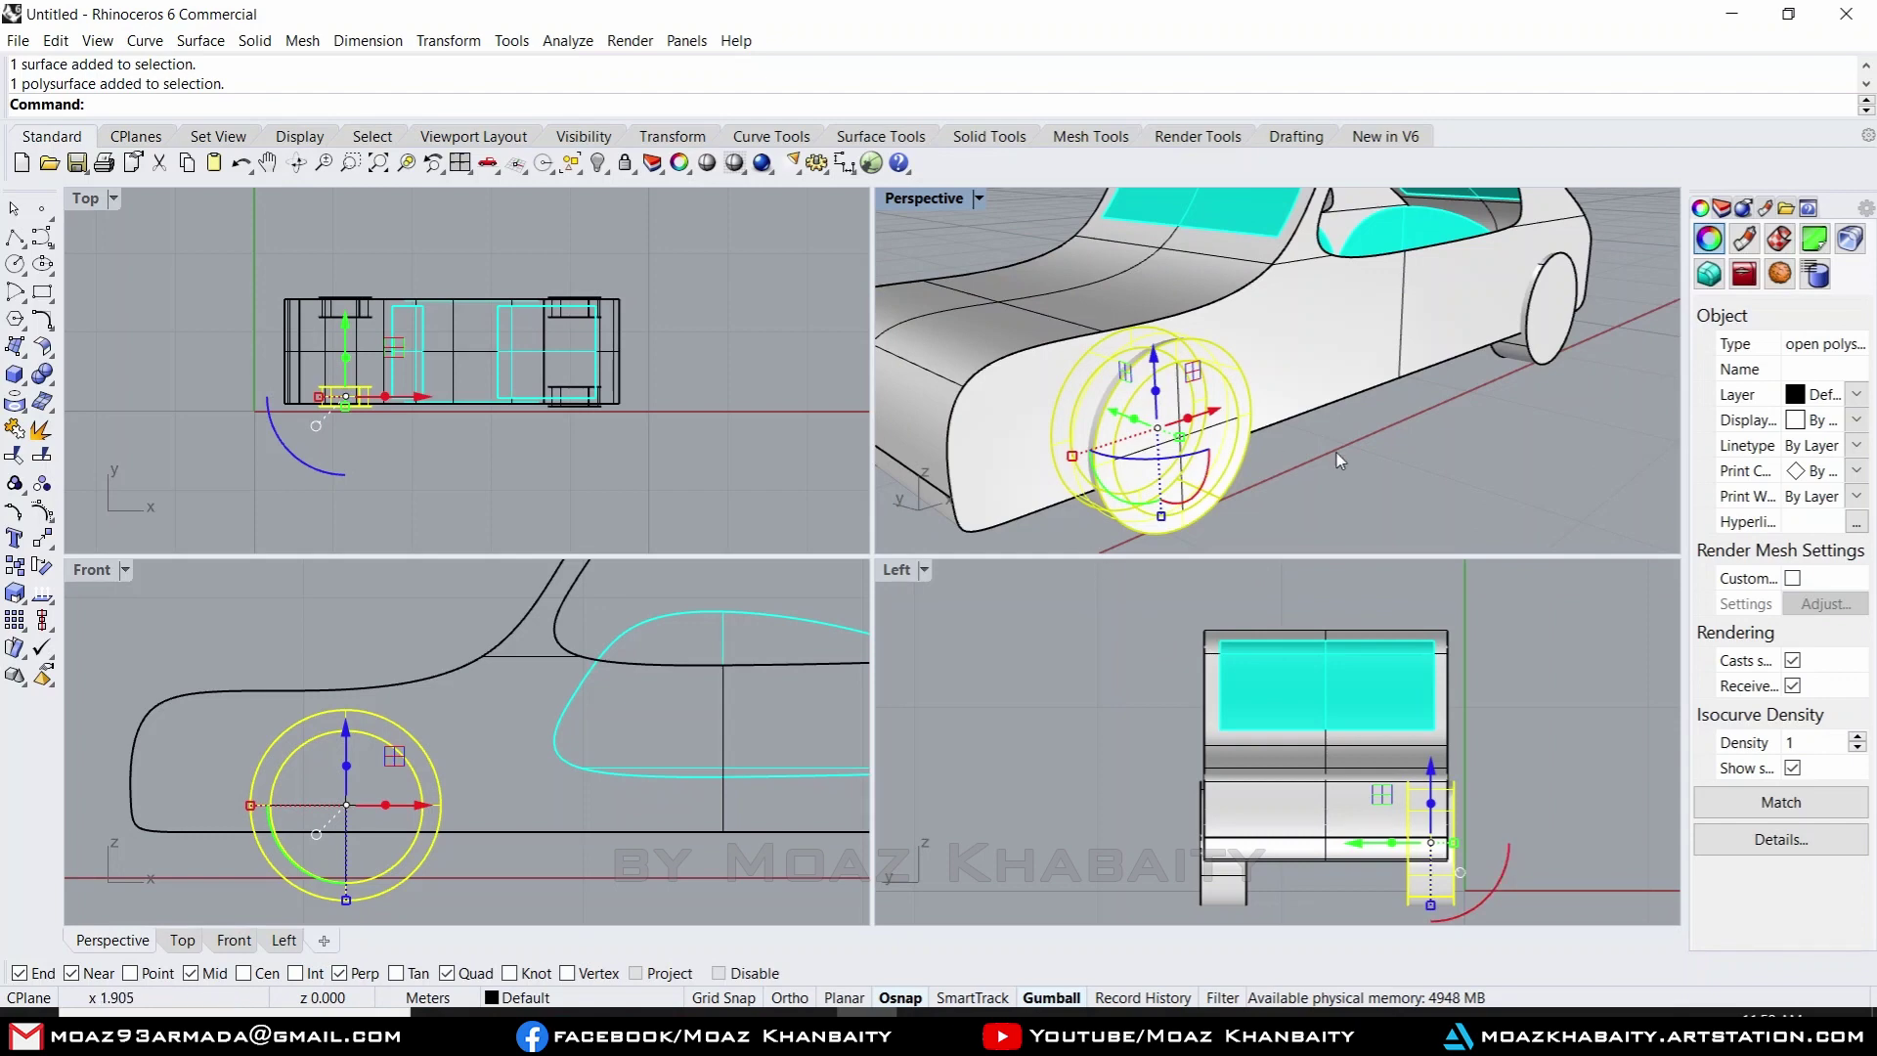
pyautogui.click(1825, 419)
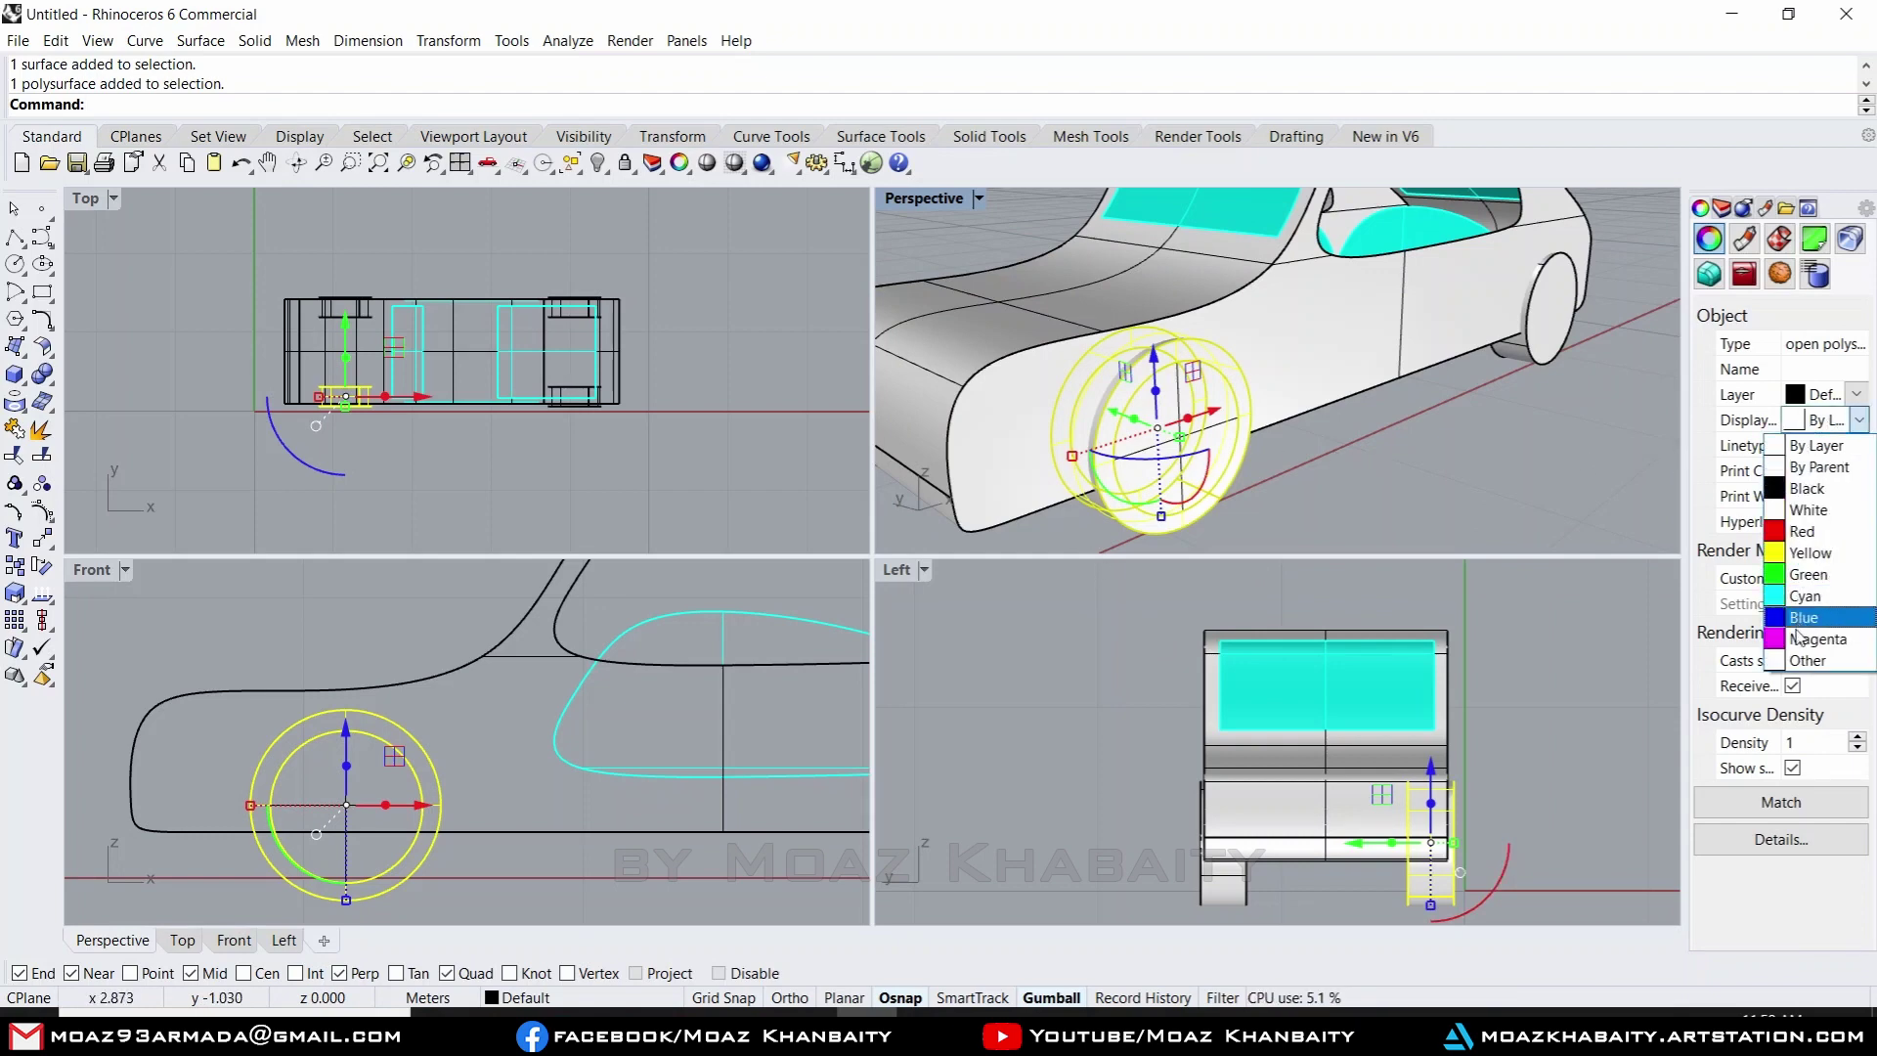
pyautogui.click(1819, 660)
pyautogui.click(702, 304)
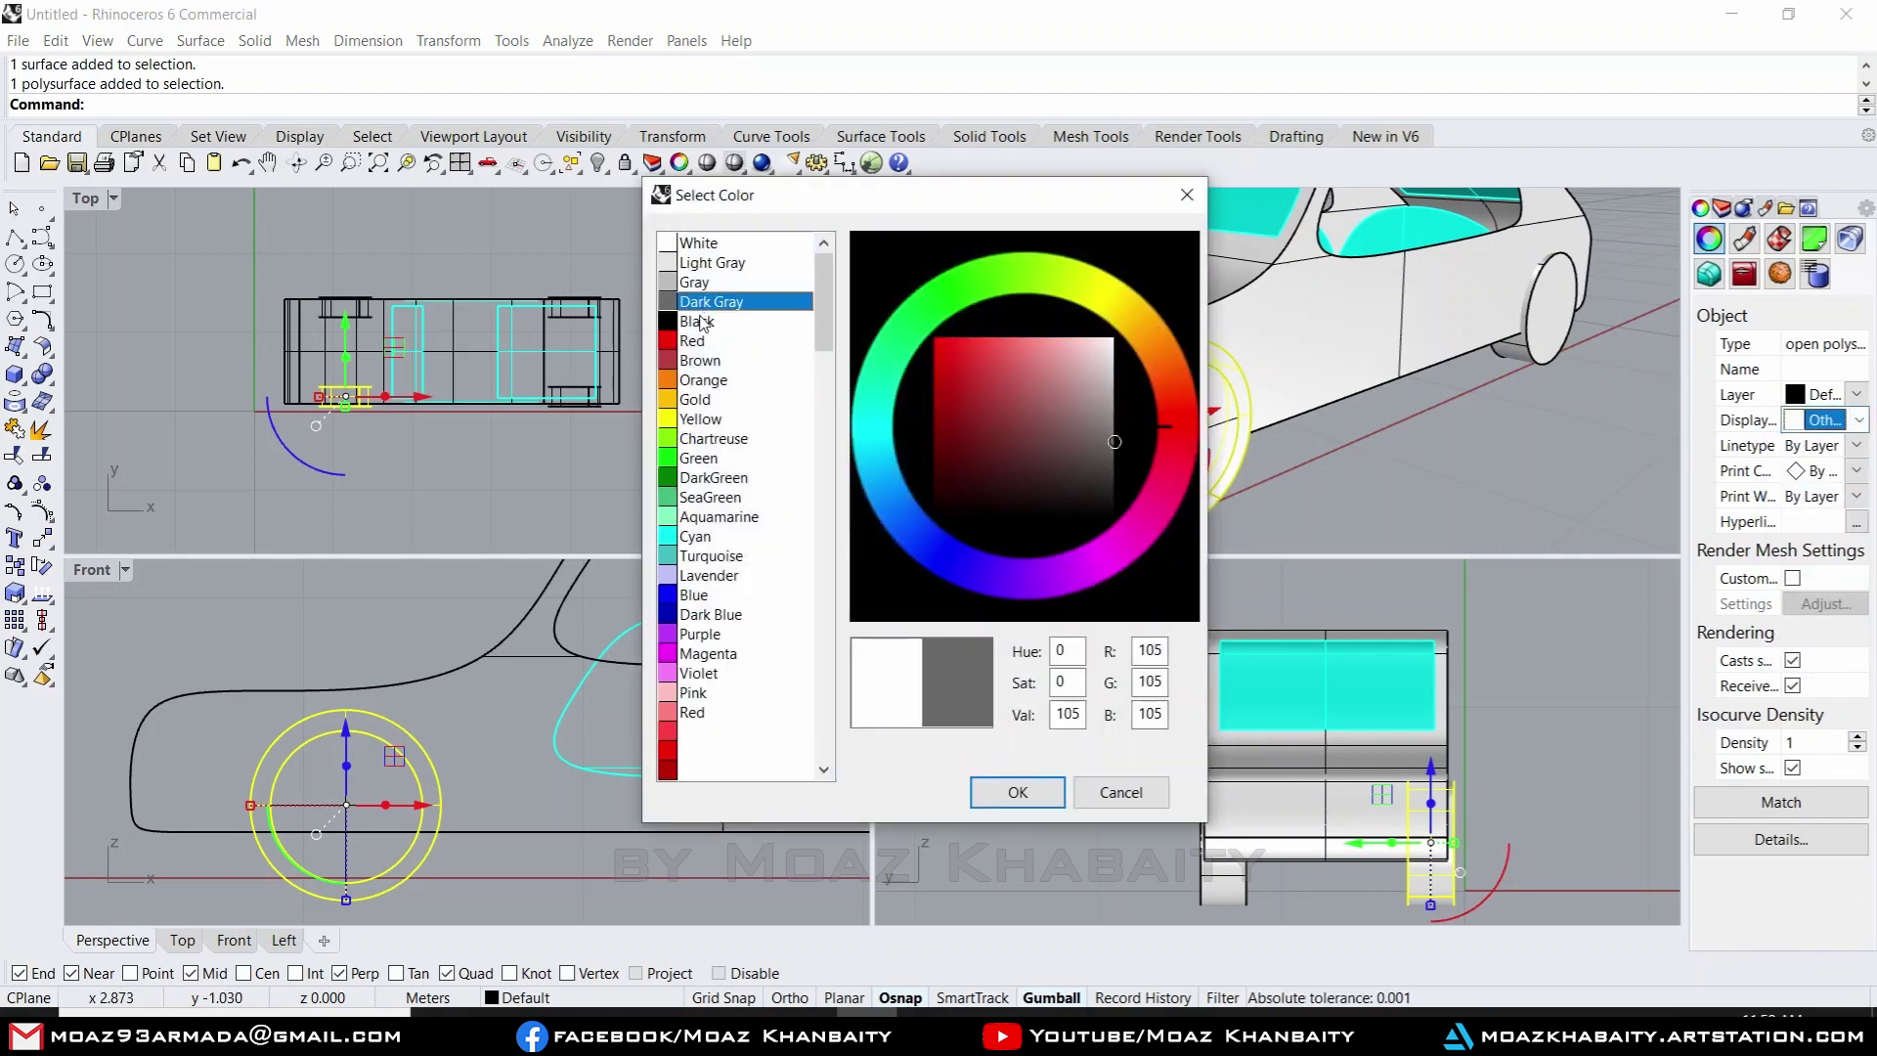
pyautogui.doubleClick(1148, 719)
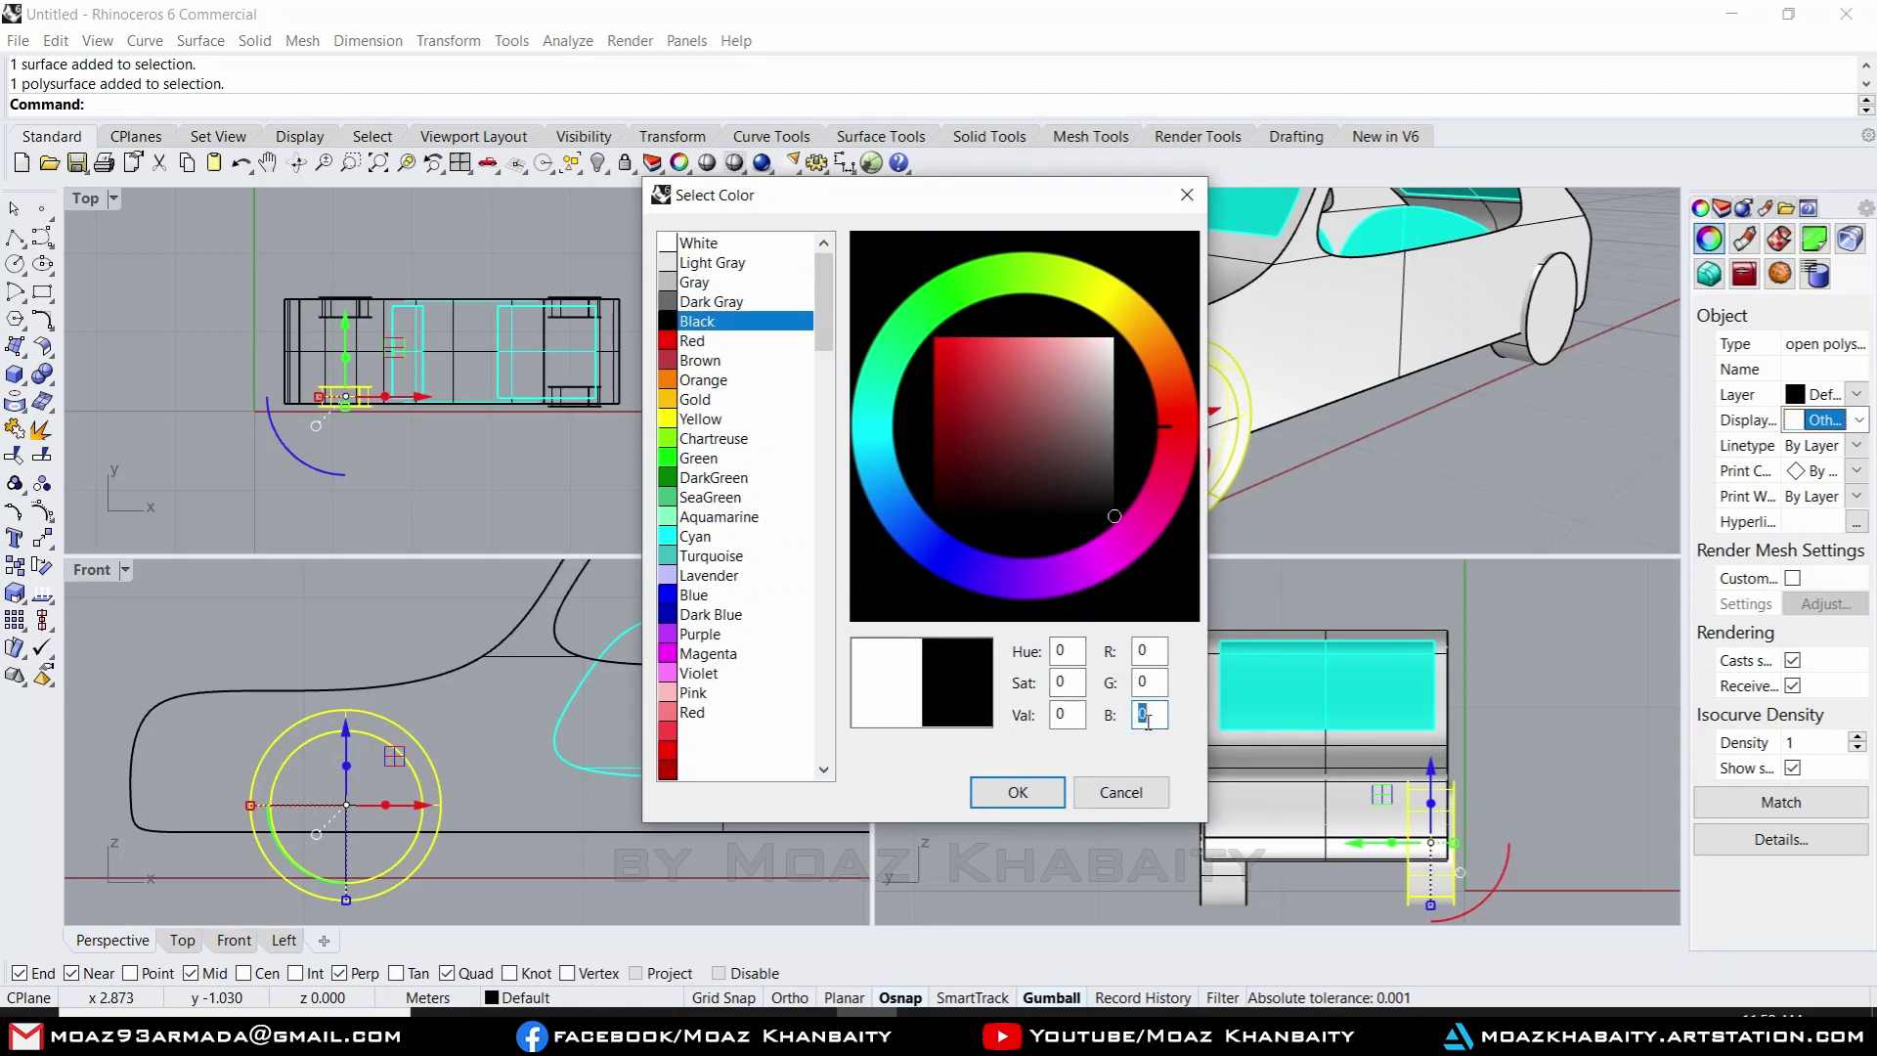
pyautogui.write('1')
pyautogui.click(1017, 792)
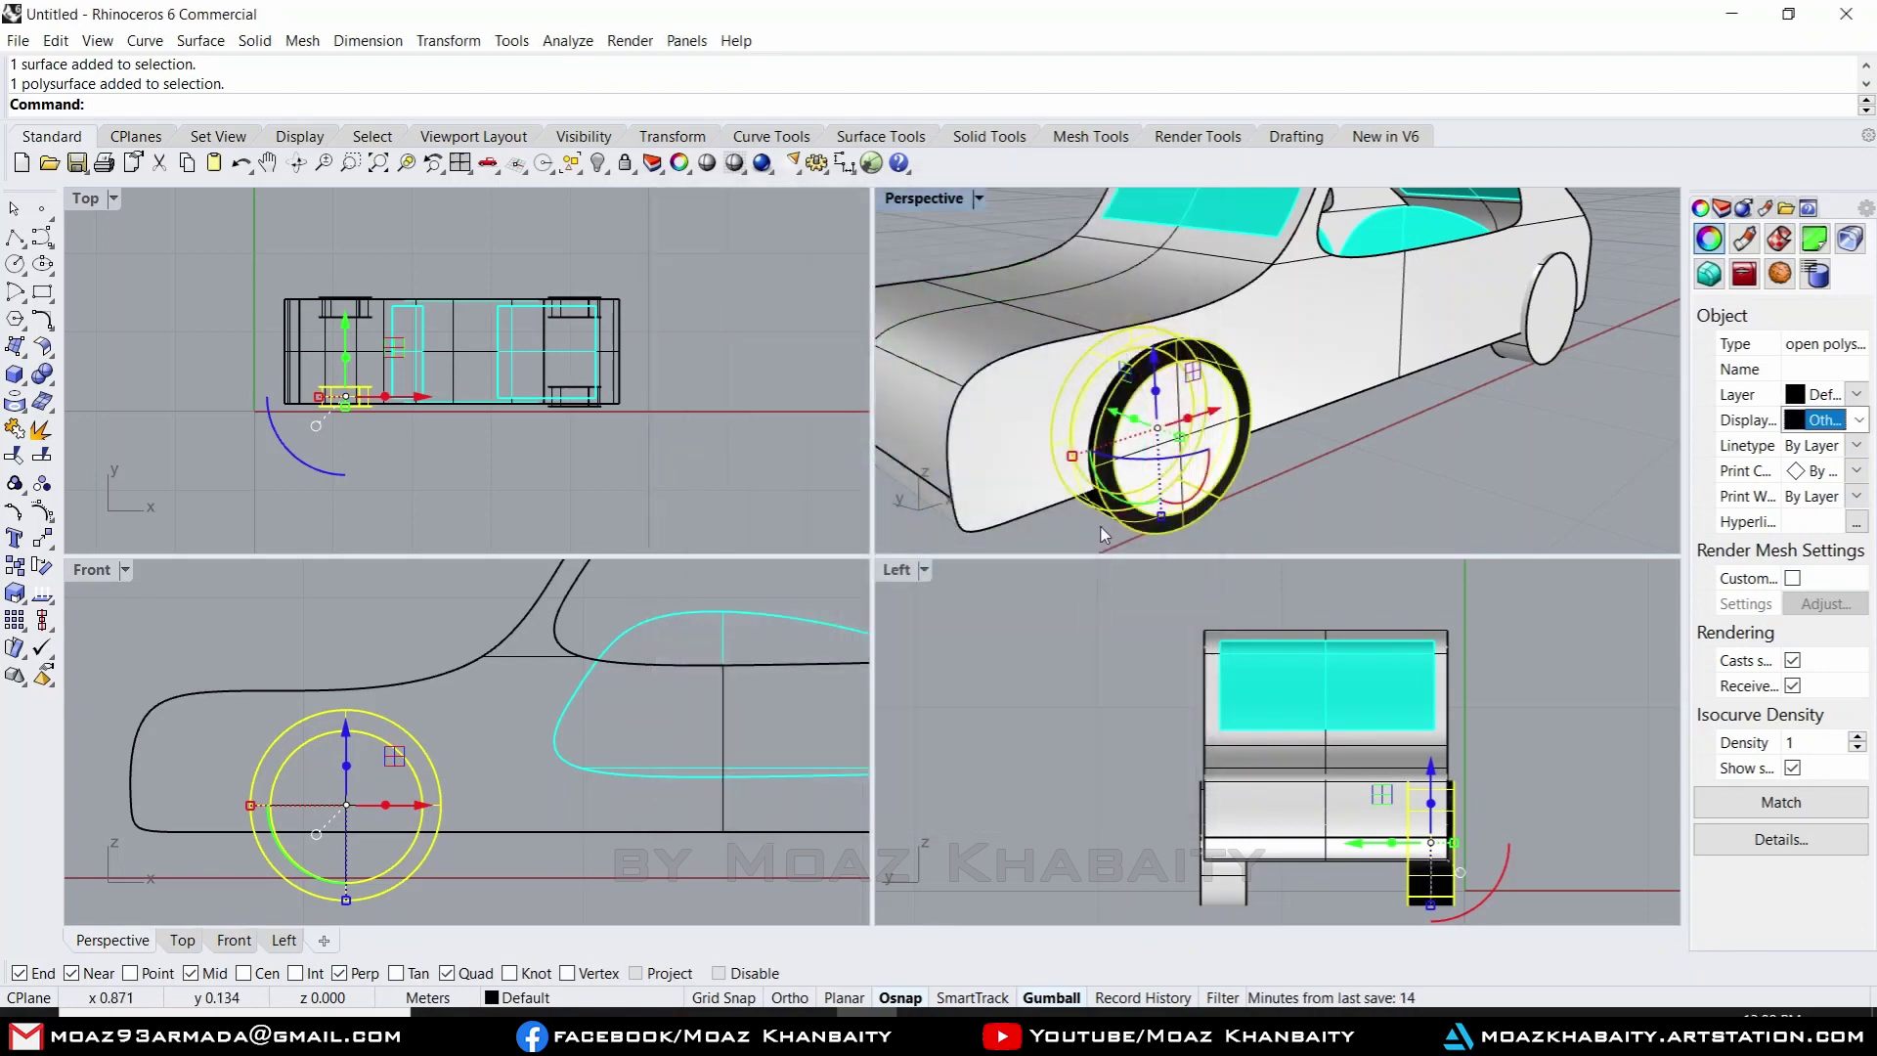
# - Set the wheel's hub face display colour to White
pyautogui.click(1330, 488)
pyautogui.click(1198, 436)
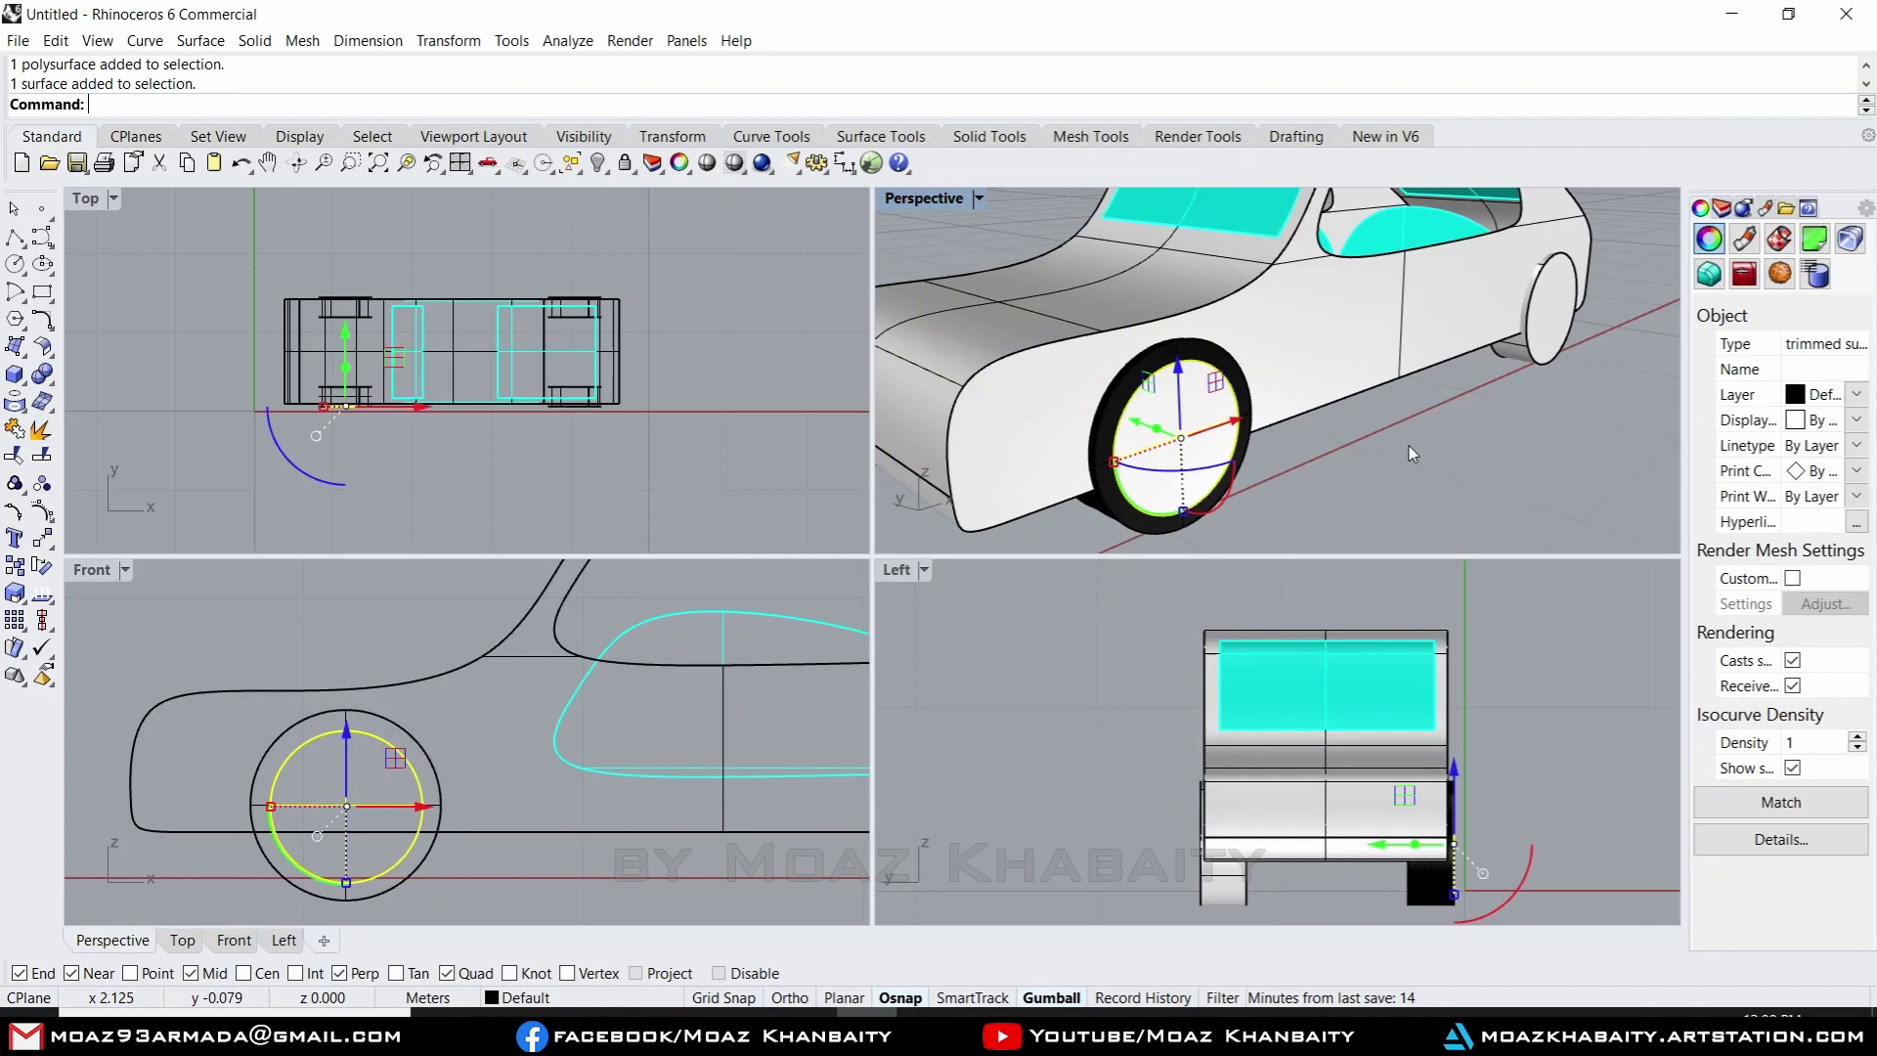
pyautogui.click(1847, 419)
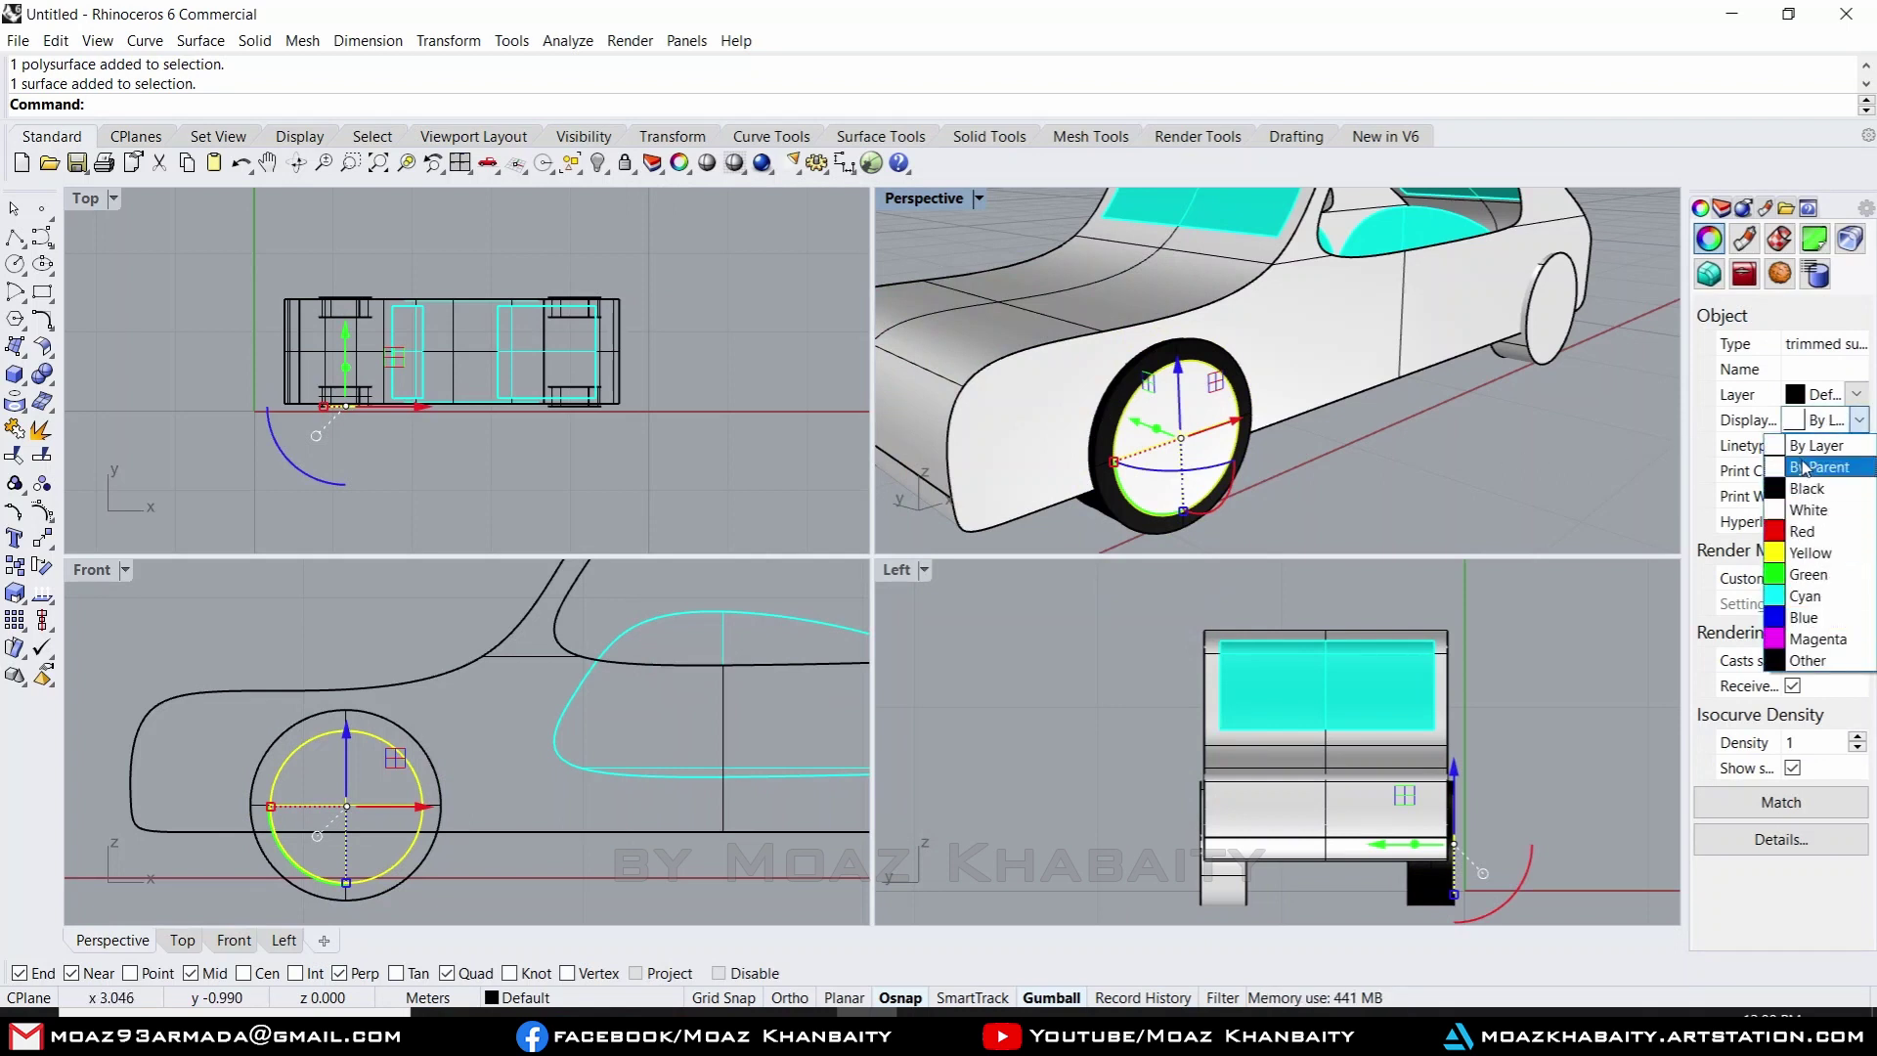
pyautogui.click(1807, 510)
pyautogui.click(1416, 468)
pyautogui.scroll(-3, 1249, 430)
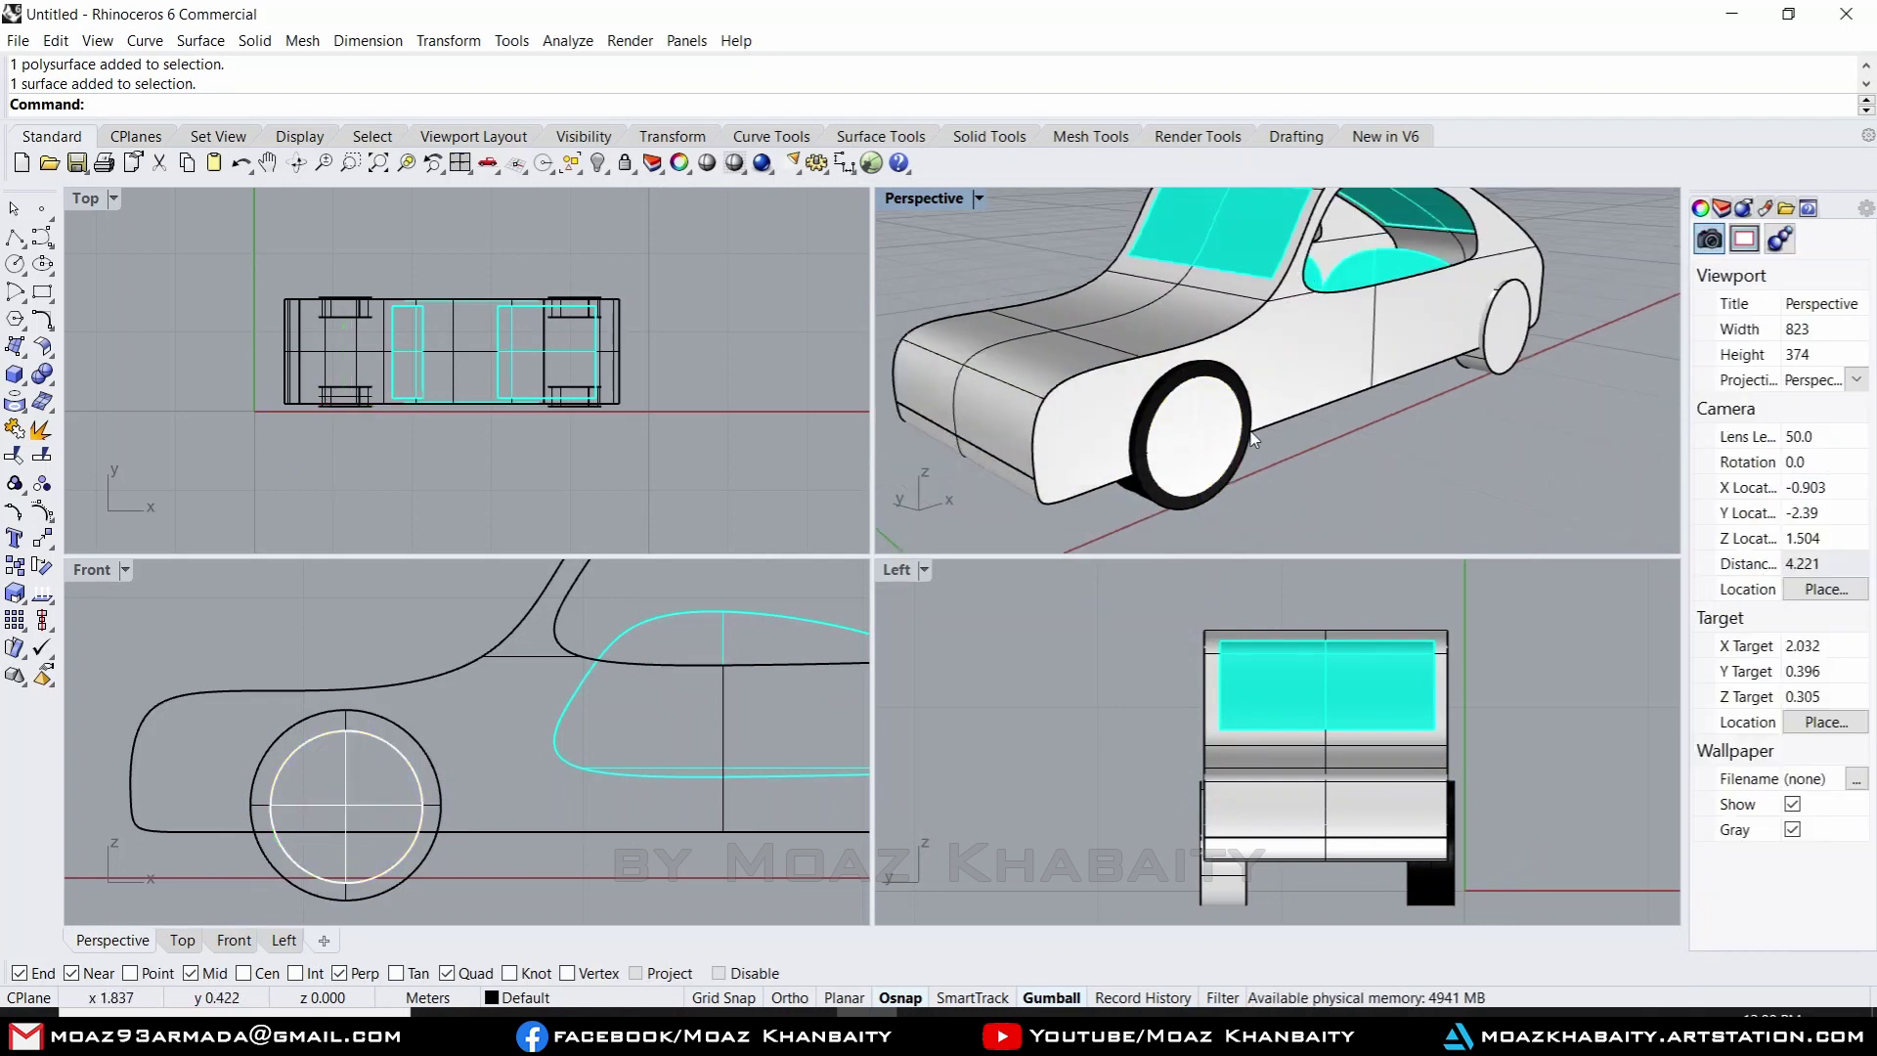
pyautogui.scroll(-2, 1249, 430)
# - Maximize Perspective, orbit below the car, and delete two leftover wheel pieces
pyautogui.doubleClick(923, 197)
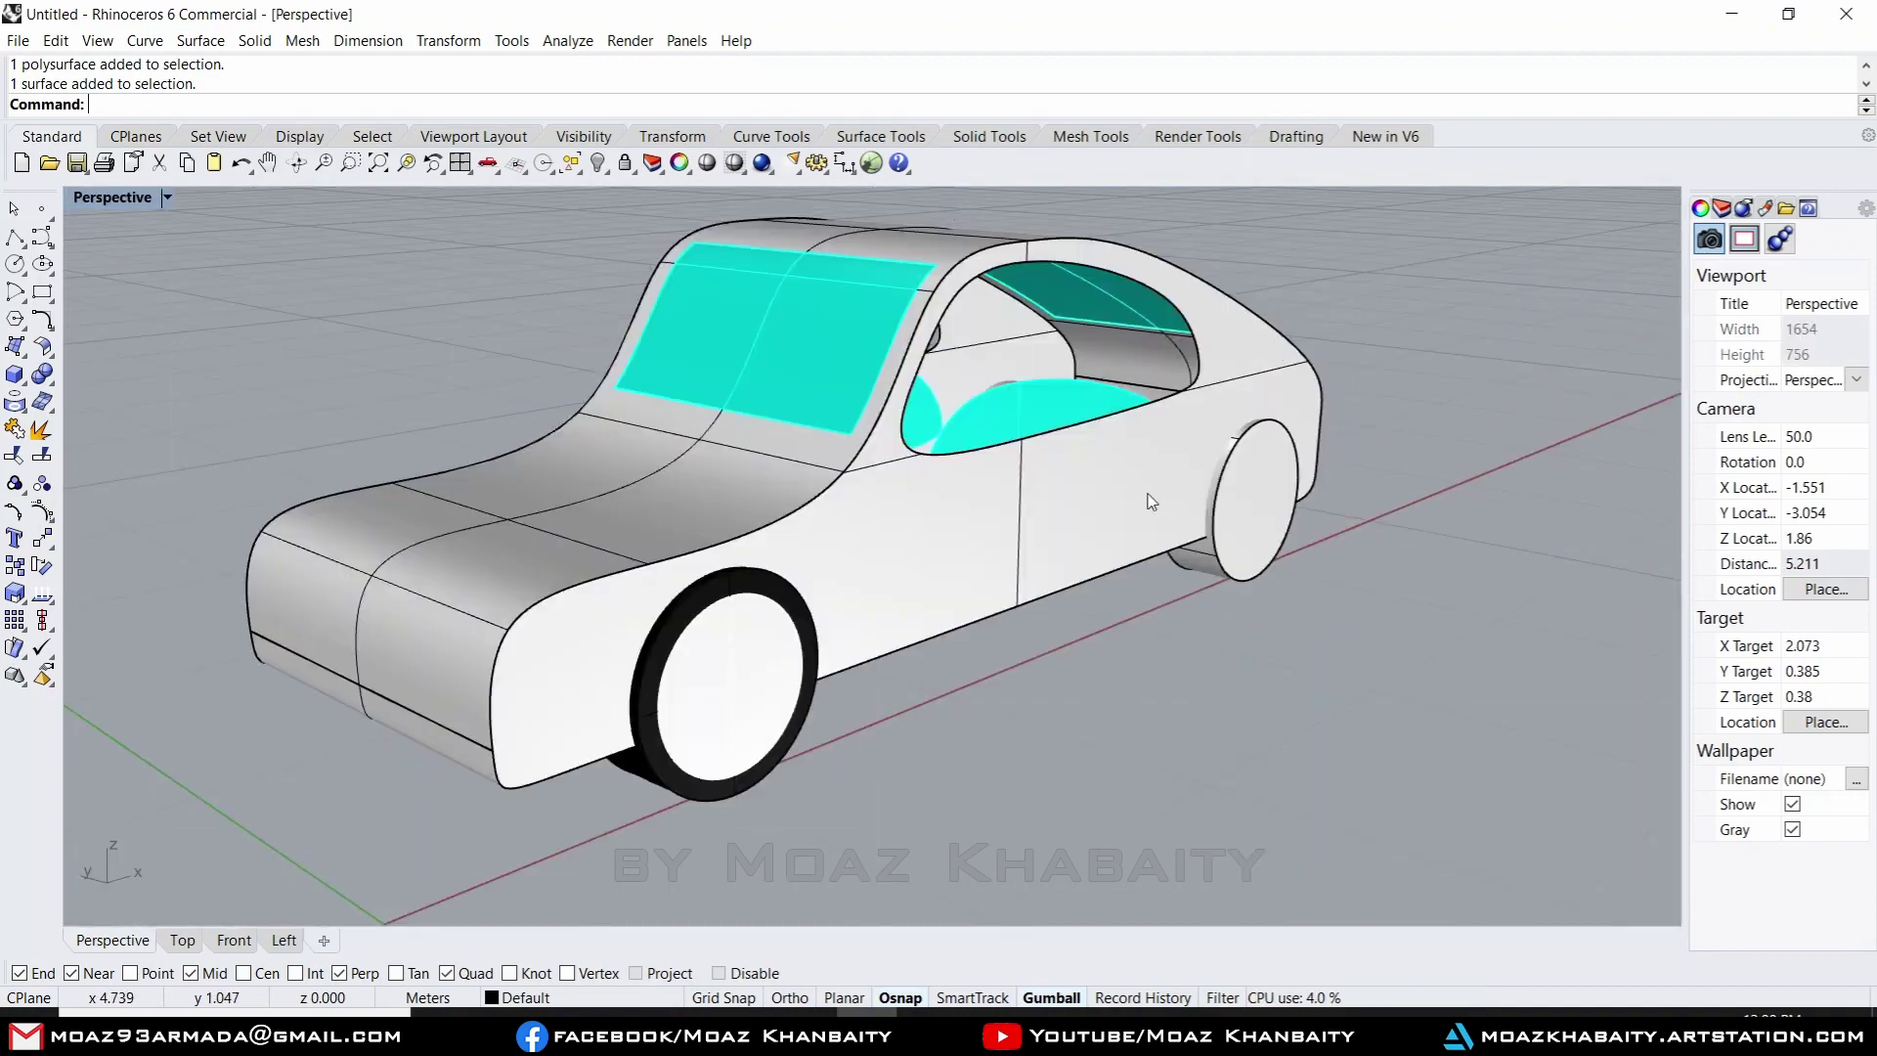
pyautogui.moveTo(1152, 495)
pyautogui.mouseDown(button='right')
pyautogui.moveTo(901, 389)
pyautogui.moveTo(665, 591)
pyautogui.moveTo(901, 715)
pyautogui.mouseUp(button='right')
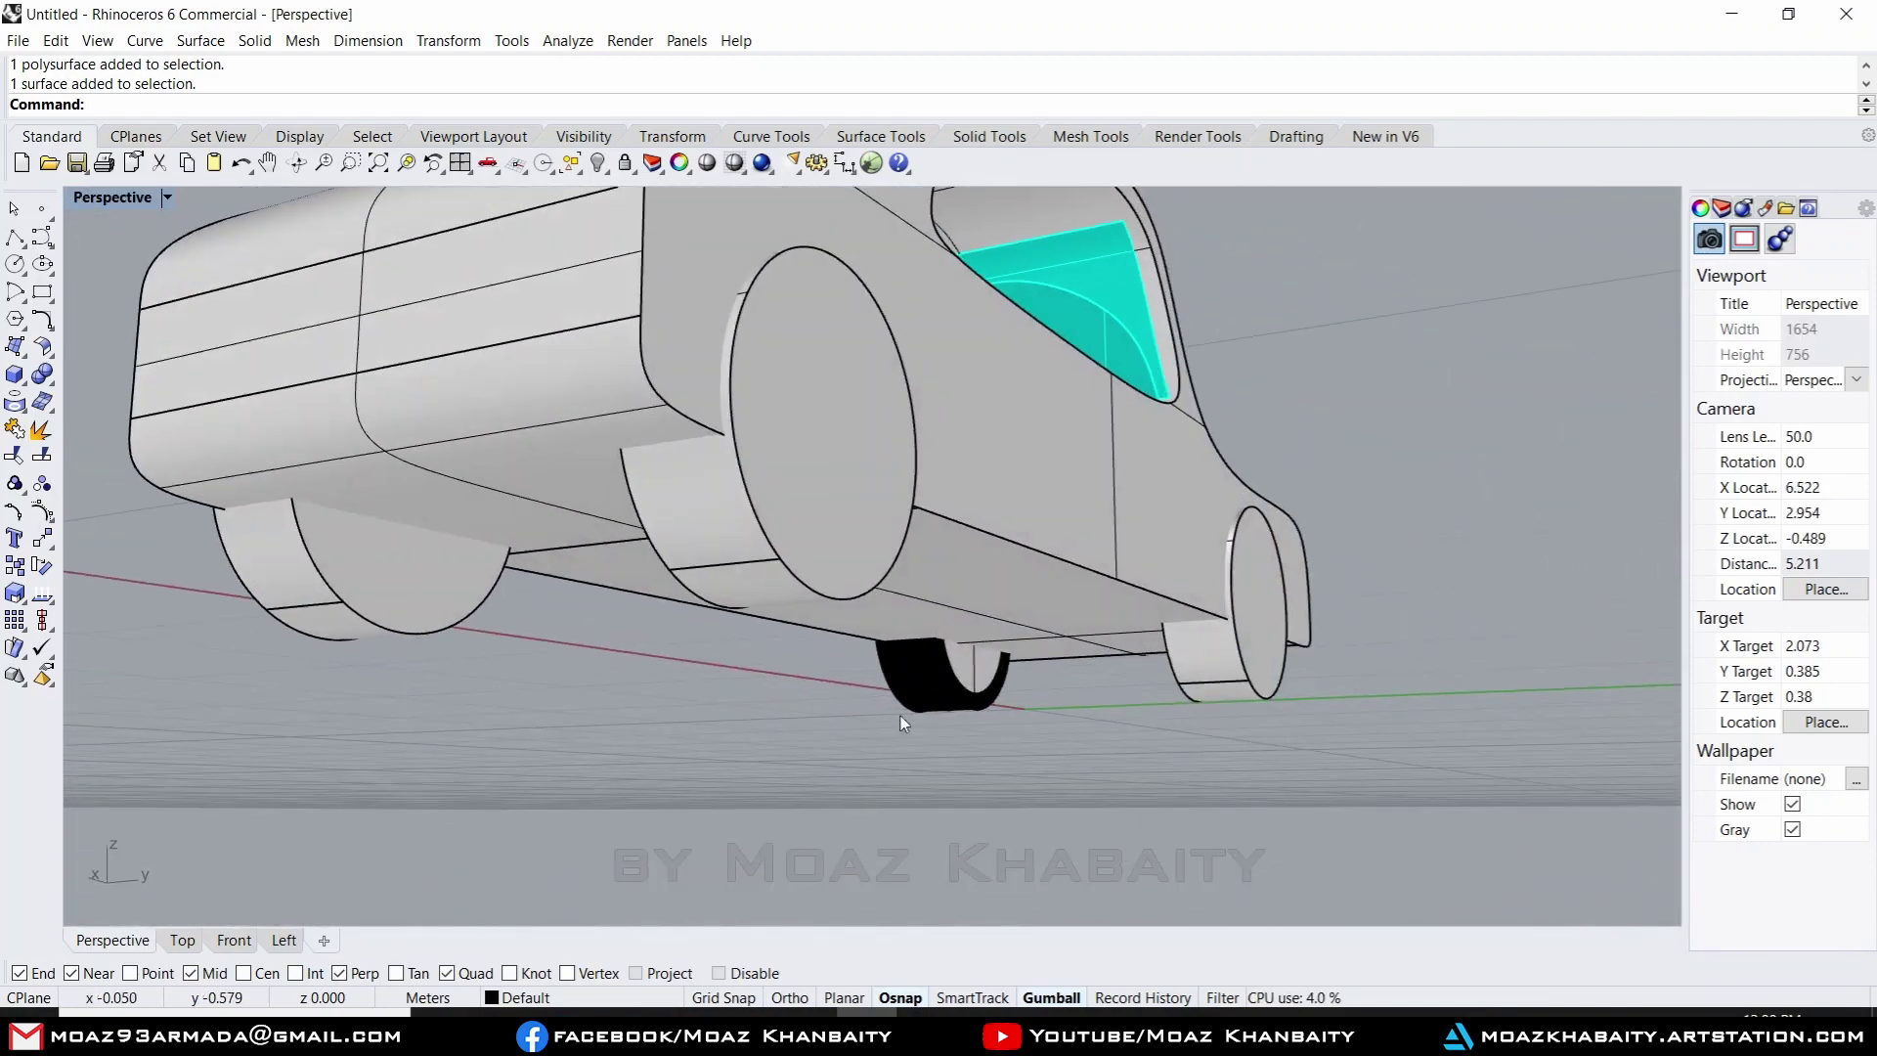
pyautogui.scroll(3, 900, 716)
pyautogui.click(930, 641)
pyautogui.moveTo(930, 640)
pyautogui.mouseDown(button='right')
pyautogui.moveTo(889, 645)
pyautogui.moveTo(1135, 671)
pyautogui.moveTo(827, 679)
pyautogui.moveTo(1264, 690)
pyautogui.moveTo(1219, 556)
pyautogui.moveTo(779, 657)
pyautogui.mouseUp(button='right')
pyautogui.press('Delete')
pyautogui.scroll(-5, 1135, 670)
pyautogui.scroll(5, 826, 680)
pyautogui.click(826, 680)
pyautogui.scroll(-5, 826, 679)
pyautogui.press('Delete')
# - Window-select the front wheel's tire and hub together
pyautogui.click(1232, 587)
pyautogui.scroll(-5, 1219, 555)
pyautogui.scroll(5, 780, 657)
pyautogui.moveTo(809, 647); pyautogui.dragTo(1017, 463)
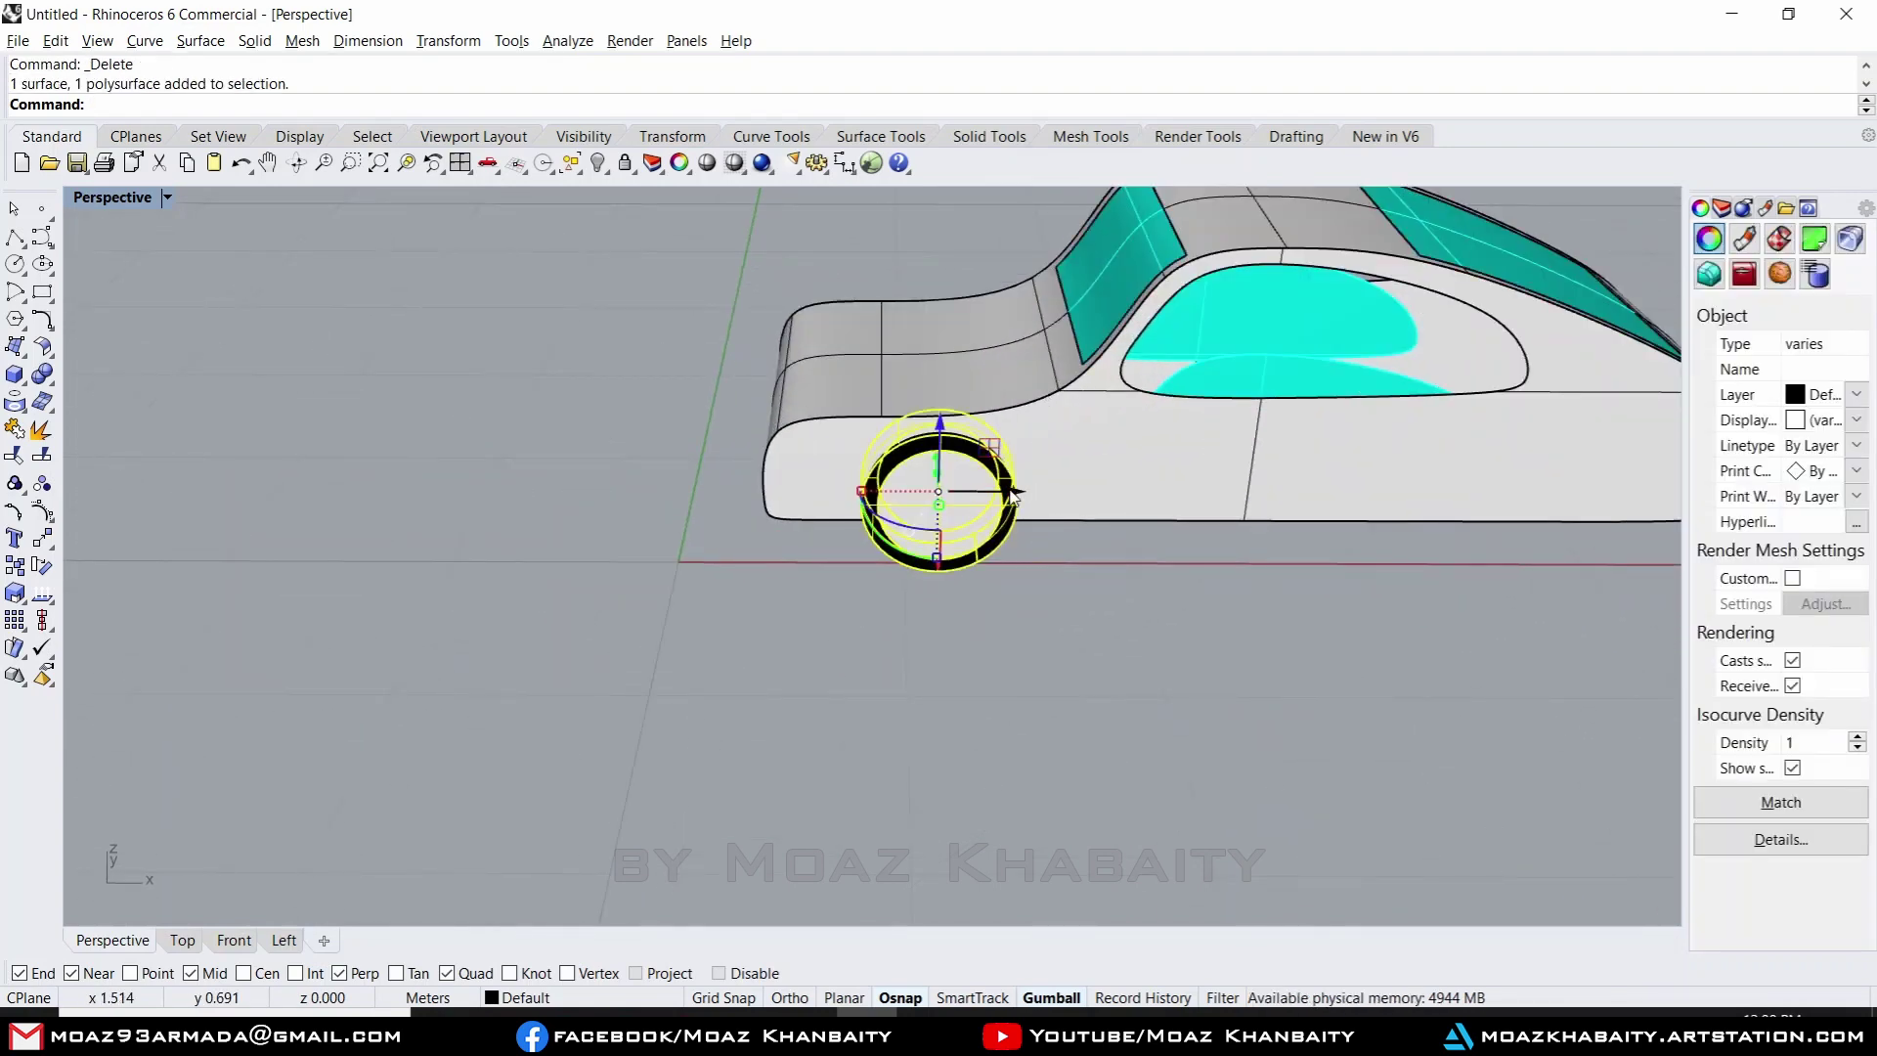
pyautogui.scroll(-3, 1007, 494)
pyautogui.scroll(-2, 1007, 494)
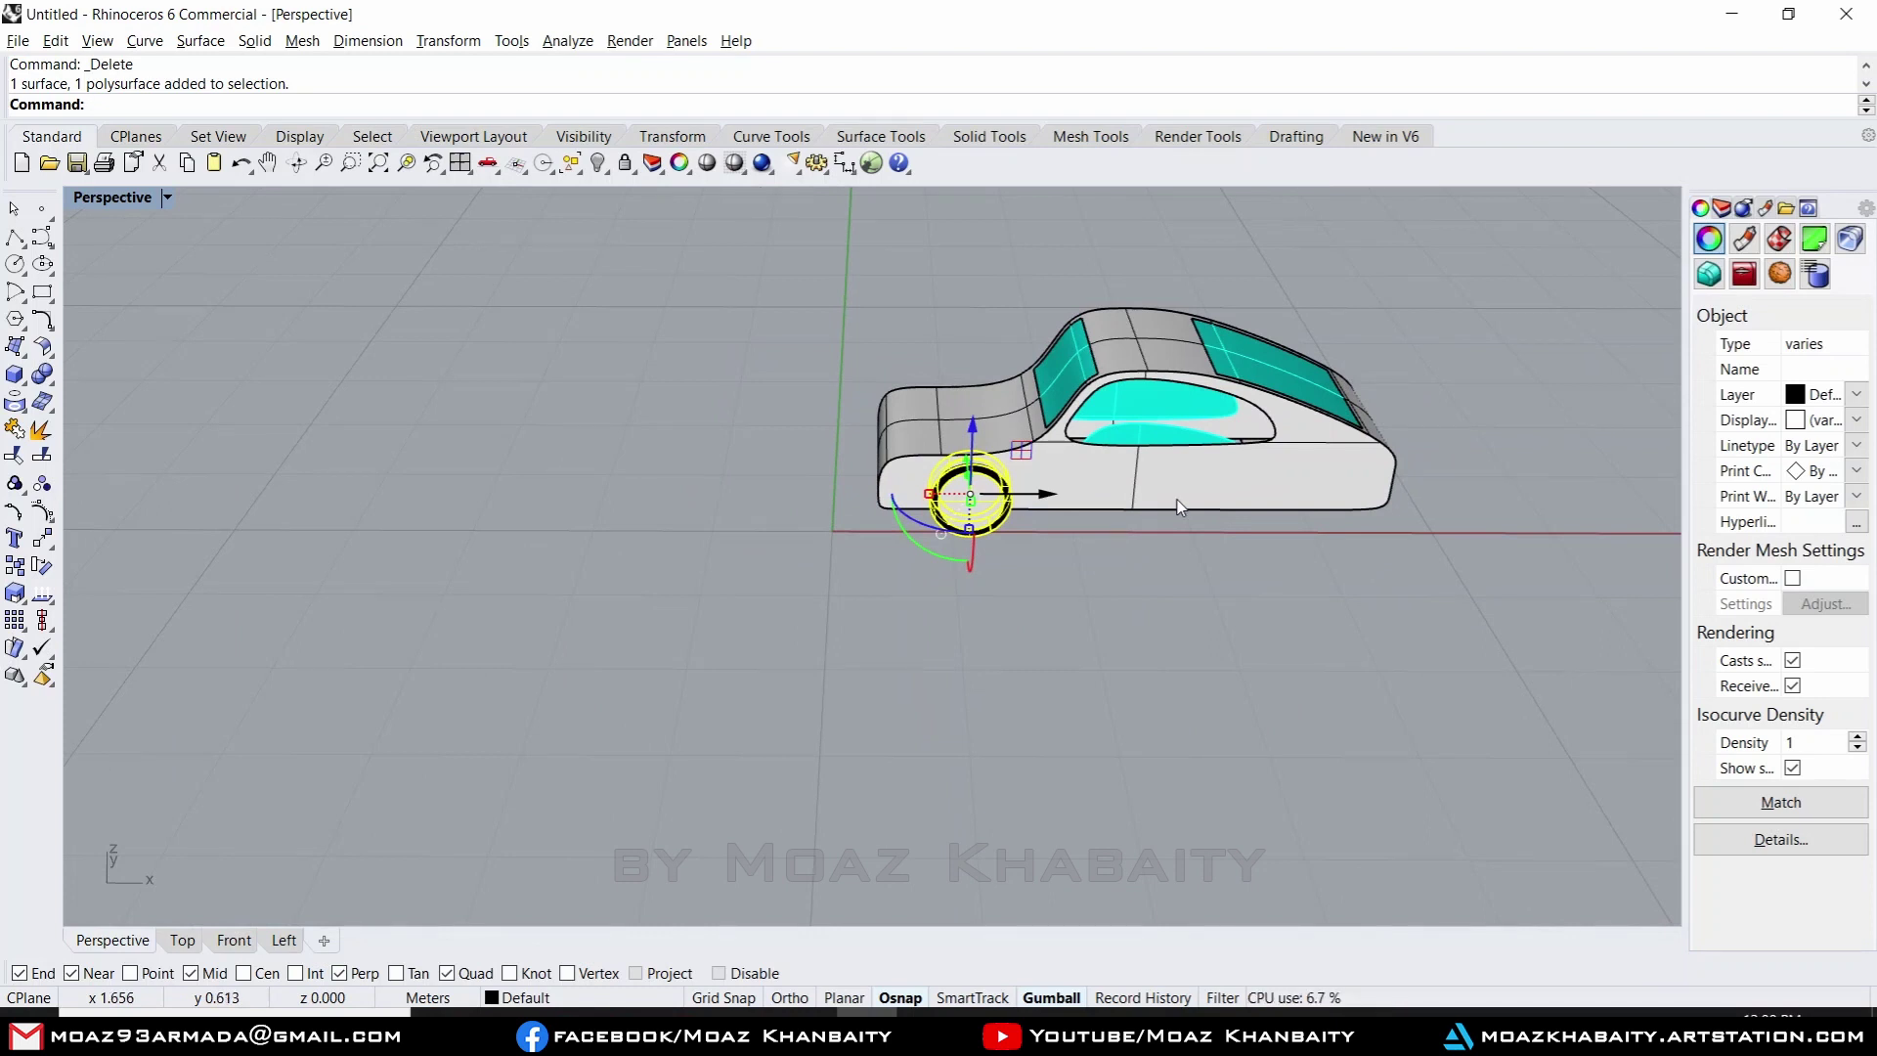